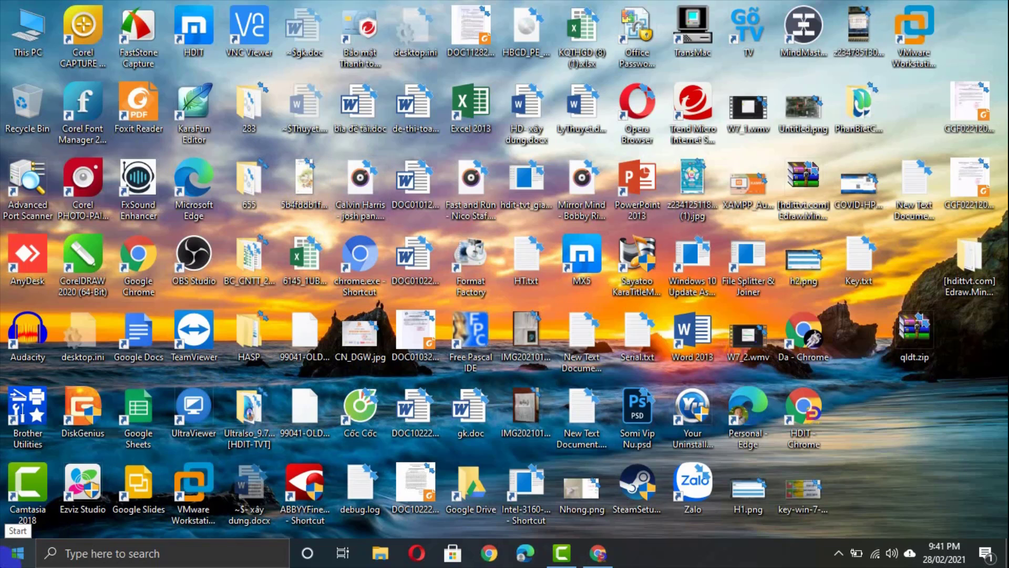
# - Launch VMware Workstation Pro from the desktop
pyautogui.click(919, 34)
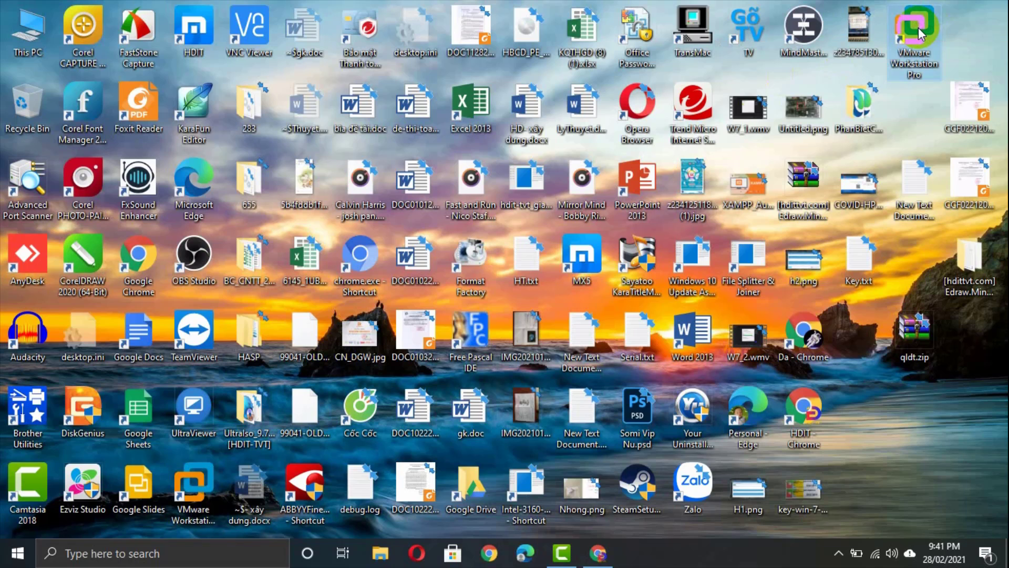
pyautogui.doubleClick(919, 34)
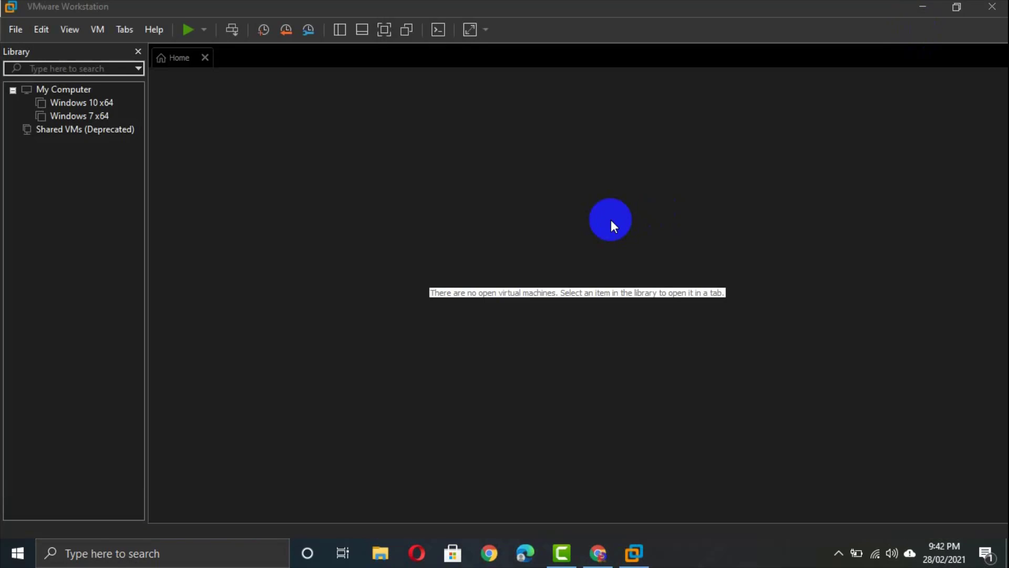
pyautogui.press('Down')
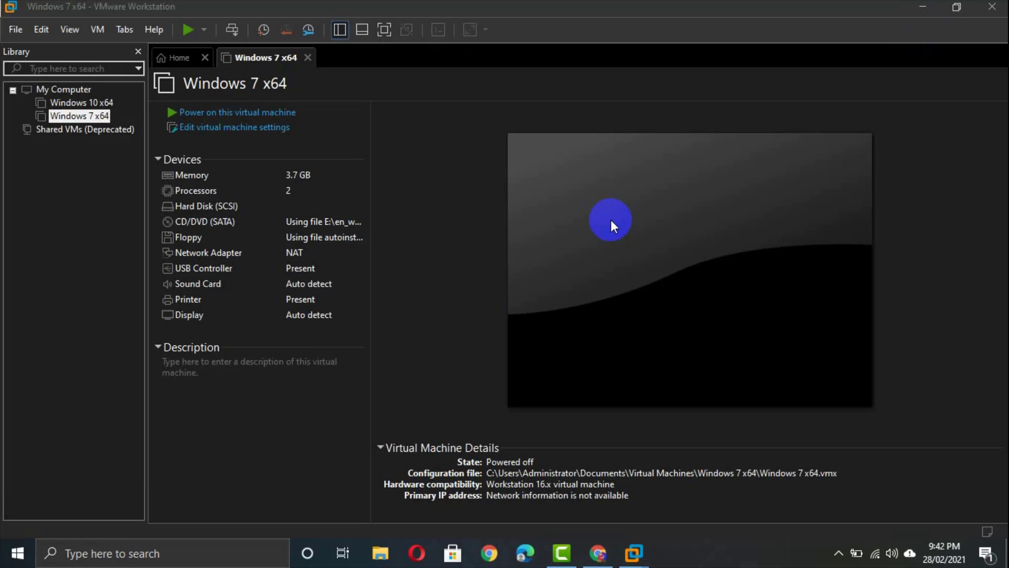
# - Start a new virtual machine with the Custom (advanced) configuration and Workstation 16.x hardware compatibility
pyautogui.click(14, 29)
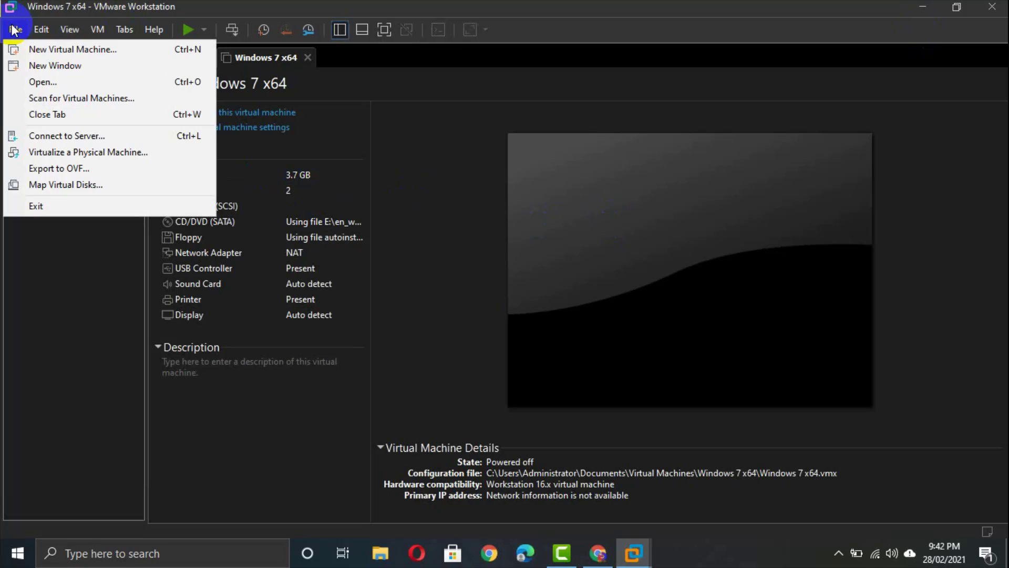
pyautogui.click(32, 52)
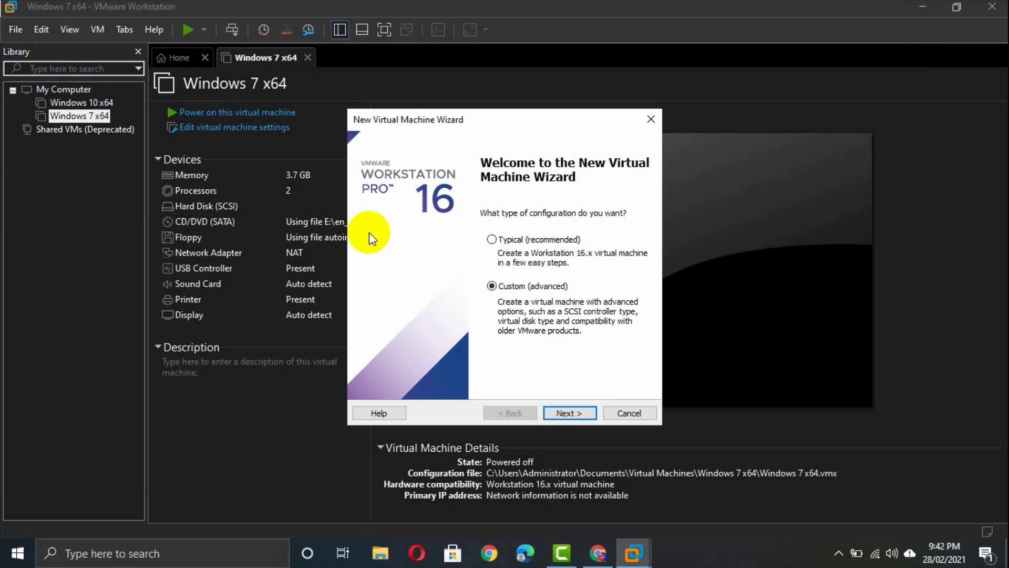
pyautogui.click(580, 412)
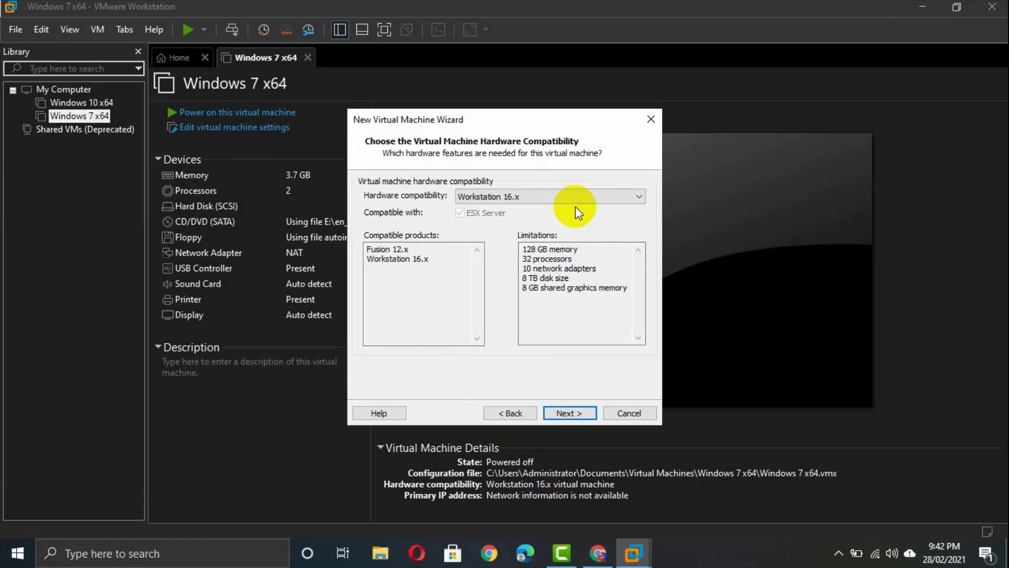
pyautogui.click(570, 409)
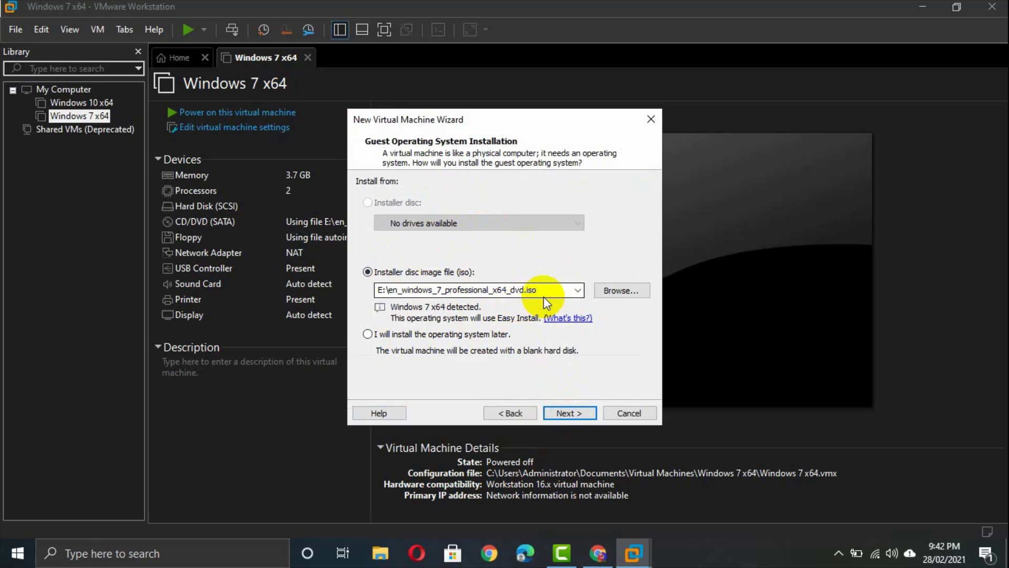
# - Use en_windows_7_professional_x64_dvd.iso from DATA (E:) as the installer disc image and continue without a Windows product key
pyautogui.click(596, 288)
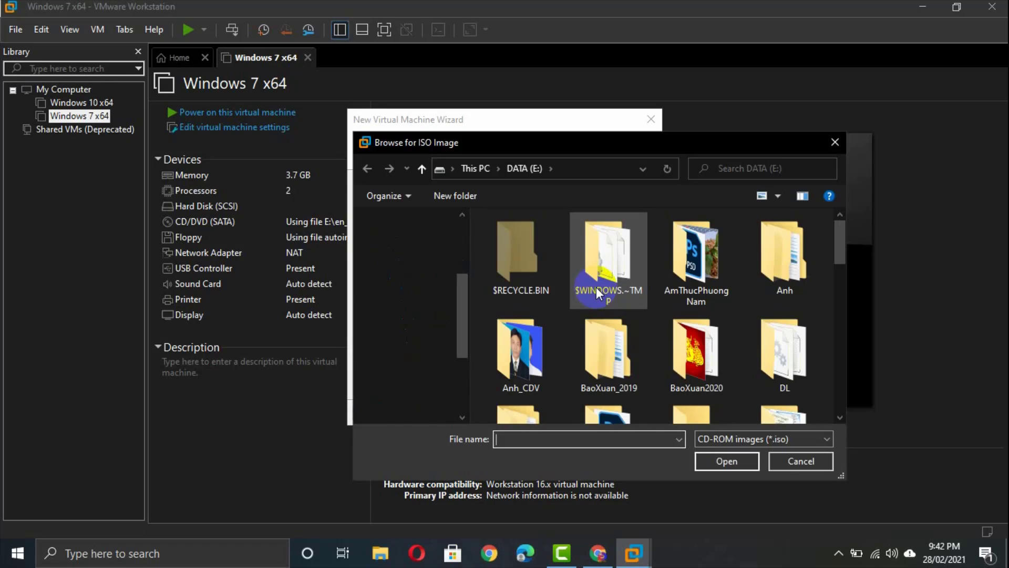
pyautogui.moveTo(843, 255); pyautogui.dragTo(850, 400)
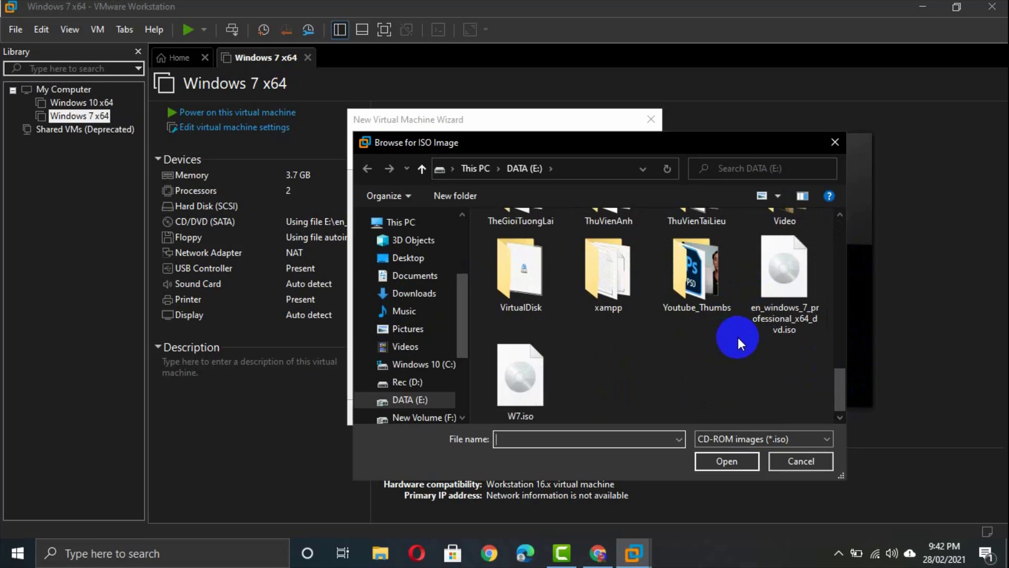
pyautogui.click(773, 309)
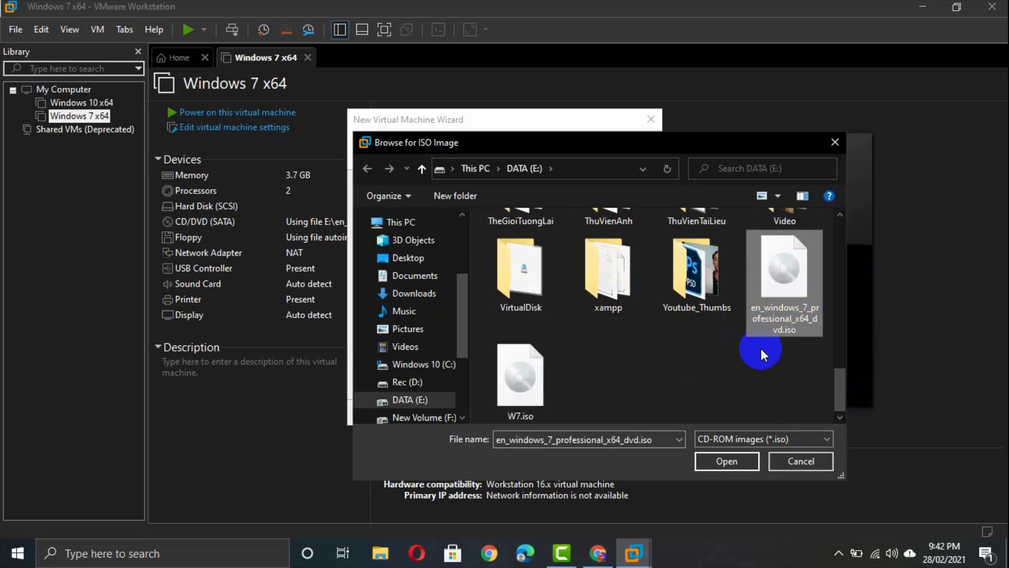
pyautogui.click(727, 461)
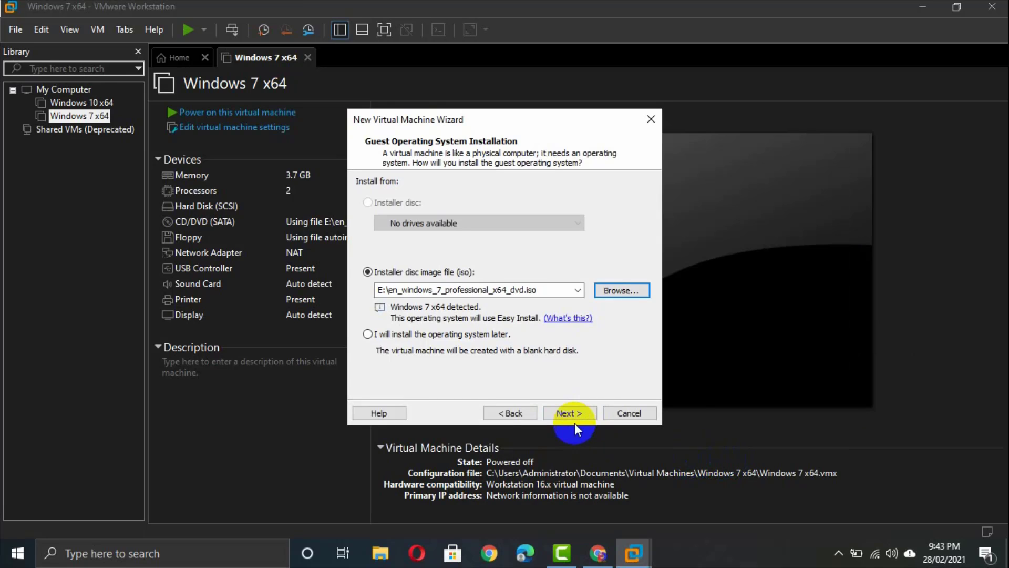
pyautogui.click(569, 414)
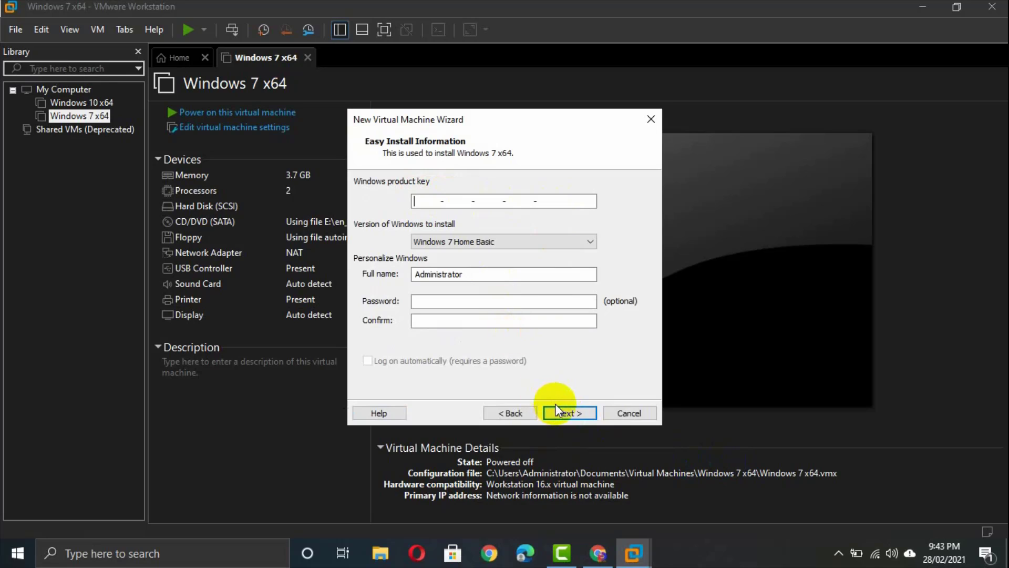
pyautogui.click(568, 413)
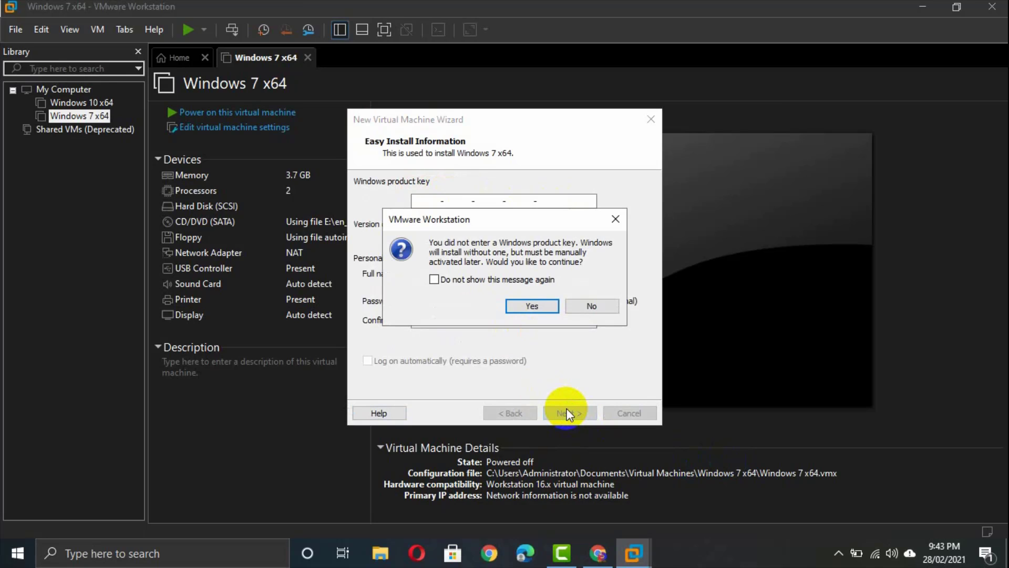
pyautogui.click(532, 306)
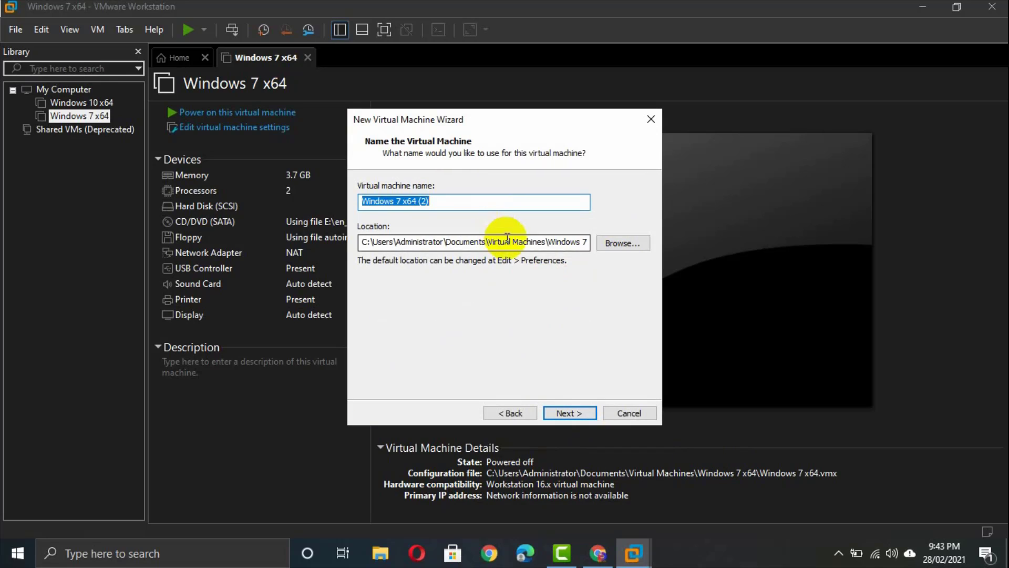
# - Set the virtual machine's location to a new folder named VDisk on the VDisk (G:) drive
pyautogui.click(614, 243)
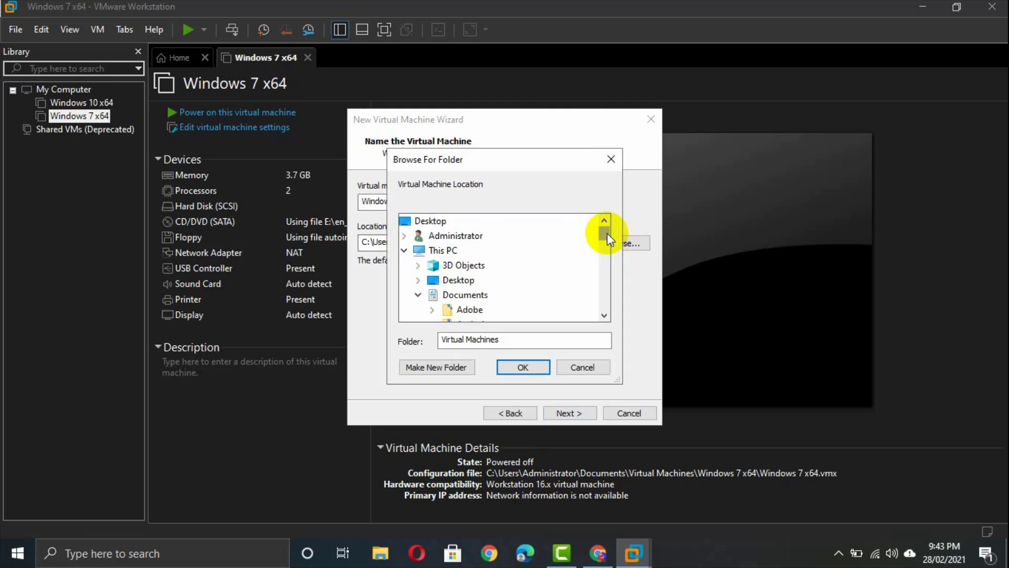
pyautogui.moveTo(606, 237); pyautogui.dragTo(606, 287)
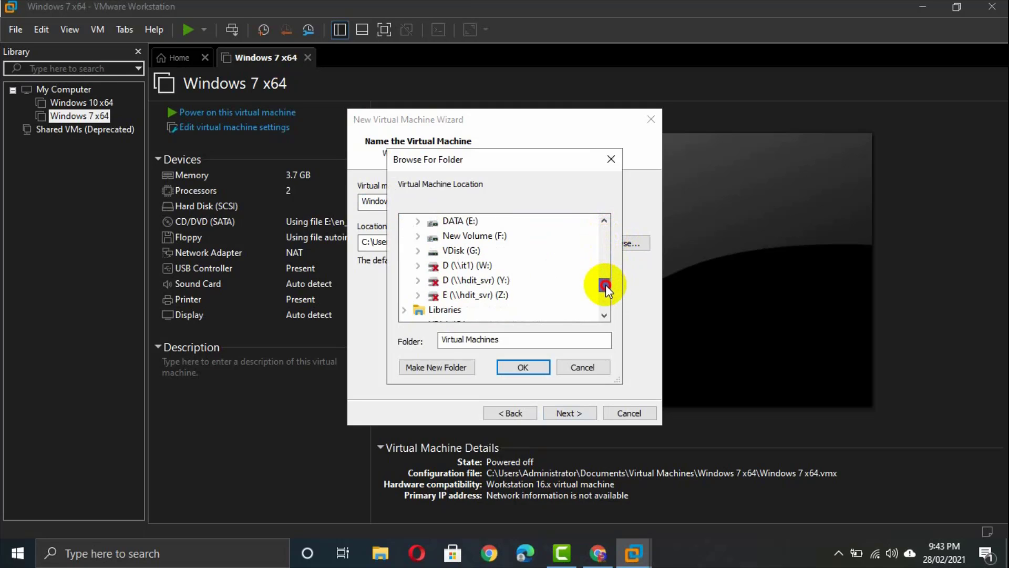
pyautogui.click(470, 252)
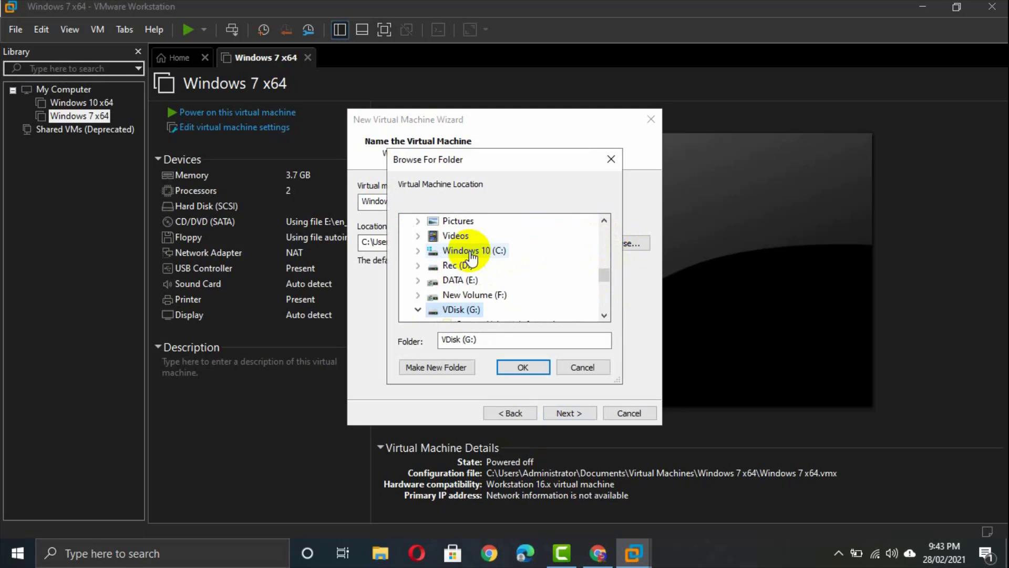
pyautogui.click(605, 315)
pyautogui.click(604, 315)
pyautogui.click(605, 315)
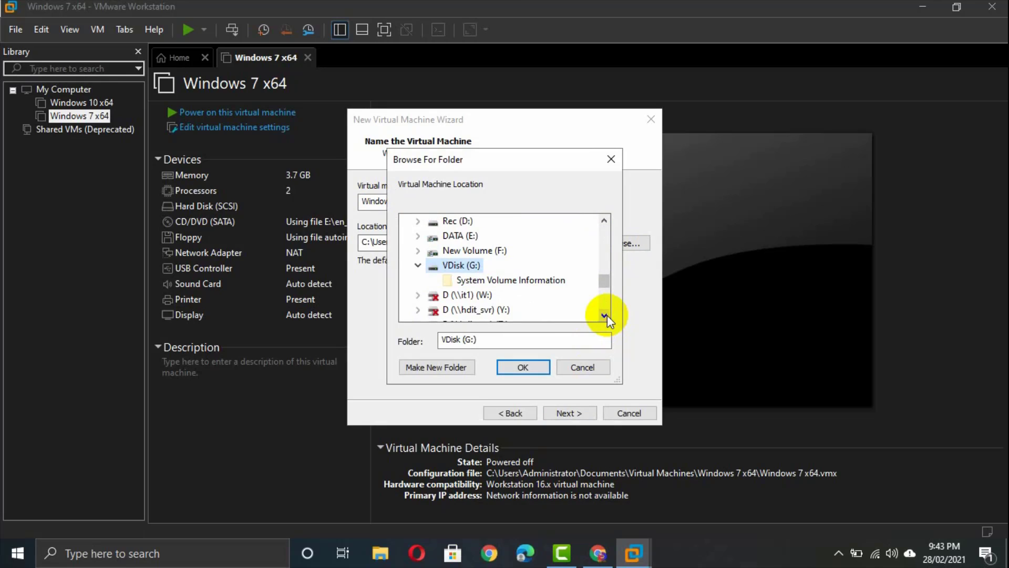
pyautogui.click(436, 367)
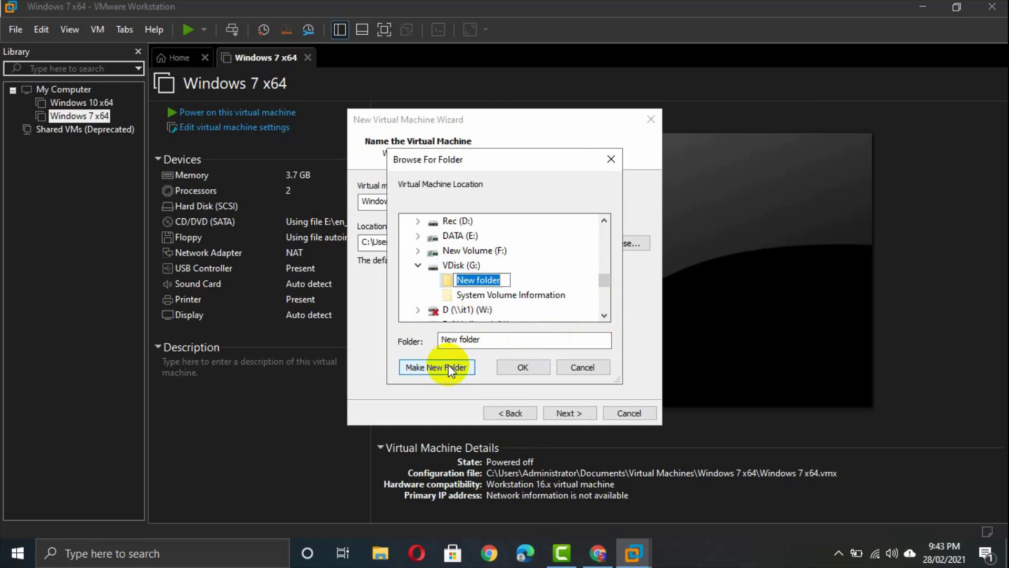
pyautogui.write('VDisk')
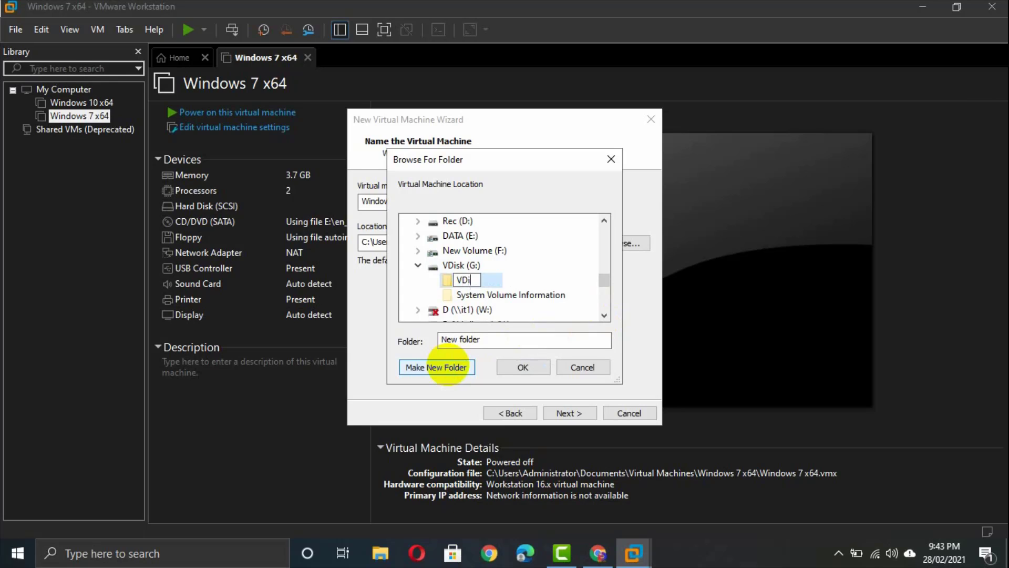
pyautogui.press('BackSpace')
pyautogui.write('k')
pyautogui.press('Return')
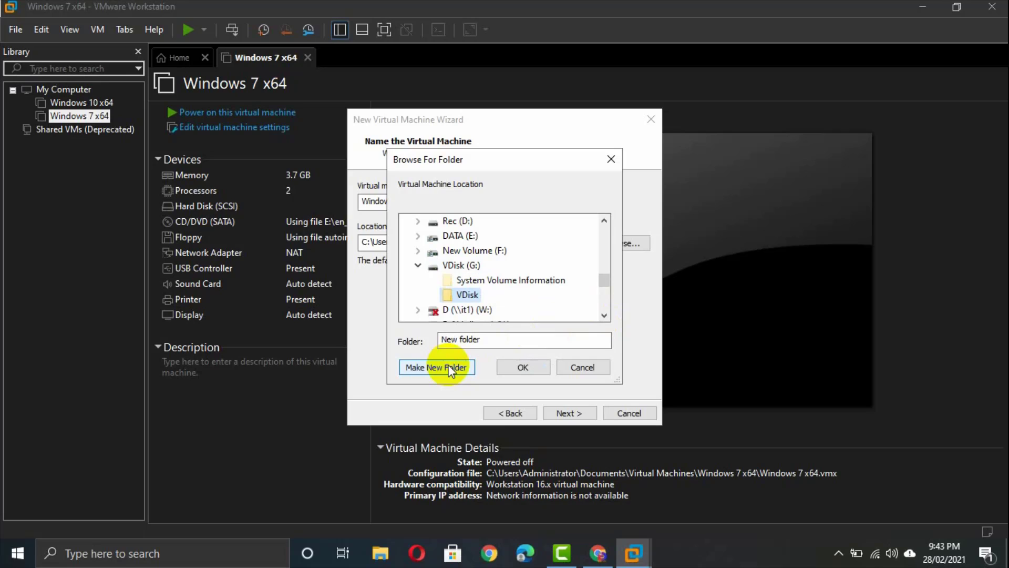
pyautogui.click(508, 369)
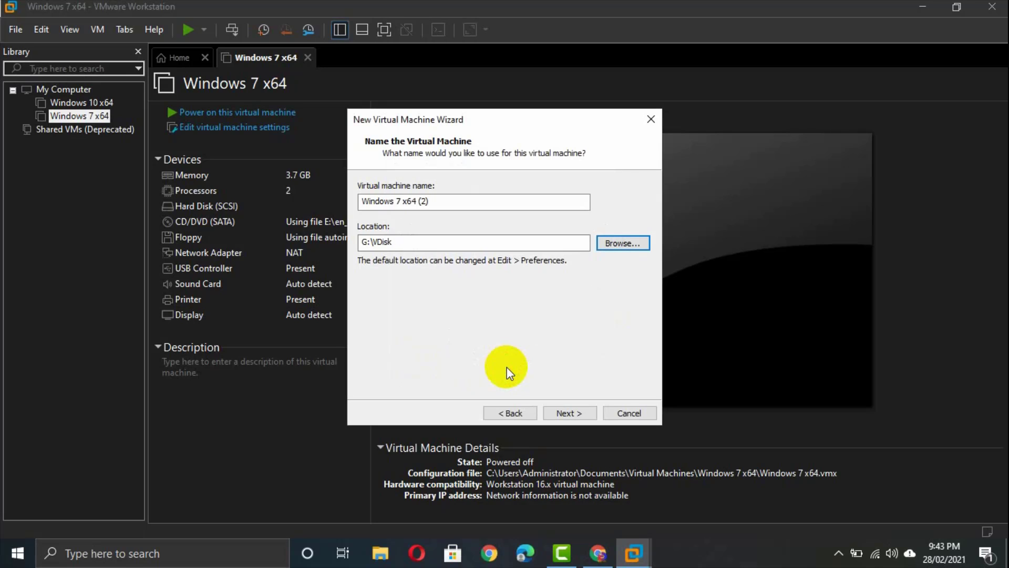
# - Name the virtual machine W7_Pro_64 and accept the name and location
pyautogui.click(456, 200)
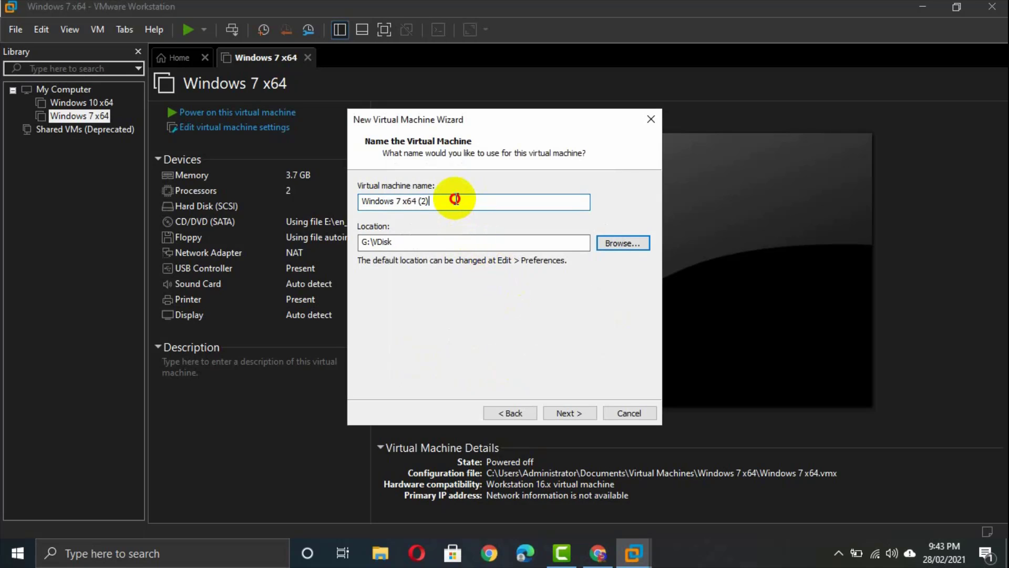
pyautogui.moveTo(455, 198); pyautogui.dragTo(339, 202)
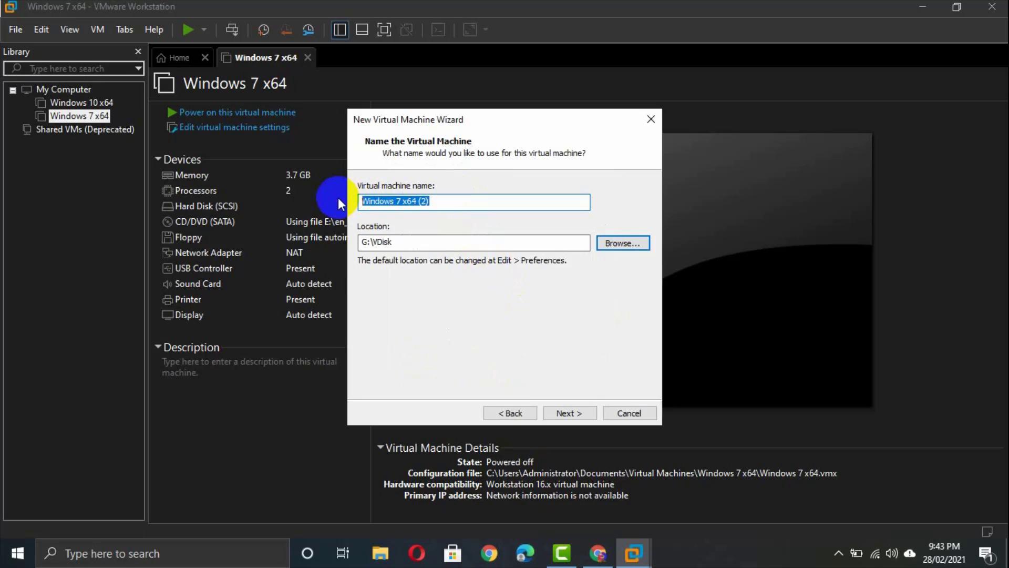
pyautogui.write('W')
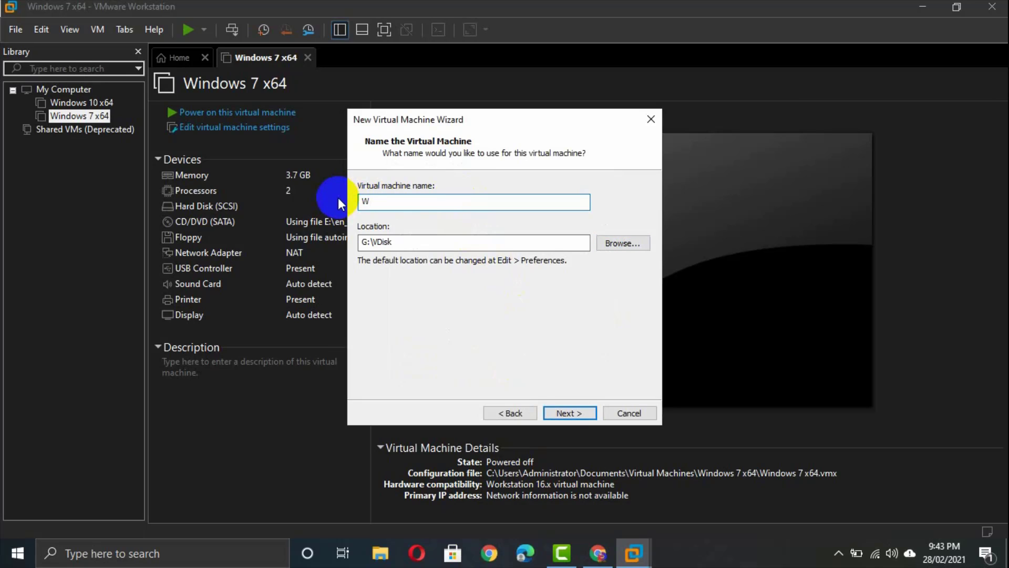
pyautogui.write('7_64_')
pyautogui.press('BackSpace')
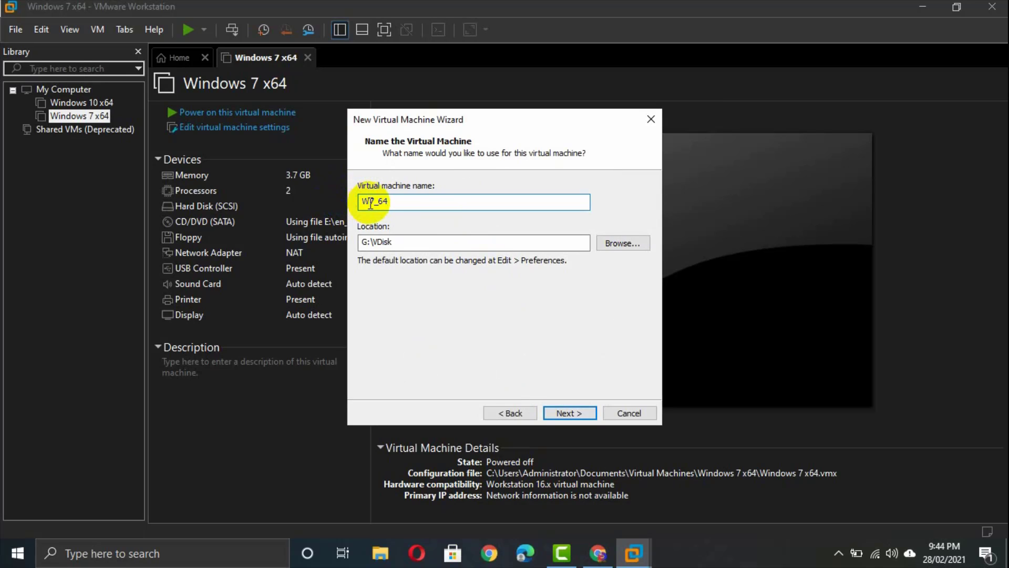
pyautogui.click(380, 205)
pyautogui.write('Pro_')
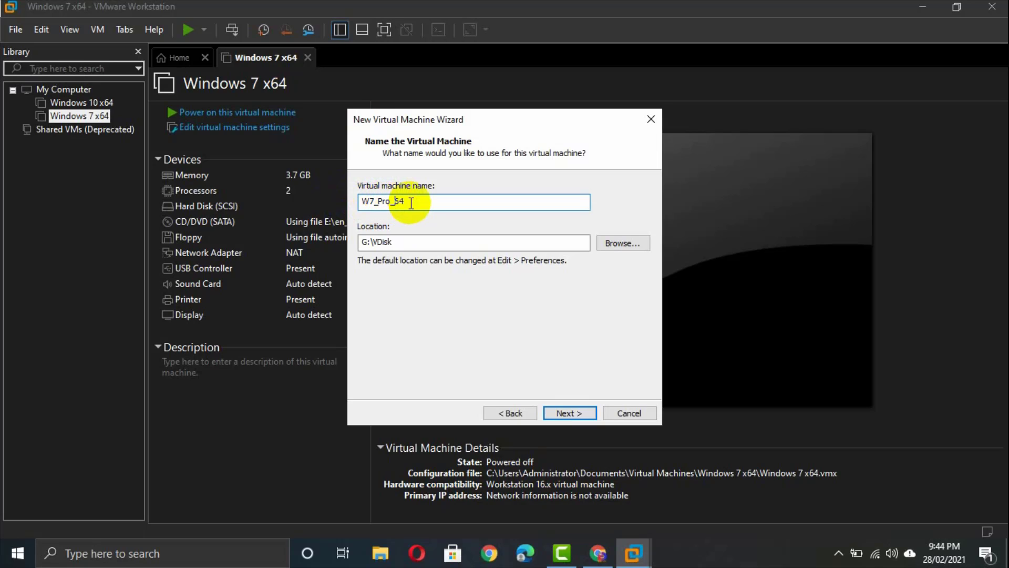
pyautogui.moveTo(417, 203); pyautogui.dragTo(360, 203)
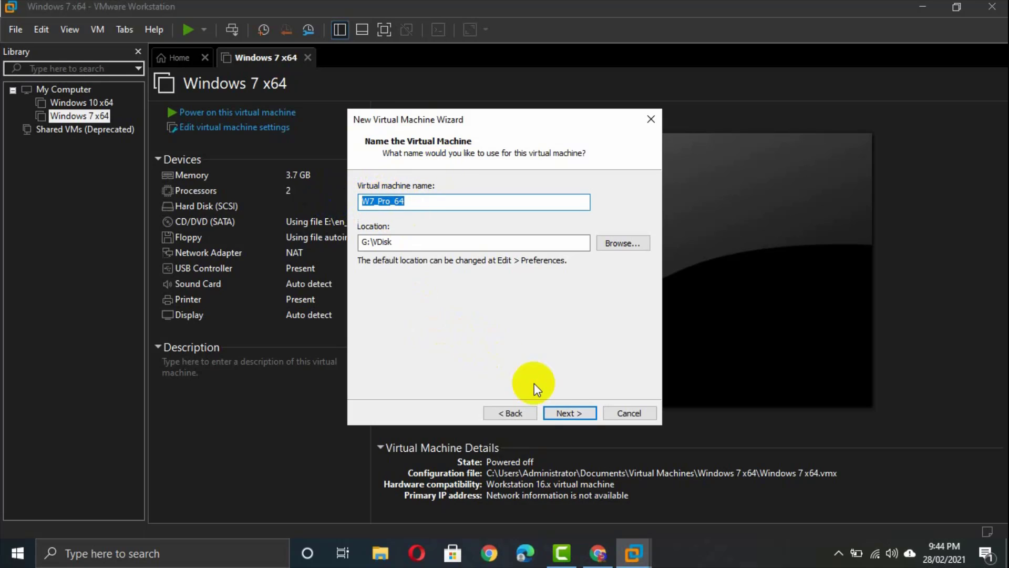
pyautogui.click(565, 416)
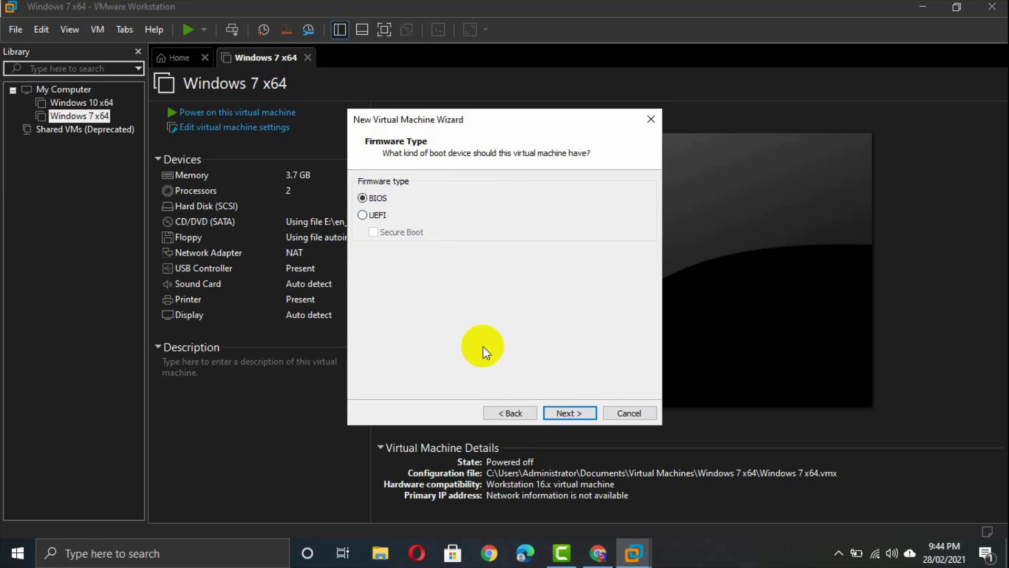
# - Keep BIOS as the firmware type and set the number of processors to 2 with 1 core each
pyautogui.click(565, 414)
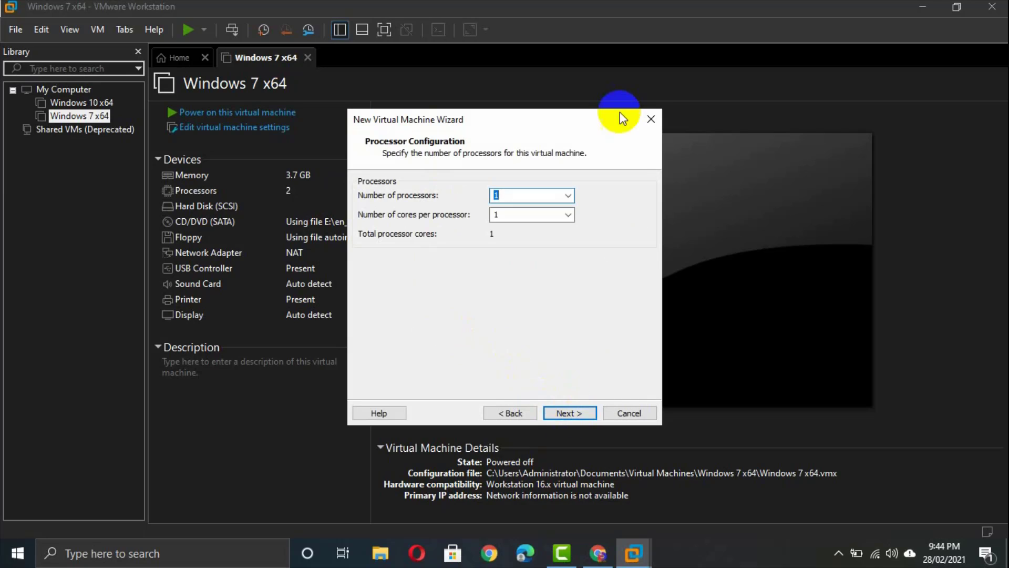
pyautogui.click(569, 194)
pyautogui.click(563, 209)
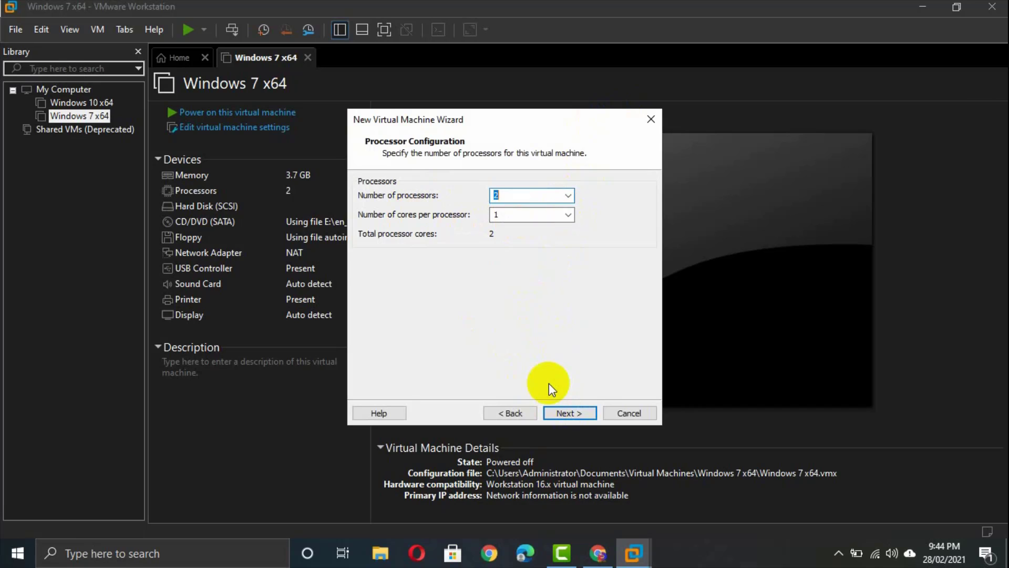
pyautogui.click(569, 413)
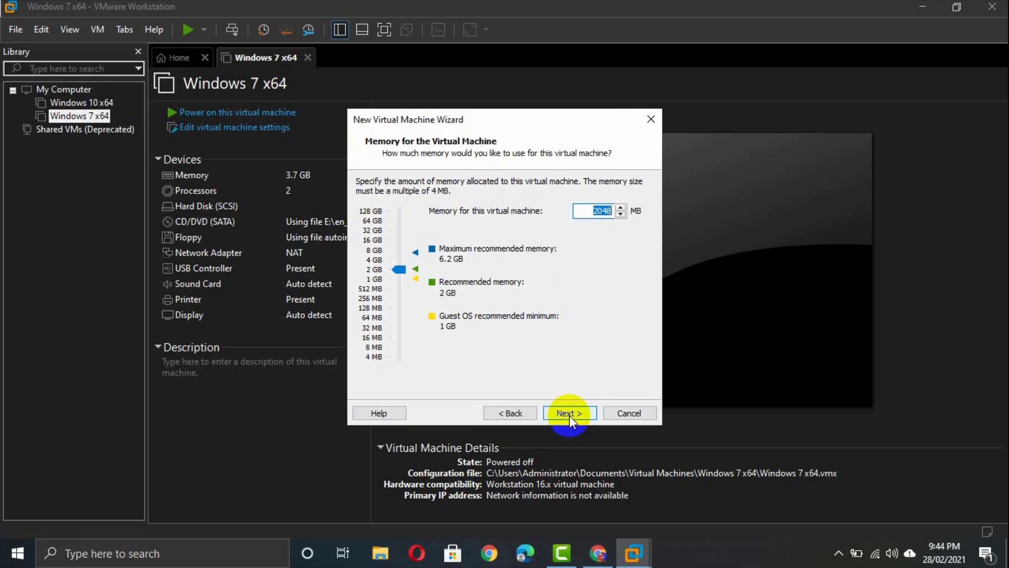
# - Set the virtual machine's memory to 4096 MB and accept it
pyautogui.click(615, 212)
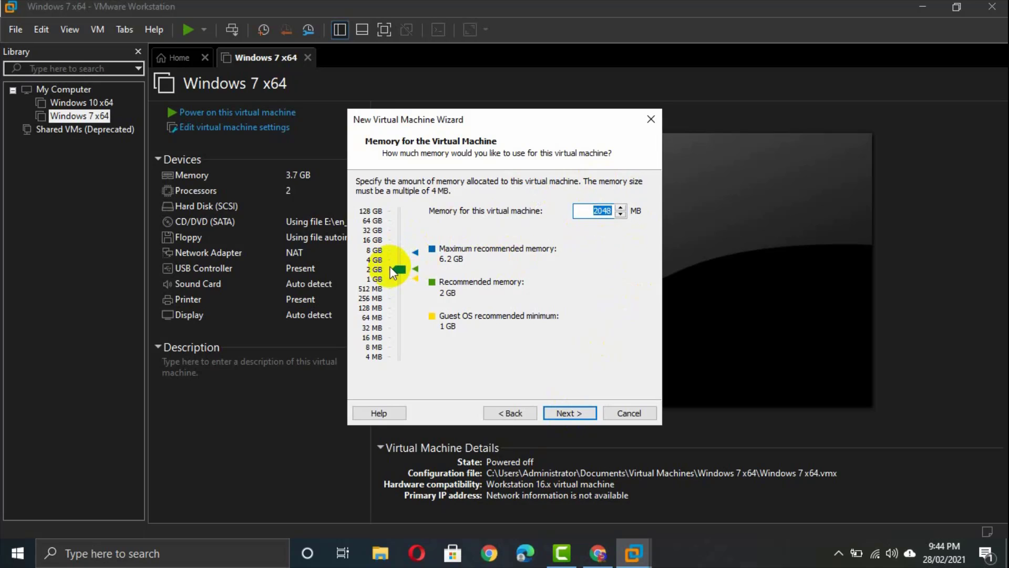
pyautogui.moveTo(398, 268); pyautogui.dragTo(398, 257)
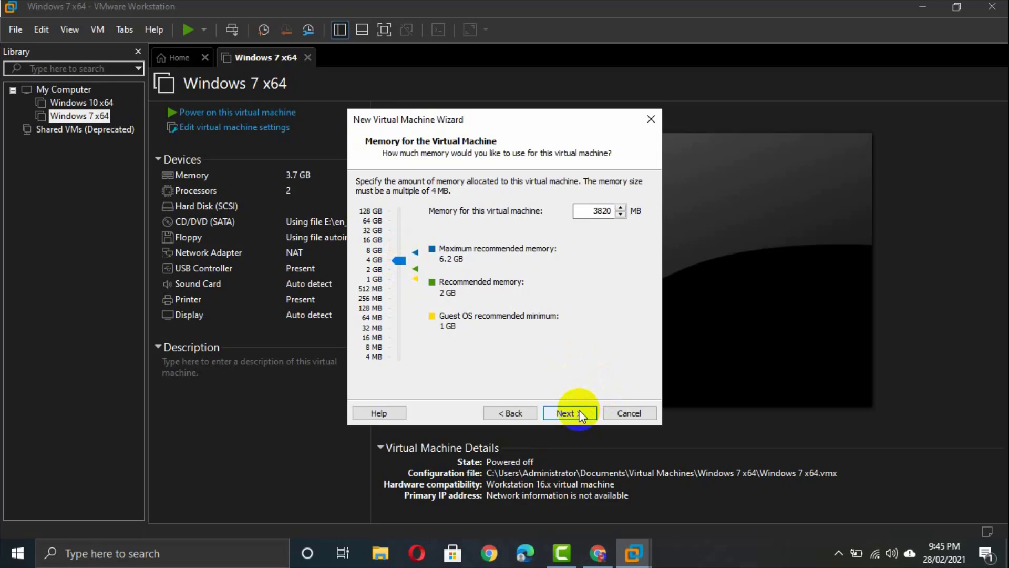
pyautogui.doubleClick(582, 210)
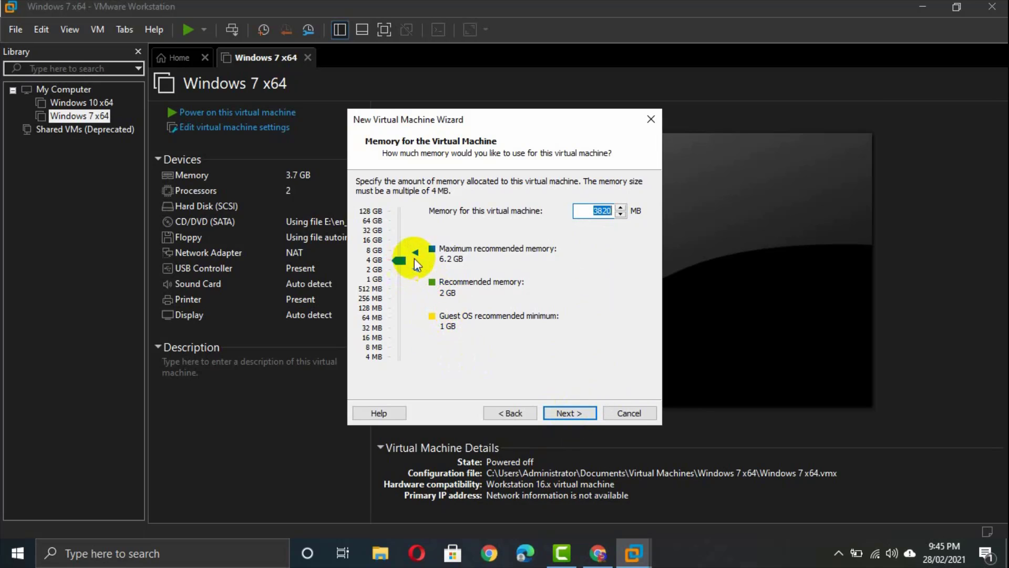
pyautogui.write('409')
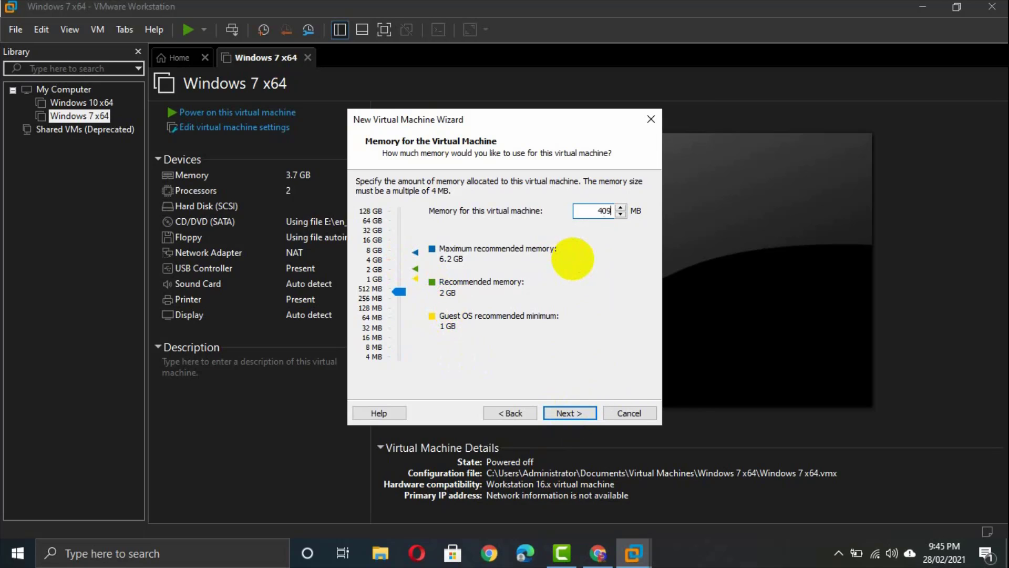
pyautogui.write('6')
pyautogui.press('Tab')
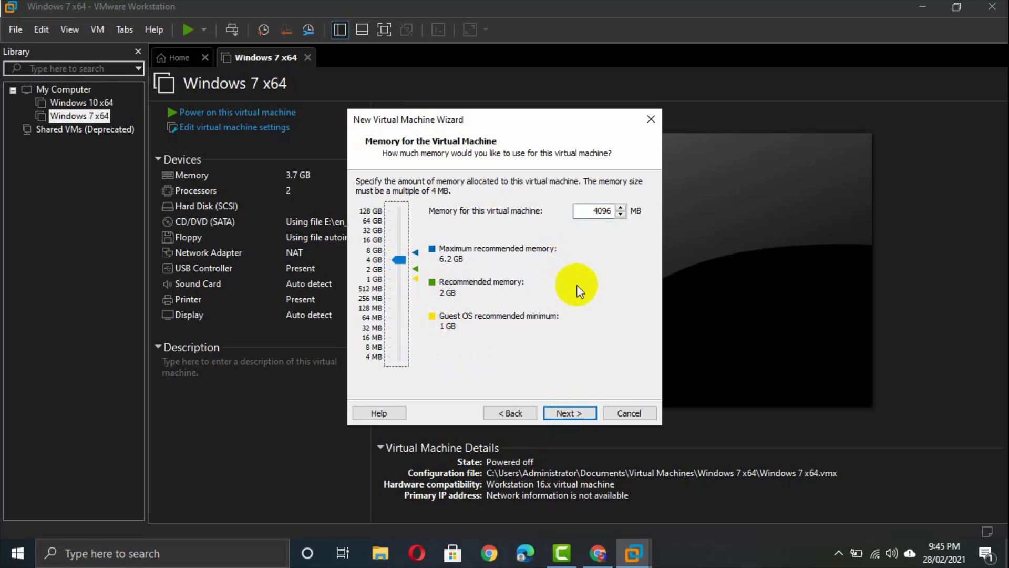
pyautogui.click(573, 413)
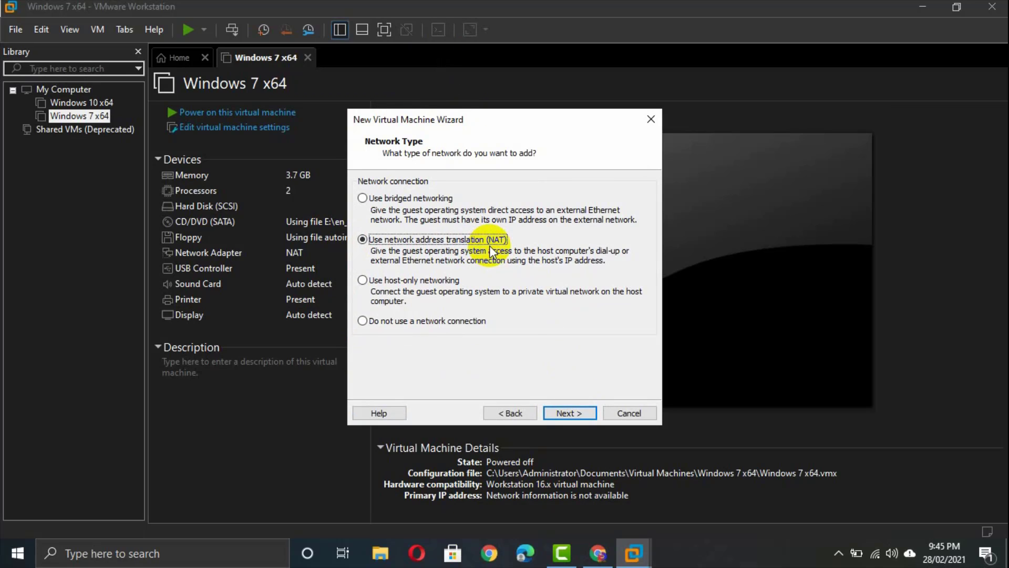
# - Keep network address translation (NAT) as the network type and LSI Logic SAS as the SCSI controller
pyautogui.click(558, 419)
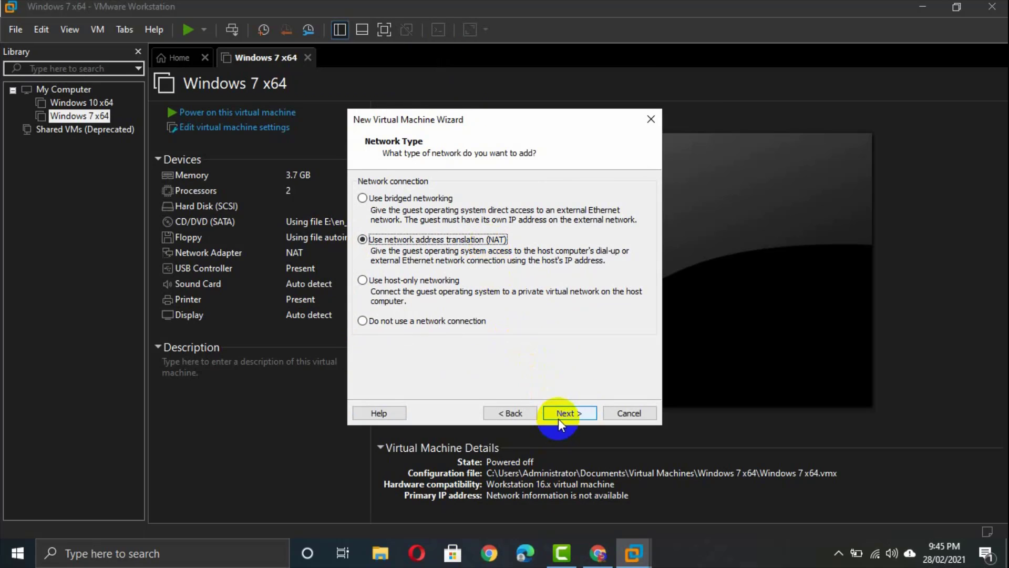
pyautogui.click(558, 418)
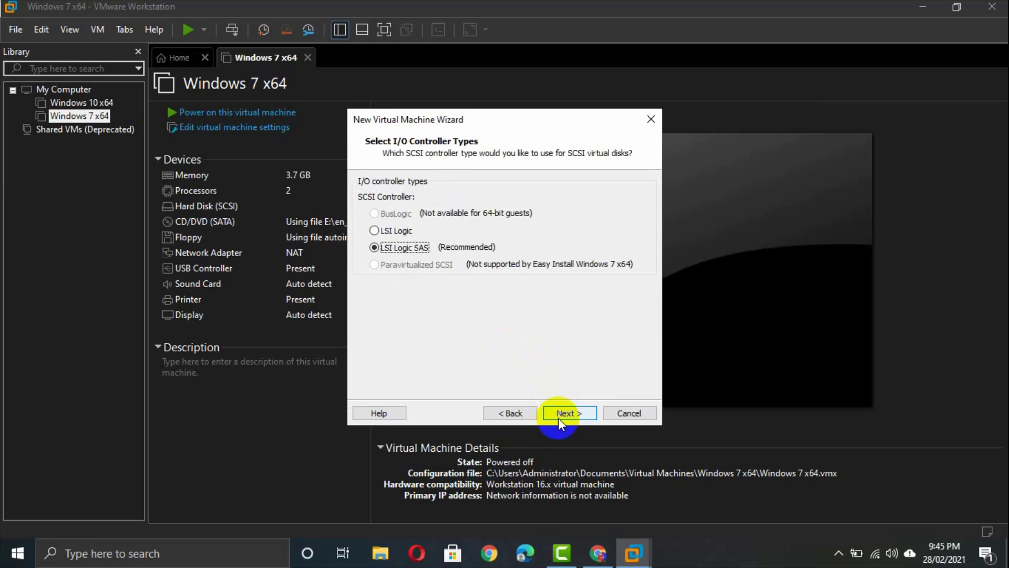
pyautogui.click(558, 418)
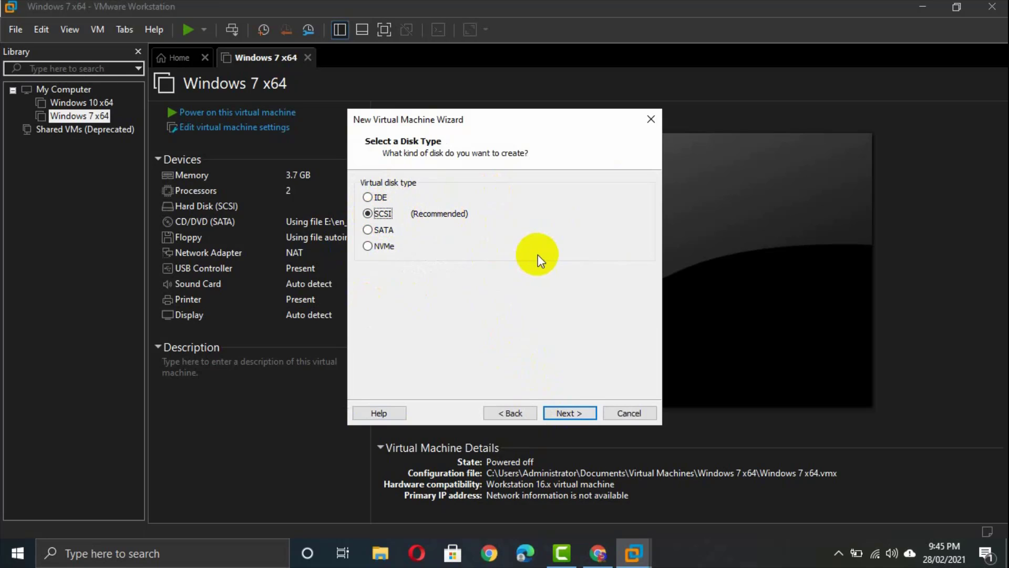
# - Choose to create a new virtual disk of type SCSI and set its maximum size to 20 GB
pyautogui.click(568, 413)
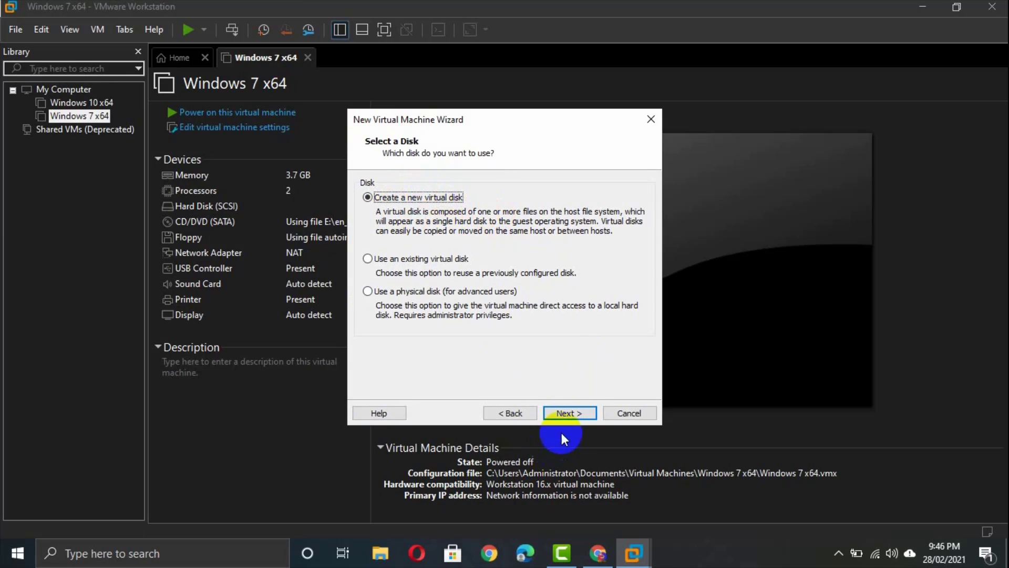
pyautogui.click(575, 417)
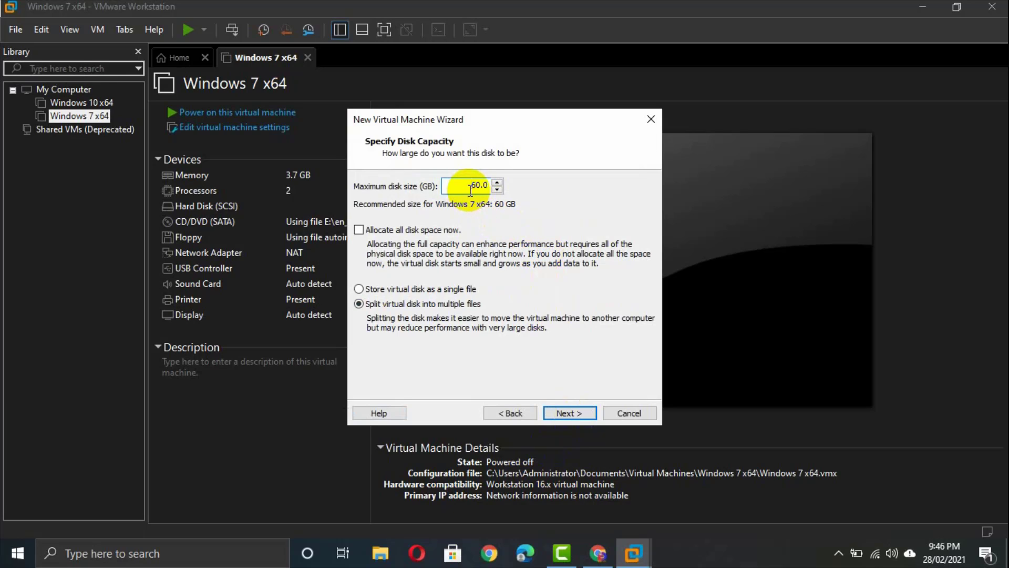
pyautogui.click(492, 191)
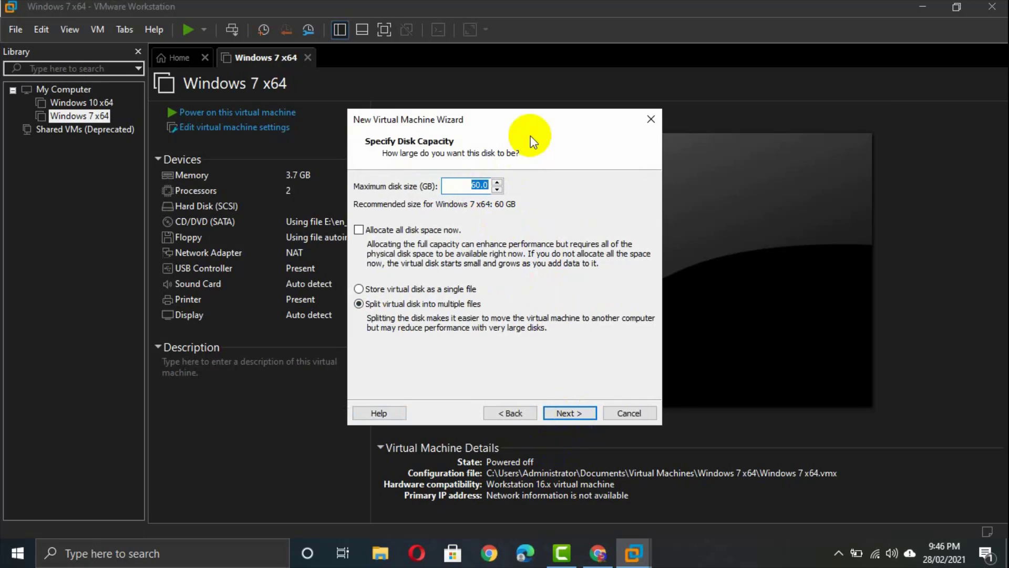
pyautogui.click(471, 185)
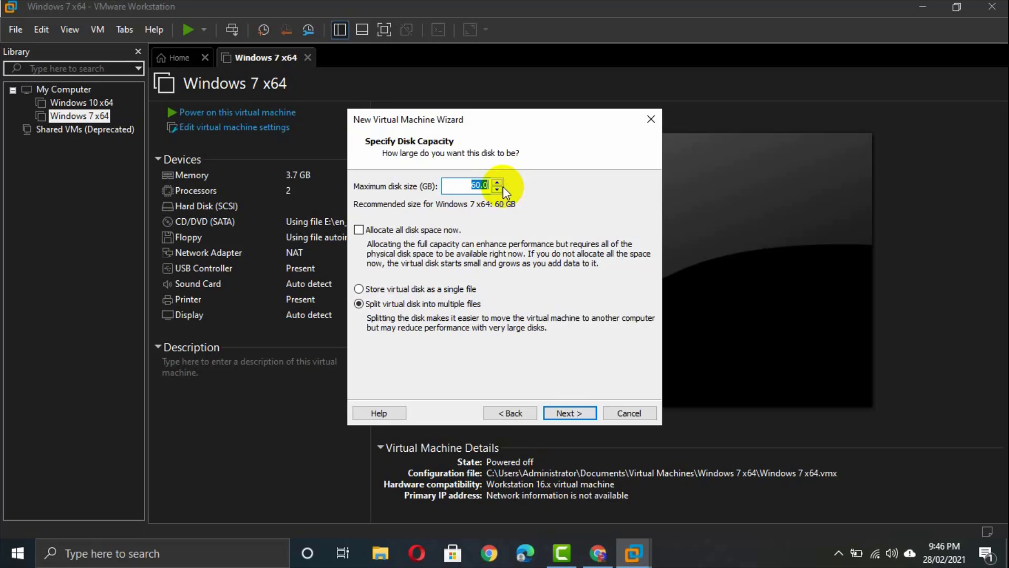
pyautogui.write('20')
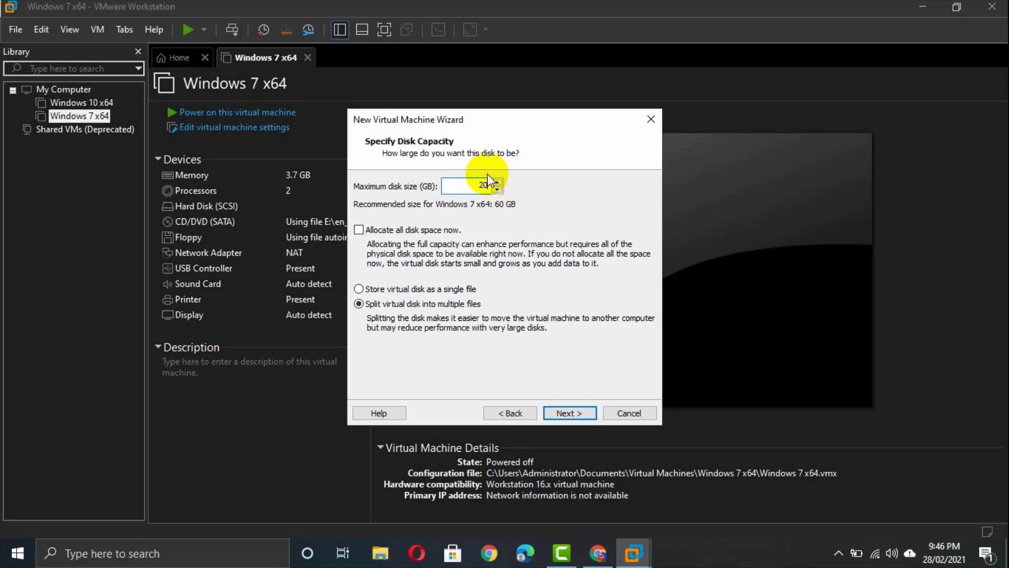
# - Choose to store the virtual disk as a single file and accept the disk capacity settings
pyautogui.click(359, 304)
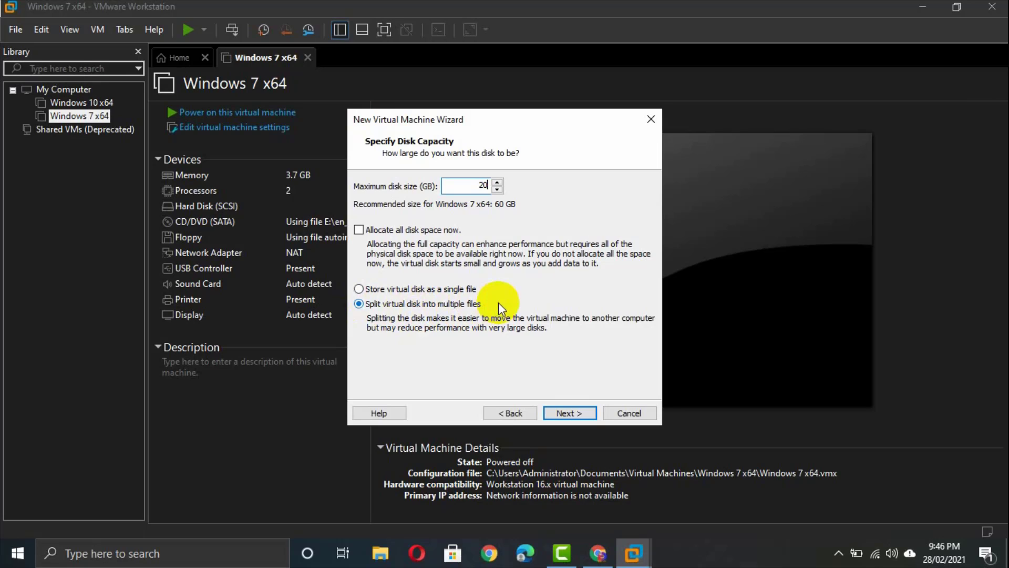
pyautogui.click(380, 289)
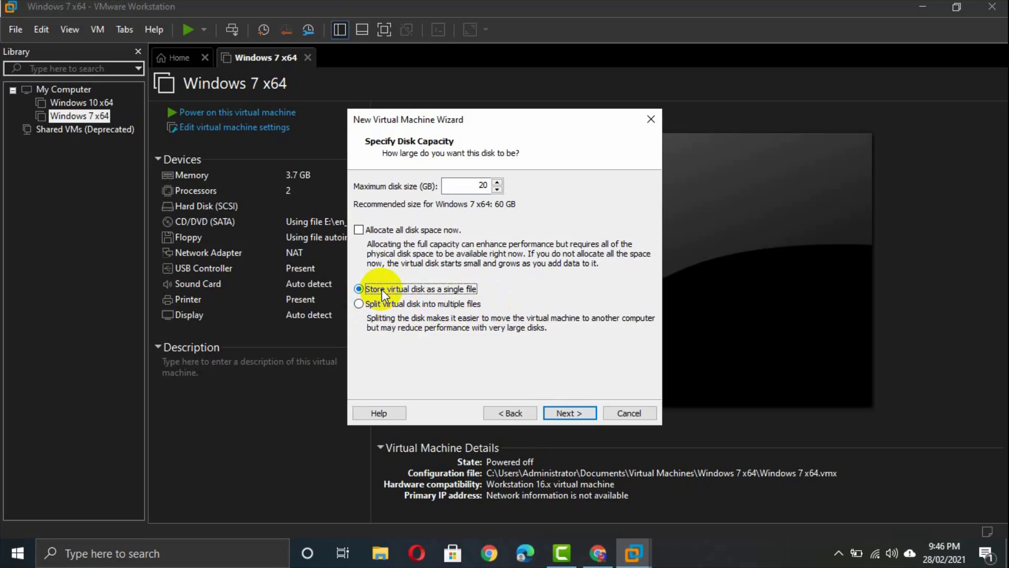
pyautogui.moveTo(463, 185); pyautogui.dragTo(503, 181)
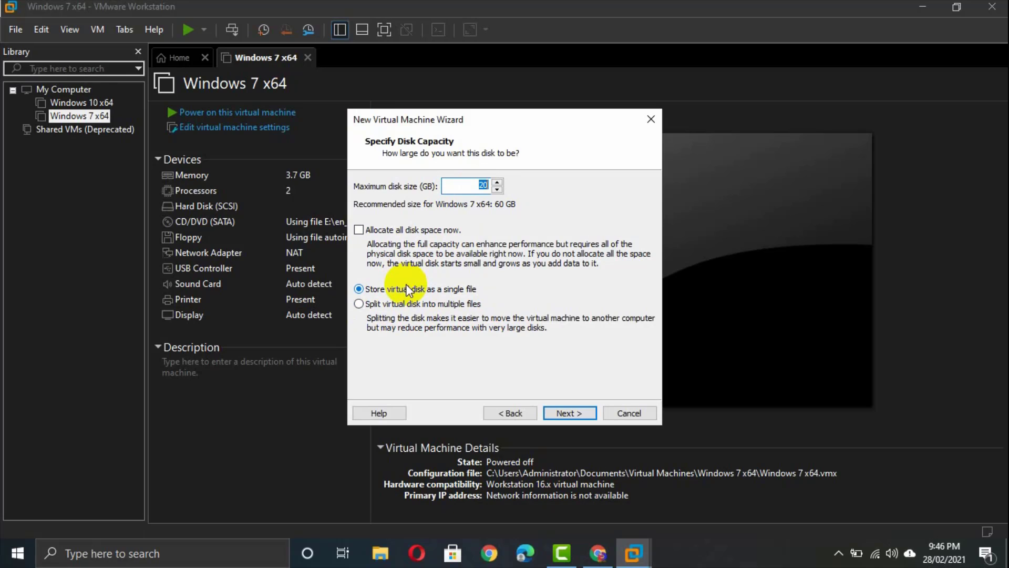
pyautogui.click(372, 305)
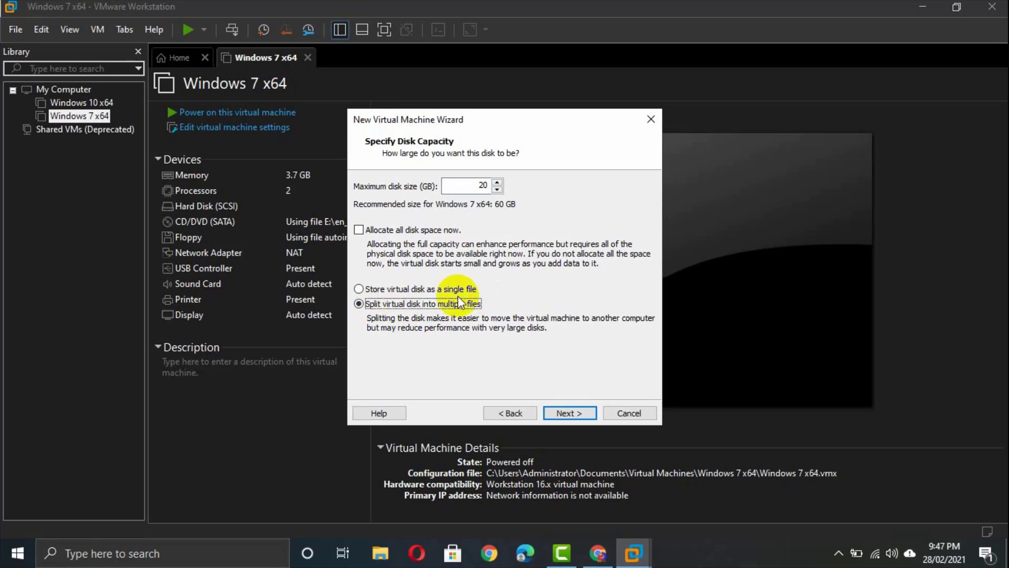
pyautogui.click(409, 292)
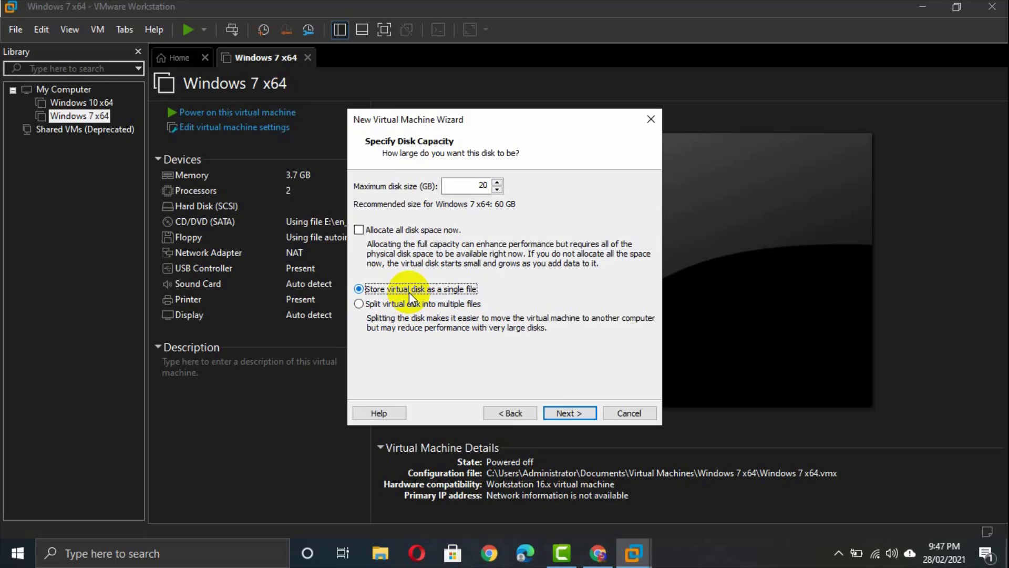
pyautogui.click(560, 415)
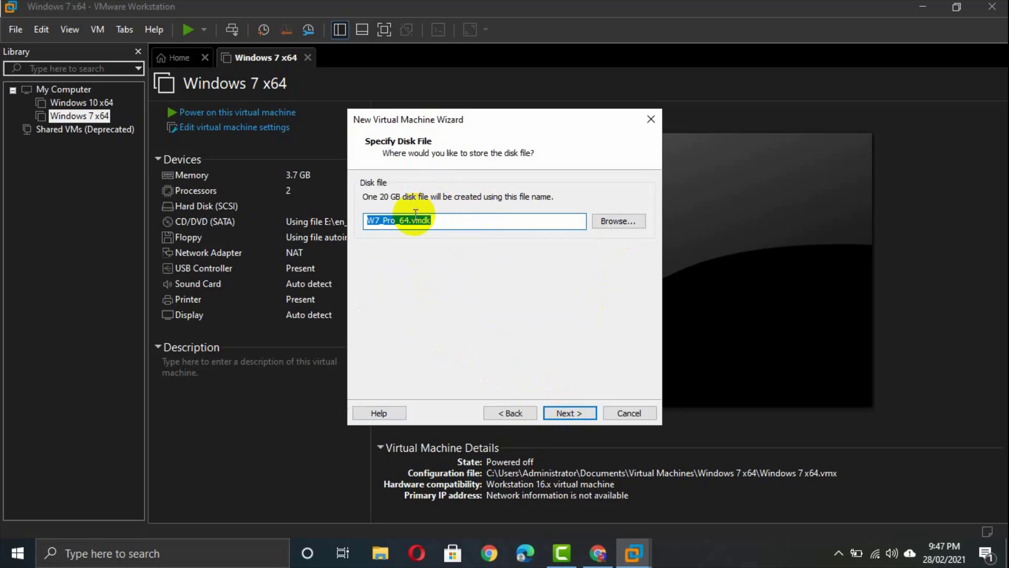
# - Set the disk file to W7_Pro_64.vmdk in the VDisk folder on the VDisk (G:) drive and accept it
pyautogui.click(371, 223)
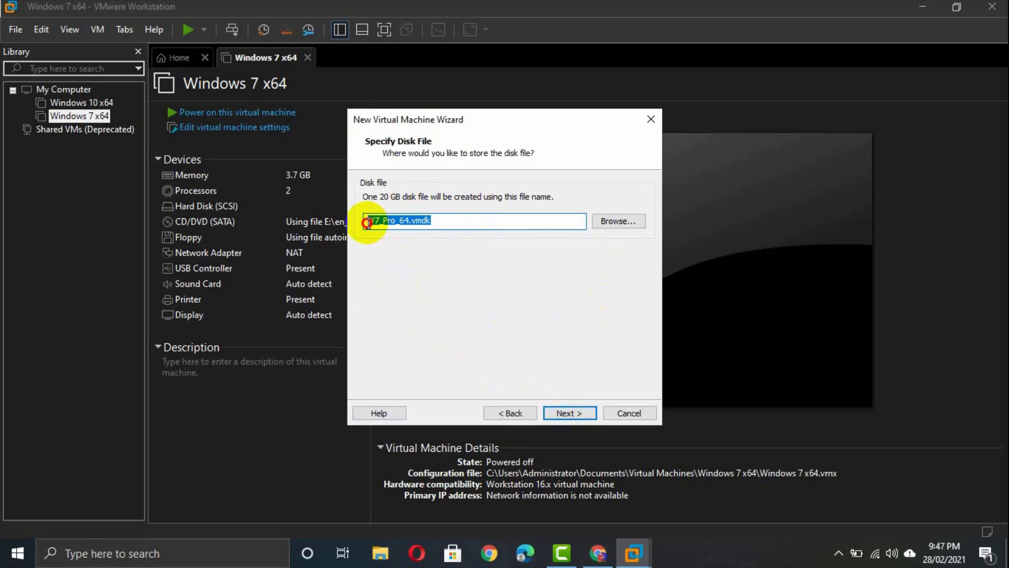
pyautogui.moveTo(371, 223); pyautogui.dragTo(439, 217)
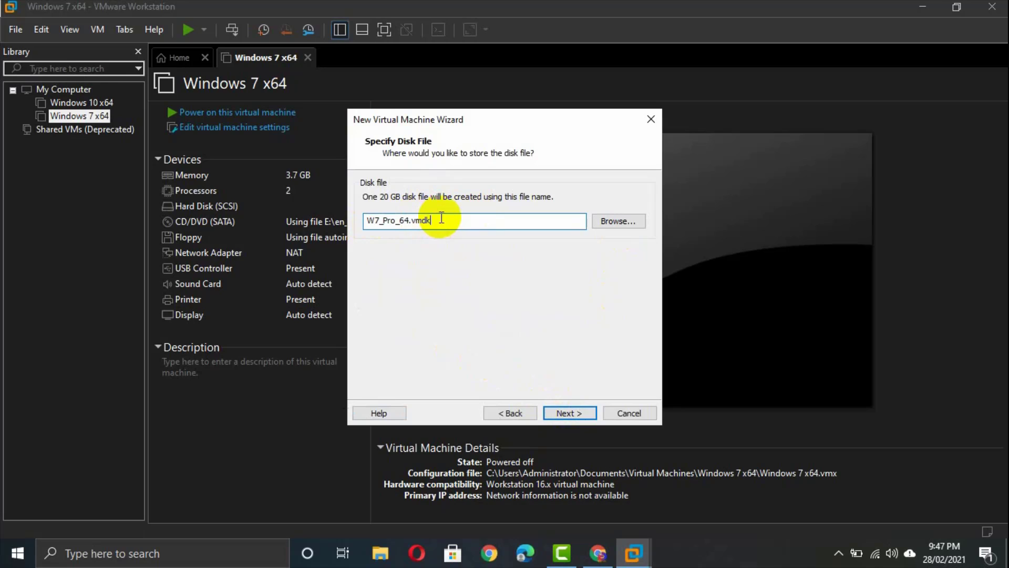
pyautogui.click(426, 222)
pyautogui.click(612, 221)
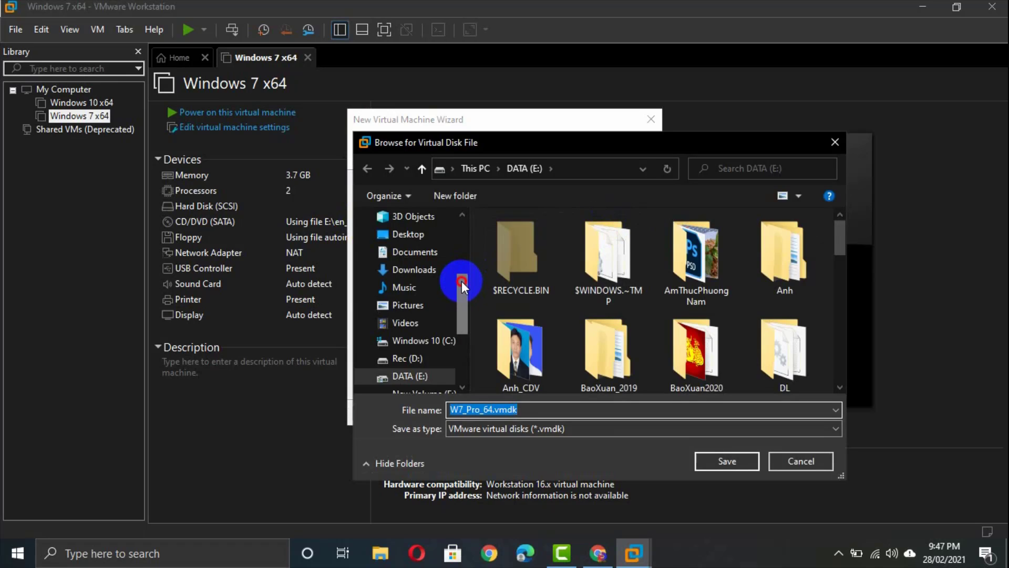
pyautogui.moveTo(462, 280); pyautogui.dragTo(463, 329)
pyautogui.click(430, 270)
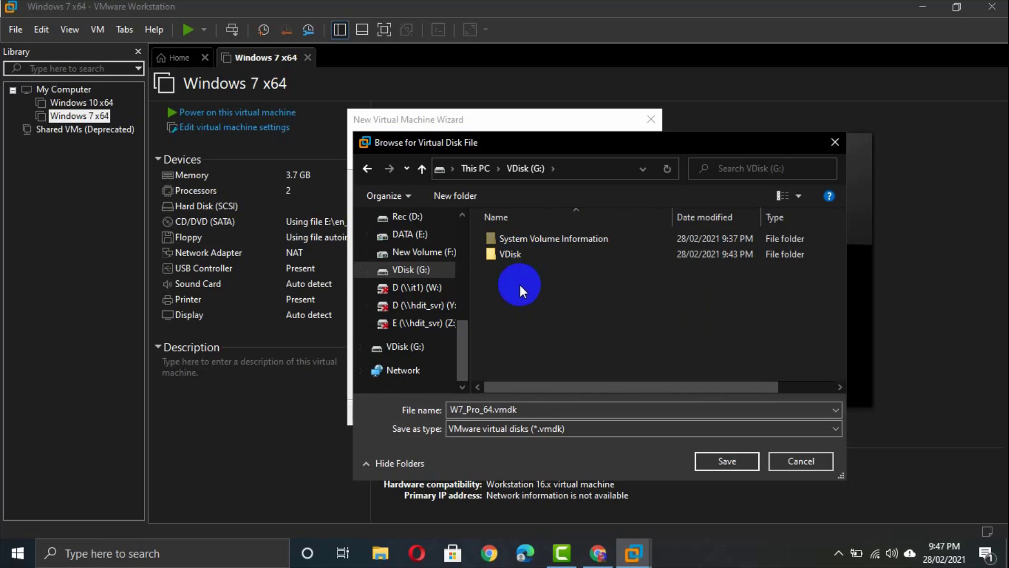
pyautogui.doubleClick(528, 255)
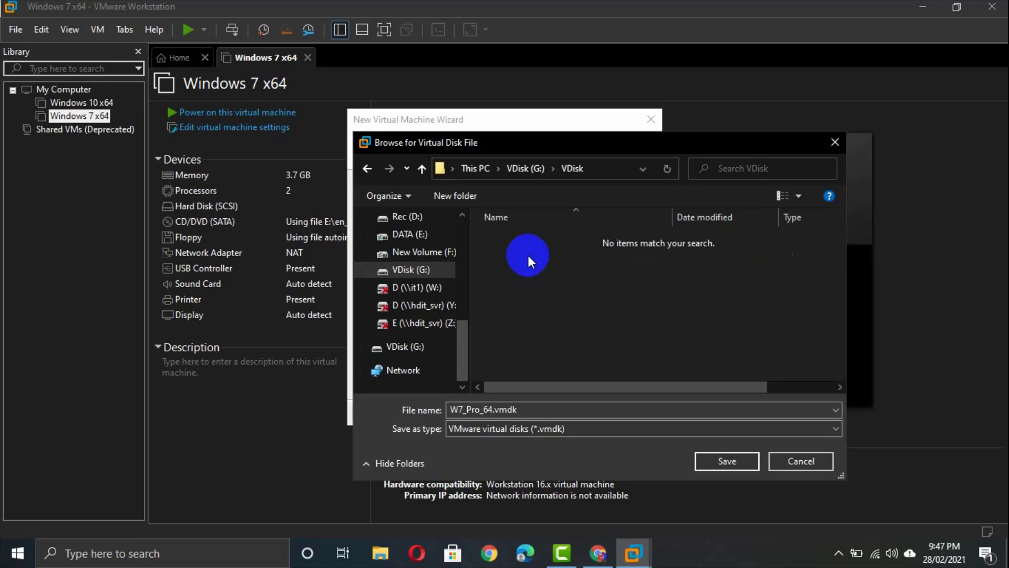
pyautogui.click(569, 414)
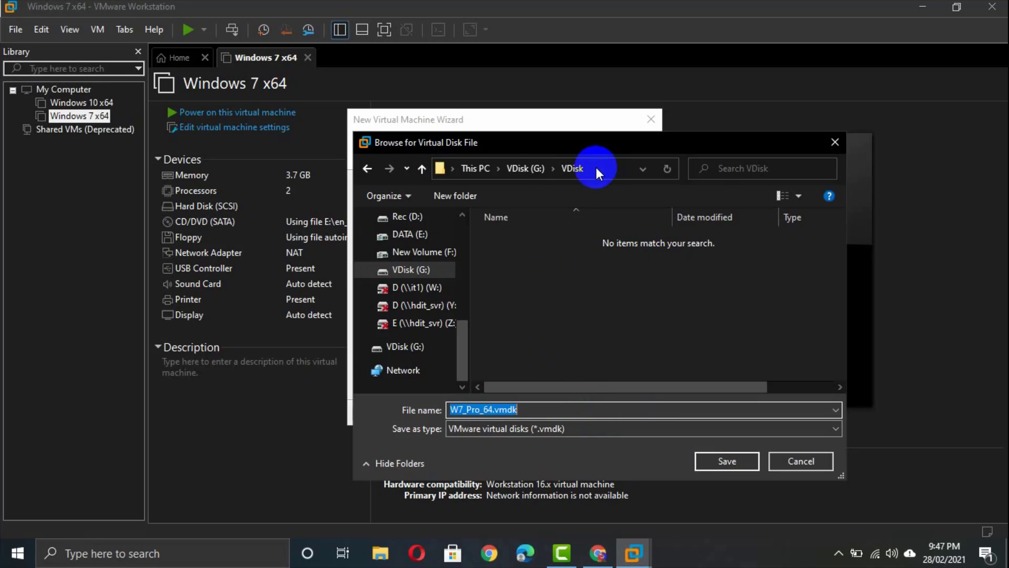
pyautogui.click(715, 462)
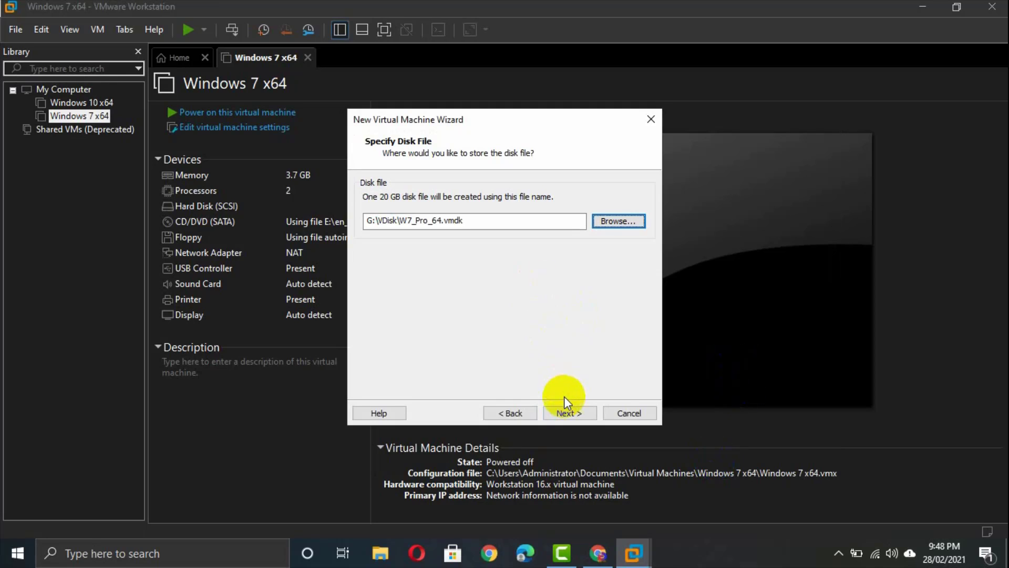
pyautogui.click(566, 412)
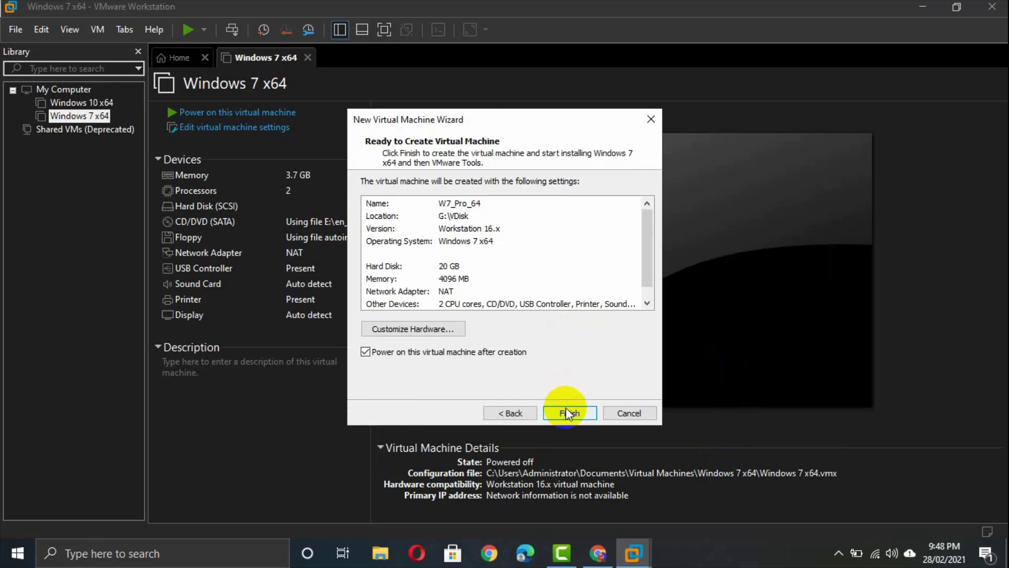
# - Finish creating the virtual machine with power-on after creation enabled, and follow the Windows 7 installation
pyautogui.click(569, 413)
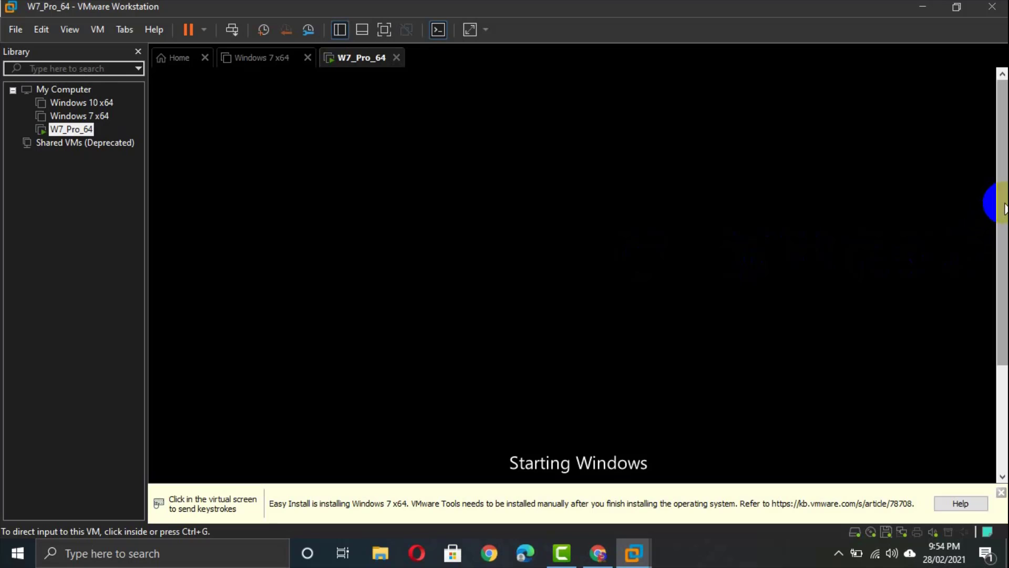
pyautogui.moveTo(1005, 207); pyautogui.dragTo(1002, 304)
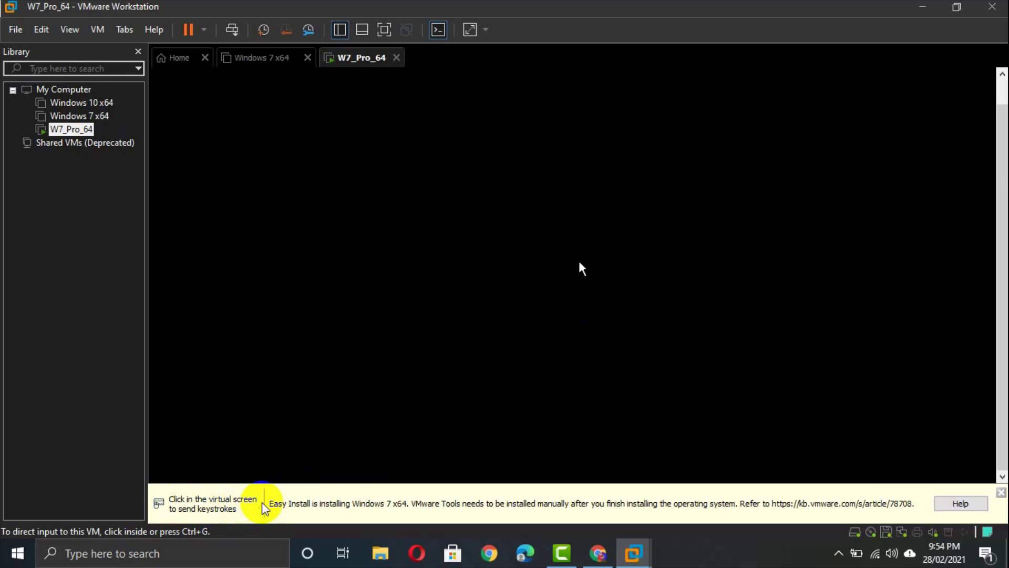
pyautogui.click(474, 330)
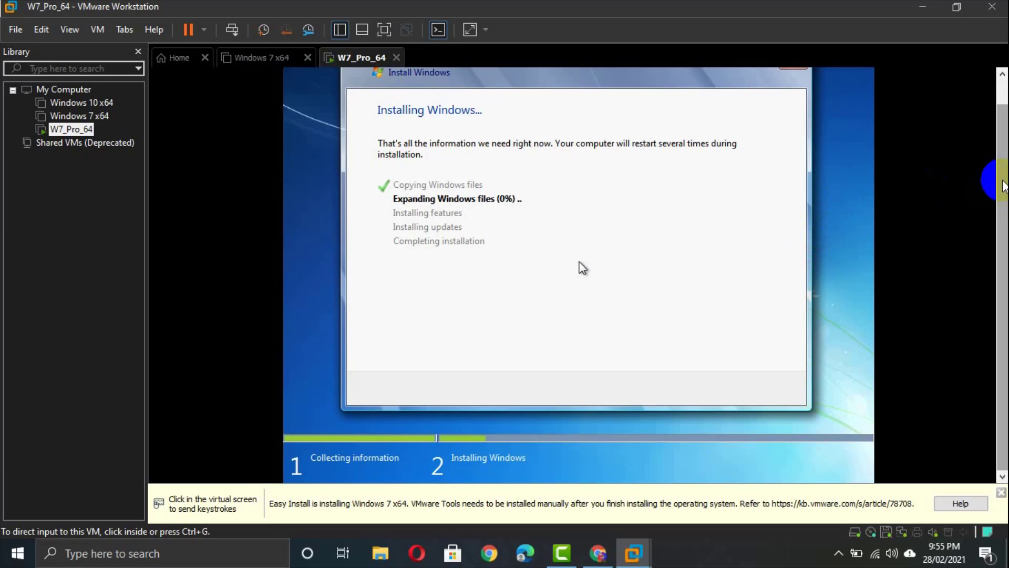
pyautogui.moveTo(1004, 185); pyautogui.dragTo(1002, 153)
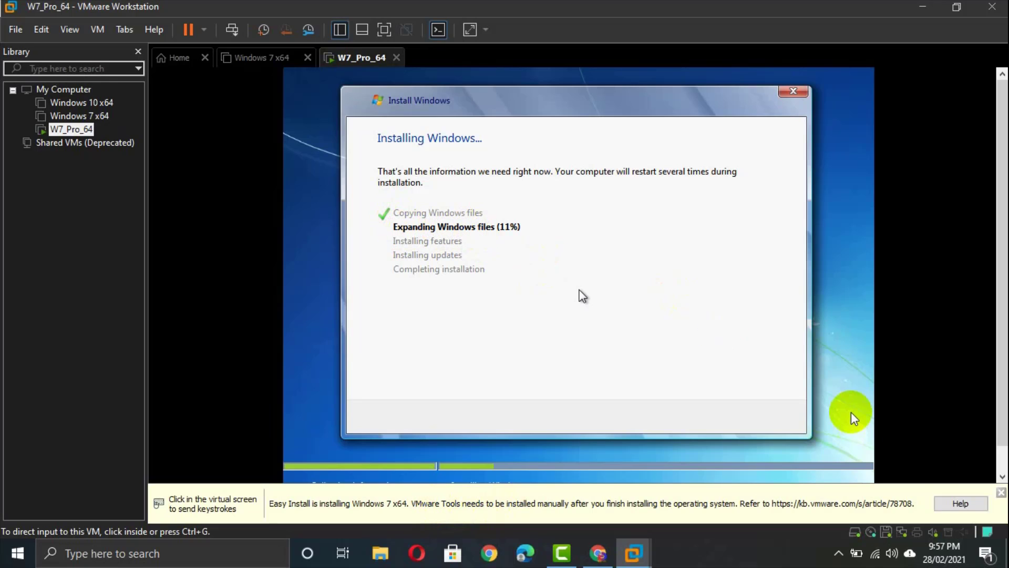
# - Open the online help for Easy Install and examine the article on installing a guest operating system
pyautogui.click(949, 503)
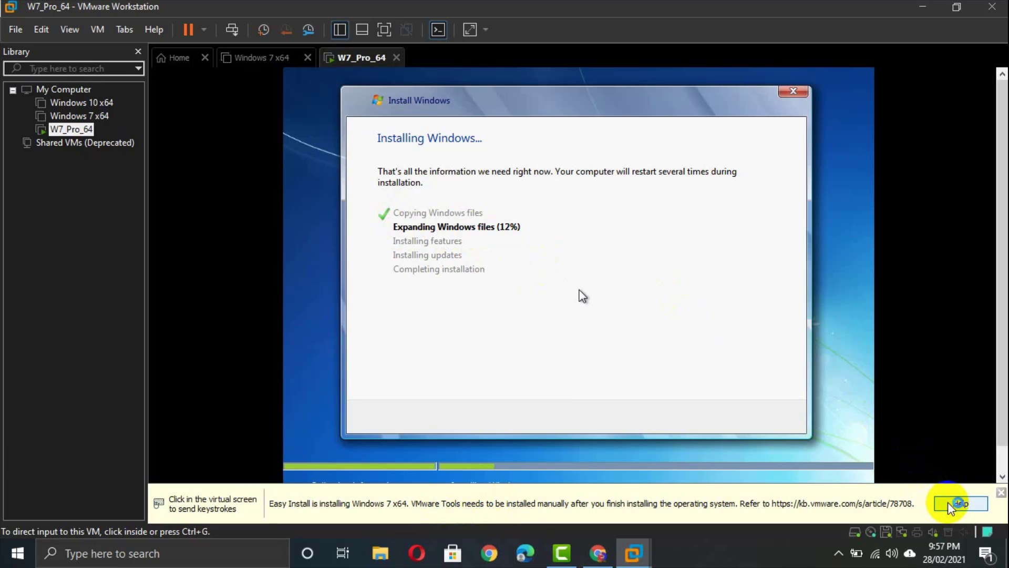
pyautogui.rightClick(969, 445)
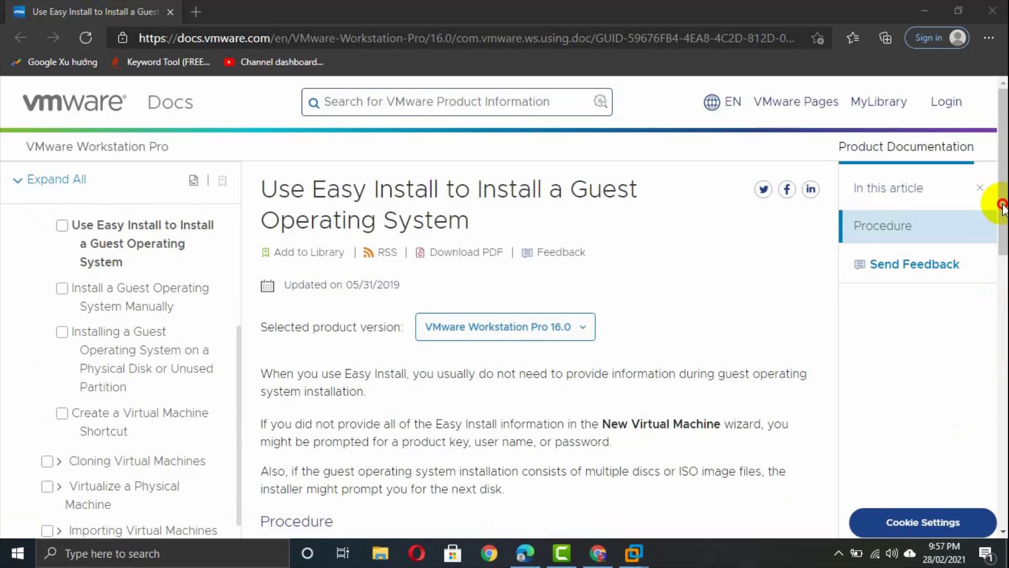
pyautogui.click(1003, 208)
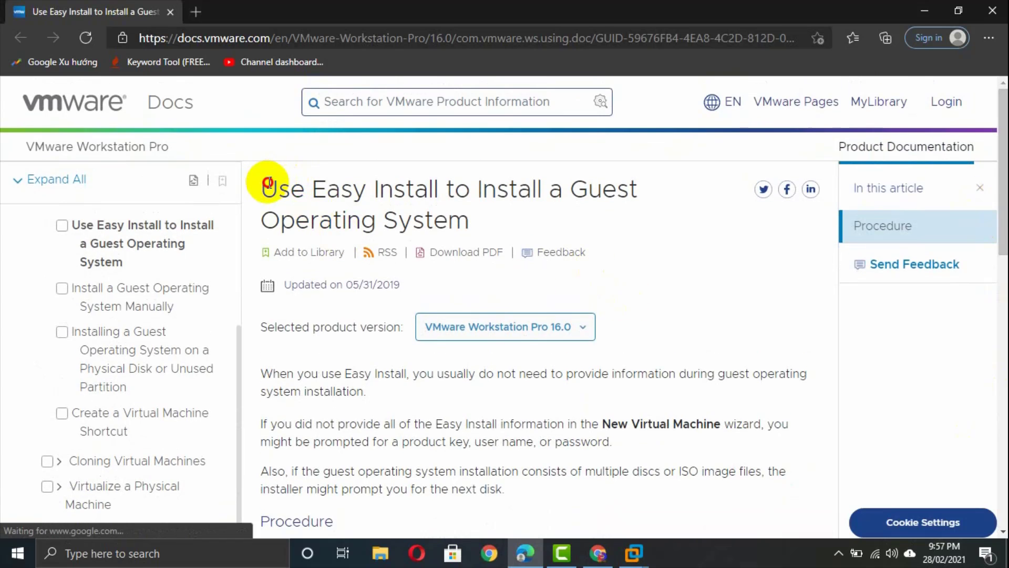
# - Read the Easy Install article from its title through the Procedure section and the Windows and Linux host options
pyautogui.moveTo(267, 183); pyautogui.dragTo(521, 195)
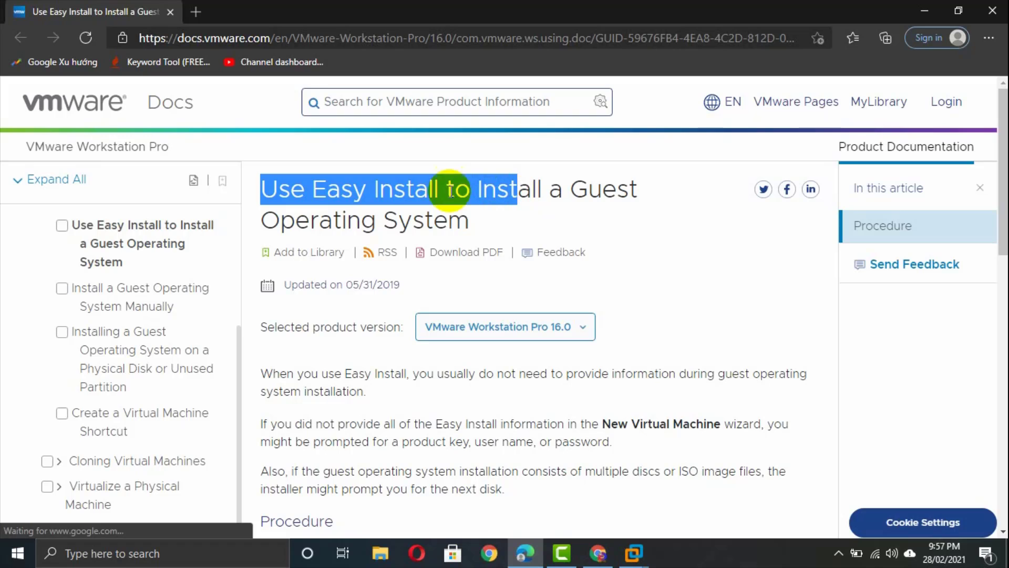
pyautogui.click(415, 189)
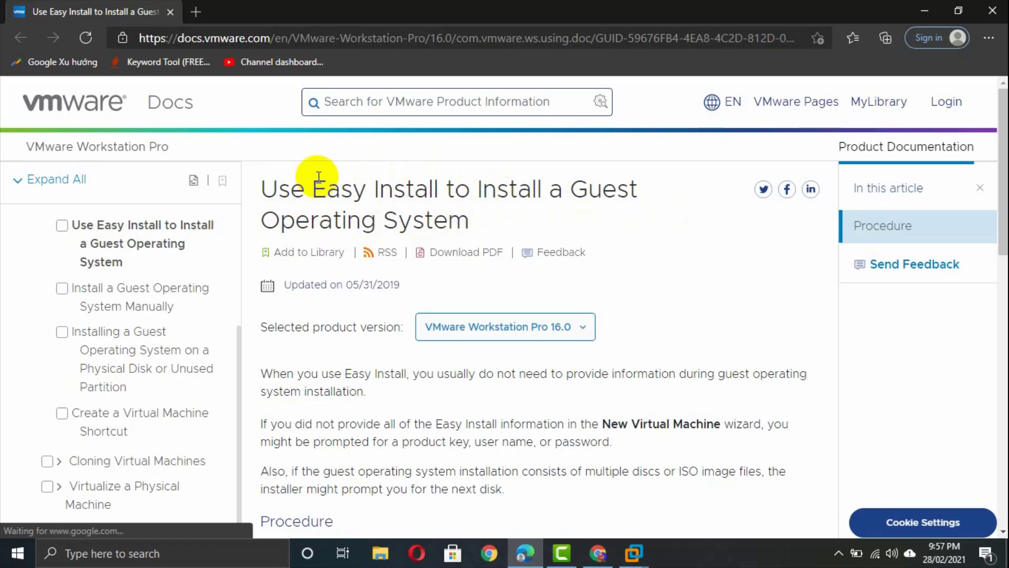
pyautogui.moveTo(320, 183); pyautogui.dragTo(415, 187)
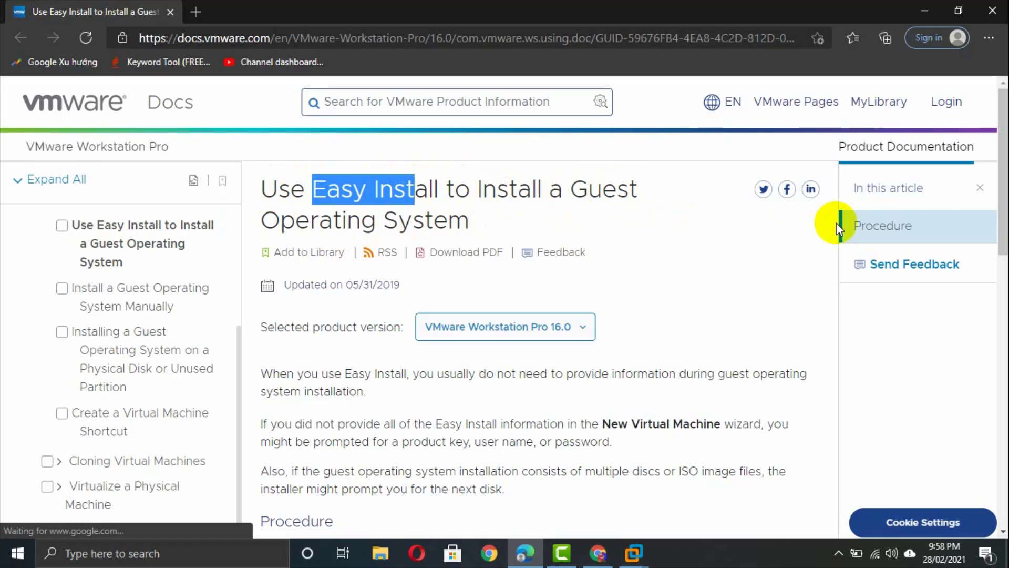
pyautogui.click(1005, 184)
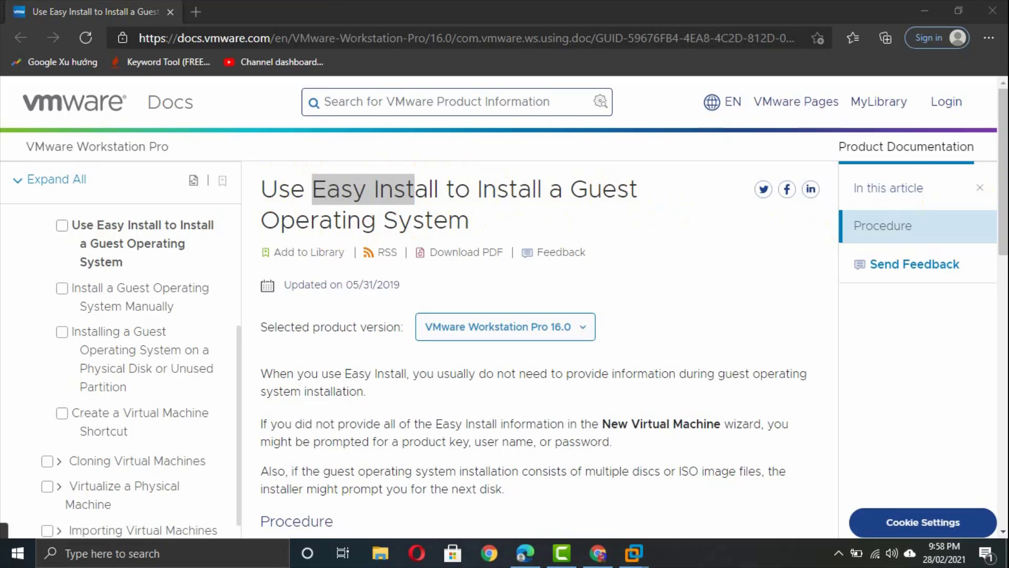
pyautogui.click(1004, 221)
pyautogui.scroll(-5, 1004, 221)
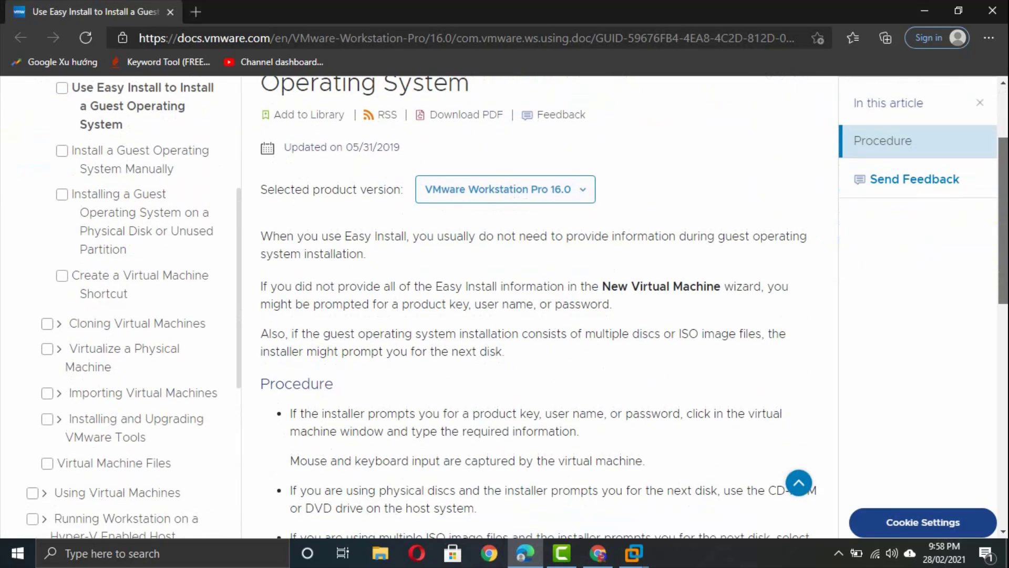
pyautogui.scroll(-4, 1004, 220)
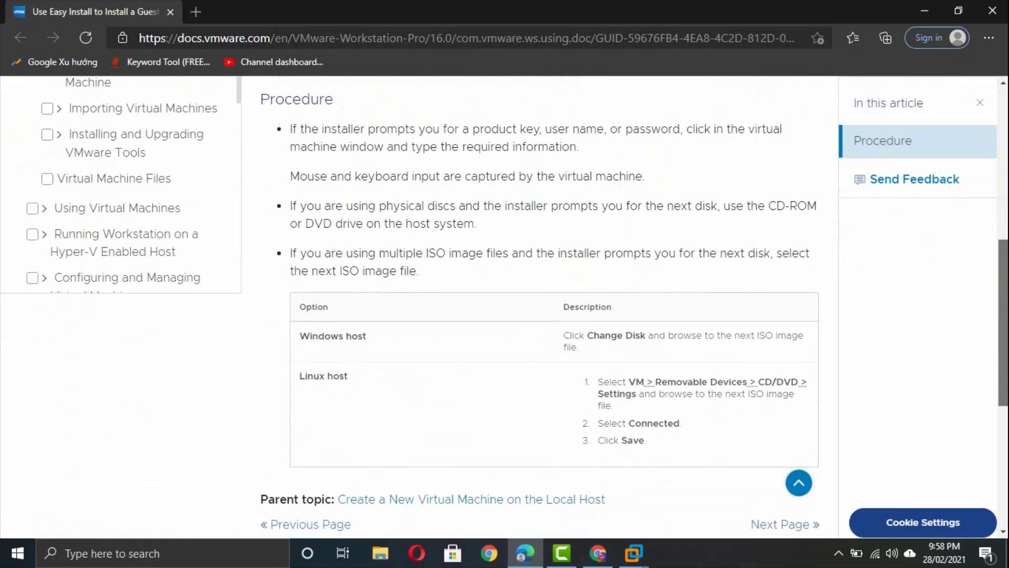
pyautogui.scroll(-2, 1004, 221)
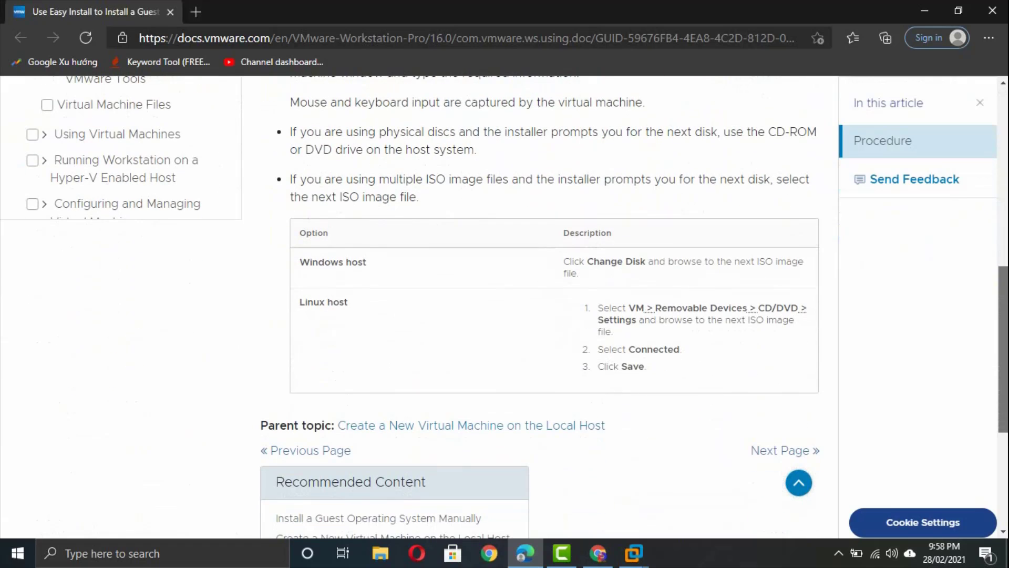
pyautogui.scroll(-1, 504, 306)
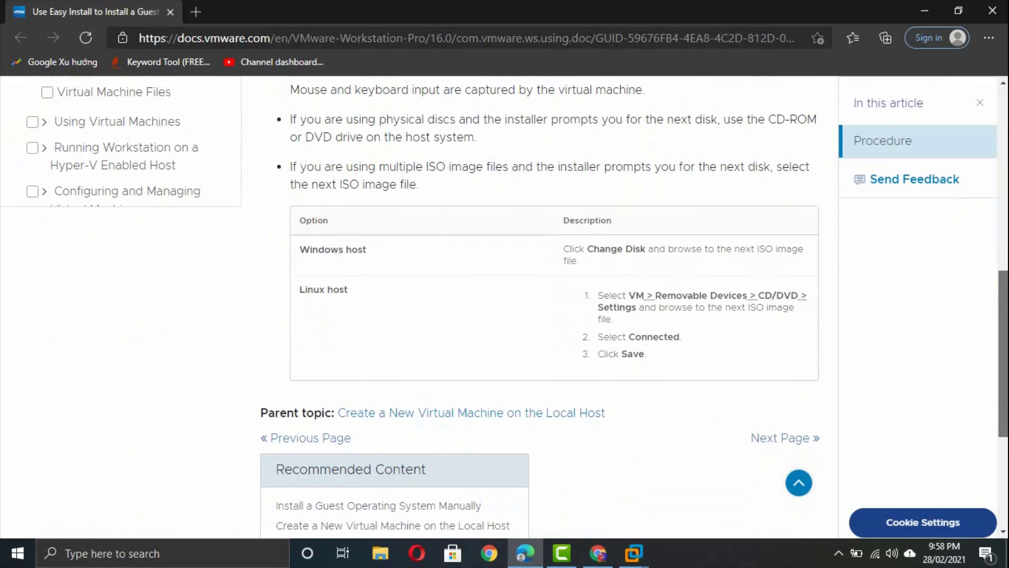
pyautogui.scroll(-3, 504, 306)
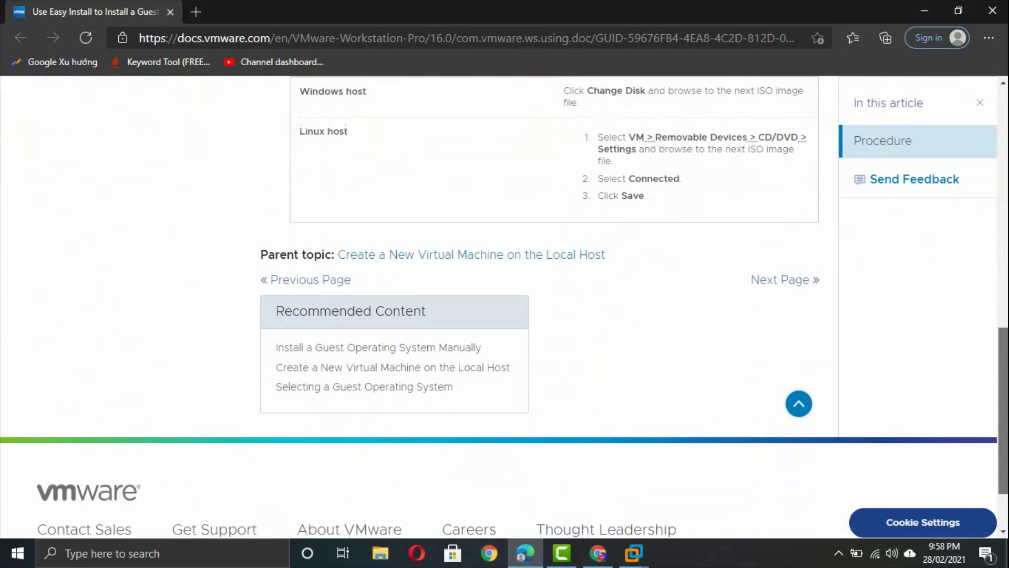
pyautogui.press('Home')
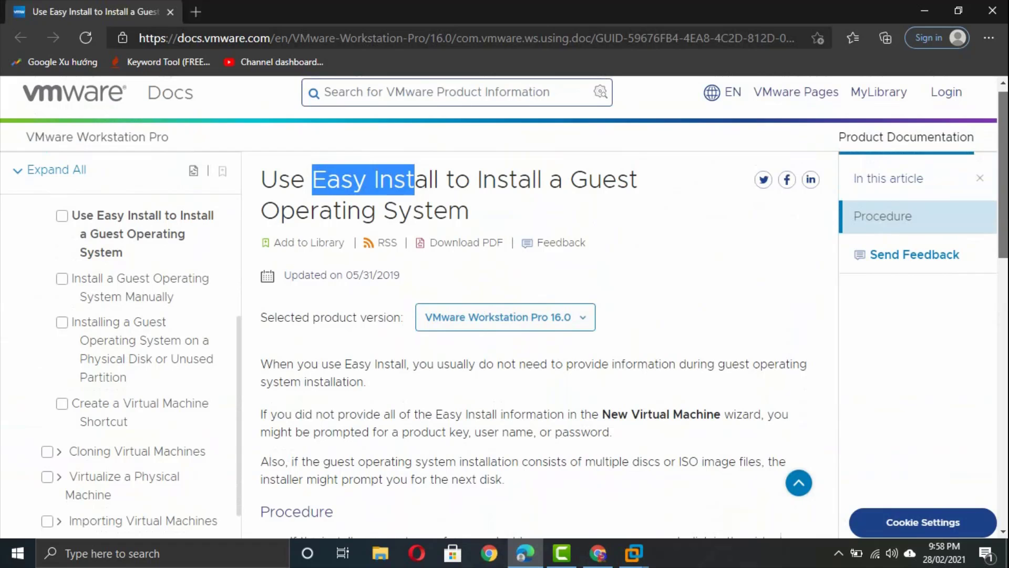
pyautogui.scroll(-5, 504, 306)
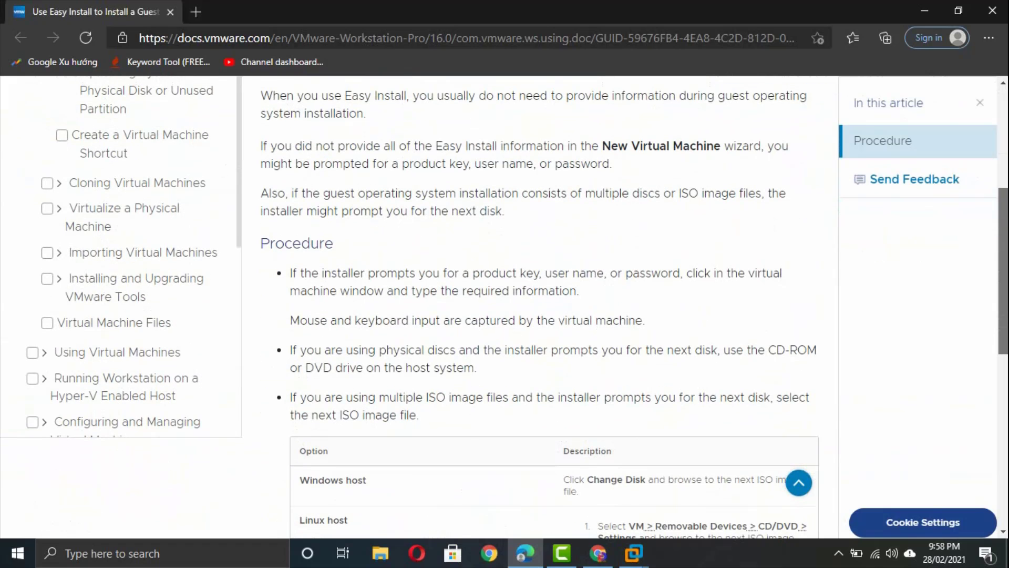
pyautogui.scroll(-3, 999, 326)
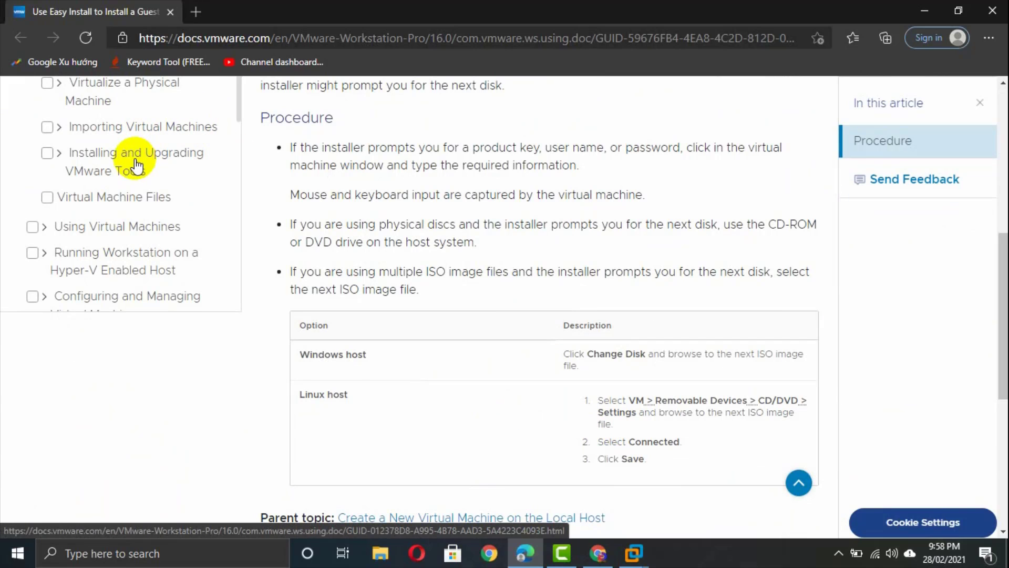
# - Open the help article on installing and upgrading VMware Tools, and check the W7_Pro_64 installation progress in VMware Workstation before returning to the documentation
pyautogui.click(102, 185)
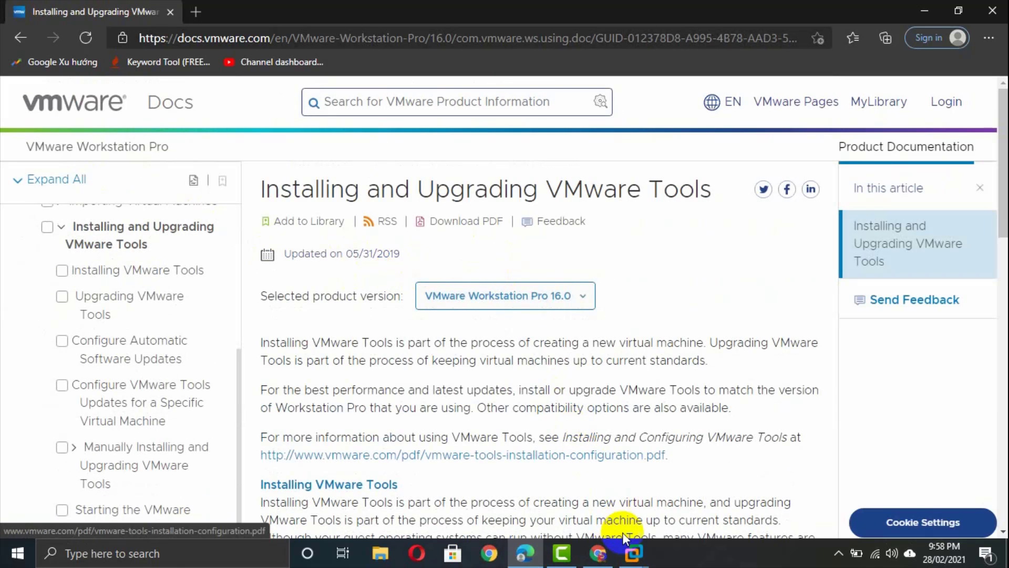
pyautogui.click(637, 557)
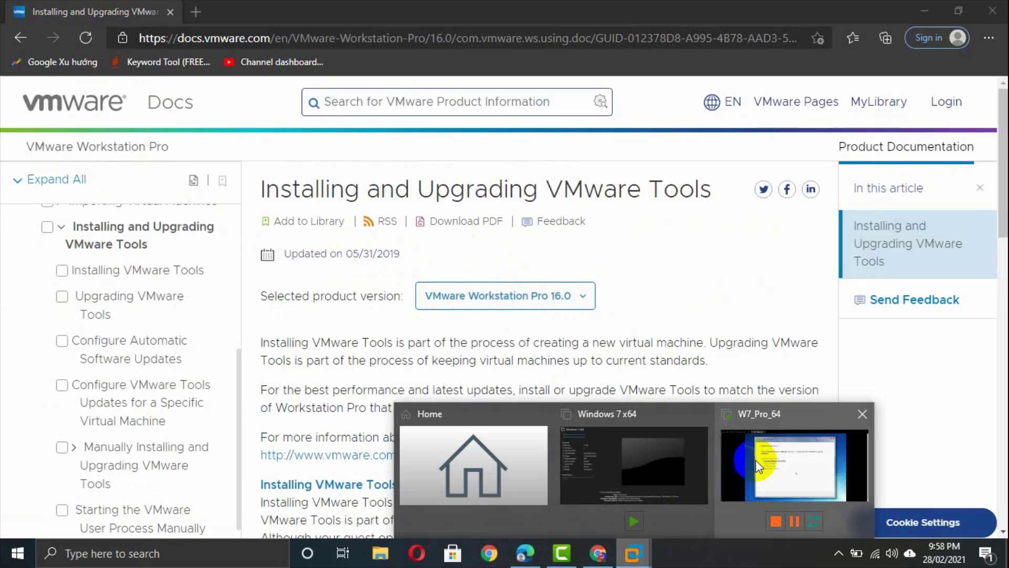
pyautogui.click(767, 463)
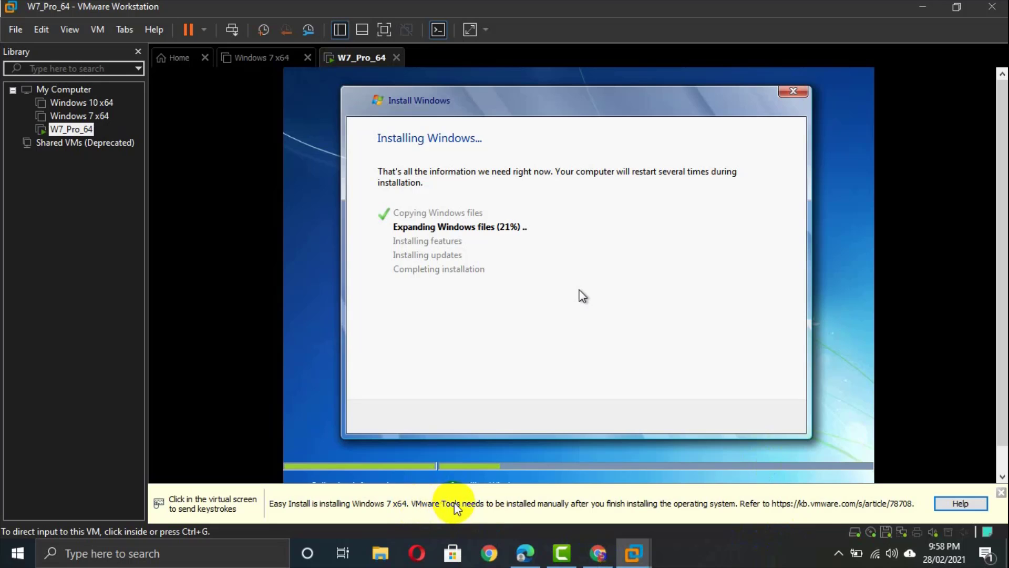
pyautogui.click(924, 8)
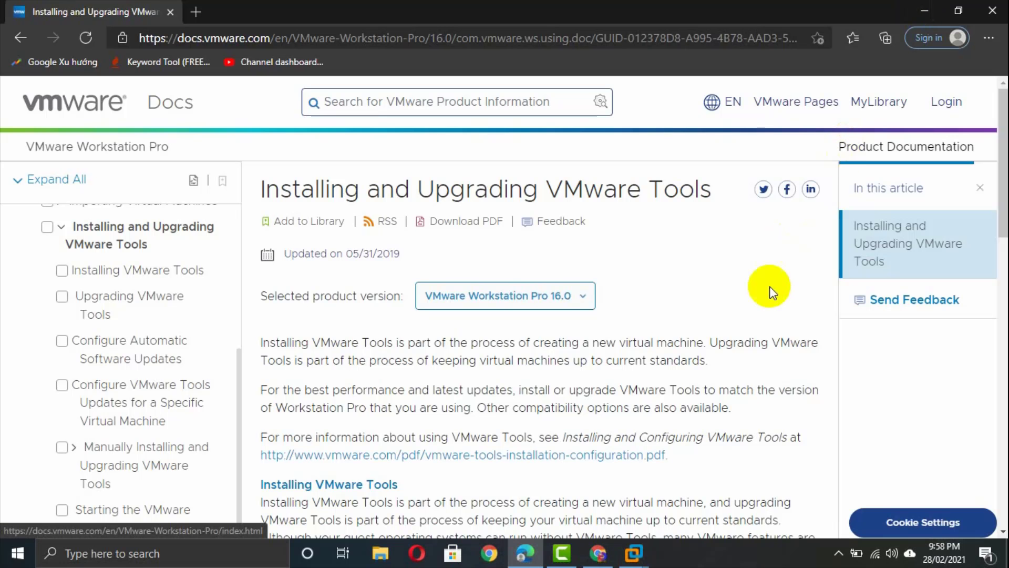
# - Examine the VMware Tools article's introduction and its topics on installing, upgrading, updating and uninstalling the tools
pyautogui.scroll(-2, 1006, 184)
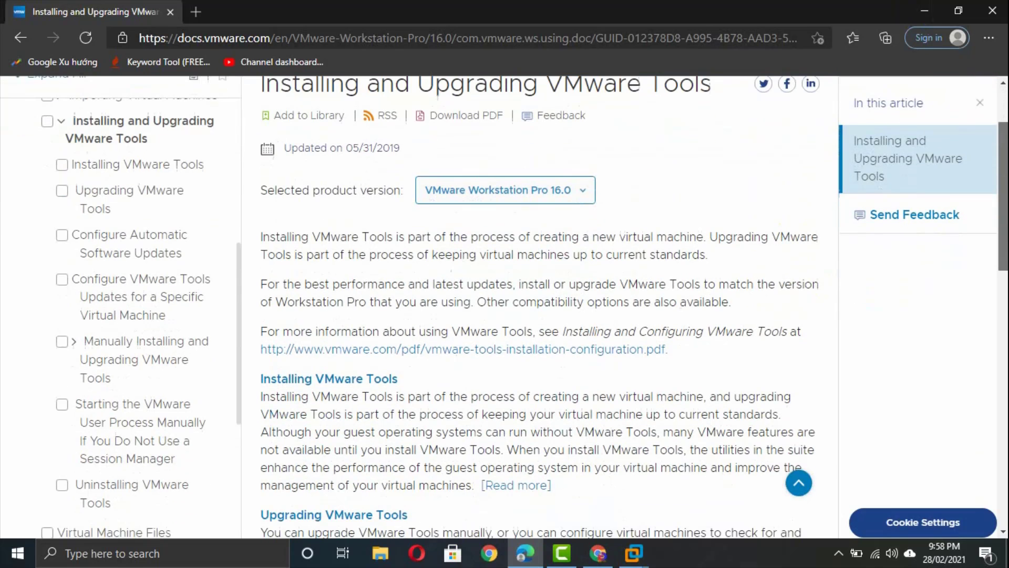
pyautogui.scroll(1, 505, 308)
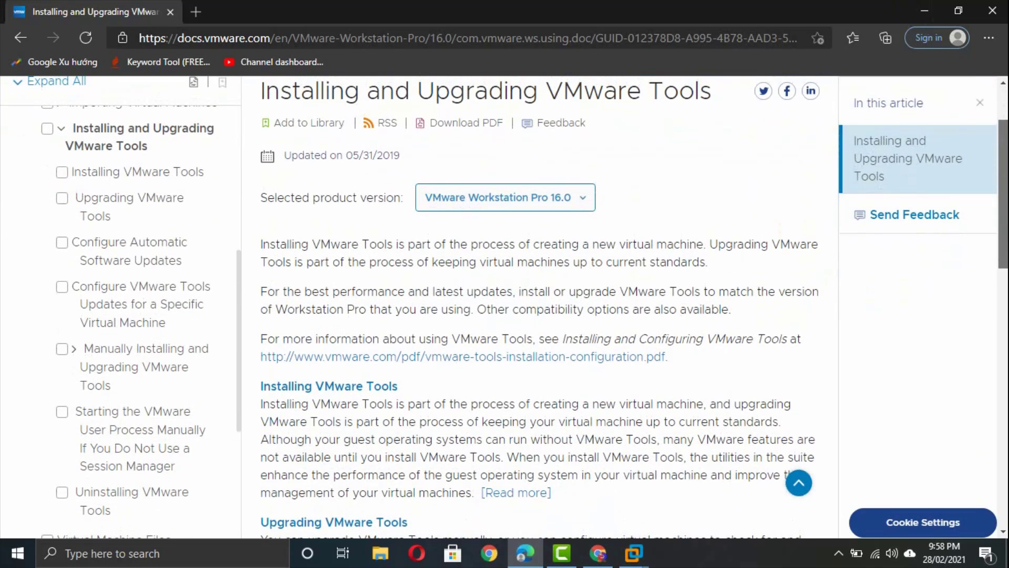
pyautogui.scroll(-1, 991, 226)
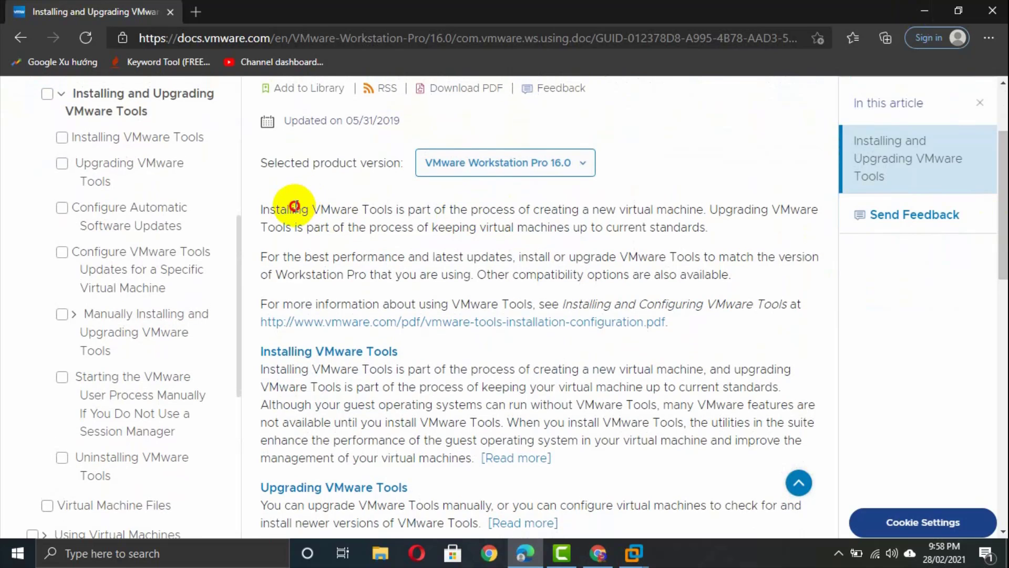
pyautogui.moveTo(294, 209); pyautogui.dragTo(399, 213)
pyautogui.click(439, 211)
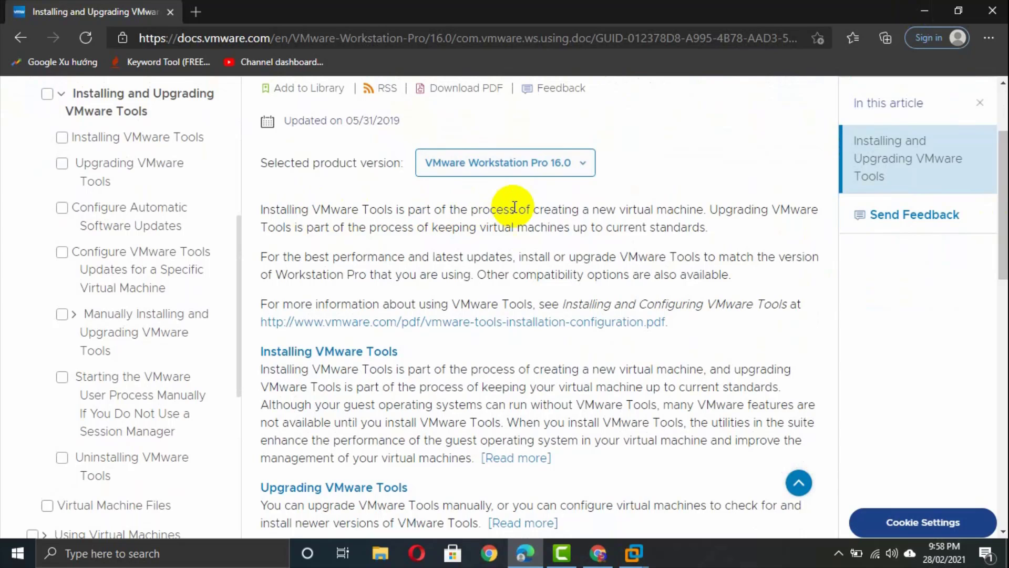
pyautogui.moveTo(516, 206); pyautogui.dragTo(766, 215)
pyautogui.click(748, 212)
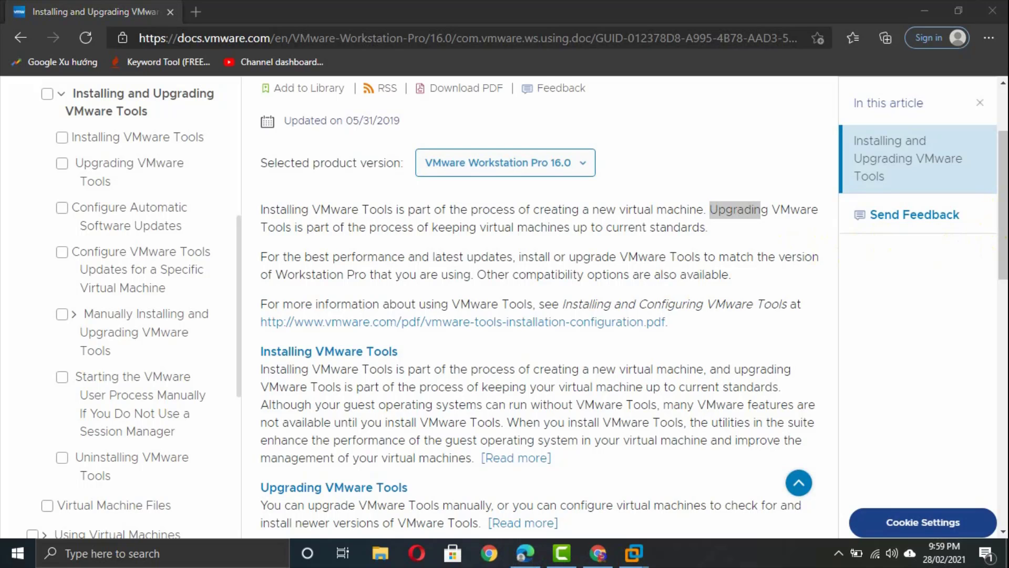
pyautogui.click(995, 225)
pyautogui.scroll(-3, 995, 225)
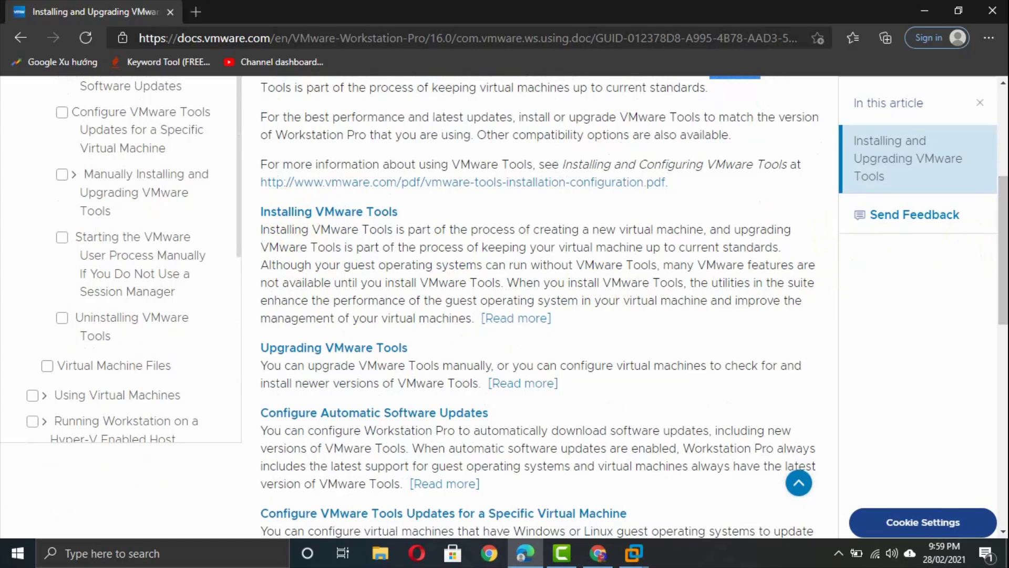
pyautogui.scroll(-4, 991, 211)
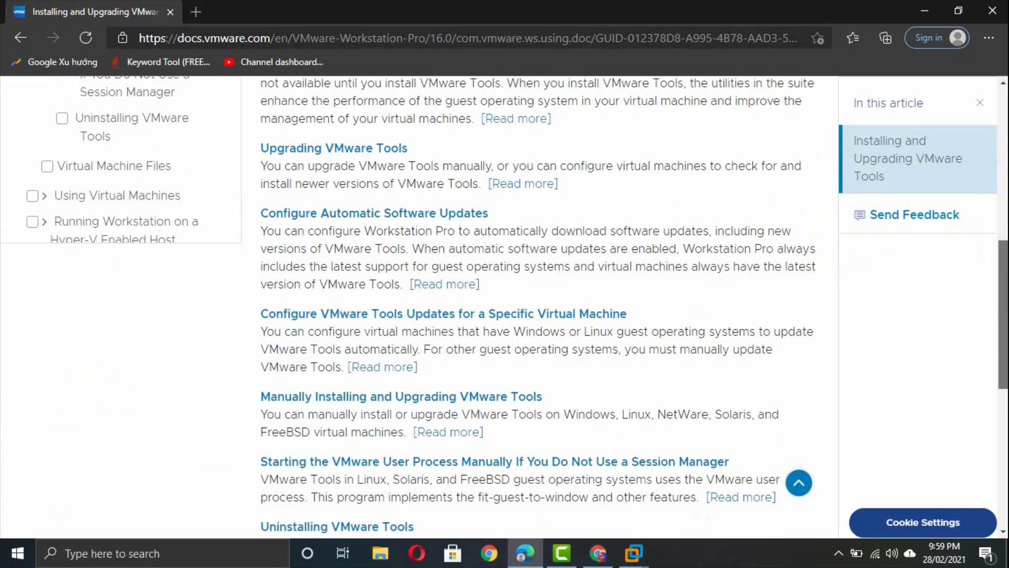
pyautogui.scroll(-3, 547, 308)
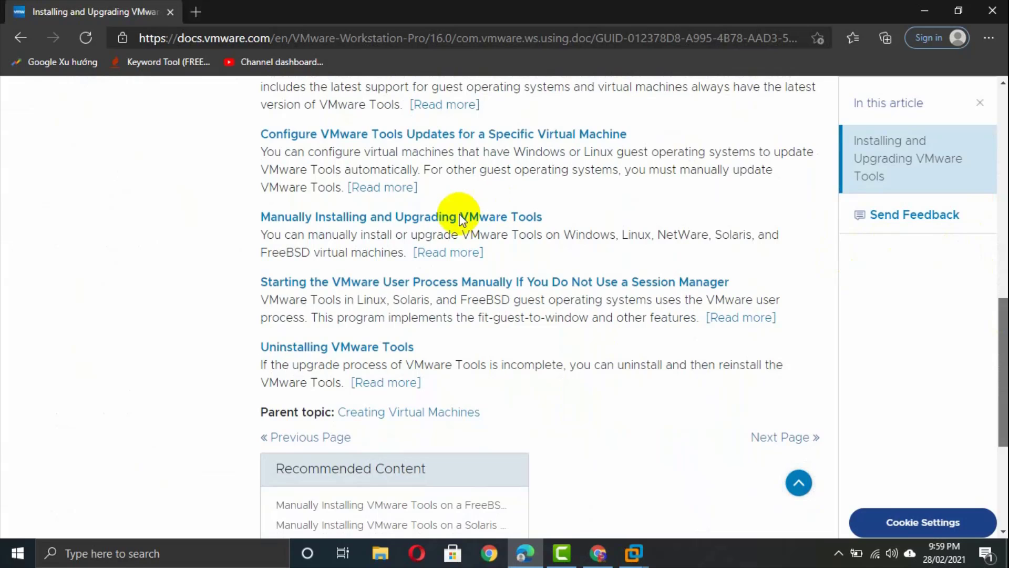
# - Open the topic on manually installing and upgrading VMware Tools and review its guides for the different guest operating systems
pyautogui.click(341, 217)
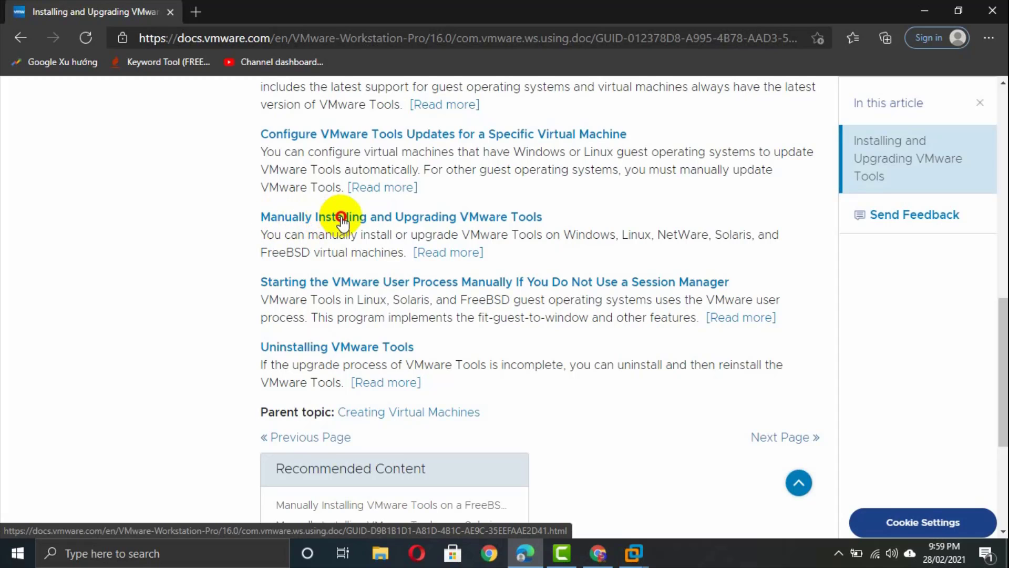
pyautogui.click(270, 222)
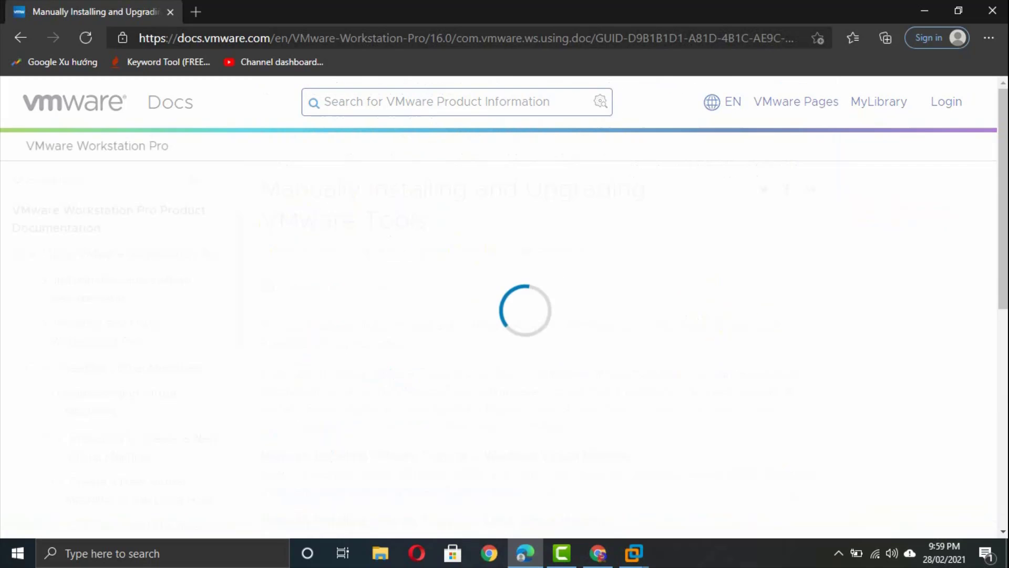
pyautogui.scroll(-2, 505, 307)
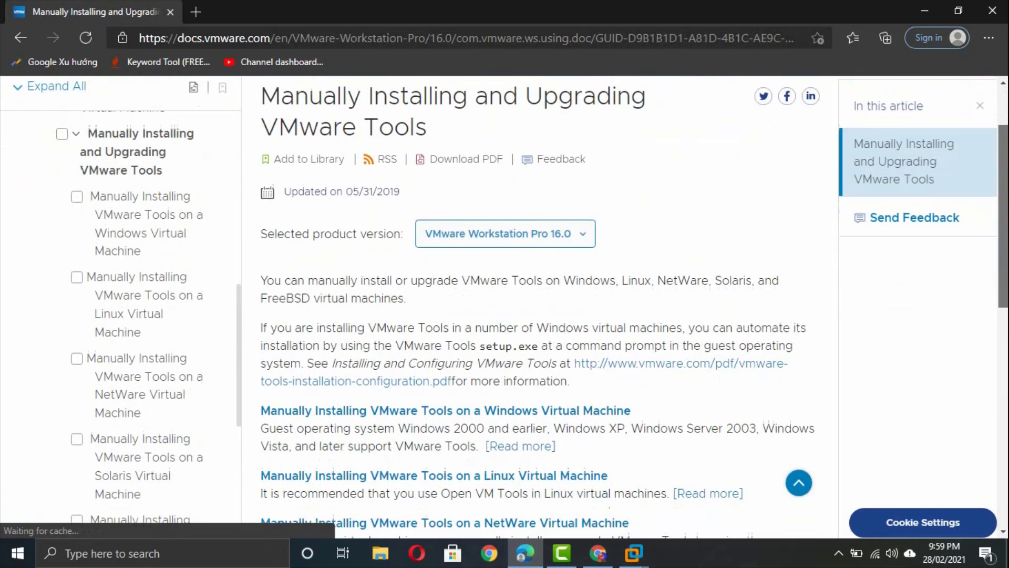
pyautogui.scroll(-4, 504, 307)
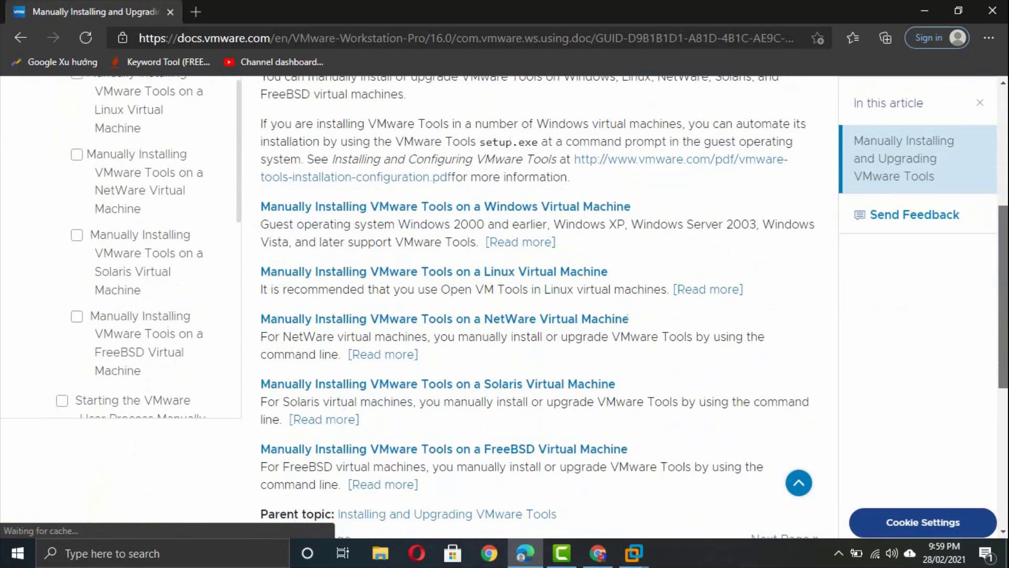
pyautogui.scroll(-1, 504, 308)
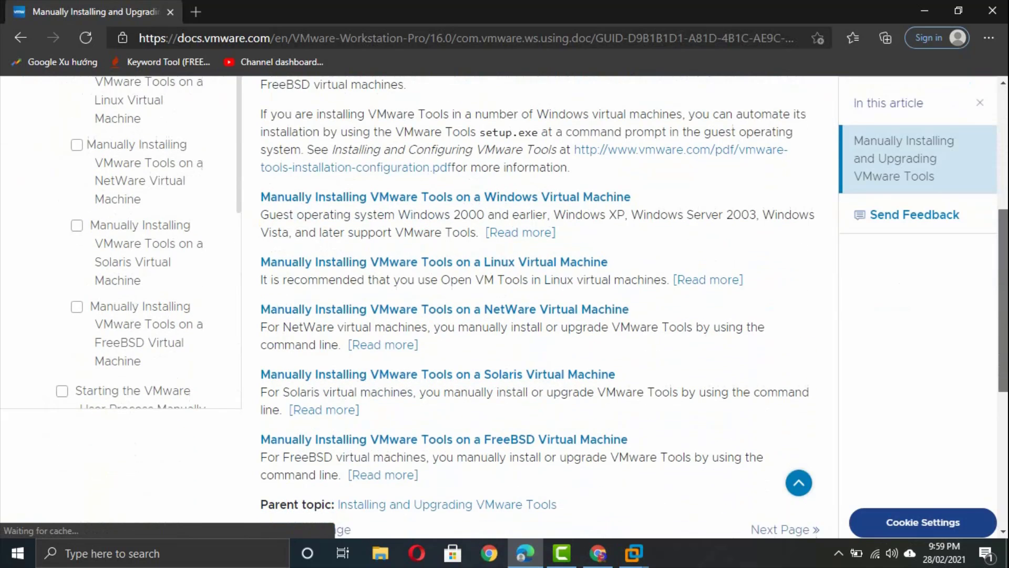
pyautogui.scroll(-1, 504, 308)
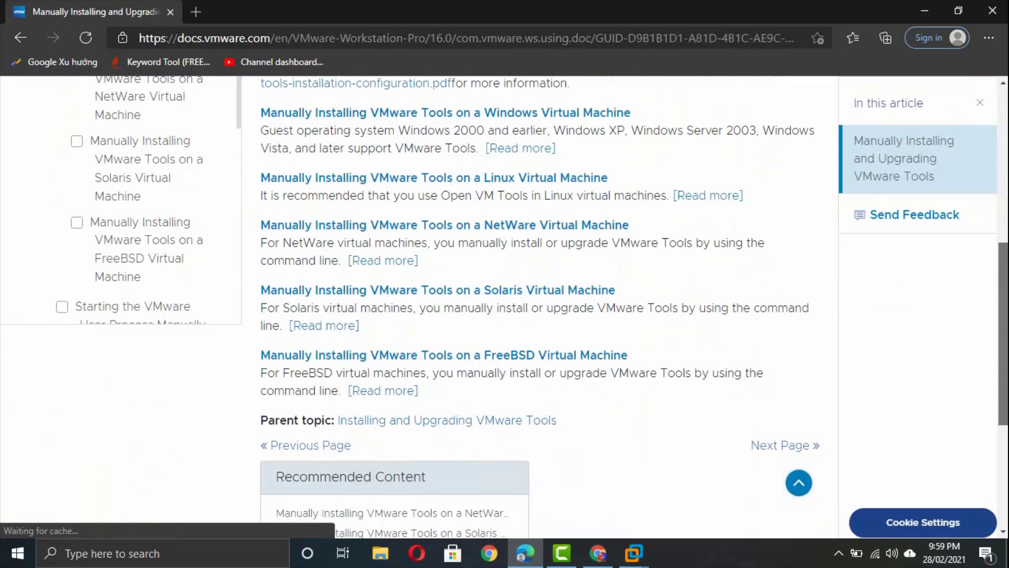
pyautogui.scroll(1, 745, 174)
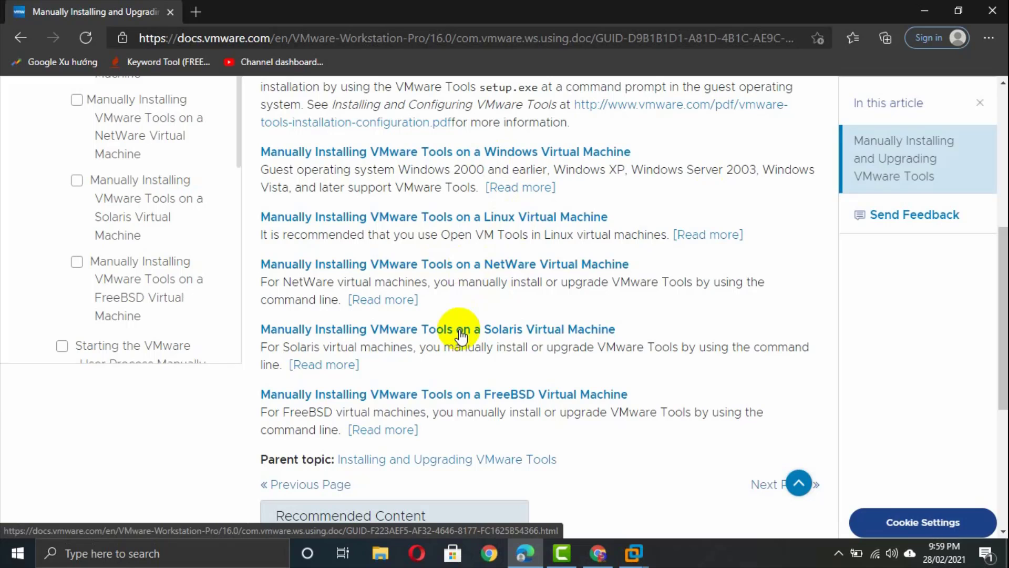
pyautogui.click(488, 395)
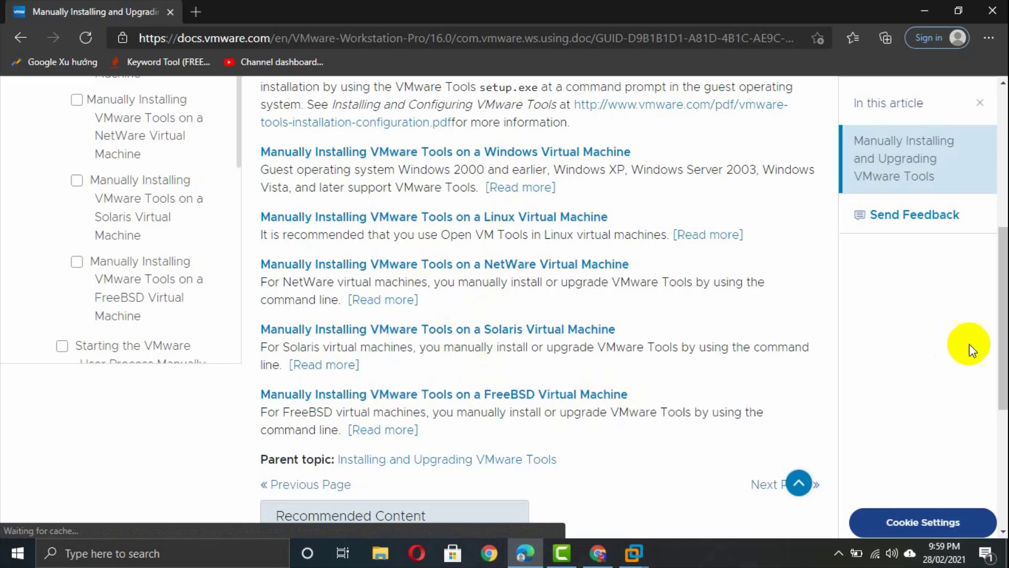
# - Open the guide on manually installing VMware Tools on a Windows virtual machine and read its introduction and prerequisites
pyautogui.click(531, 154)
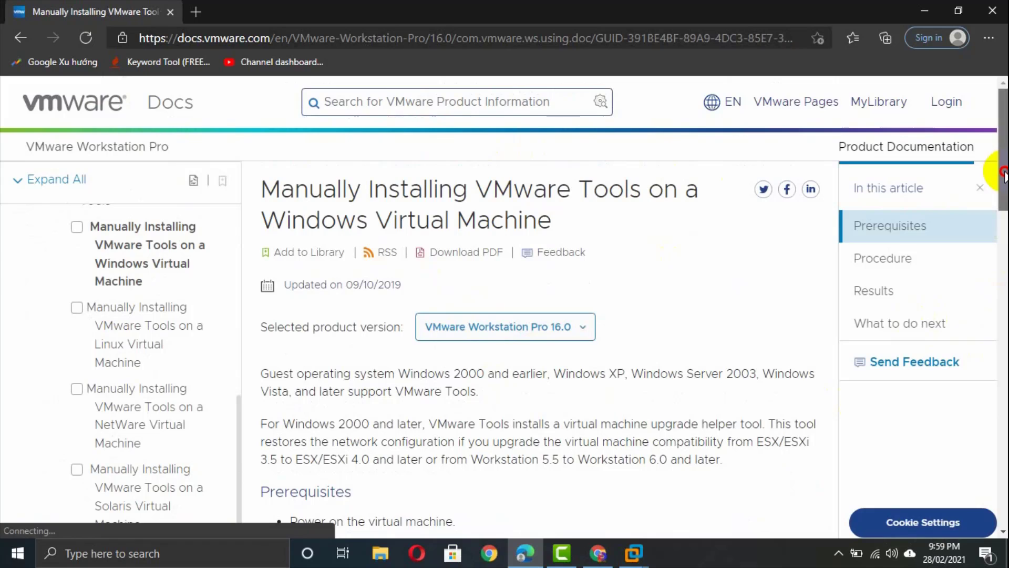
pyautogui.moveTo(1004, 173); pyautogui.dragTo(1003, 234)
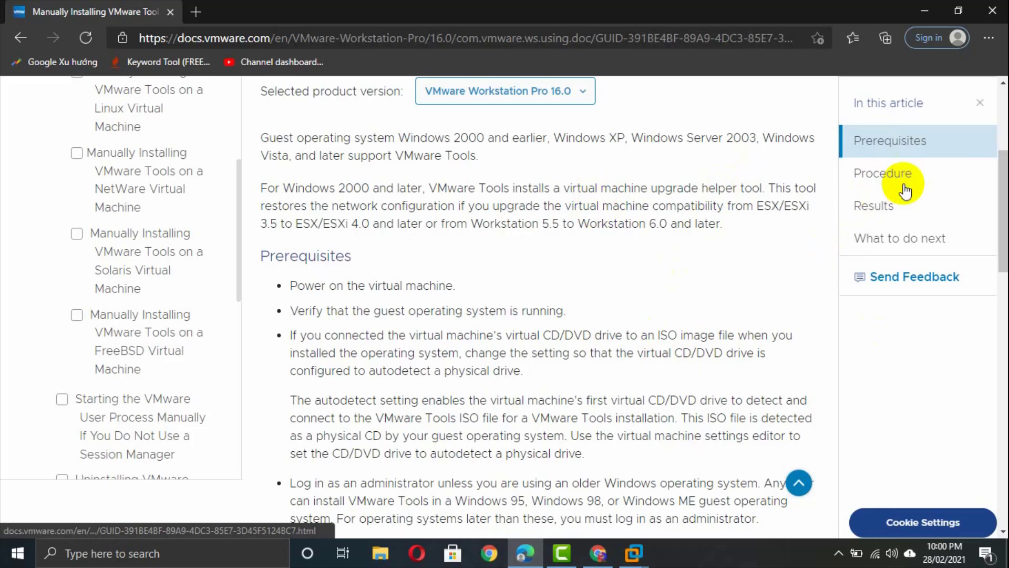
pyautogui.scroll(-3, 1002, 199)
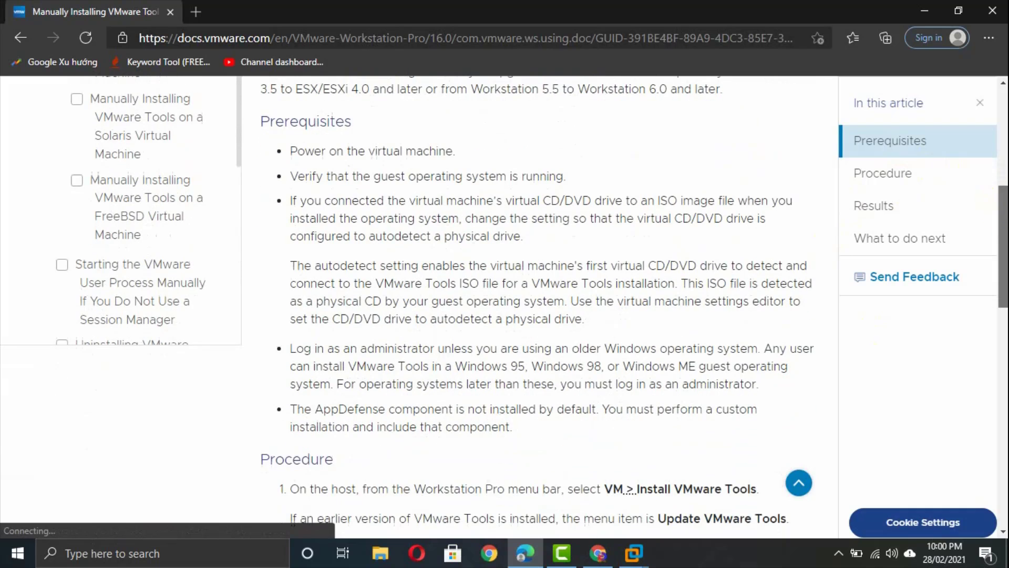
pyautogui.scroll(-5, 1001, 198)
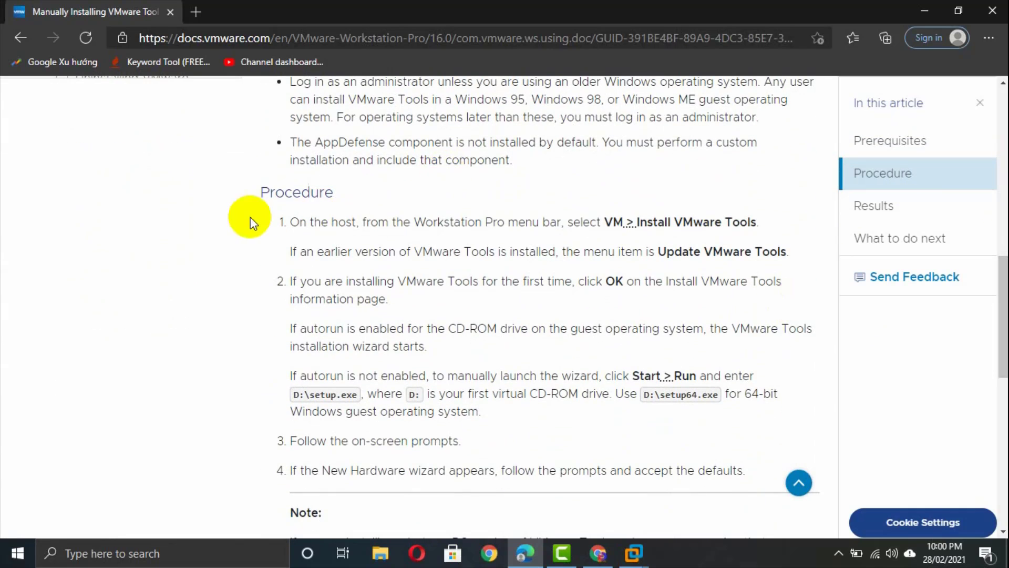
# - Read the first Procedure step, highlighting the Install VMware Tools command it names
pyautogui.moveTo(288, 223); pyautogui.dragTo(372, 219)
pyautogui.click(405, 221)
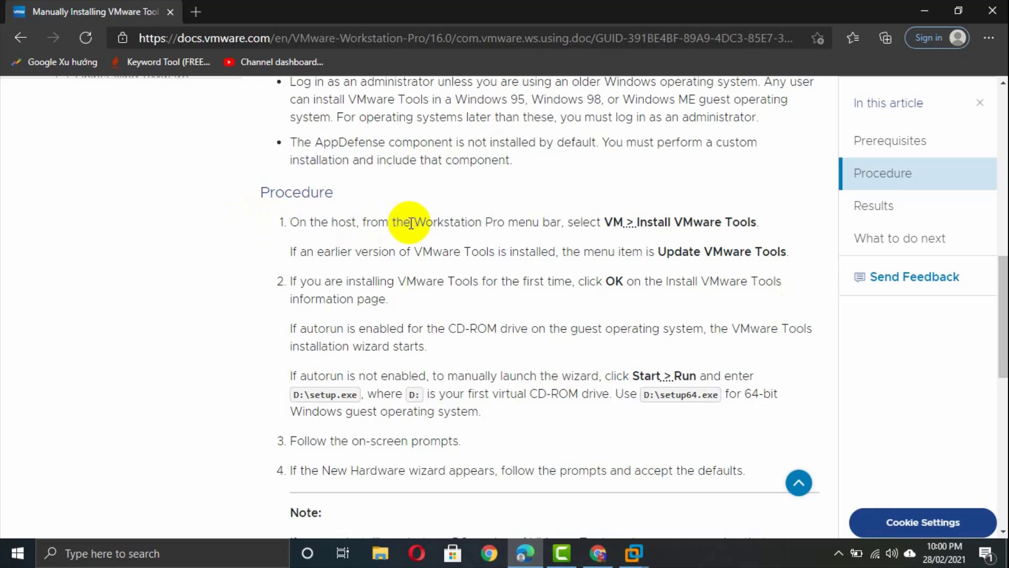
pyautogui.moveTo(465, 222); pyautogui.dragTo(755, 220)
pyautogui.doubleClick(641, 220)
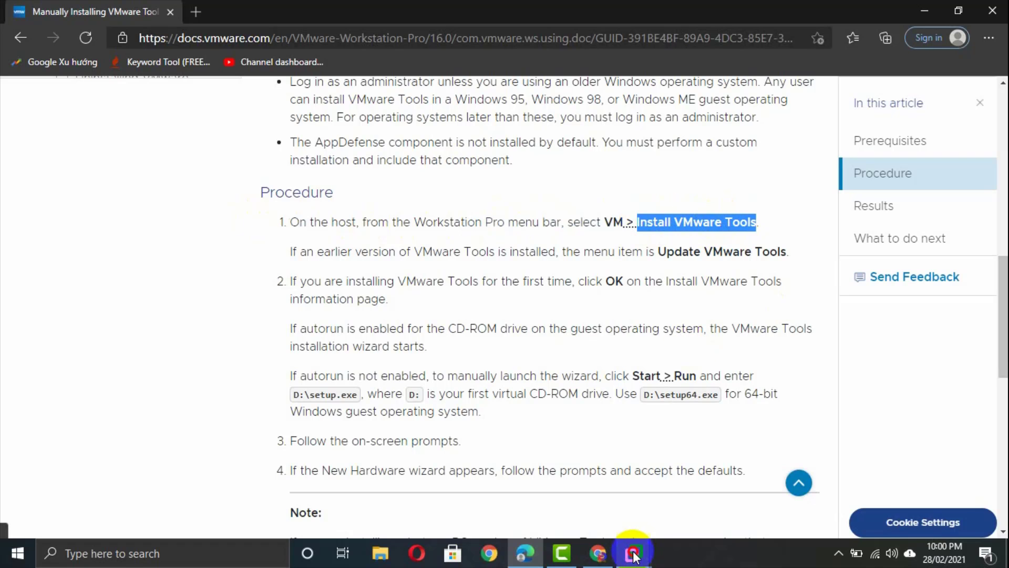
# - Switch to W7_Pro_64 in VMware Workstation, look up the Install VMware Tools command, and return to the documentation in the browser
pyautogui.moveTo(635, 556)
pyautogui.click(709, 500)
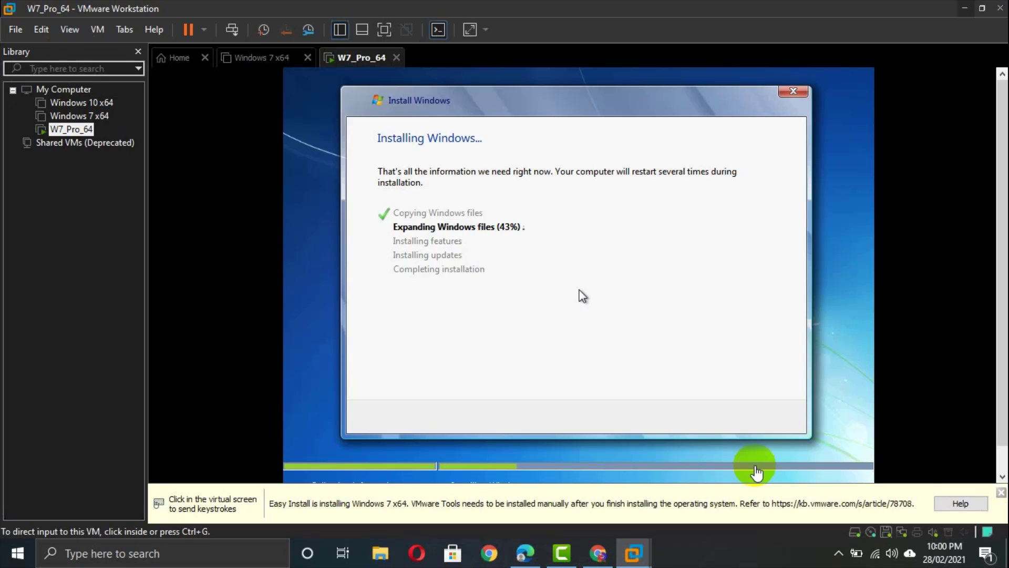
pyautogui.click(96, 30)
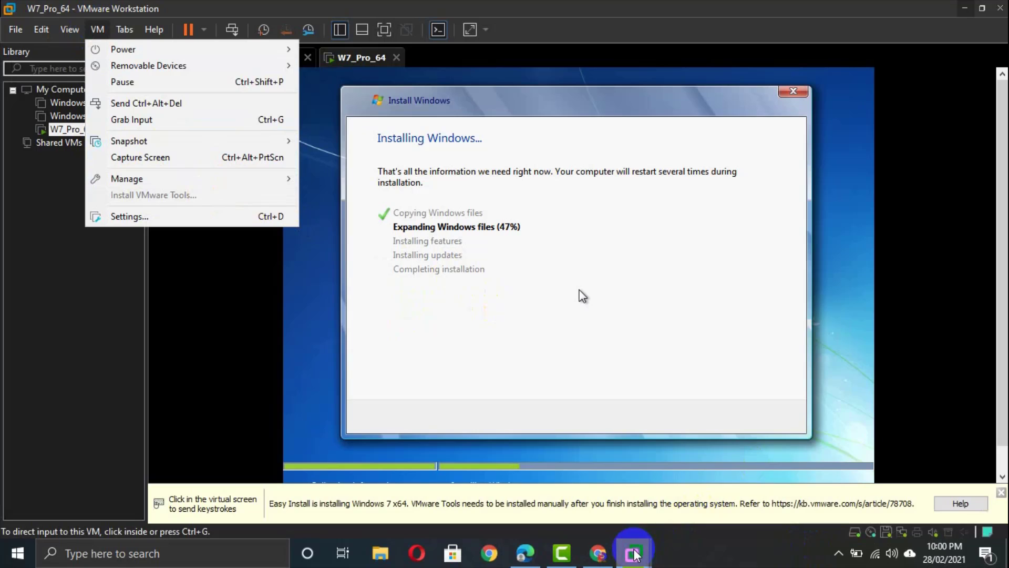
pyautogui.moveTo(637, 552)
pyautogui.moveTo(605, 560)
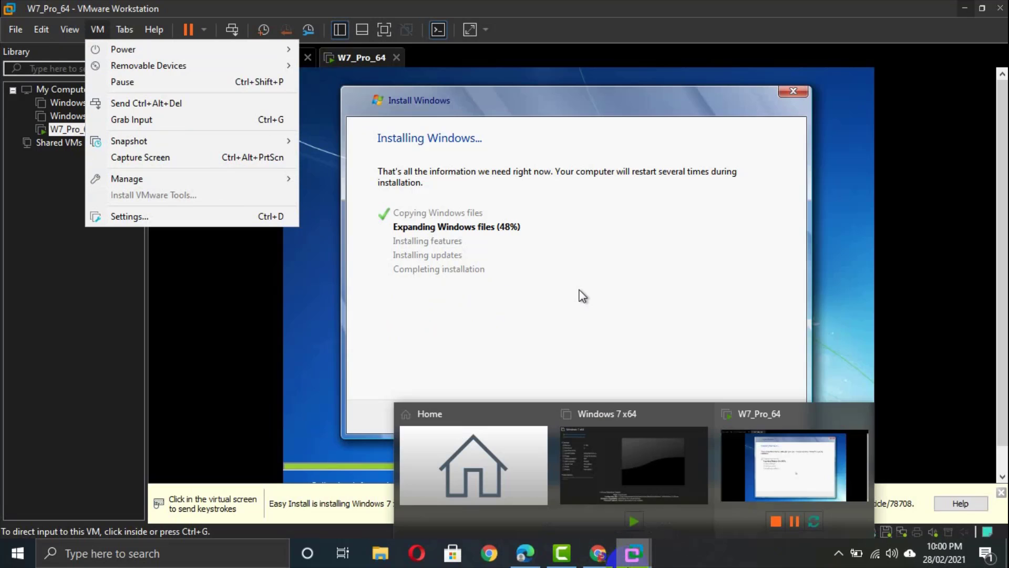
pyautogui.moveTo(553, 561)
pyautogui.click(526, 553)
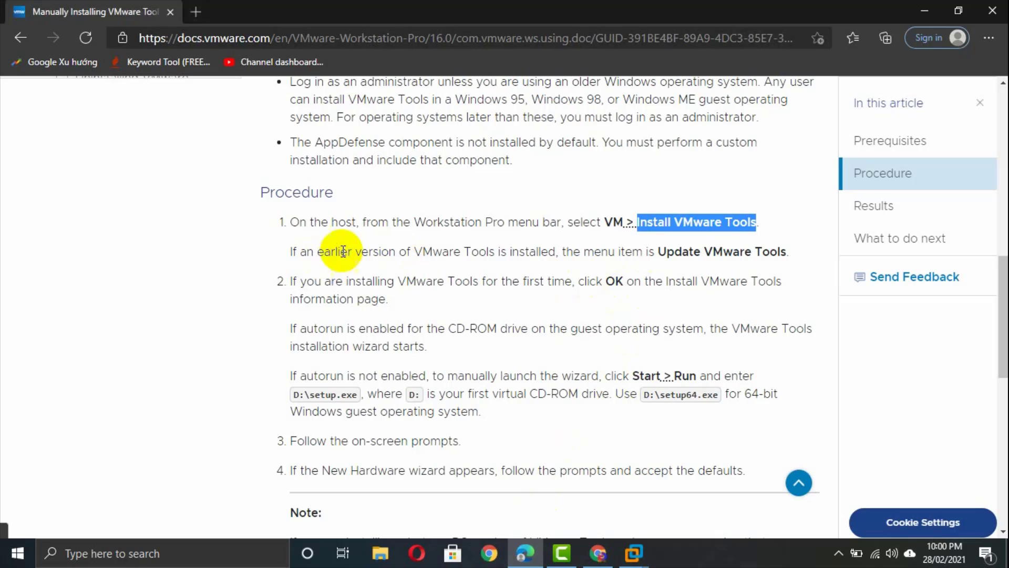
# - Read the remark on updating an earlier VMware Tools version and the instruction for a first-time installation
pyautogui.moveTo(318, 253); pyautogui.dragTo(442, 252)
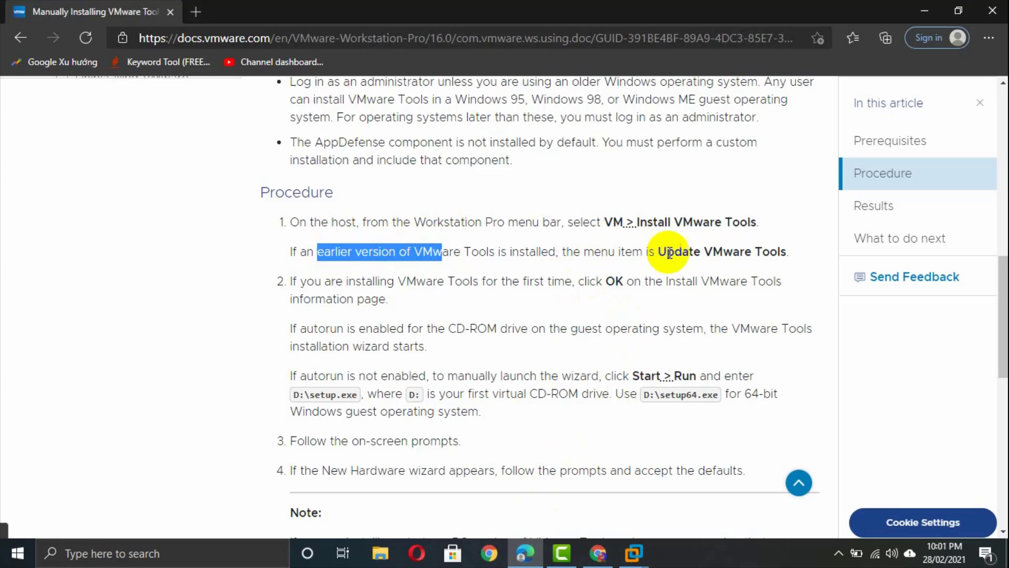
pyautogui.moveTo(667, 251); pyautogui.dragTo(758, 249)
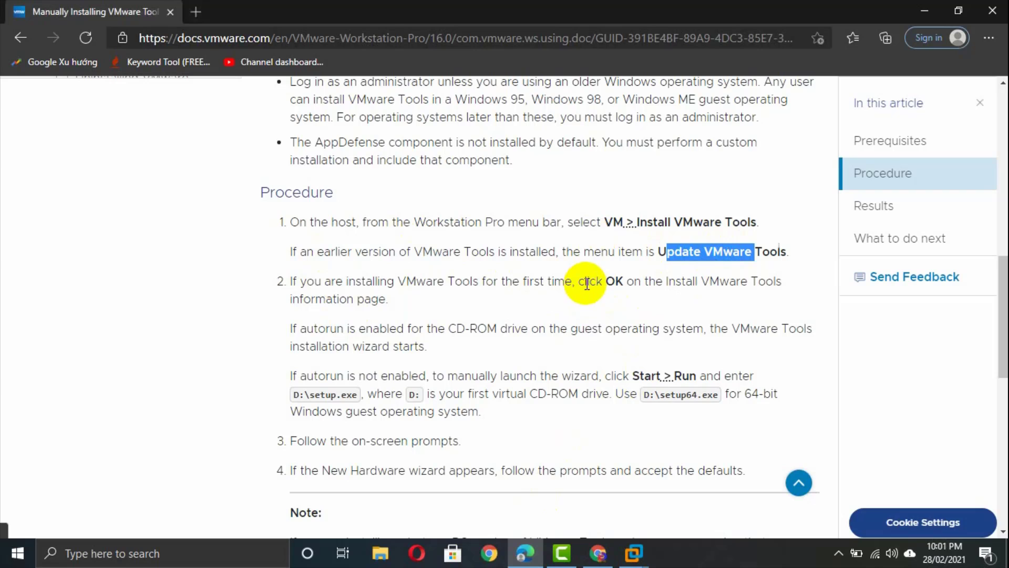
pyautogui.moveTo(585, 283); pyautogui.dragTo(733, 296)
pyautogui.click(734, 296)
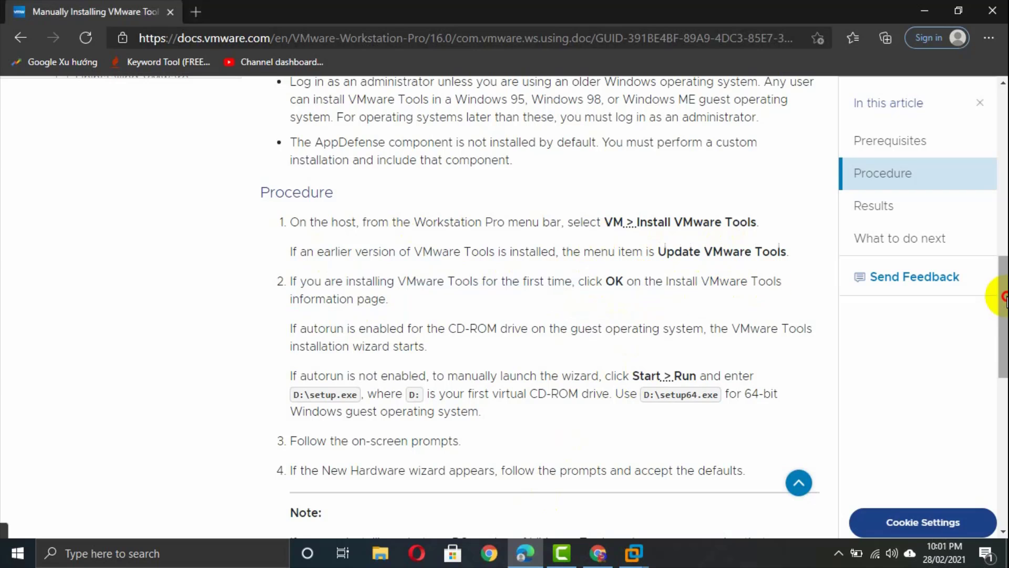
# - Read the Procedure instructions for guests with CD-ROM autorun enabled and for launching the wizard manually through Start > Run
pyautogui.moveTo(1005, 297); pyautogui.dragTo(1005, 333)
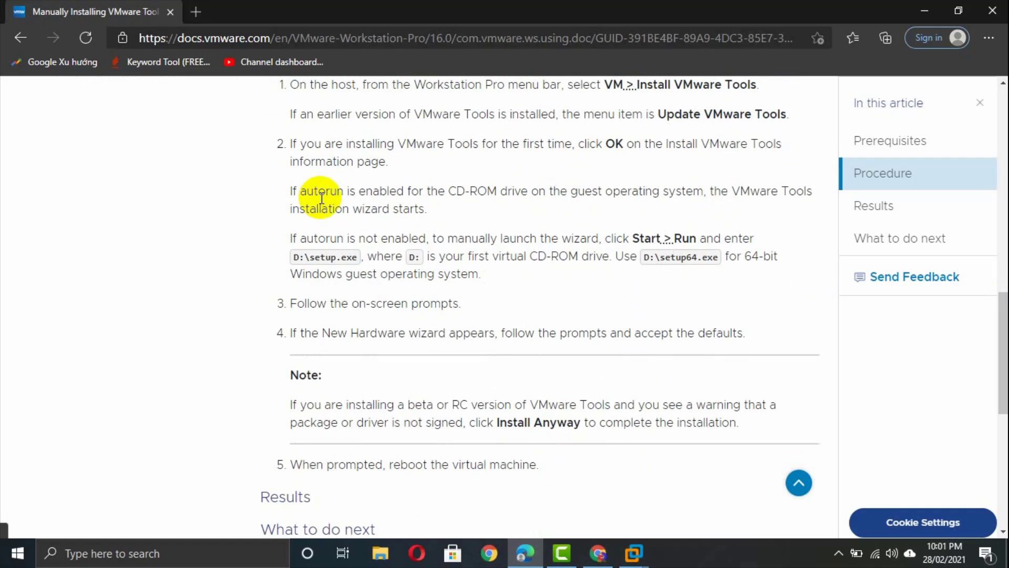
pyautogui.moveTo(293, 186); pyautogui.dragTo(503, 195)
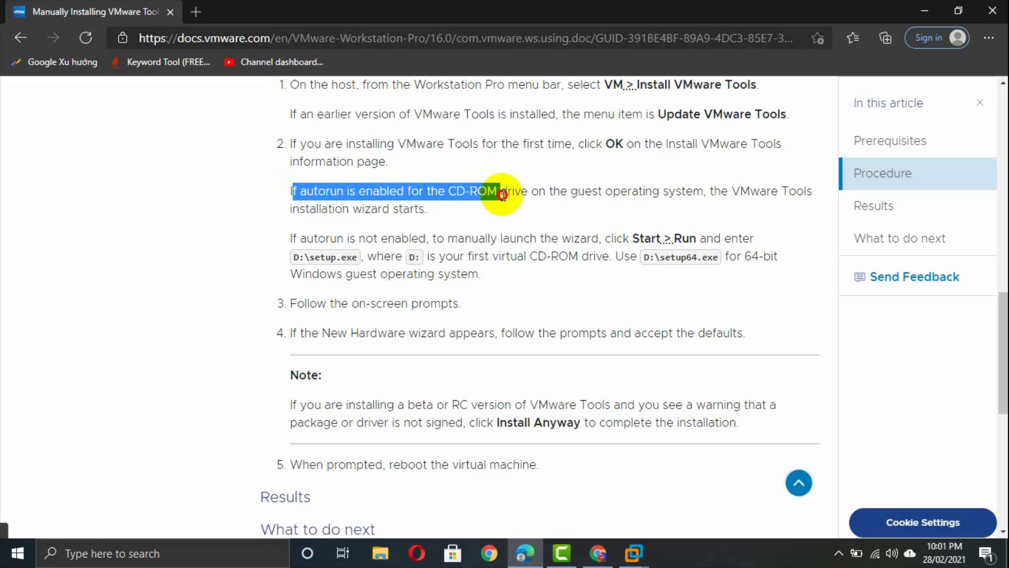
pyautogui.click(511, 194)
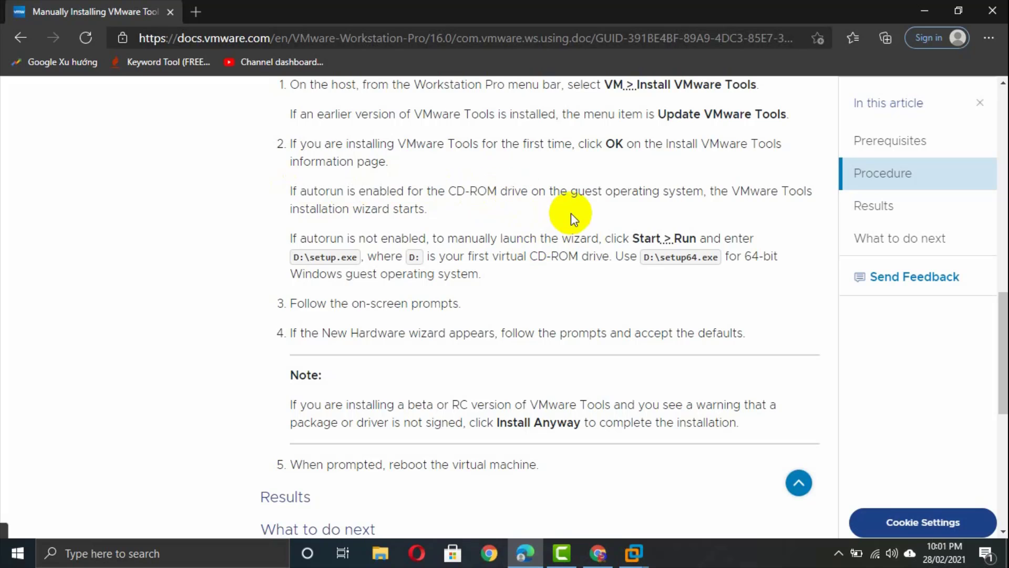
pyautogui.moveTo(598, 192); pyautogui.dragTo(695, 190)
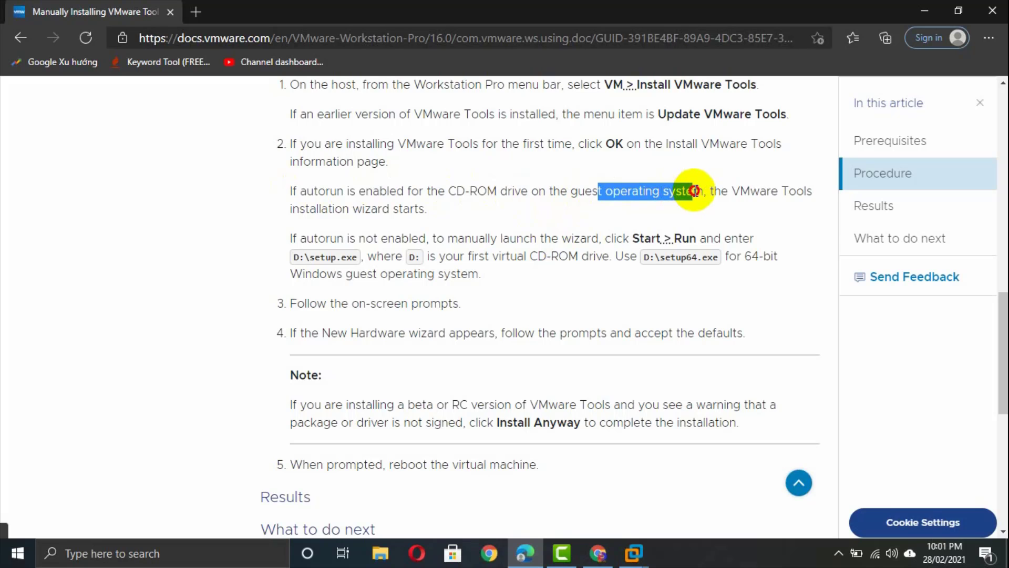
pyautogui.click(720, 191)
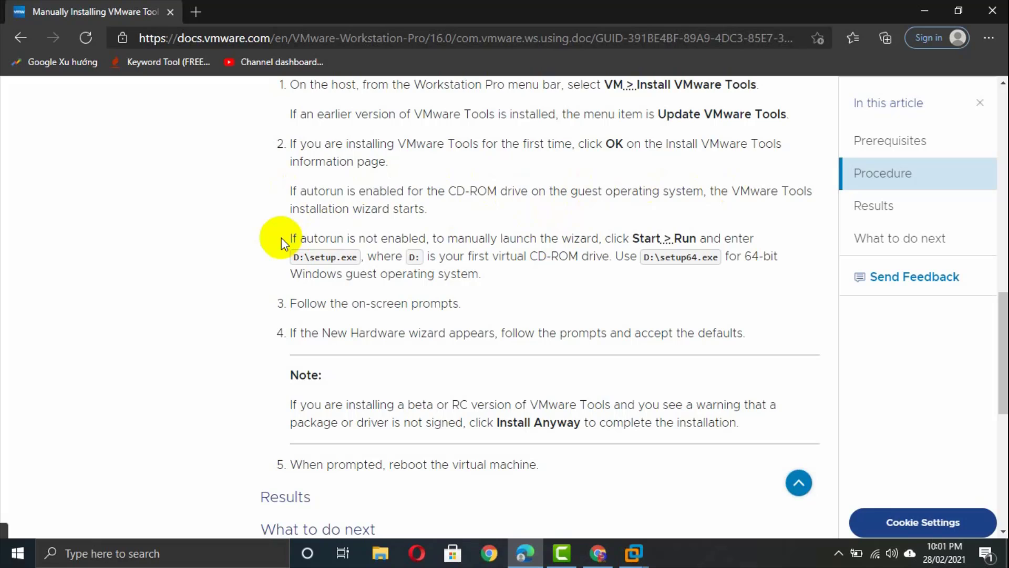
pyautogui.moveTo(282, 237); pyautogui.dragTo(532, 240)
pyautogui.click(604, 235)
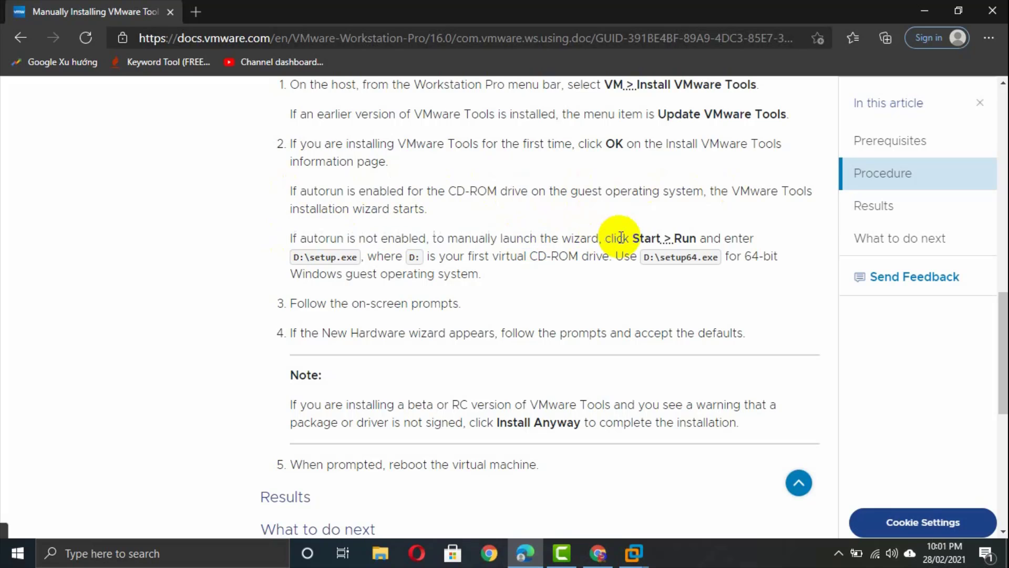
pyautogui.moveTo(633, 238); pyautogui.dragTo(690, 237)
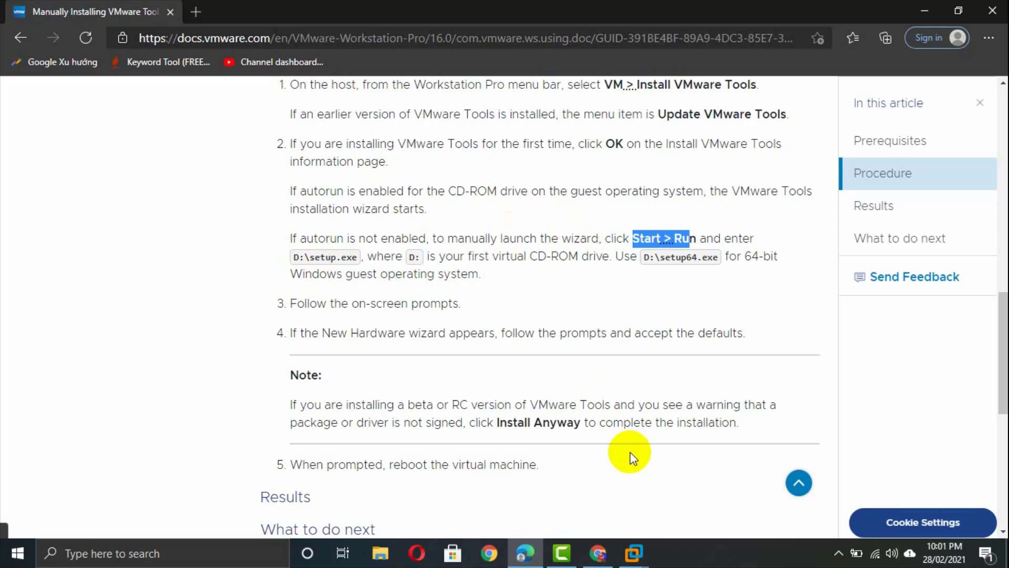
# - Check the W7_Pro_64 Windows installation progress in VMware Workstation, and return to the documentation in the browser
pyautogui.moveTo(636, 555)
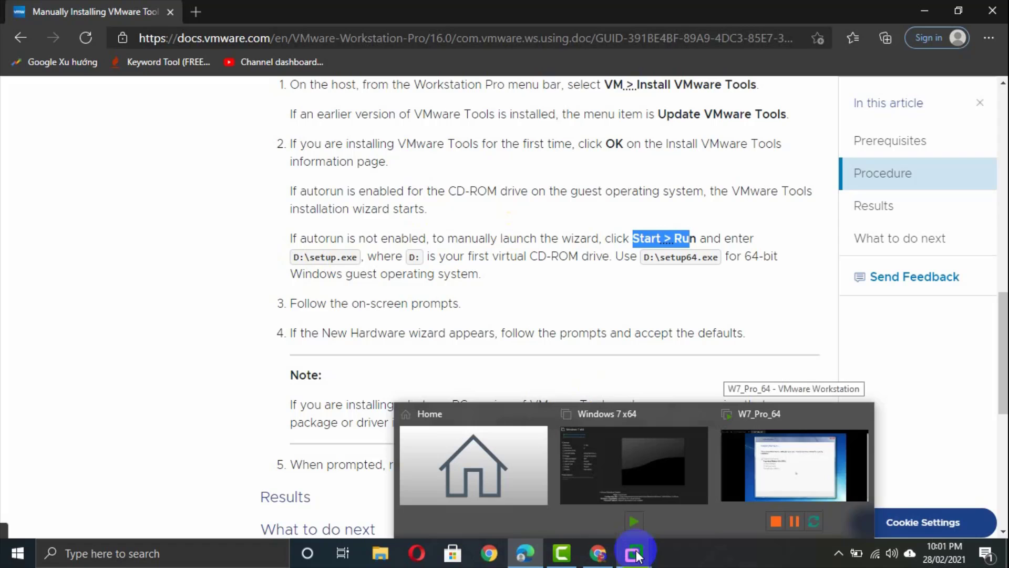
pyautogui.click(785, 422)
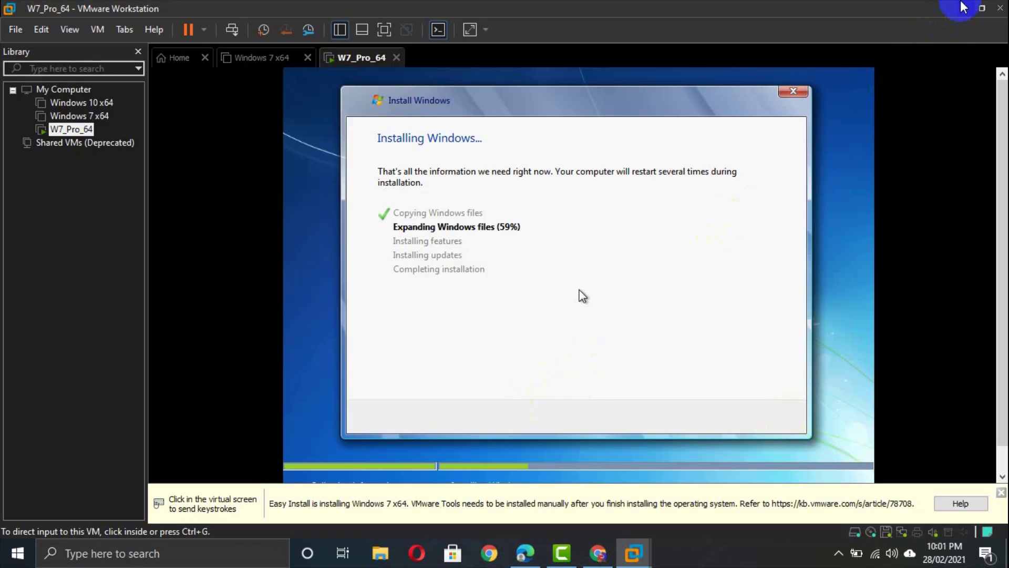
pyautogui.click(530, 555)
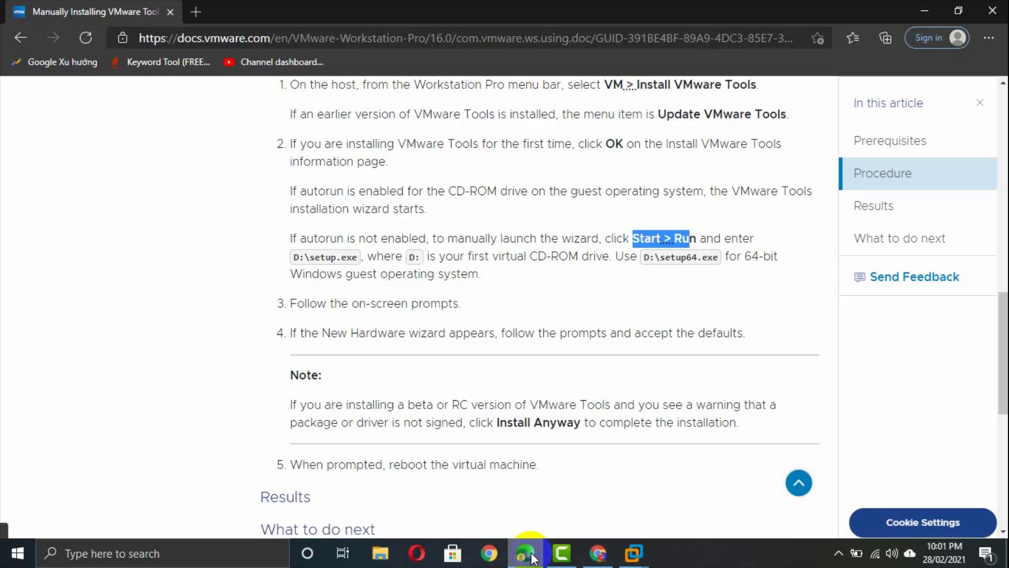
# - Examine the D:\setup64.exe and D:\setup.exe launch paths and the CD-ROM drive reference in the second Procedure step
pyautogui.click(609, 263)
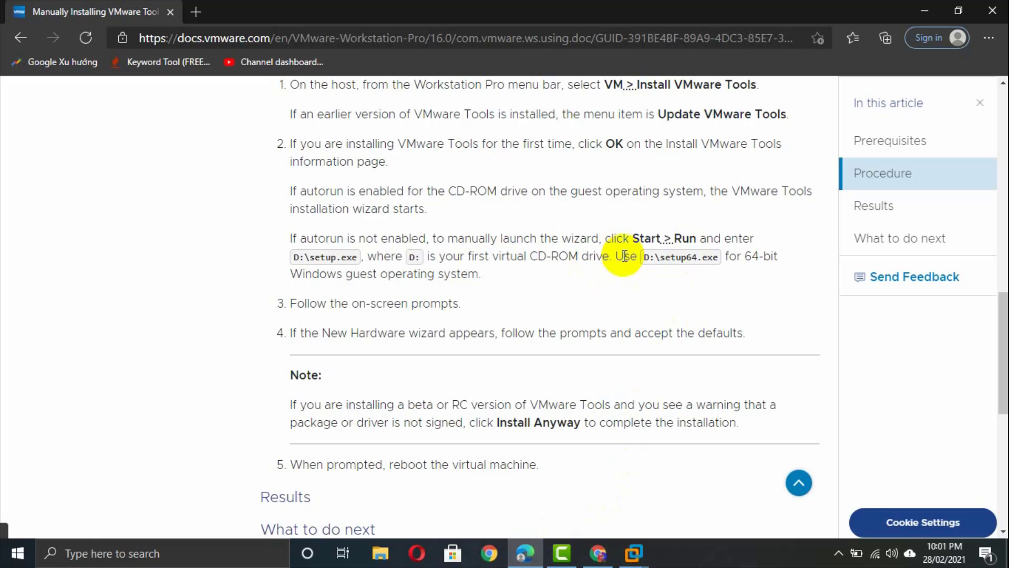
pyautogui.moveTo(623, 256); pyautogui.dragTo(727, 262)
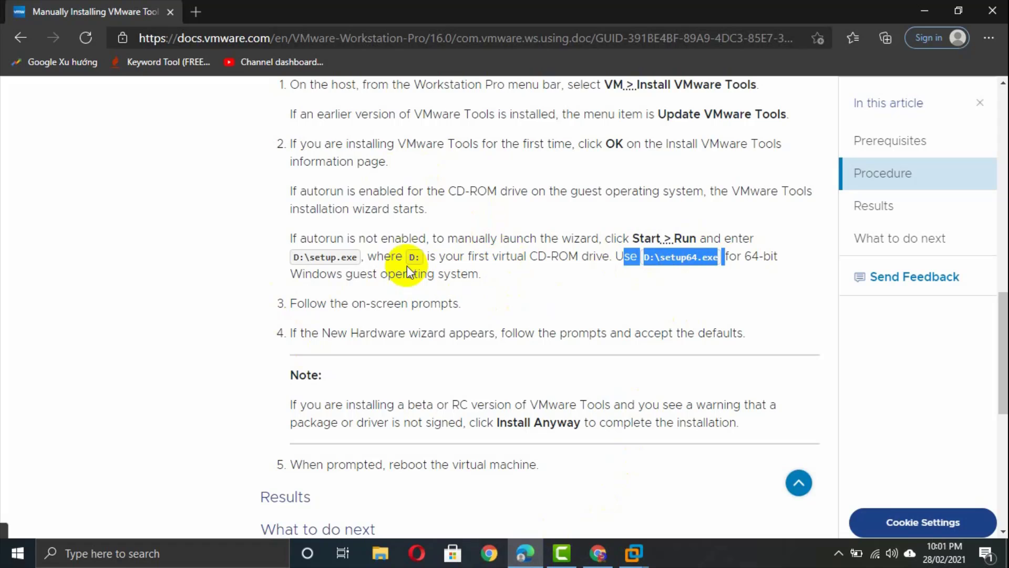
pyautogui.moveTo(312, 257); pyautogui.dragTo(355, 257)
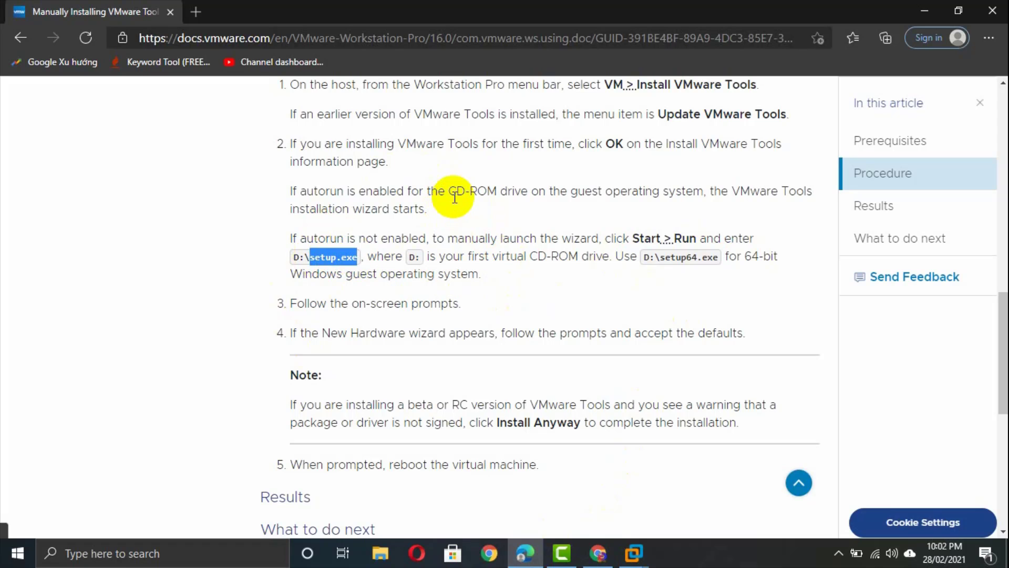
pyautogui.moveTo(455, 190); pyautogui.dragTo(501, 191)
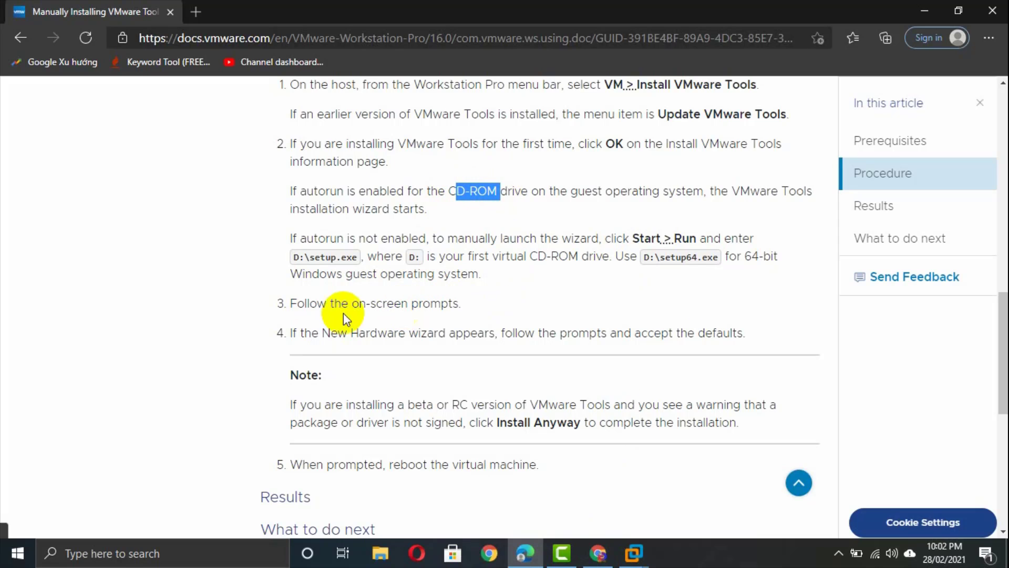
# - Read the third Procedure step about following the on-screen prompts
pyautogui.moveTo(289, 303); pyautogui.dragTo(457, 308)
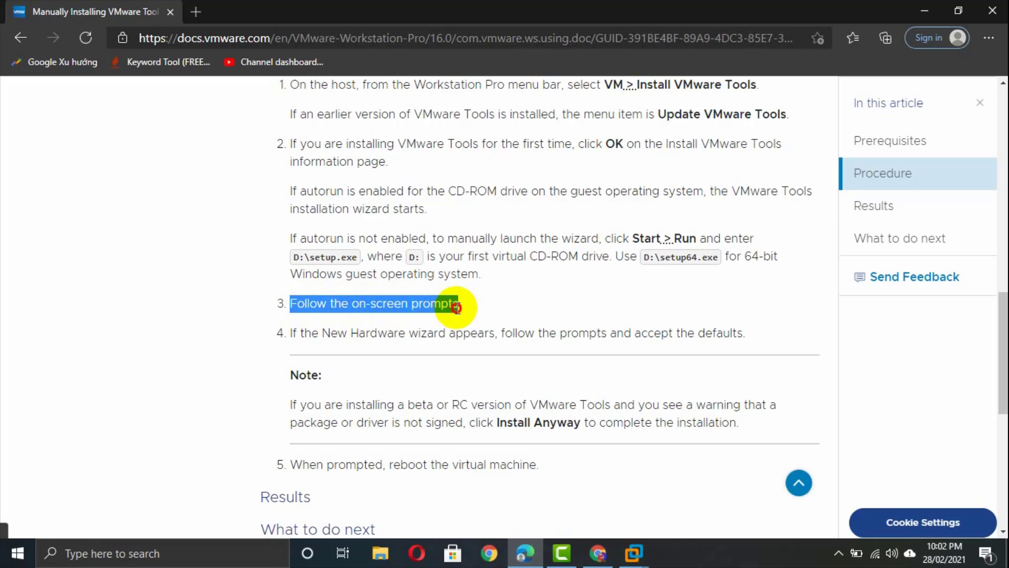
pyautogui.click(457, 308)
pyautogui.moveTo(326, 303); pyautogui.dragTo(413, 304)
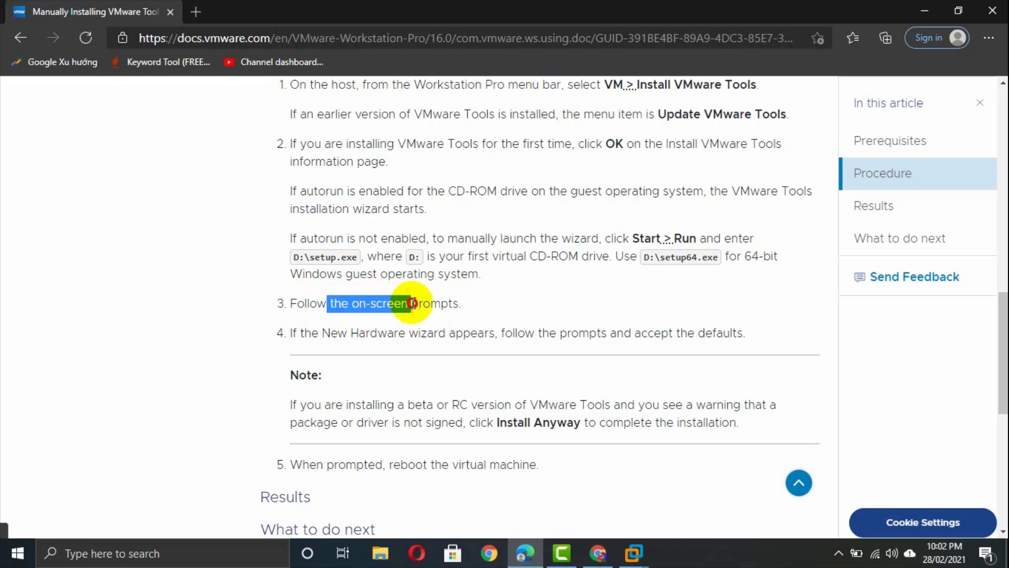
pyautogui.click(500, 294)
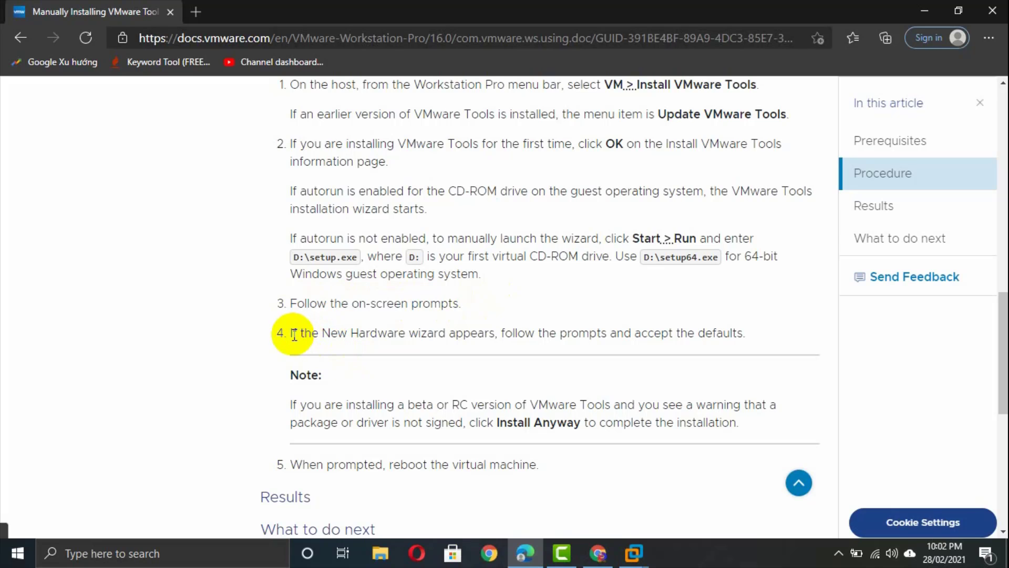
# - Read the fourth Procedure step on handling the New Hardware wizard, its prompts and its defaults
pyautogui.moveTo(292, 334); pyautogui.dragTo(467, 334)
pyautogui.click(413, 334)
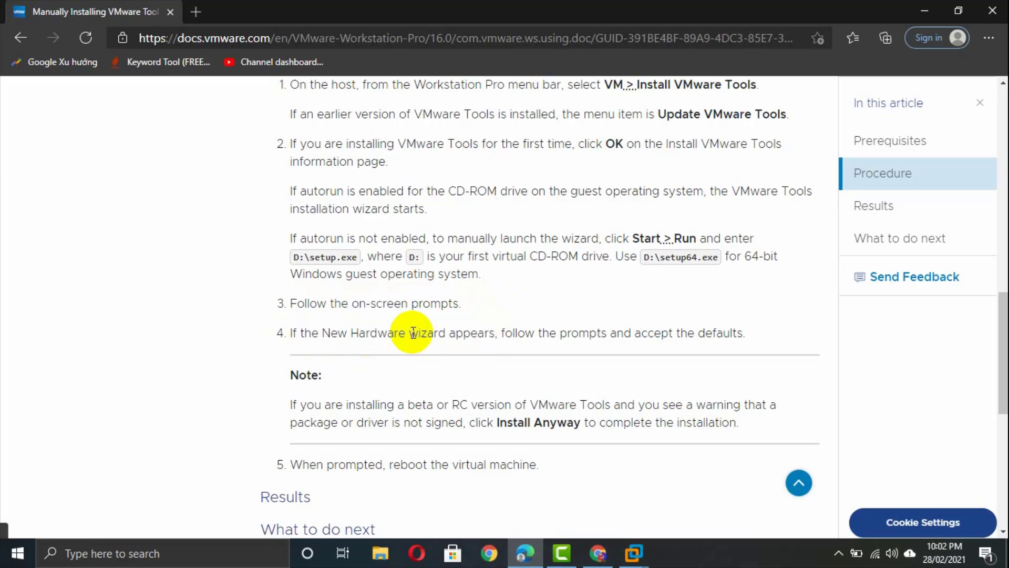
pyautogui.moveTo(321, 334); pyautogui.dragTo(290, 333)
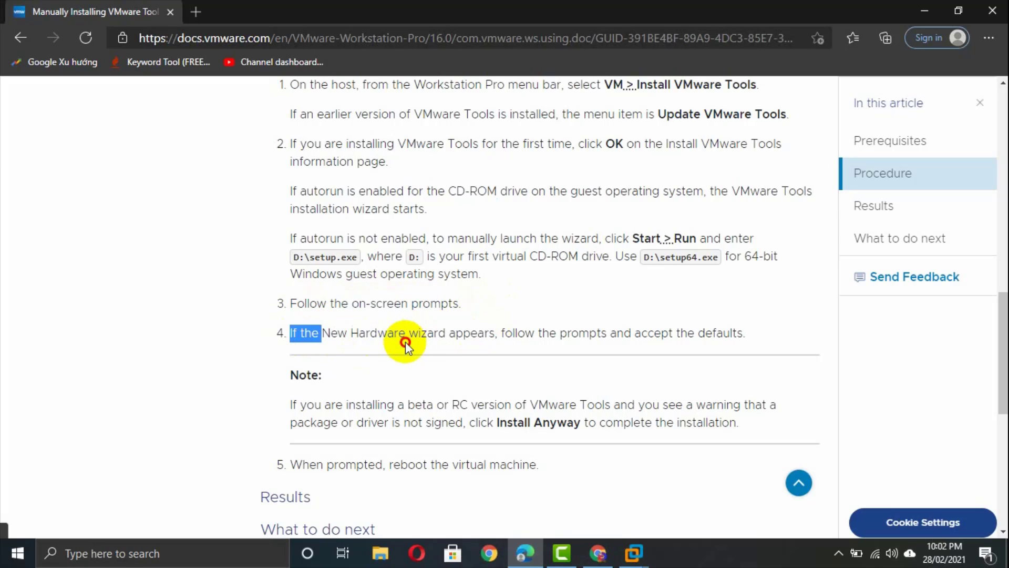
pyautogui.moveTo(406, 341); pyautogui.dragTo(484, 337)
pyautogui.click(389, 338)
pyautogui.moveTo(334, 333); pyautogui.dragTo(445, 337)
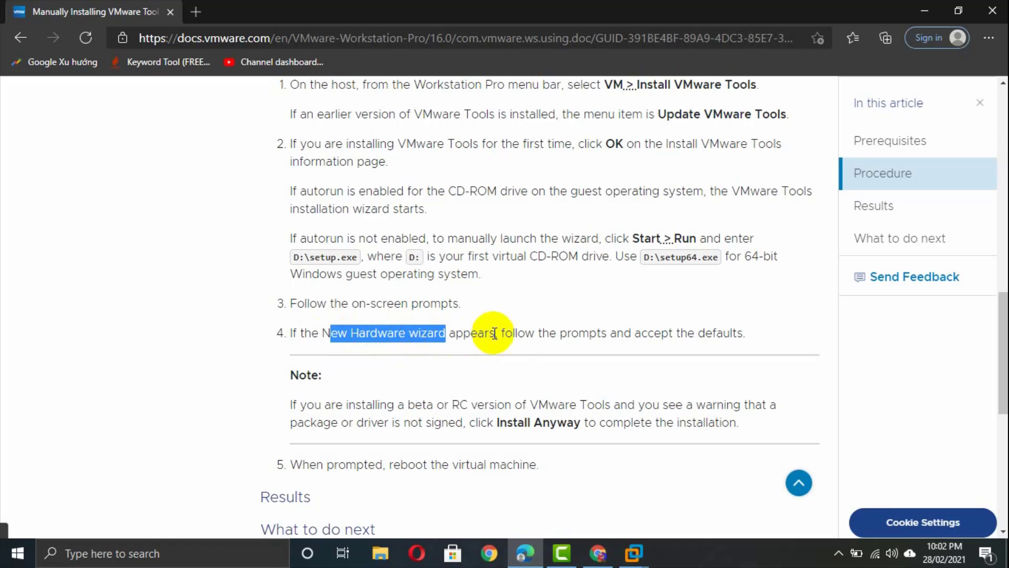
pyautogui.moveTo(517, 334); pyautogui.dragTo(682, 335)
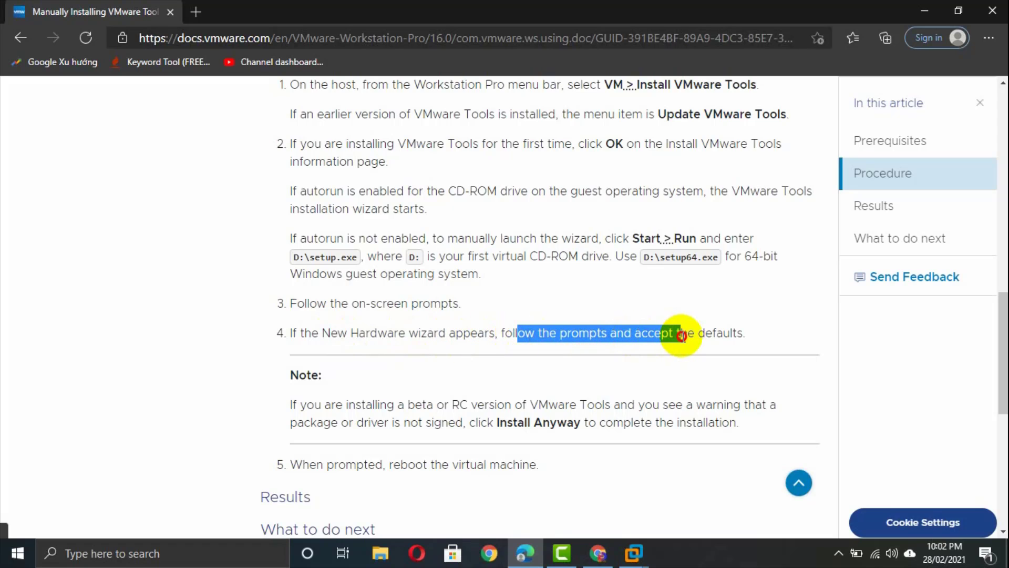
pyautogui.click(635, 333)
pyautogui.moveTo(571, 333); pyautogui.dragTo(601, 332)
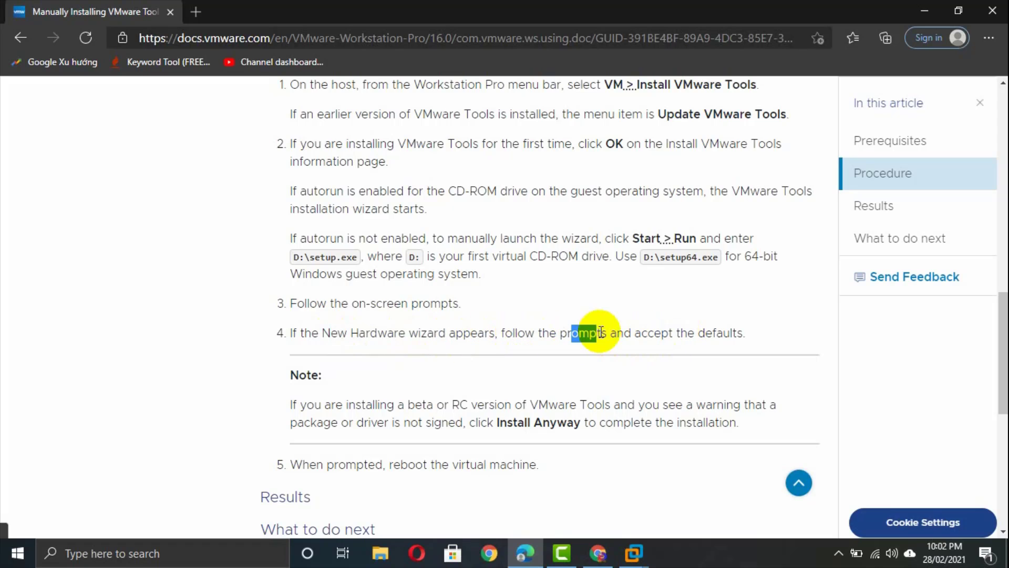
# - Read about accepting the New Hardware wizard's defaults and the note on using Install Anyway for unsigned packages or drivers
pyautogui.moveTo(687, 331); pyautogui.dragTo(729, 338)
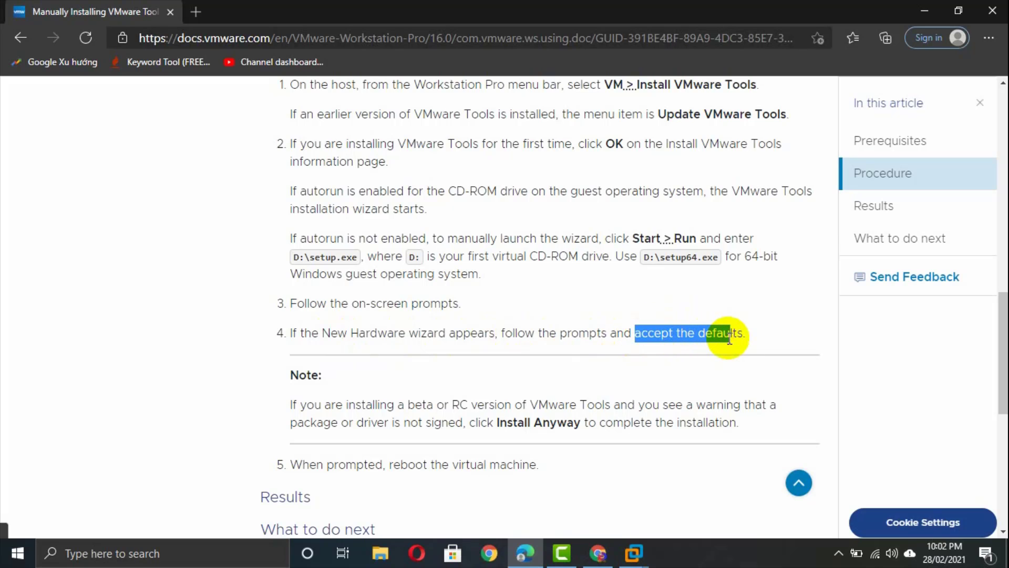
pyautogui.scroll(-2, 728, 338)
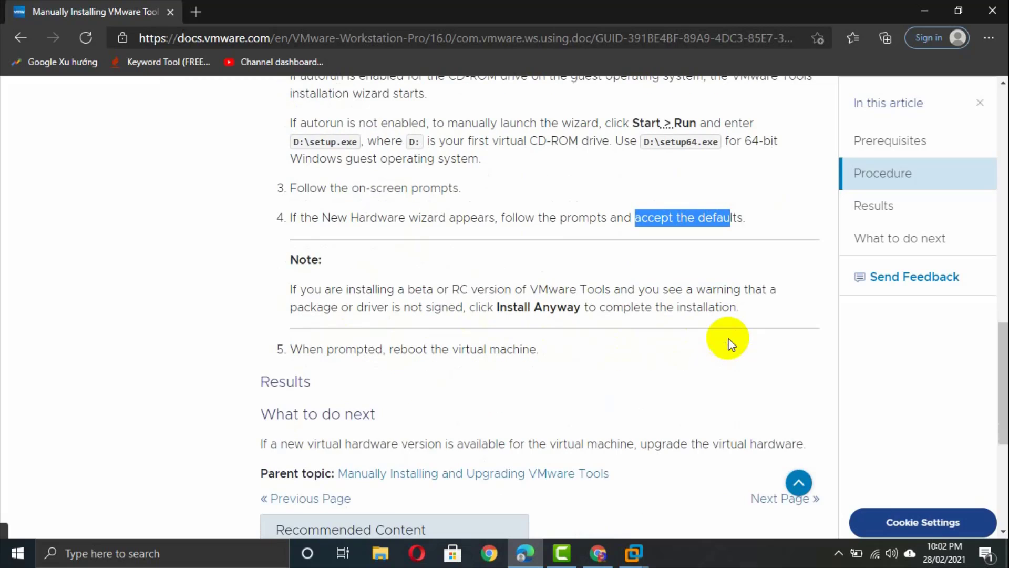
pyautogui.scroll(-1, 728, 344)
pyautogui.scroll(-1, 731, 344)
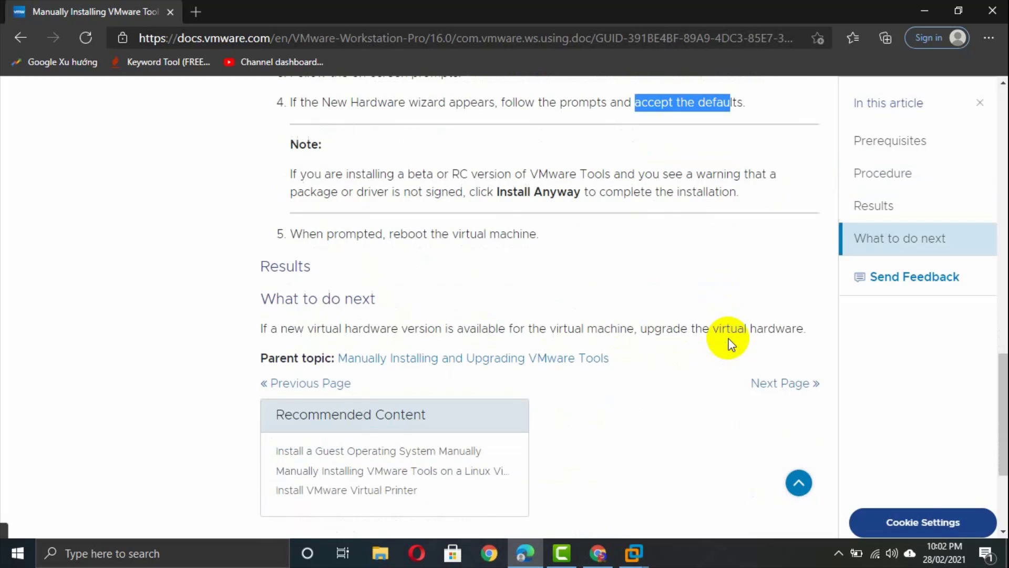
pyautogui.scroll(-1, 730, 344)
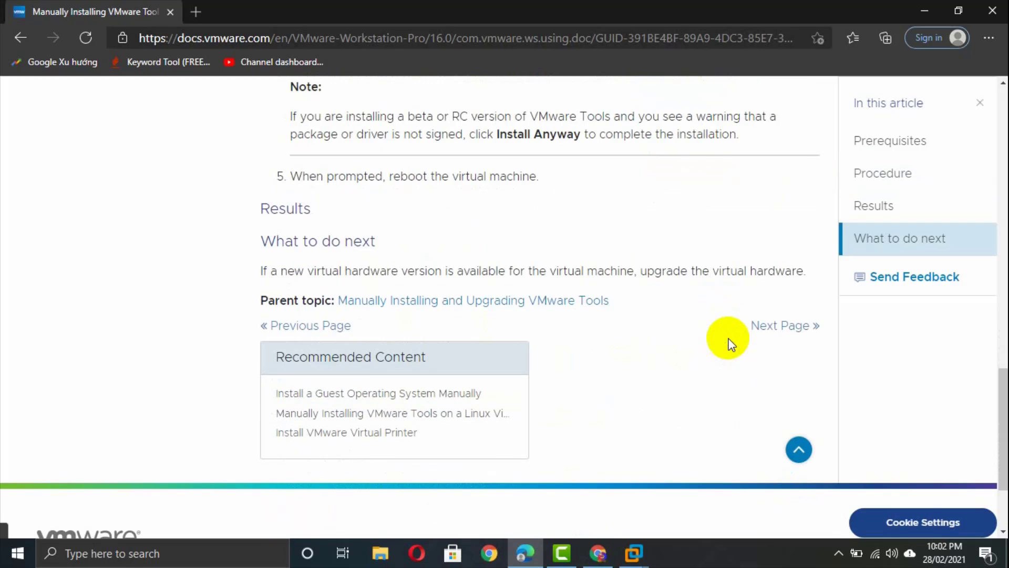
pyautogui.scroll(-1, 731, 345)
pyautogui.scroll(2, 730, 344)
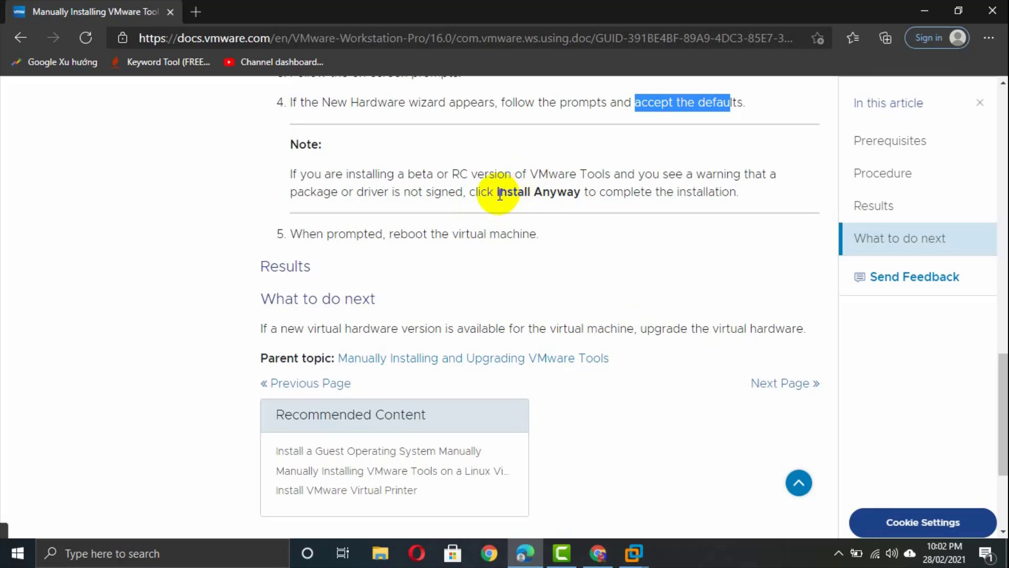
pyautogui.moveTo(498, 192); pyautogui.dragTo(613, 194)
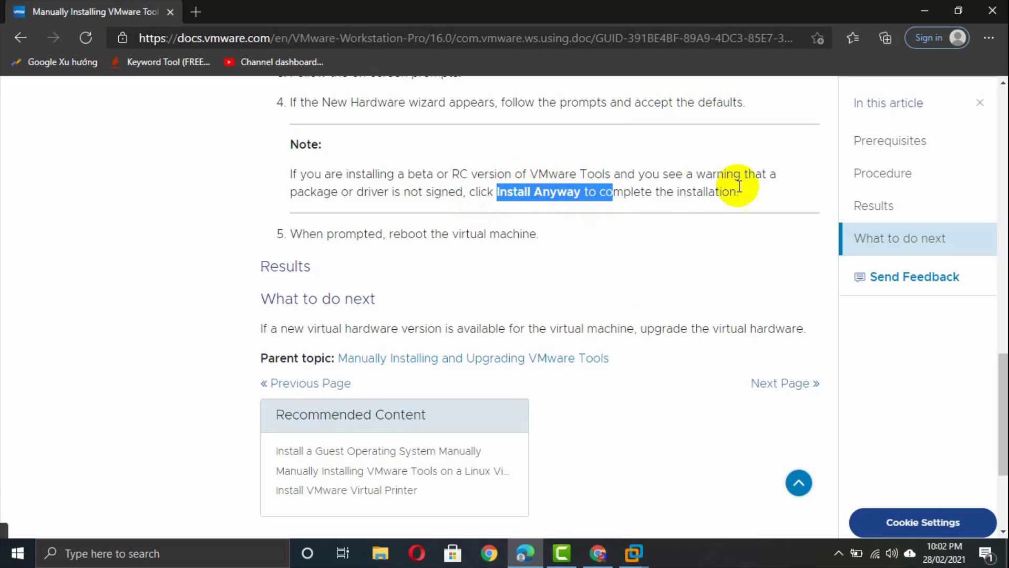
pyautogui.click(739, 186)
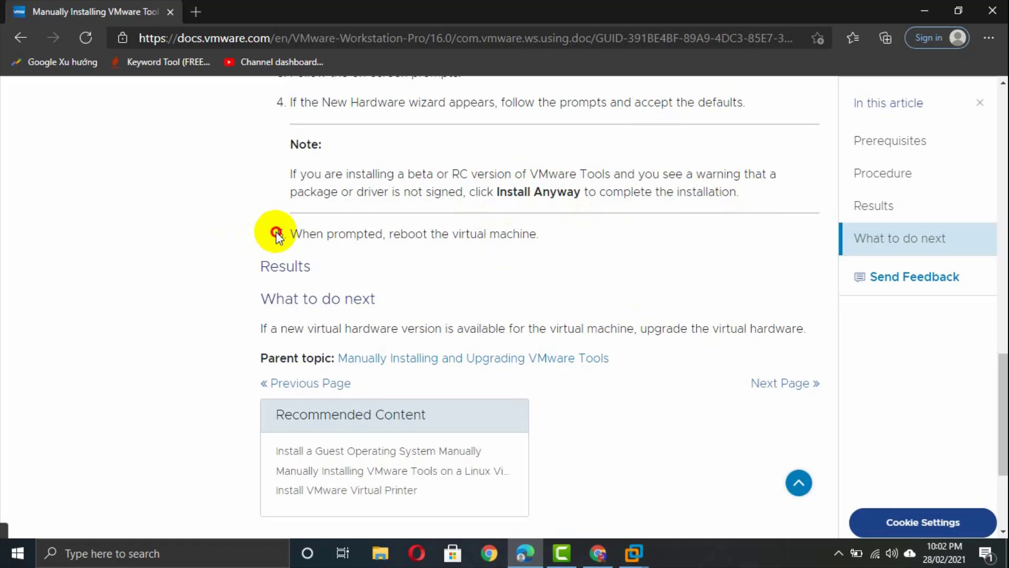
# - Read the fifth Procedure step about rebooting the virtual machine, and review the preceding Procedure steps
pyautogui.moveTo(277, 234); pyautogui.dragTo(556, 243)
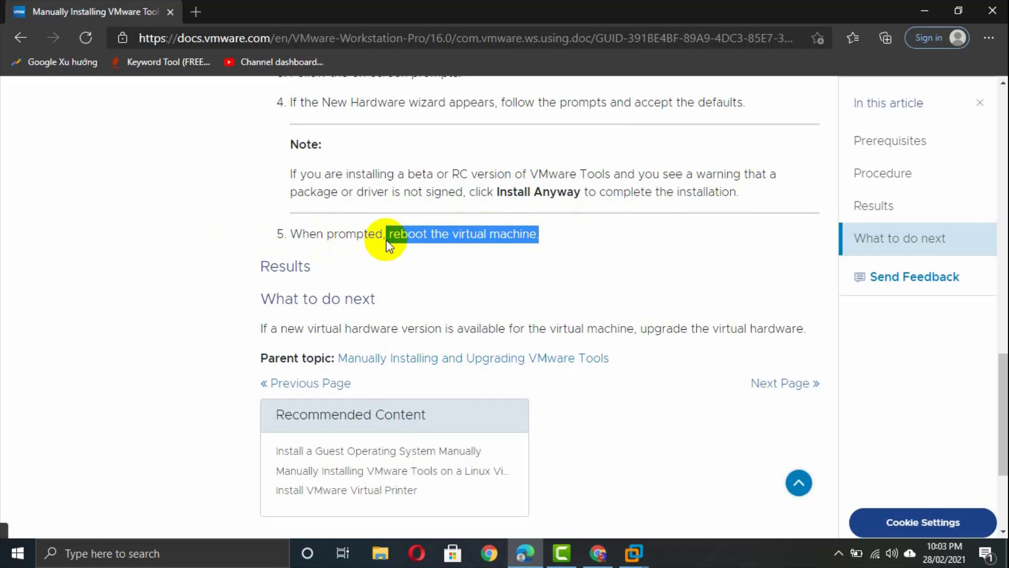
pyautogui.scroll(4, 992, 376)
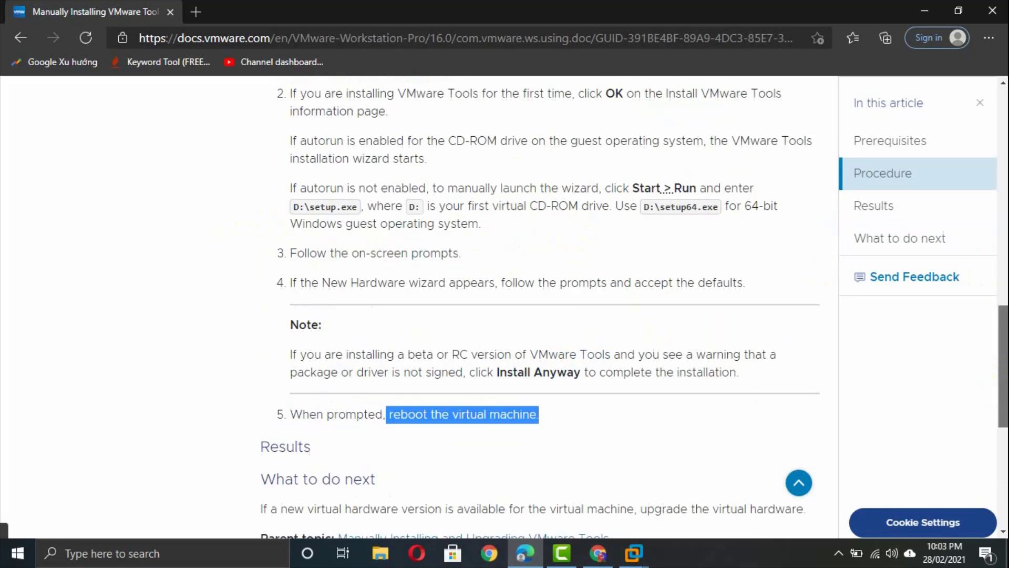
pyautogui.scroll(3, 993, 375)
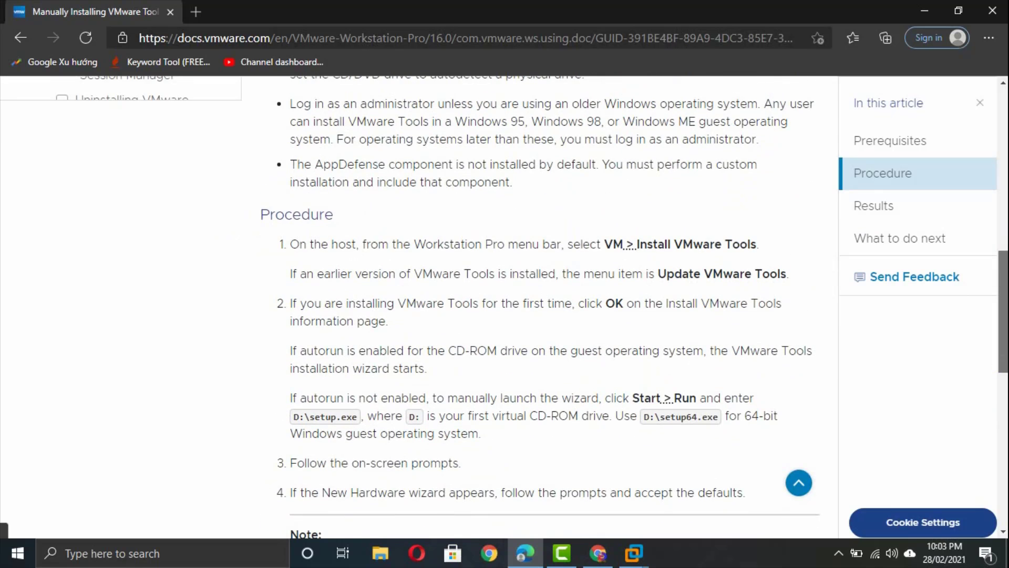
pyautogui.scroll(-3, 993, 376)
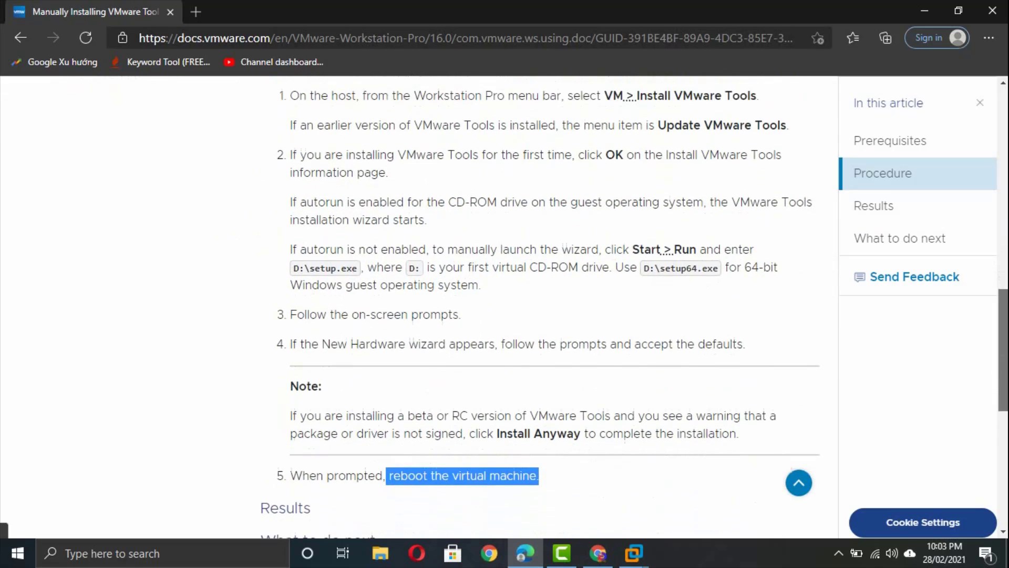
pyautogui.scroll(-2, 992, 375)
# - Switch to VMware Workstation to check the W7_Pro_64 installation progress, and go back to the VMware Tools documentation in the browser
pyautogui.click(651, 554)
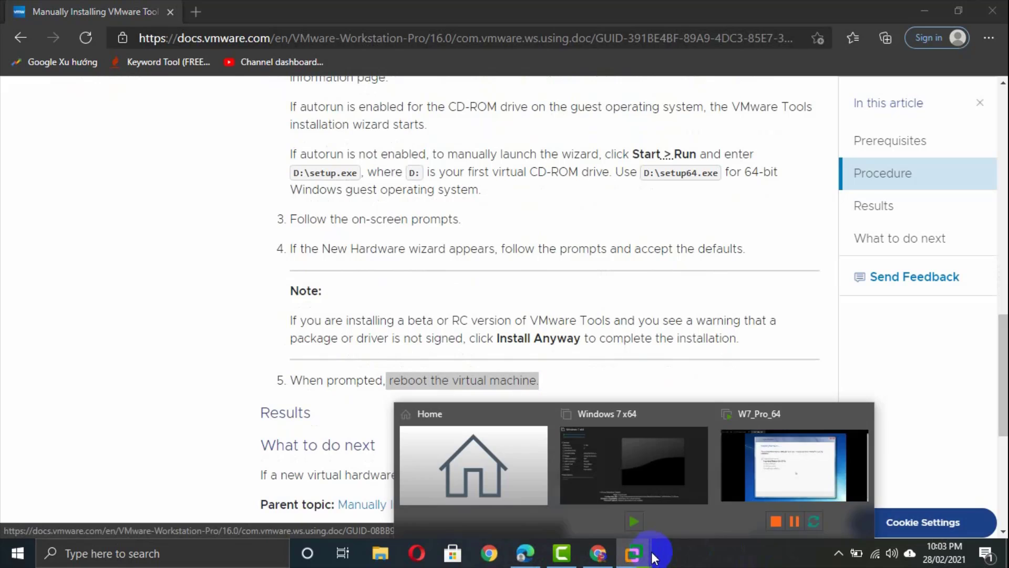
pyautogui.click(787, 473)
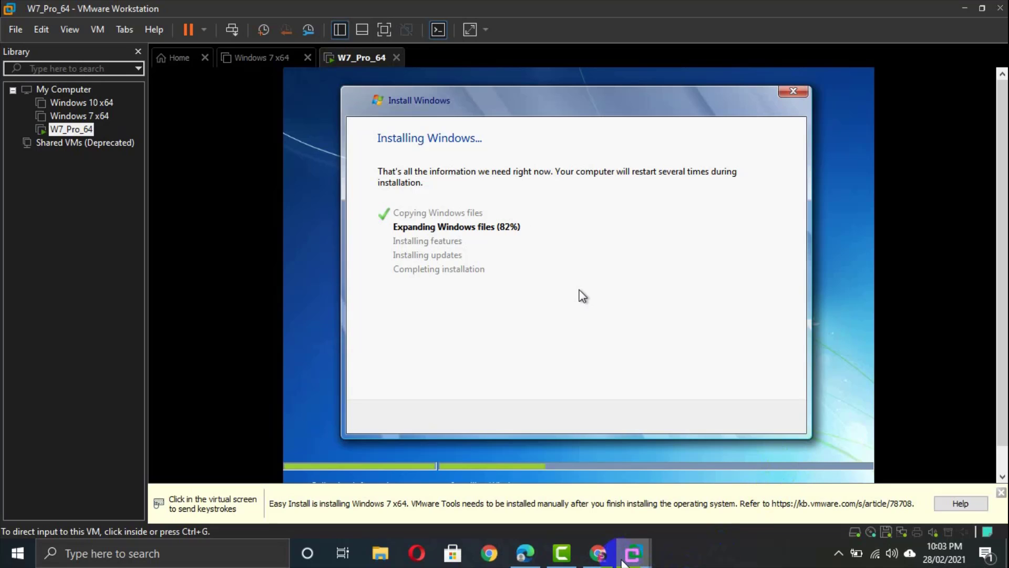
pyautogui.click(542, 554)
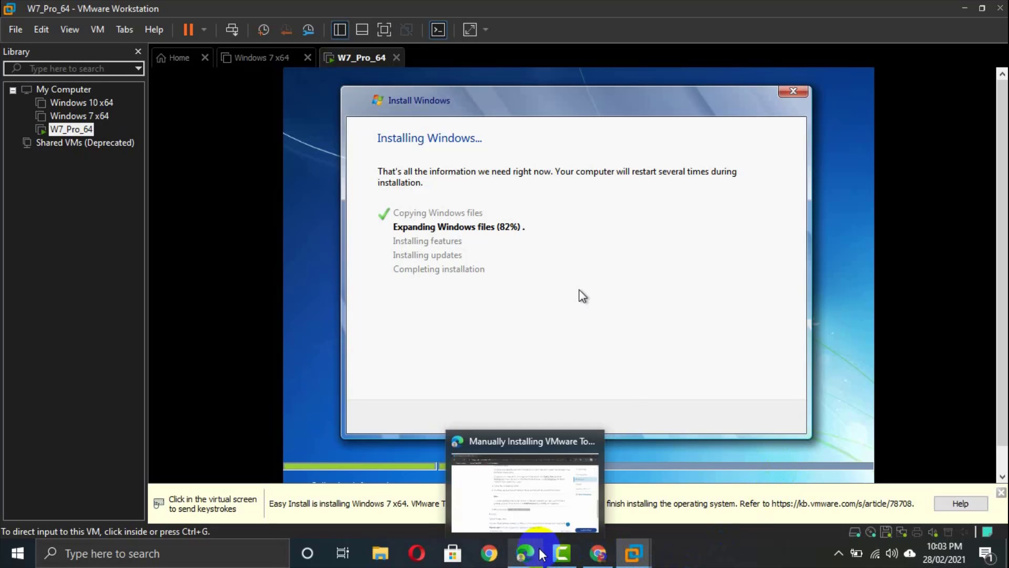
pyautogui.click(536, 484)
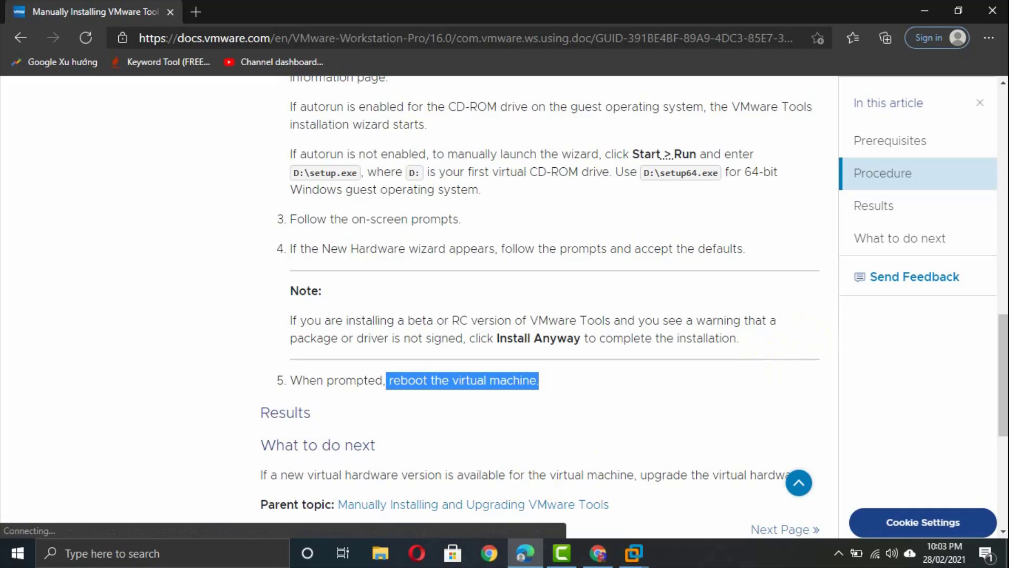
# - Leave the documentation page for google.com.vn and search for "vmware tool"
pyautogui.moveTo(1004, 321); pyautogui.dragTo(1004, 90)
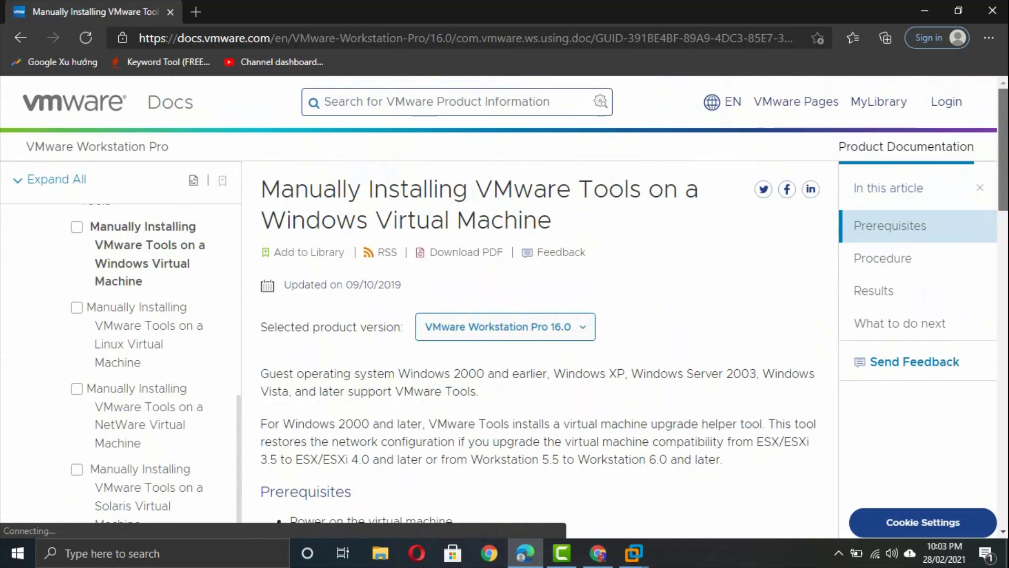
pyautogui.click(545, 42)
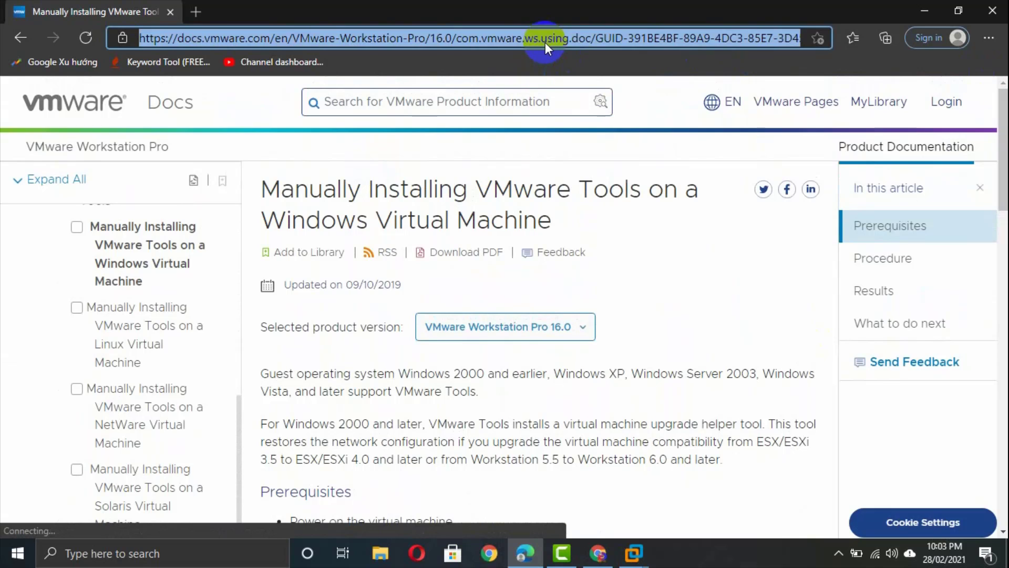
pyautogui.write('google.com.vn')
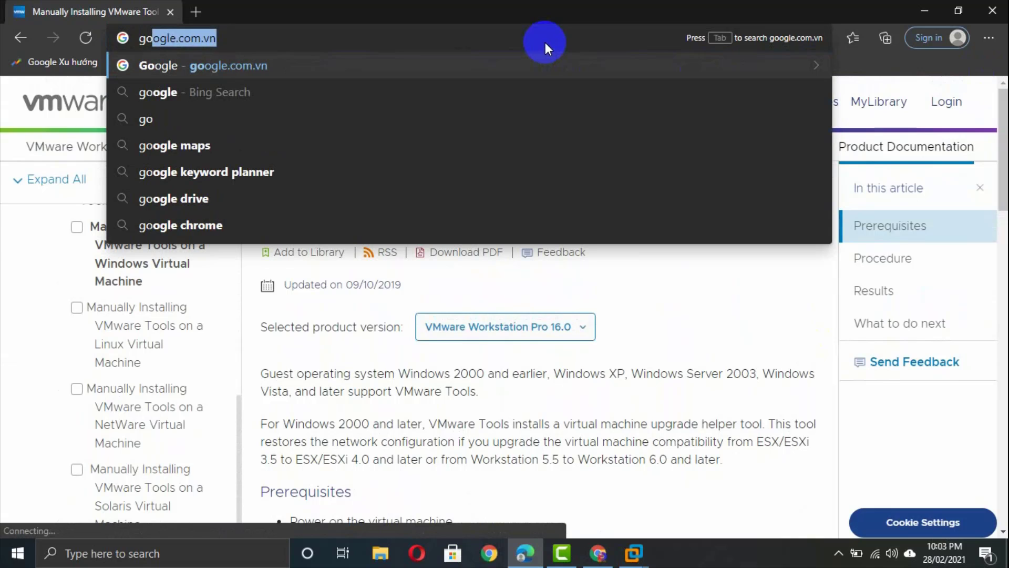
pyautogui.press('Return')
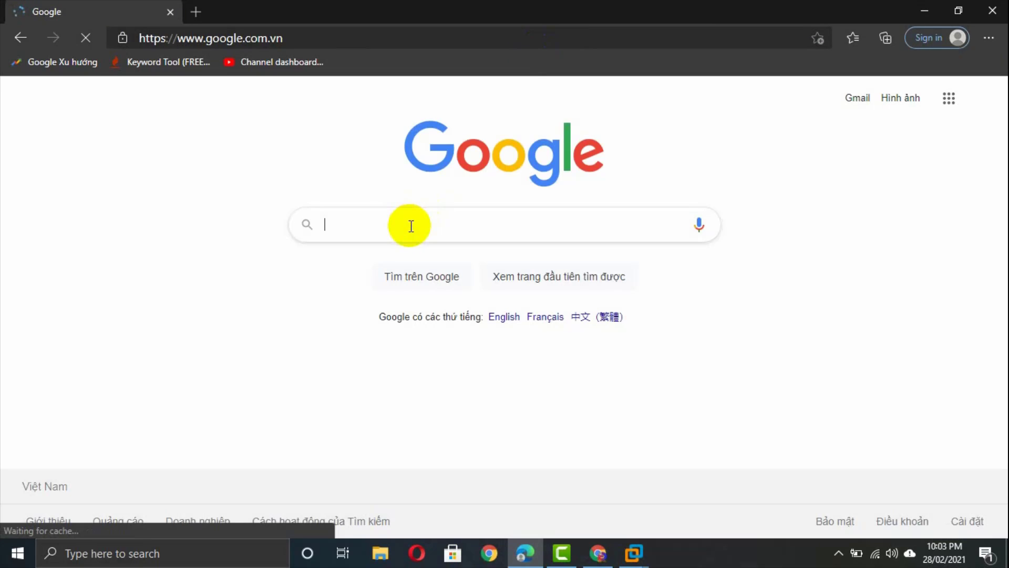
pyautogui.click(411, 226)
pyautogui.write('vmw')
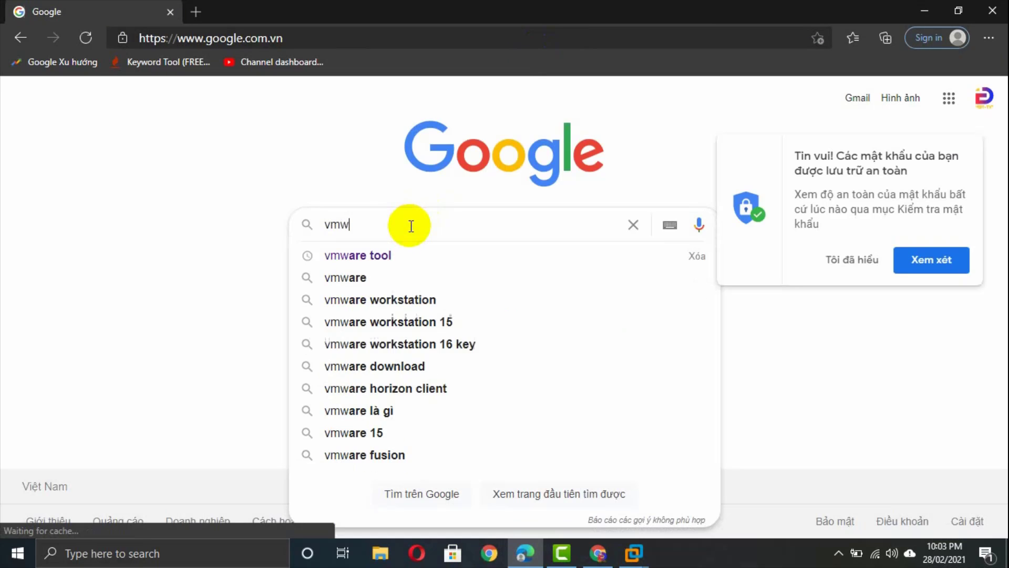
pyautogui.click(401, 259)
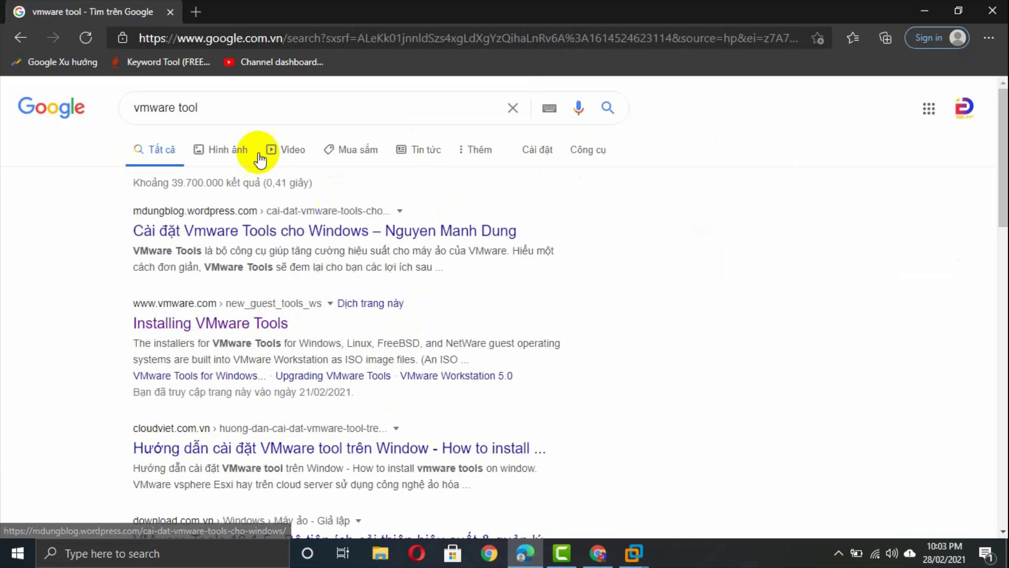
# - Refine the Google search query to "what is vmware tool" and run it
pyautogui.click(134, 107)
pyautogui.write('what ')
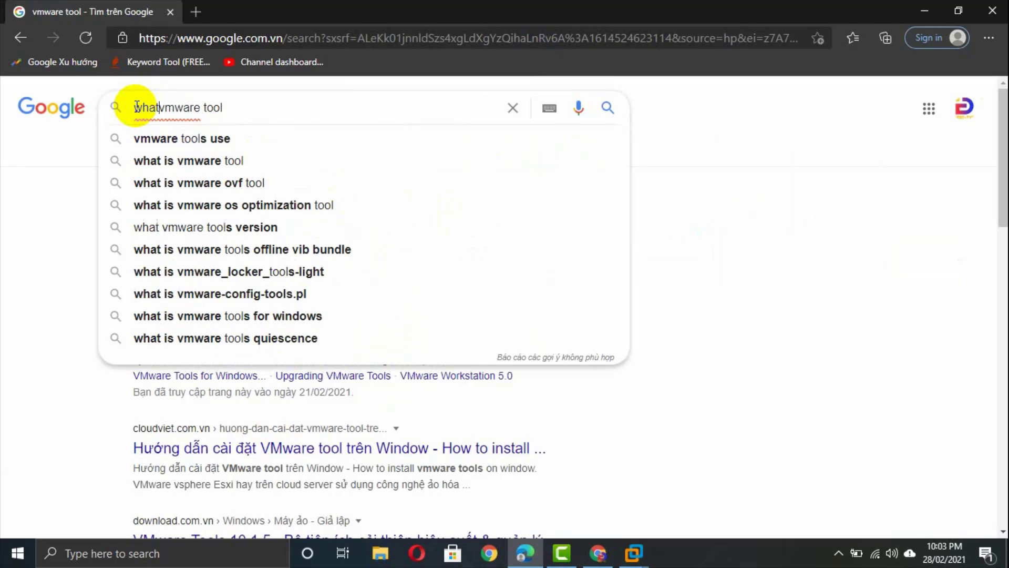
pyautogui.write('is')
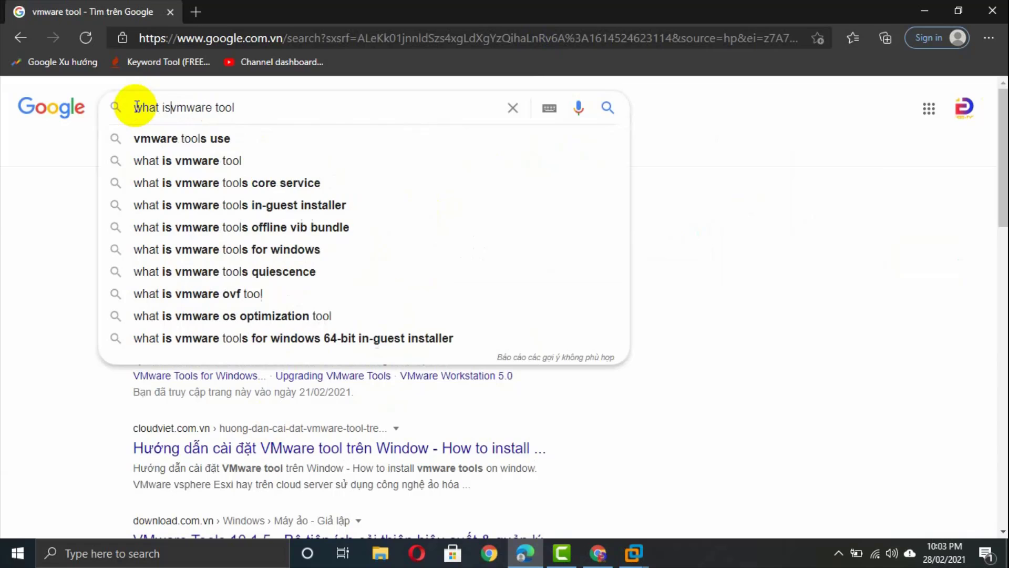
pyautogui.click(307, 111)
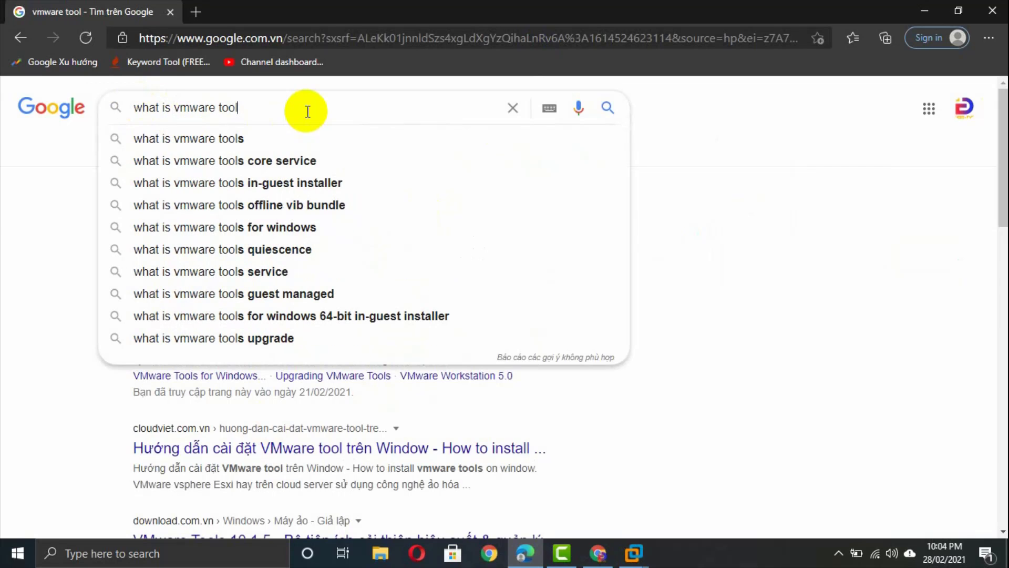
pyautogui.press('Return')
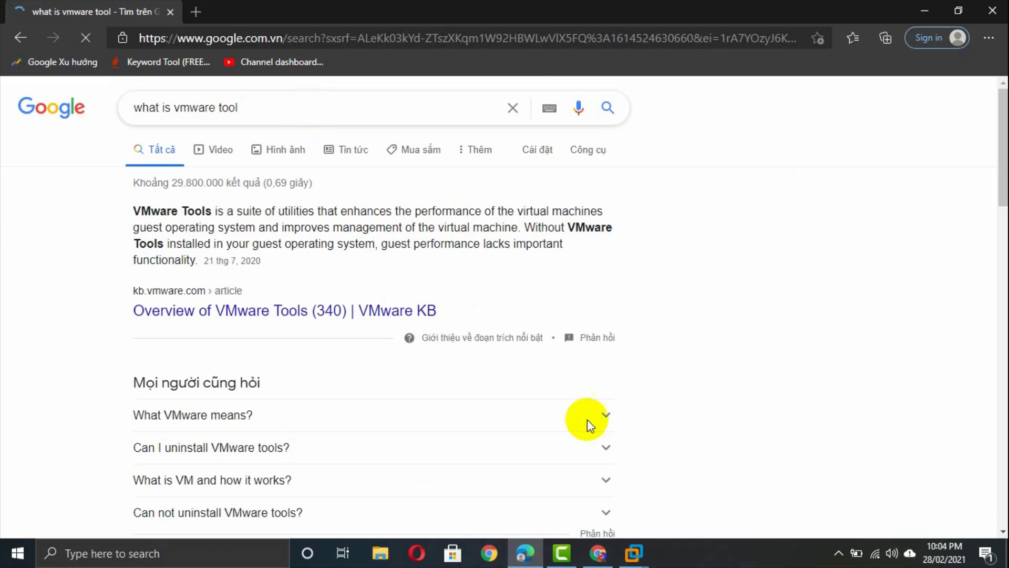
# - Check the W7_Pro_64 Windows installation in VMware Workstation, and minimize it to get back to the search results
pyautogui.moveTo(632, 551)
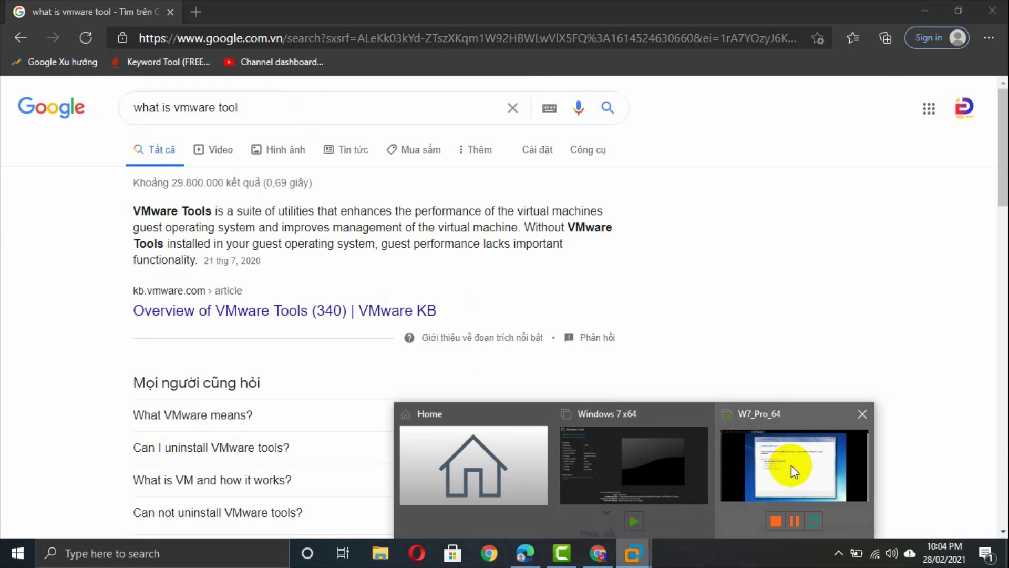
pyautogui.click(790, 465)
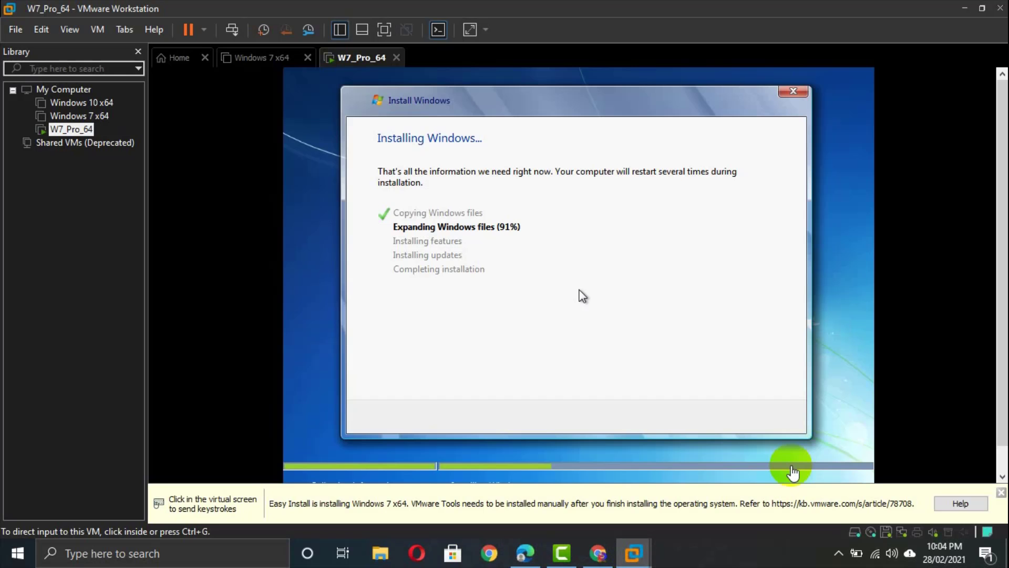
pyautogui.click(964, 12)
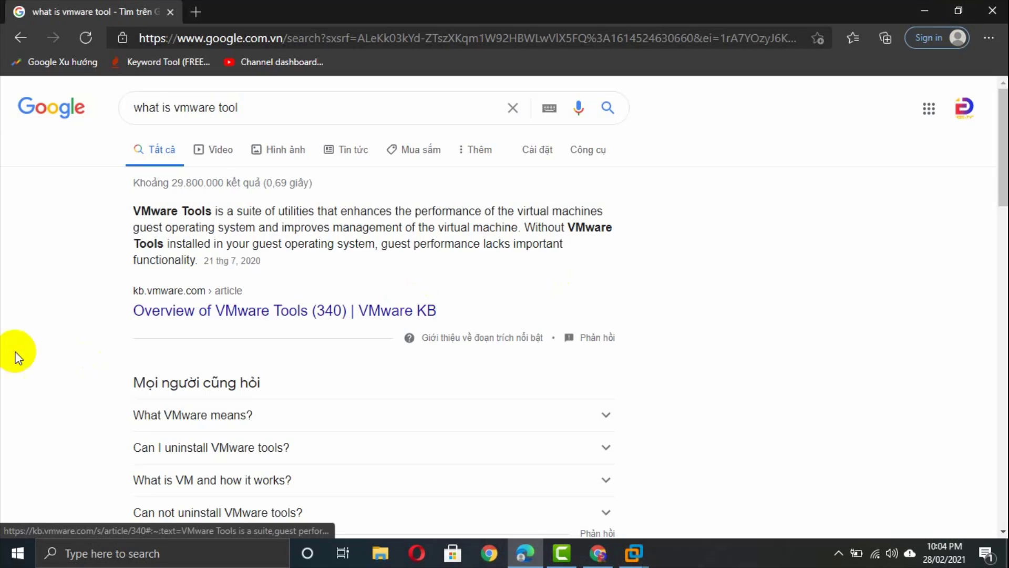
# - Open the "Overview of VMware Tools (340)" knowledge base article and look through its Solution section
pyautogui.click(182, 314)
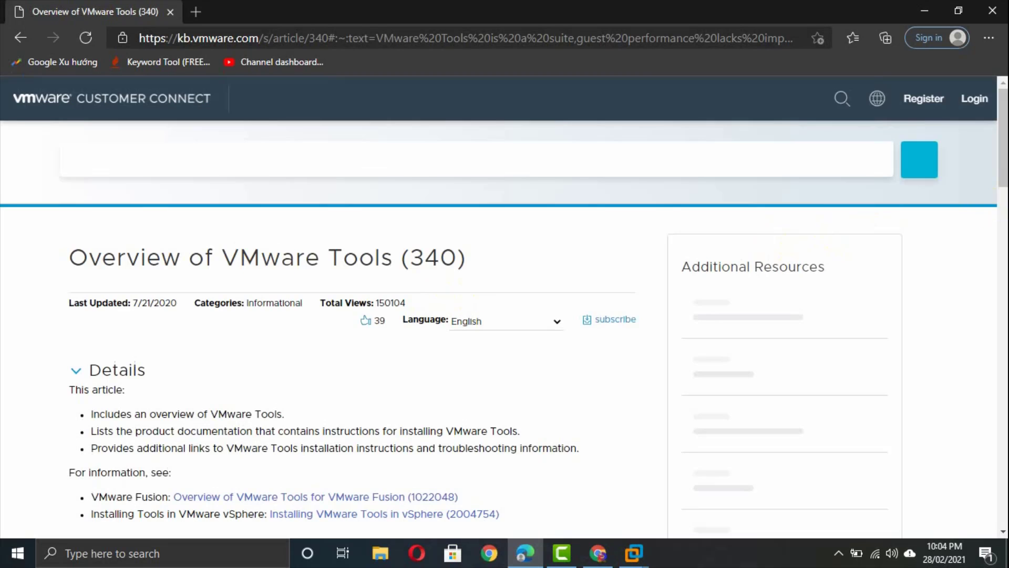
pyautogui.moveTo(1004, 160); pyautogui.dragTo(1004, 205)
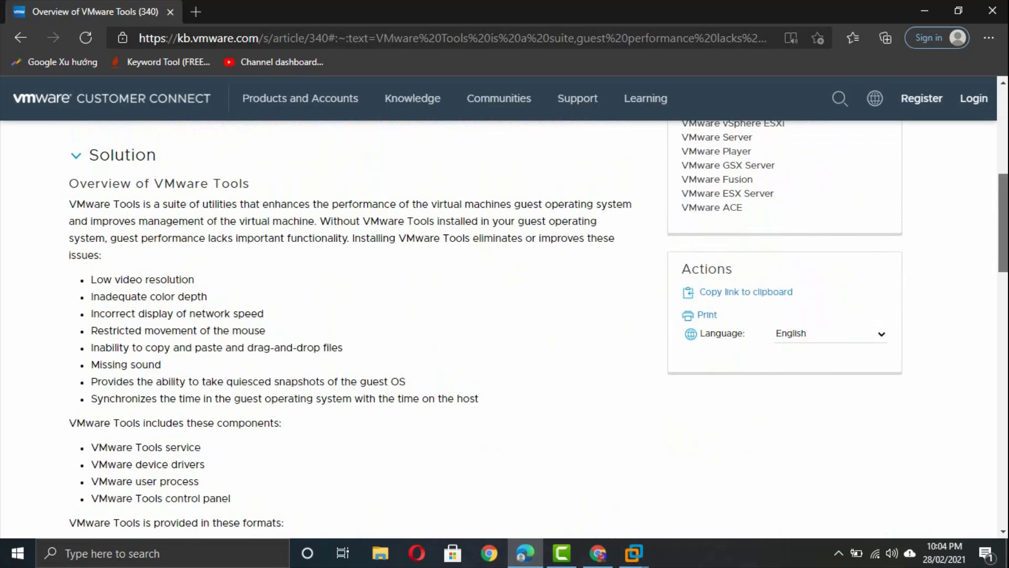
pyautogui.scroll(-1, 533, 329)
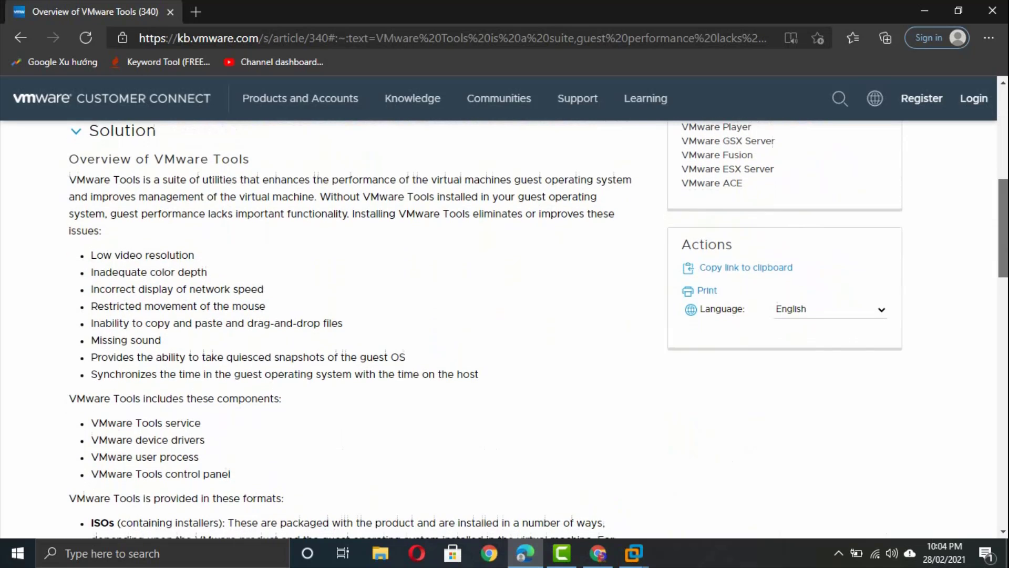
pyautogui.scroll(-1, 532, 330)
pyautogui.scroll(3, 533, 329)
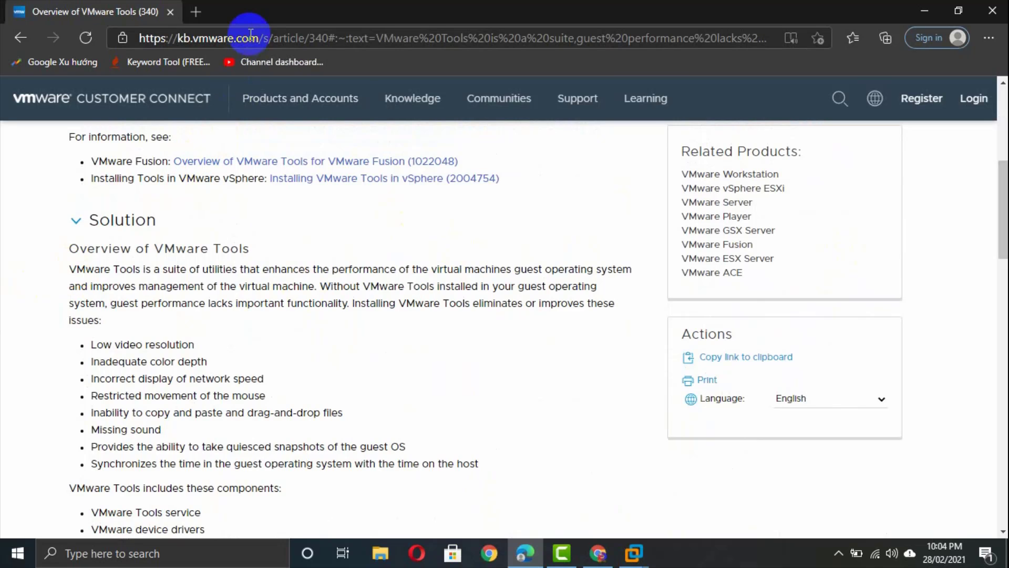
# - Read the introductory paragraph under "Overview of VMware Tools", including what happens when the tools are not installed
pyautogui.moveTo(247, 99)
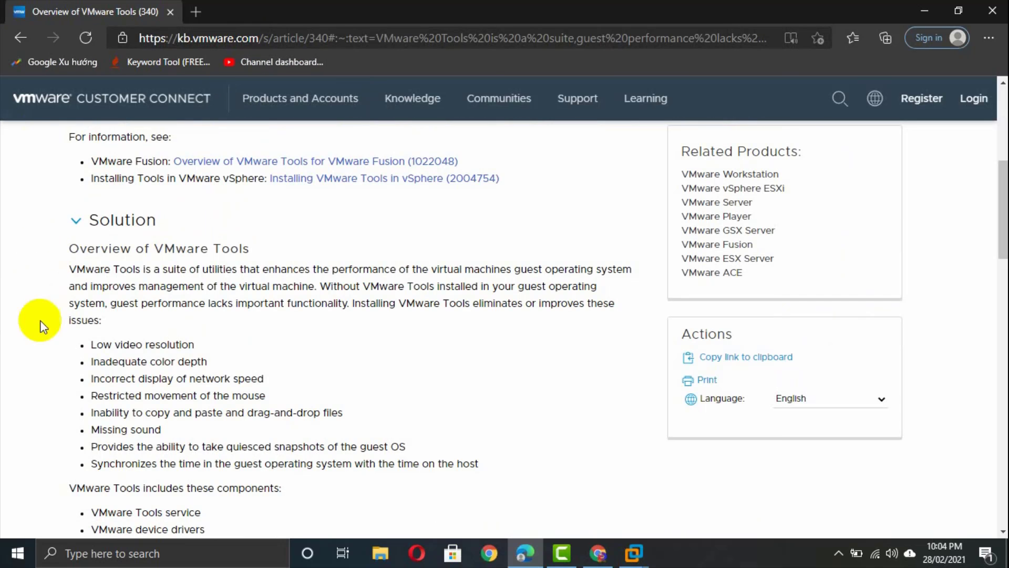
pyautogui.moveTo(105, 269); pyautogui.dragTo(206, 271)
pyautogui.click(207, 274)
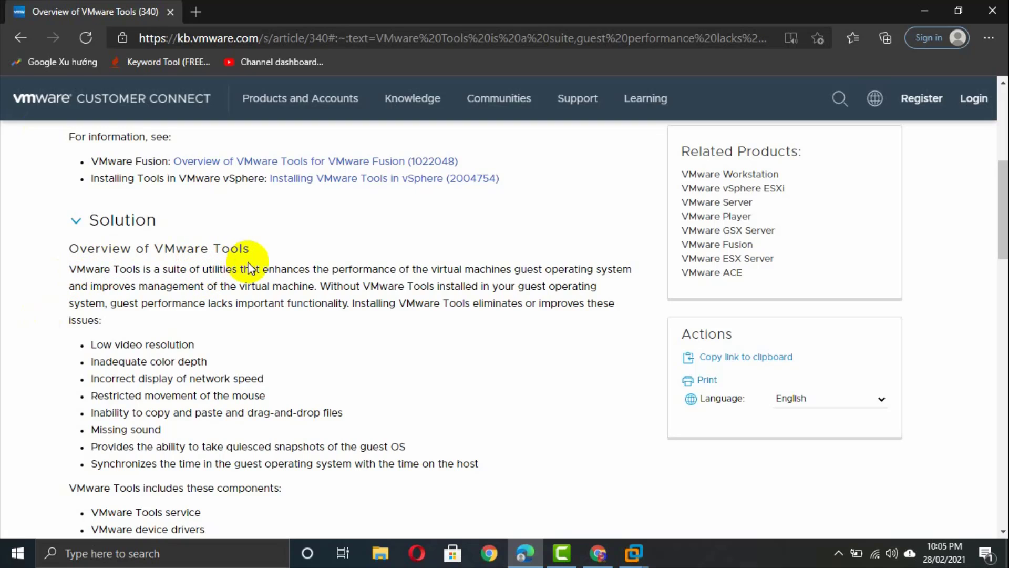
pyautogui.moveTo(275, 267); pyautogui.dragTo(490, 271)
pyautogui.click(417, 268)
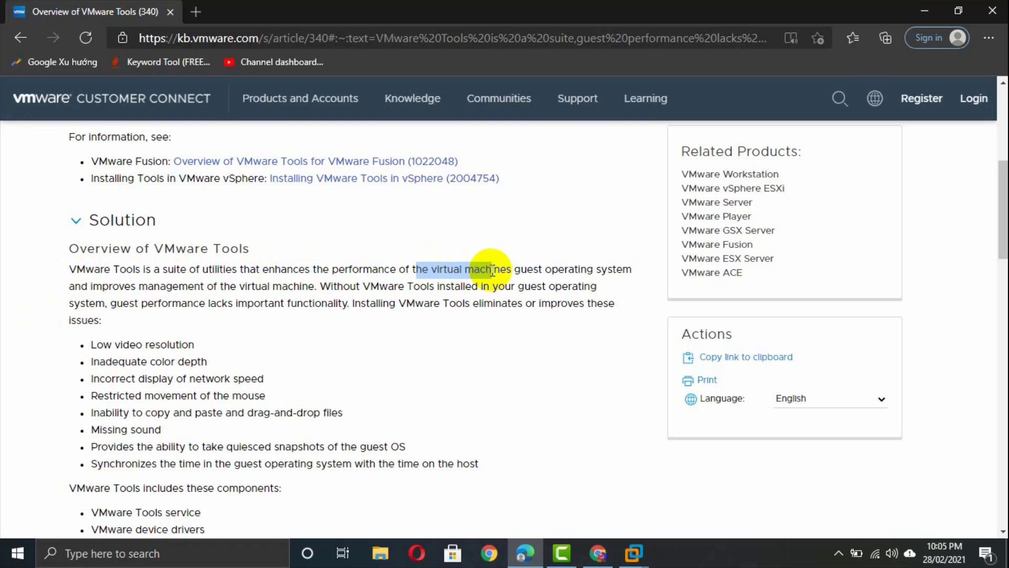
pyautogui.click(523, 268)
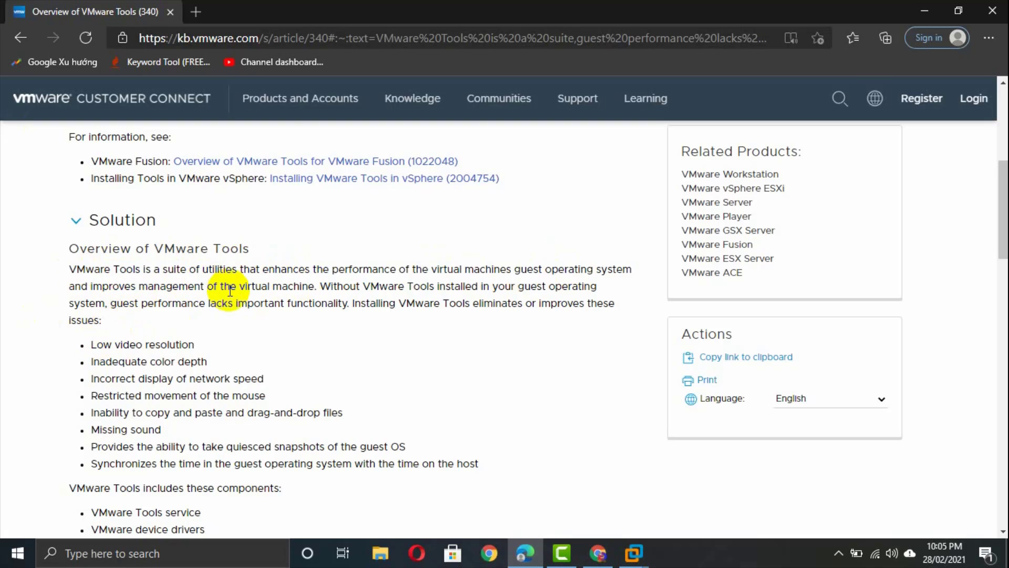
pyautogui.click(330, 284)
pyautogui.moveTo(330, 284); pyautogui.dragTo(492, 286)
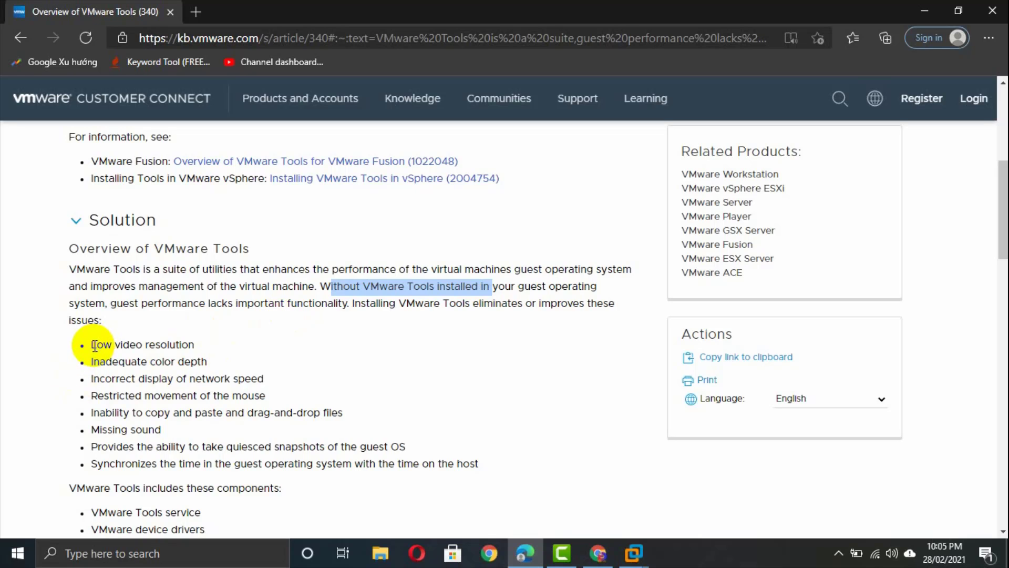
# - Read the listed issues on video resolution, color depth, network speed display and mouse movement
pyautogui.moveTo(94, 345); pyautogui.dragTo(199, 345)
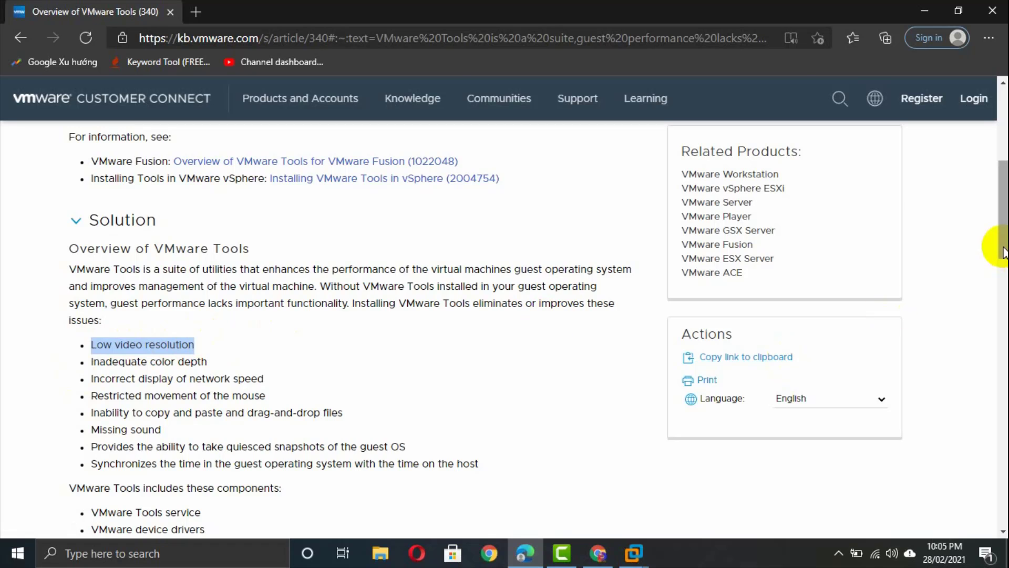
pyautogui.moveTo(1002, 253); pyautogui.dragTo(1003, 263)
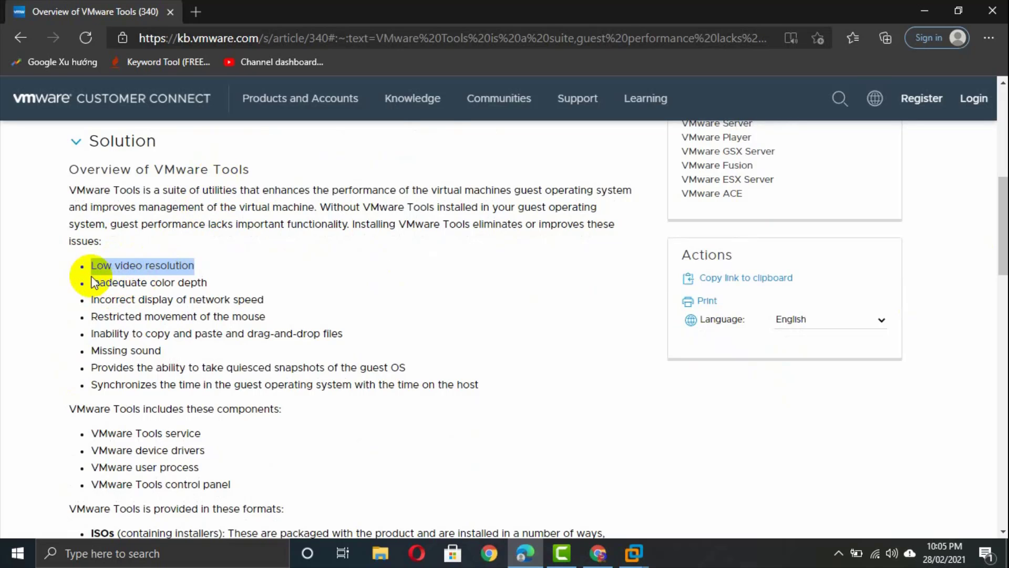
pyautogui.moveTo(91, 282); pyautogui.dragTo(209, 285)
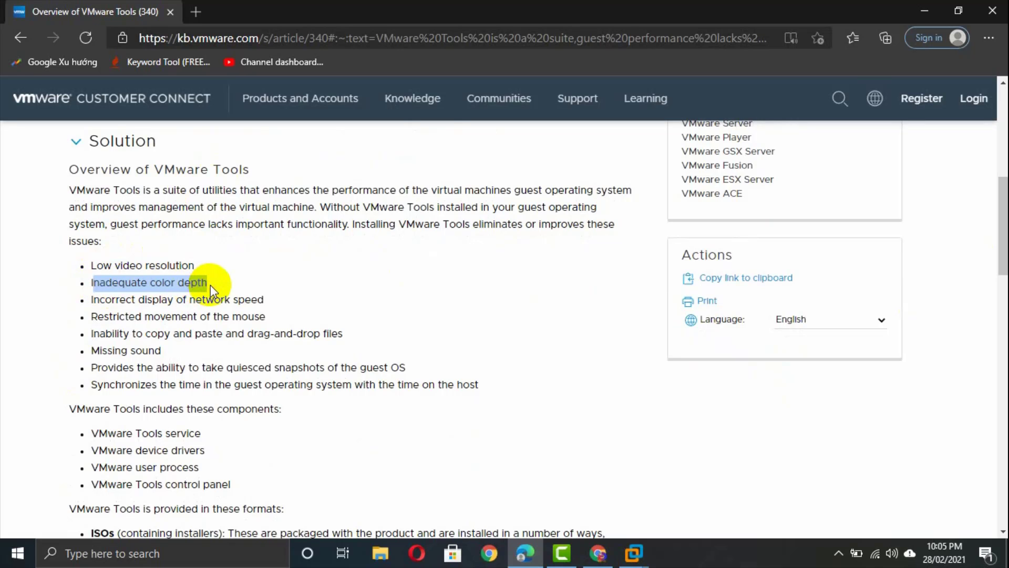
pyautogui.click(211, 284)
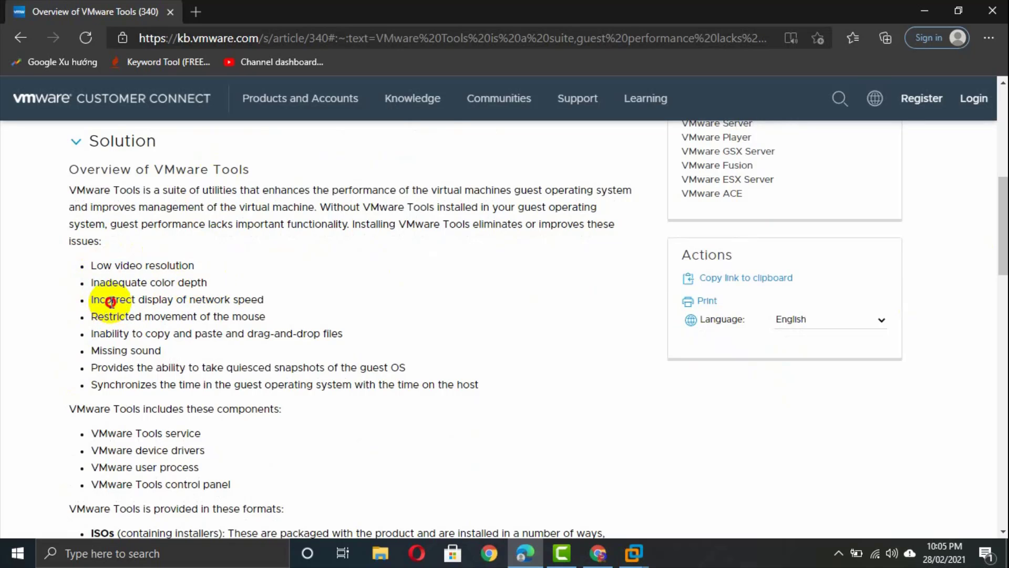
pyautogui.moveTo(110, 302); pyautogui.dragTo(277, 307)
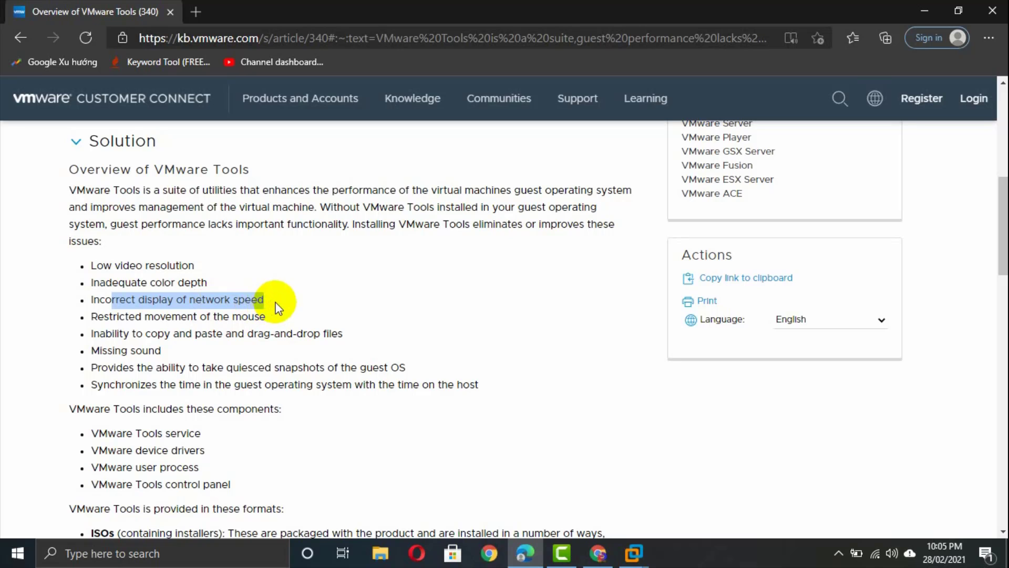
pyautogui.click(308, 308)
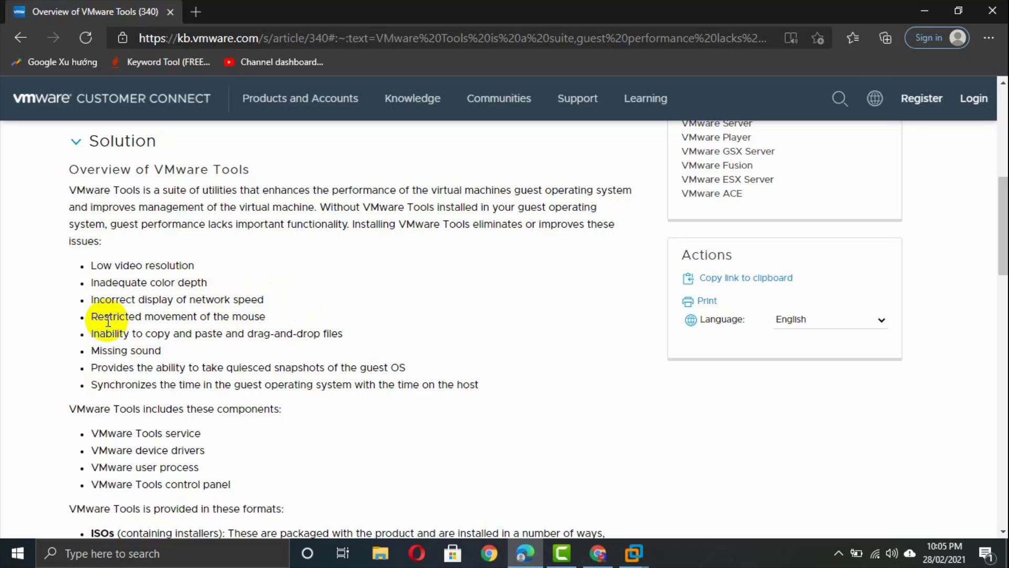
pyautogui.moveTo(106, 321); pyautogui.dragTo(293, 320)
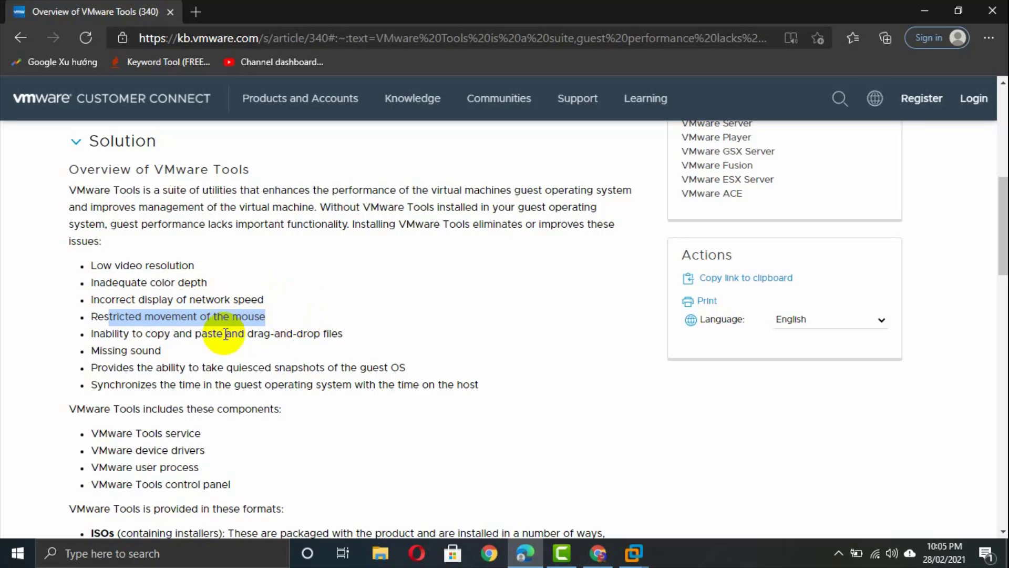
# - Examine the list entry about copy and paste and drag-and-drop of files
pyautogui.moveTo(106, 334); pyautogui.dragTo(225, 332)
pyautogui.click(159, 340)
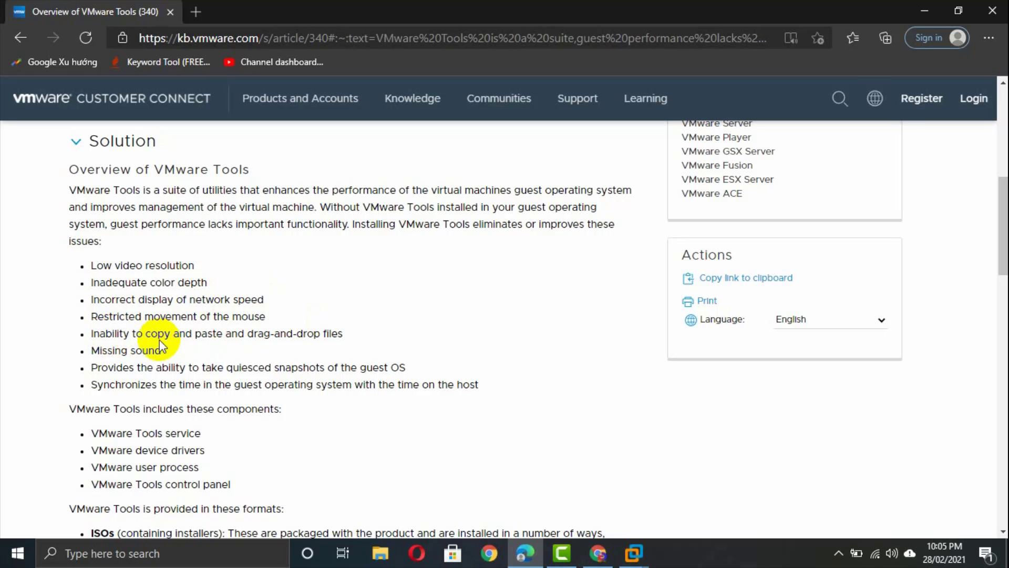
pyautogui.moveTo(146, 334); pyautogui.dragTo(224, 335)
pyautogui.click(226, 337)
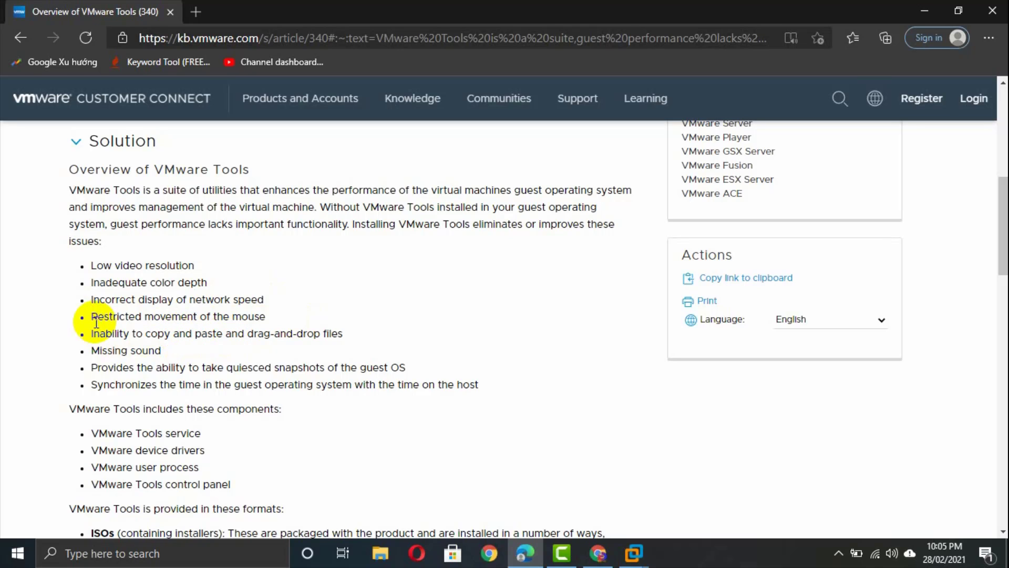
pyautogui.moveTo(92, 334); pyautogui.dragTo(249, 340)
pyautogui.click(249, 335)
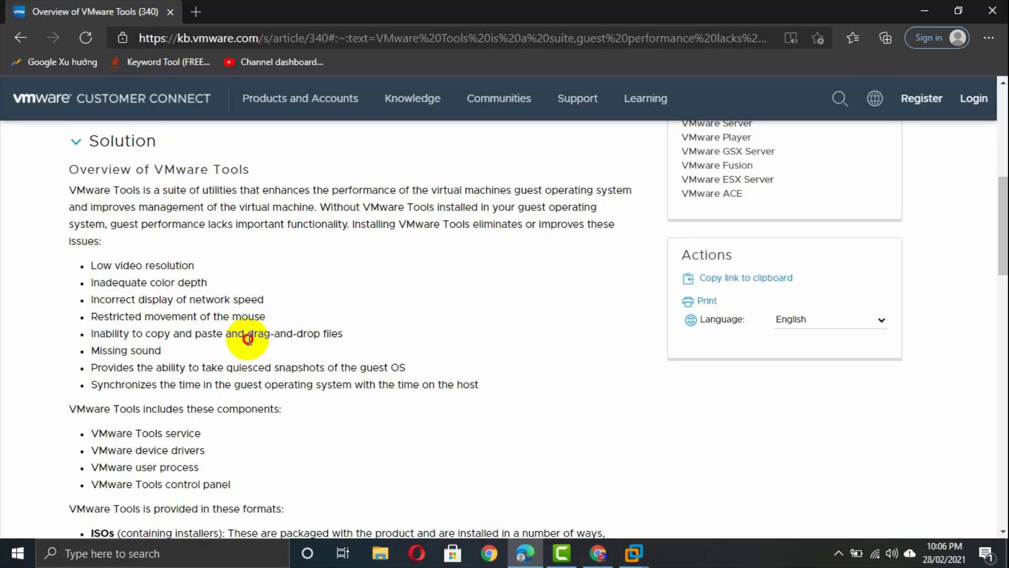
pyautogui.moveTo(249, 340); pyautogui.dragTo(346, 334)
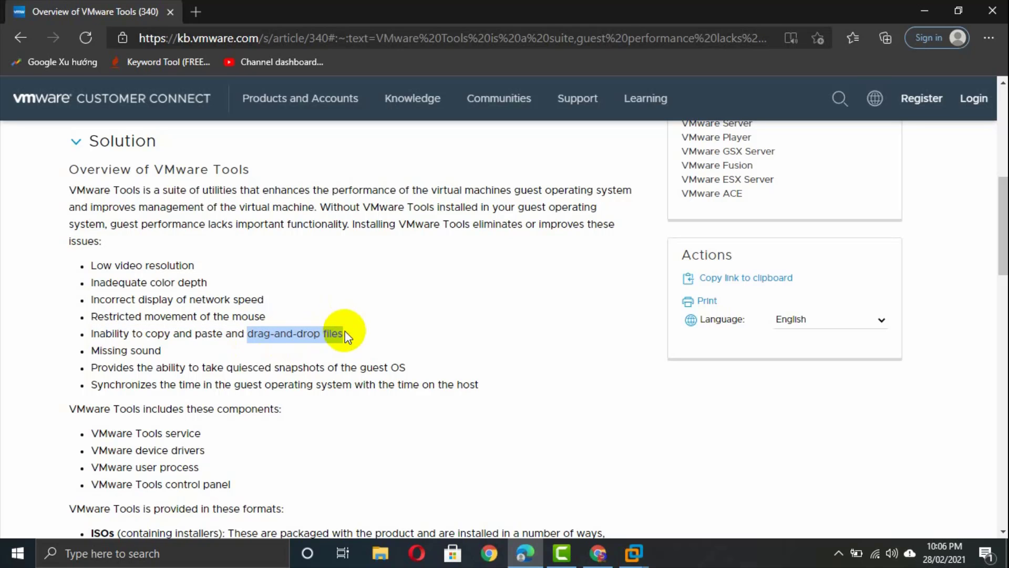
# - Read the remaining list entries on missing sound, quiesced snapshots of the guest OS and time synchronization with the host
pyautogui.moveTo(100, 350); pyautogui.dragTo(172, 351)
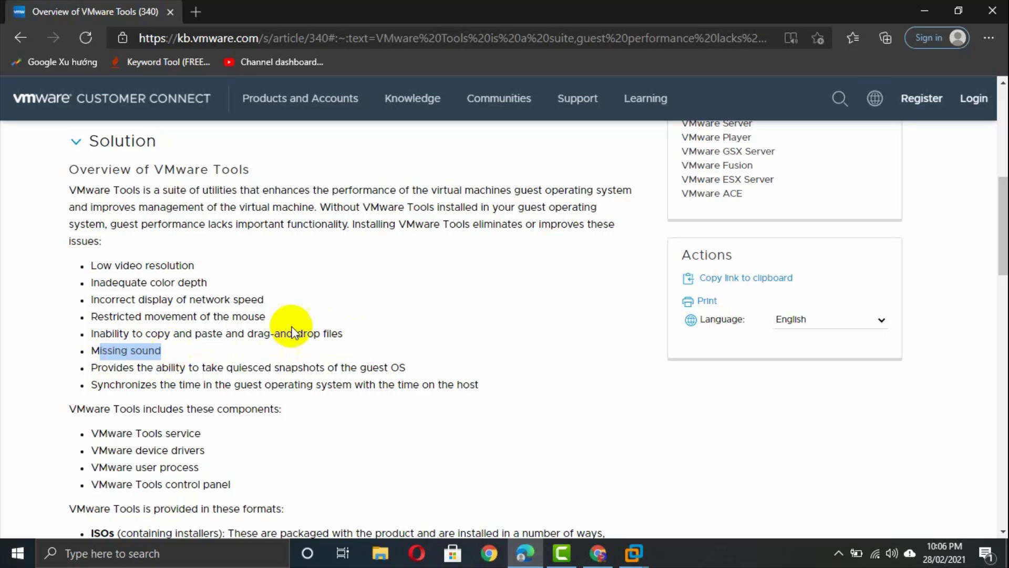
pyautogui.click(125, 362)
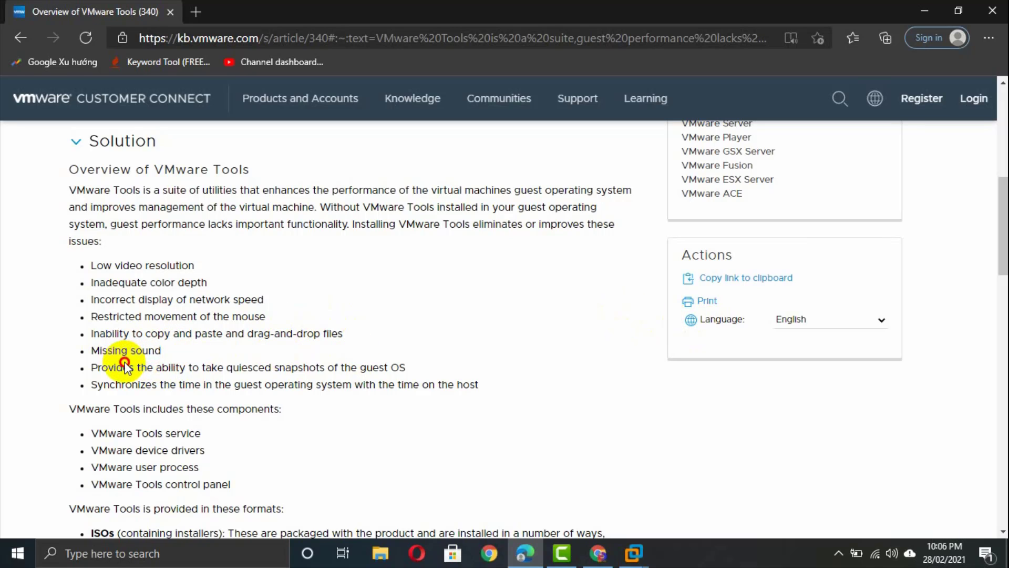
pyautogui.moveTo(128, 367); pyautogui.dragTo(289, 367)
pyautogui.click(294, 371)
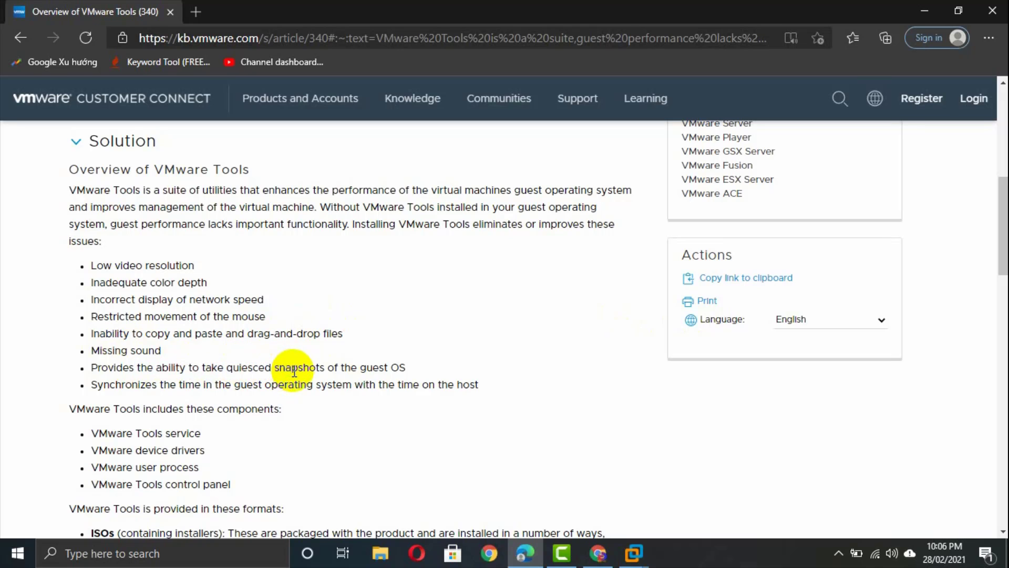
pyautogui.moveTo(274, 367); pyautogui.dragTo(410, 371)
pyautogui.click(327, 368)
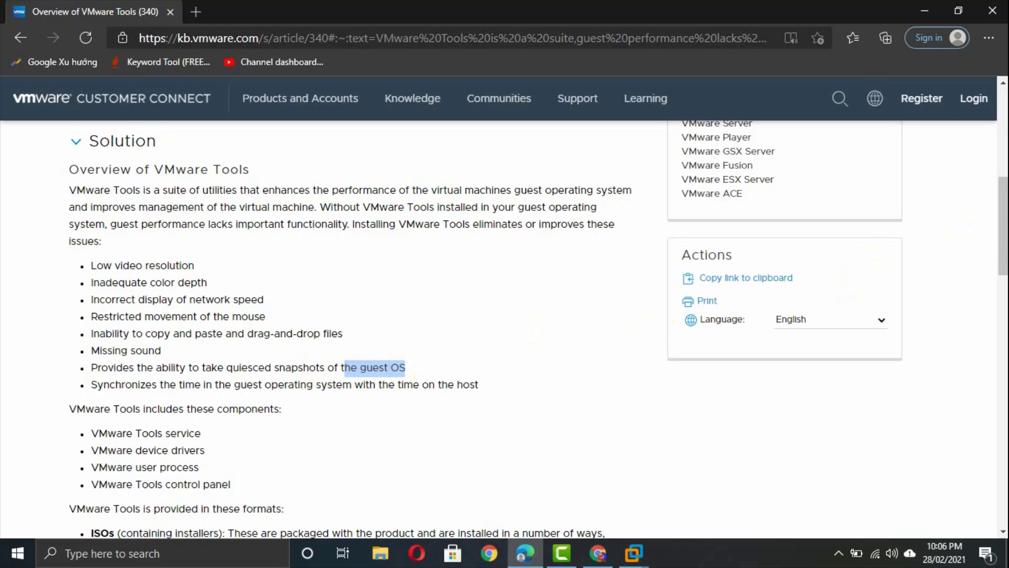
pyautogui.moveTo(1002, 225); pyautogui.dragTo(1002, 248)
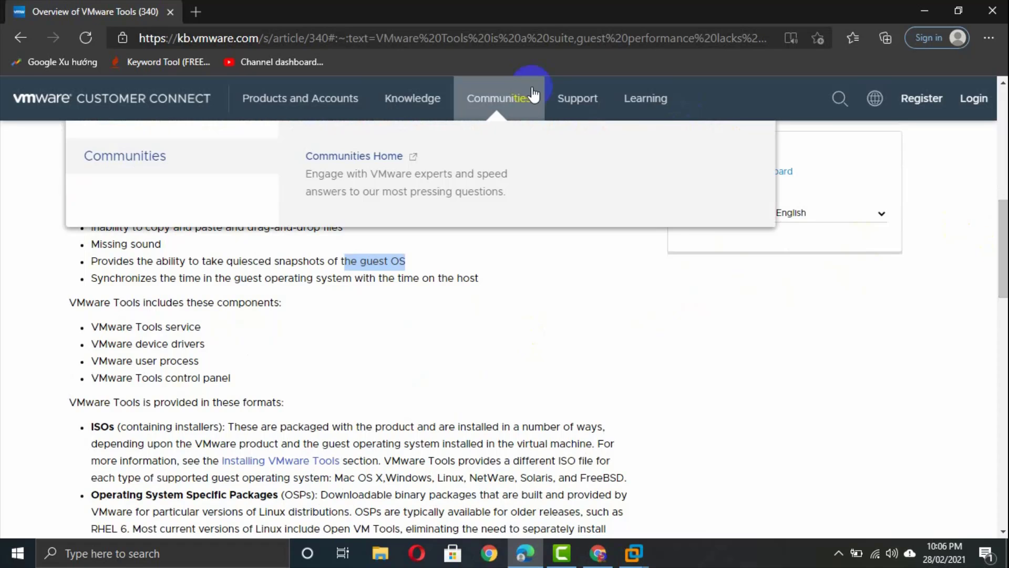
pyautogui.click(291, 269)
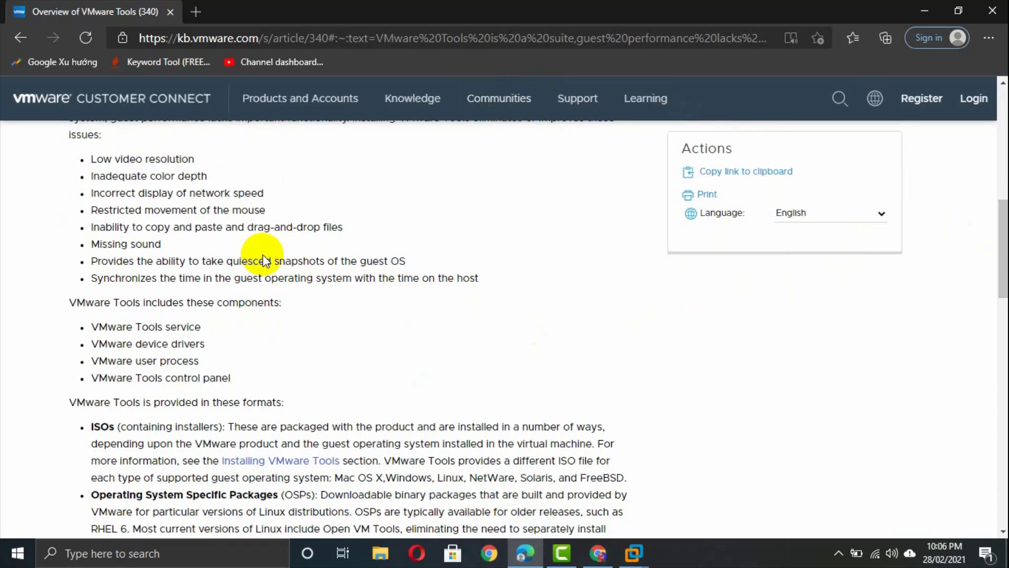
pyautogui.moveTo(272, 261); pyautogui.dragTo(406, 261)
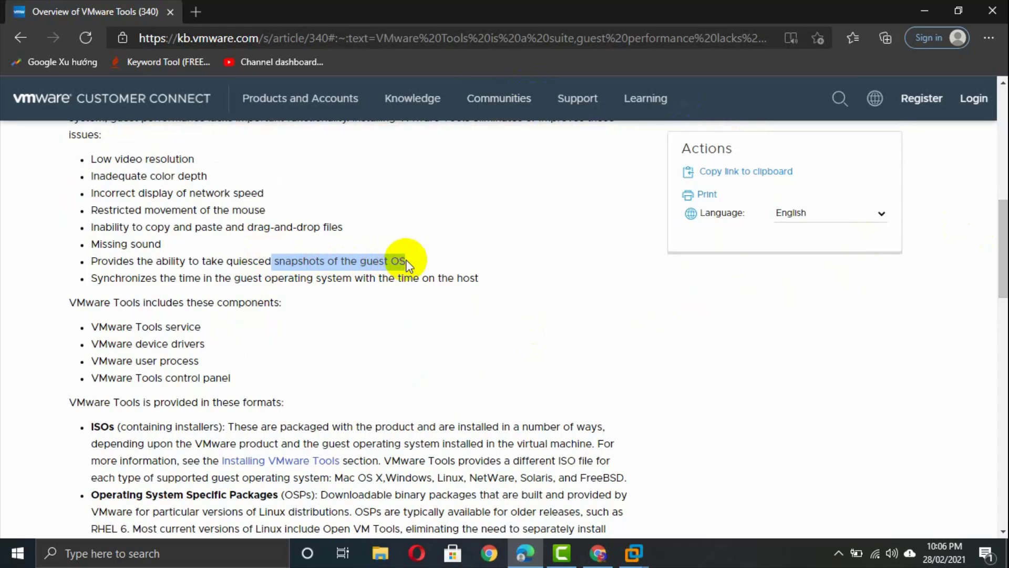
pyautogui.click(406, 261)
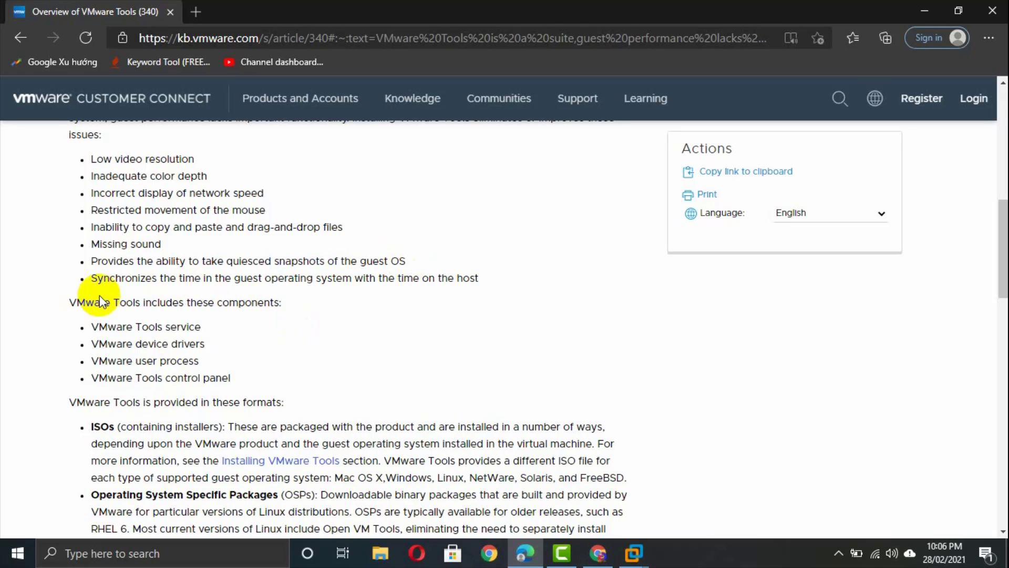
pyautogui.moveTo(117, 281); pyautogui.dragTo(472, 297)
pyautogui.click(471, 297)
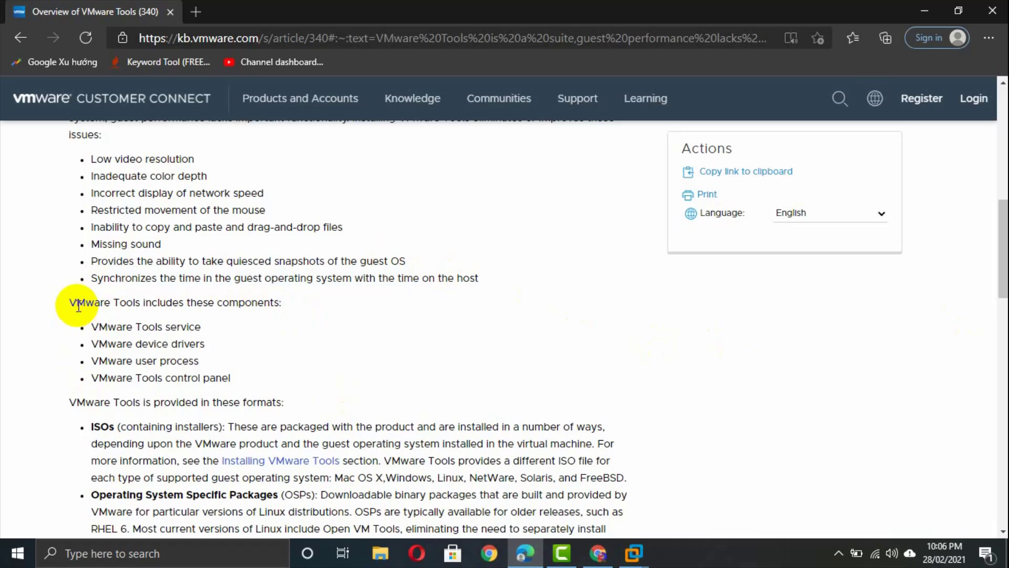
# - Review the components included in VMware Tools and look over the formats it is provided in
pyautogui.moveTo(76, 304); pyautogui.dragTo(273, 316)
pyautogui.click(218, 306)
pyautogui.click(112, 339)
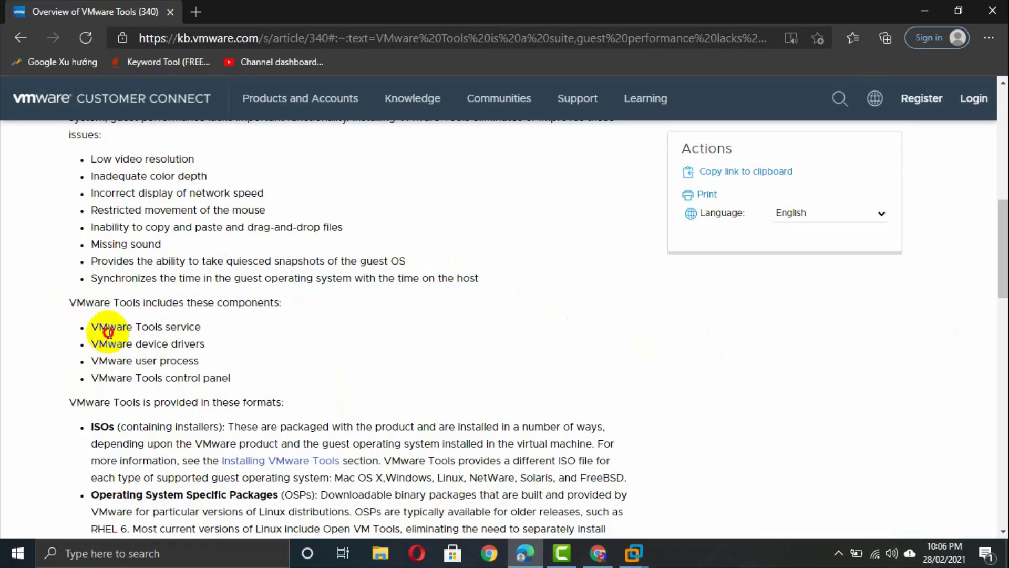
pyautogui.moveTo(106, 328); pyautogui.dragTo(195, 331)
pyautogui.click(241, 327)
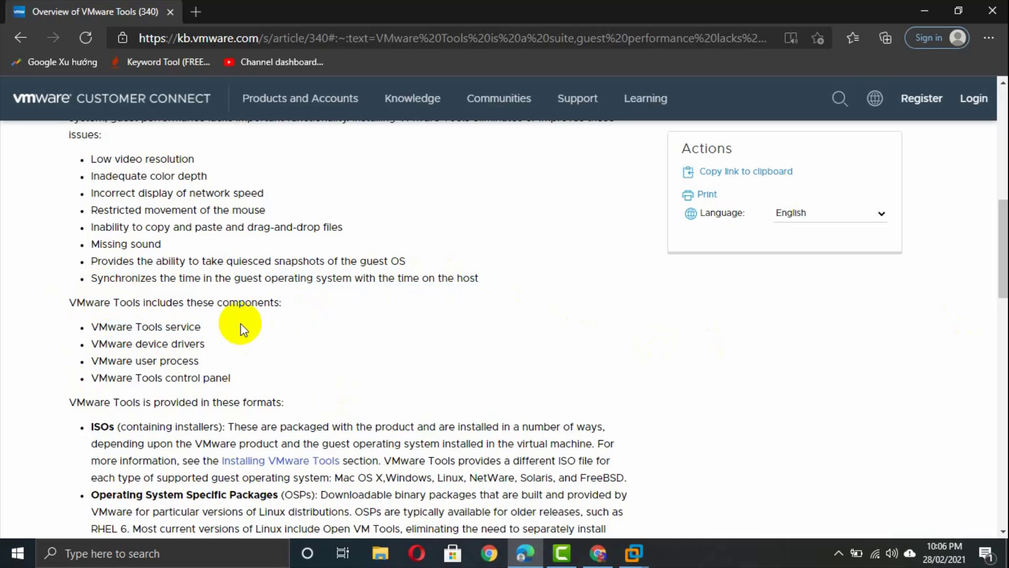
pyautogui.moveTo(113, 344); pyautogui.dragTo(214, 342)
pyautogui.click(214, 347)
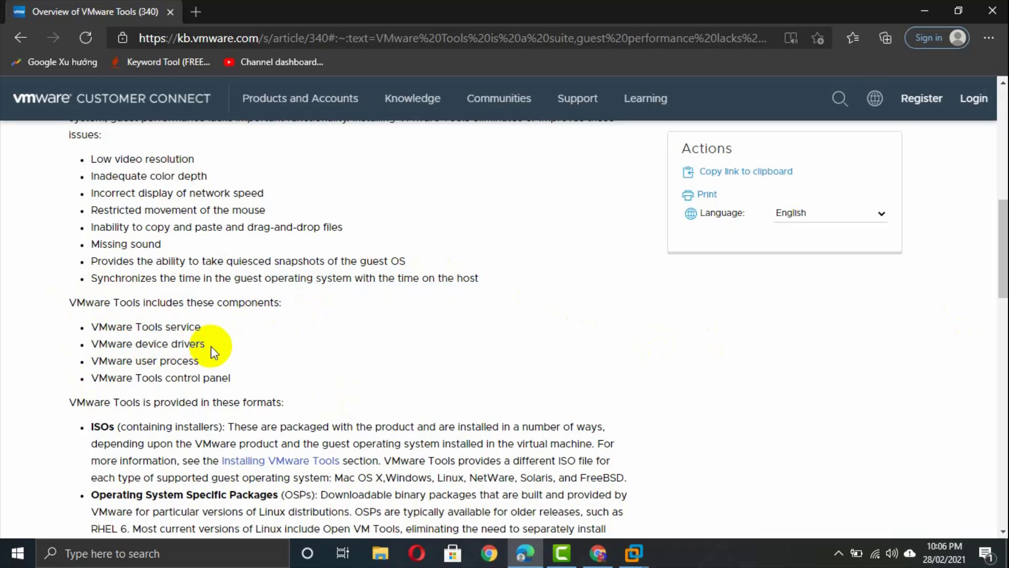
pyautogui.moveTo(107, 361); pyautogui.dragTo(206, 361)
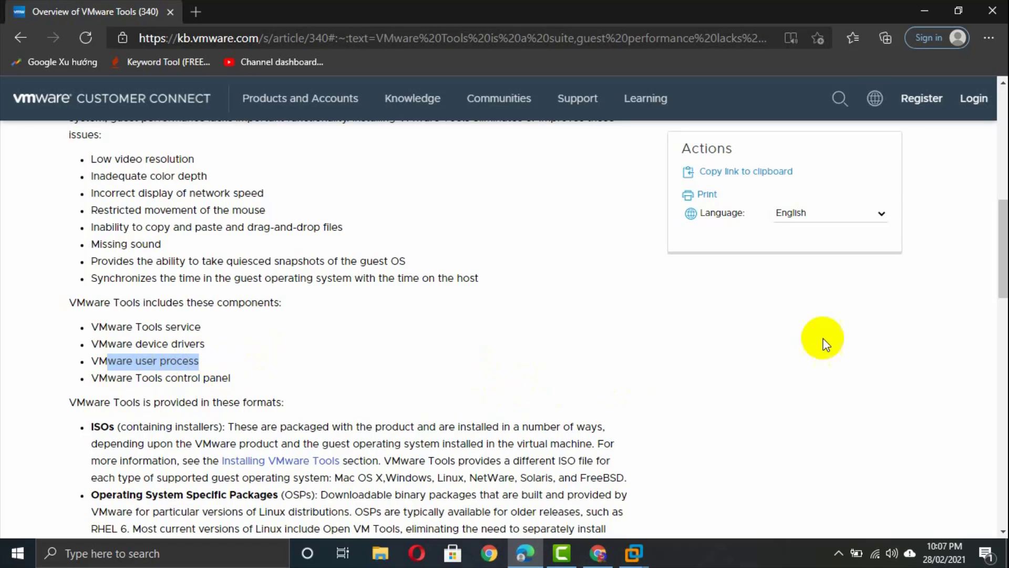
pyautogui.moveTo(1005, 251); pyautogui.dragTo(1005, 302)
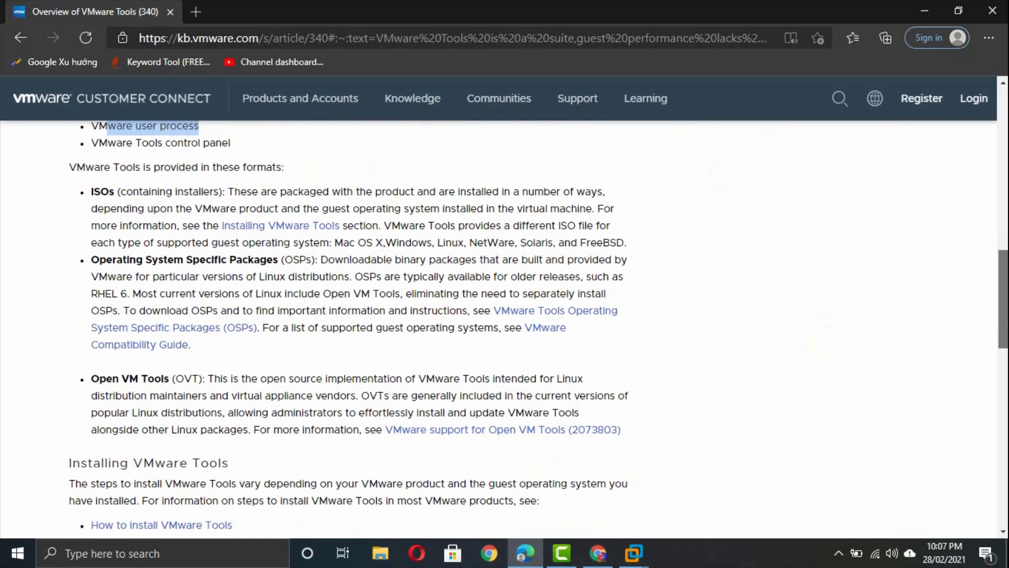
pyautogui.moveTo(1005, 302); pyautogui.dragTo(1005, 281)
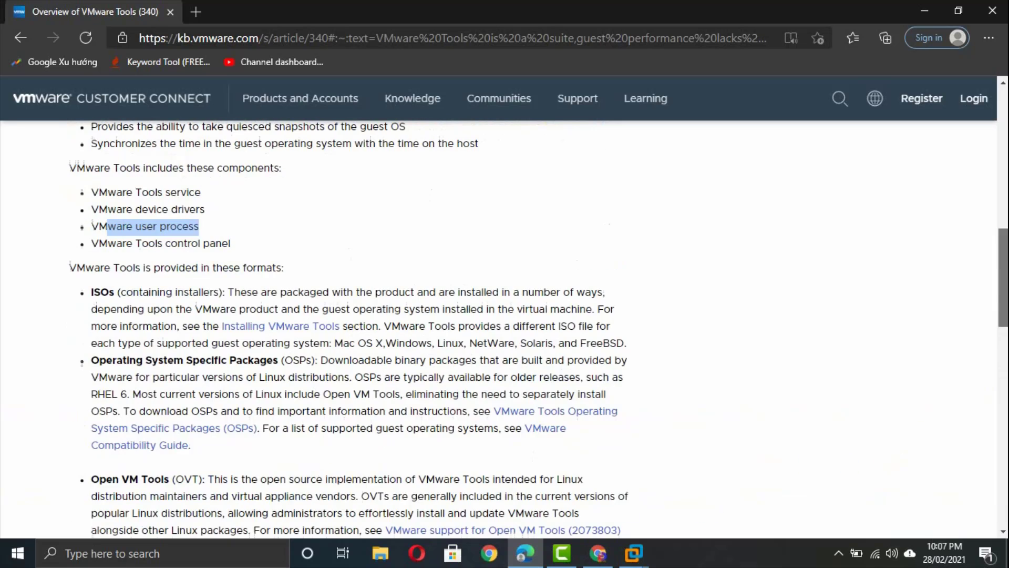
# - Switch to the W7_Pro_64 virtual machine in VMware Workstation and check the progress of its Windows installation
pyautogui.click(634, 555)
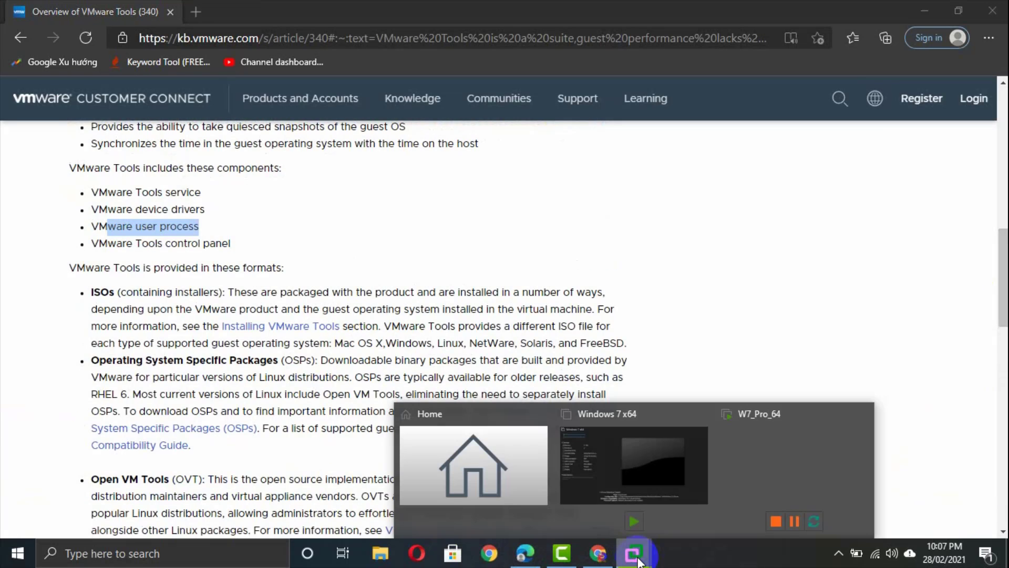
pyautogui.click(750, 435)
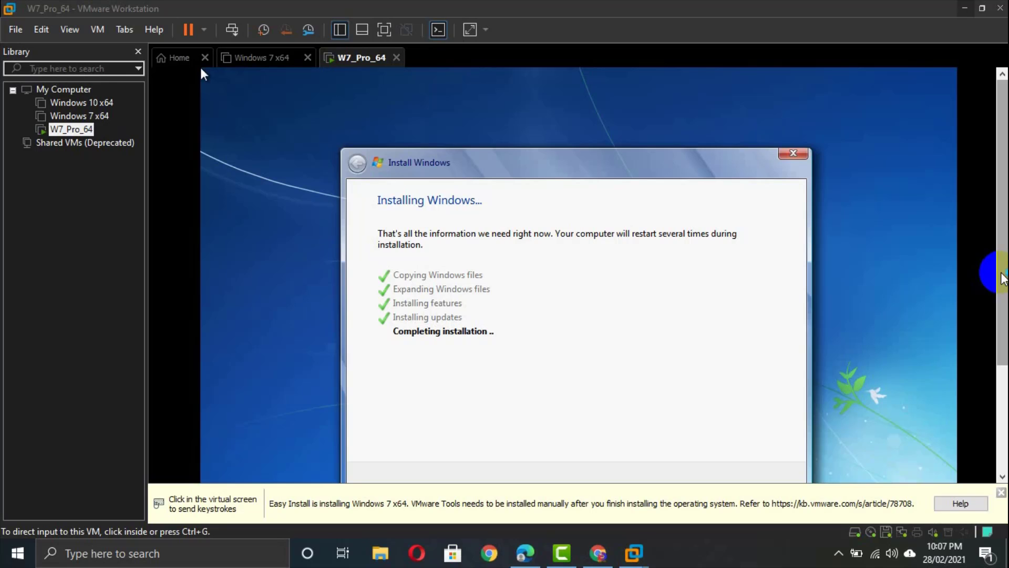
pyautogui.scroll(-3, 1002, 278)
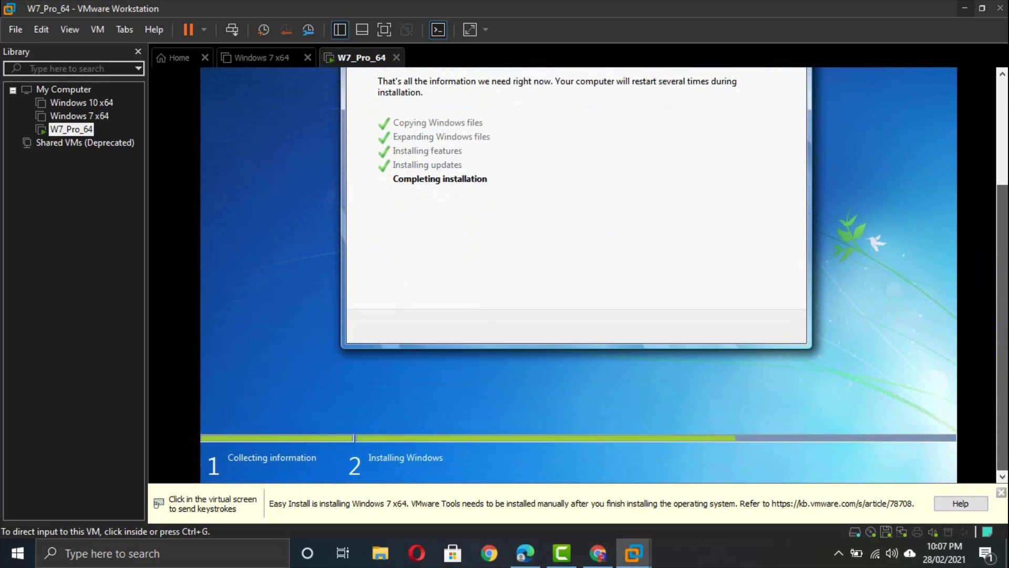
pyautogui.scroll(3, 1001, 277)
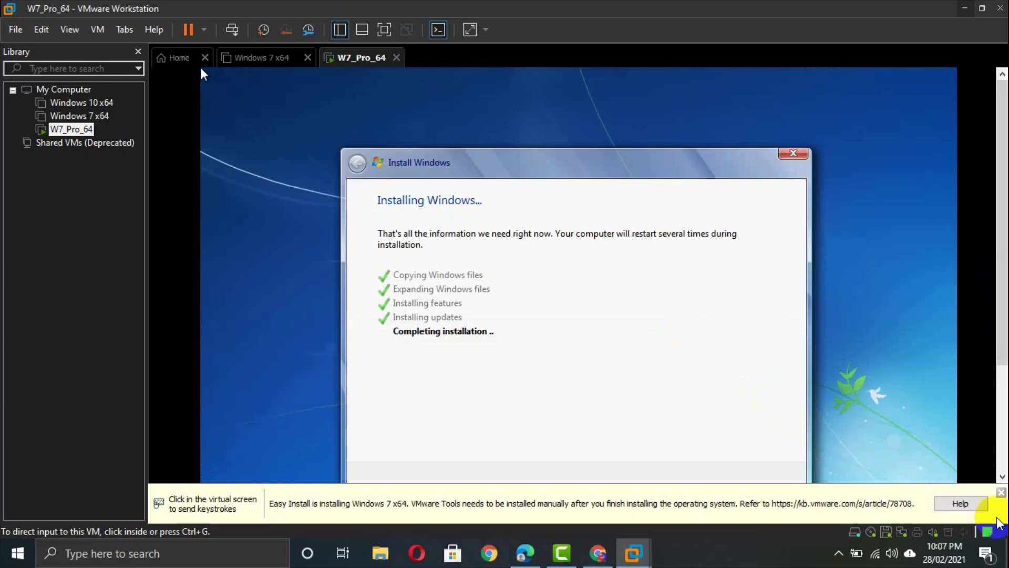
# - Dismiss the Easy Install notice and check how far the W7_Pro_64 Windows installation has progressed
pyautogui.click(1002, 493)
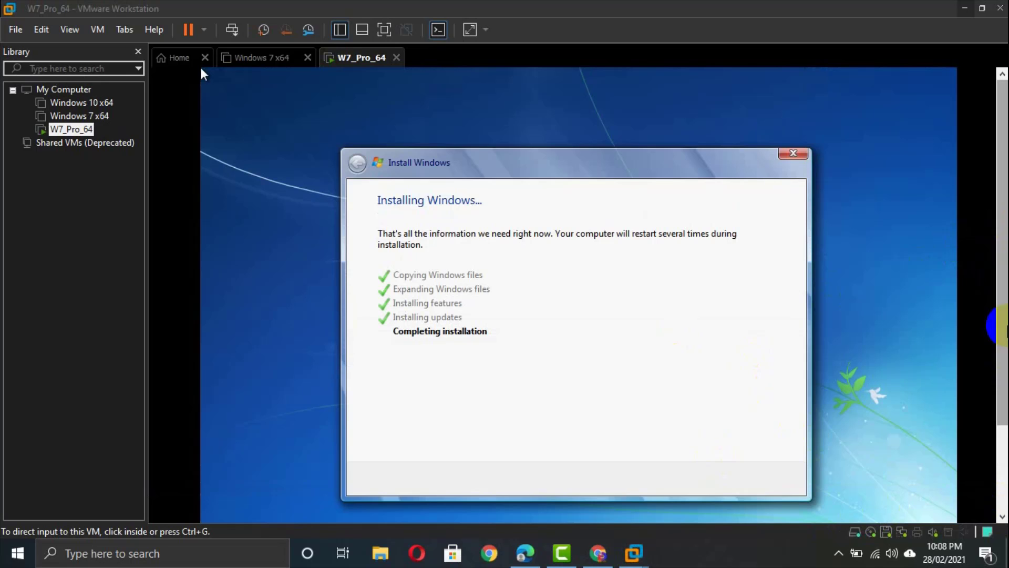
pyautogui.moveTo(993, 315); pyautogui.dragTo(1005, 372)
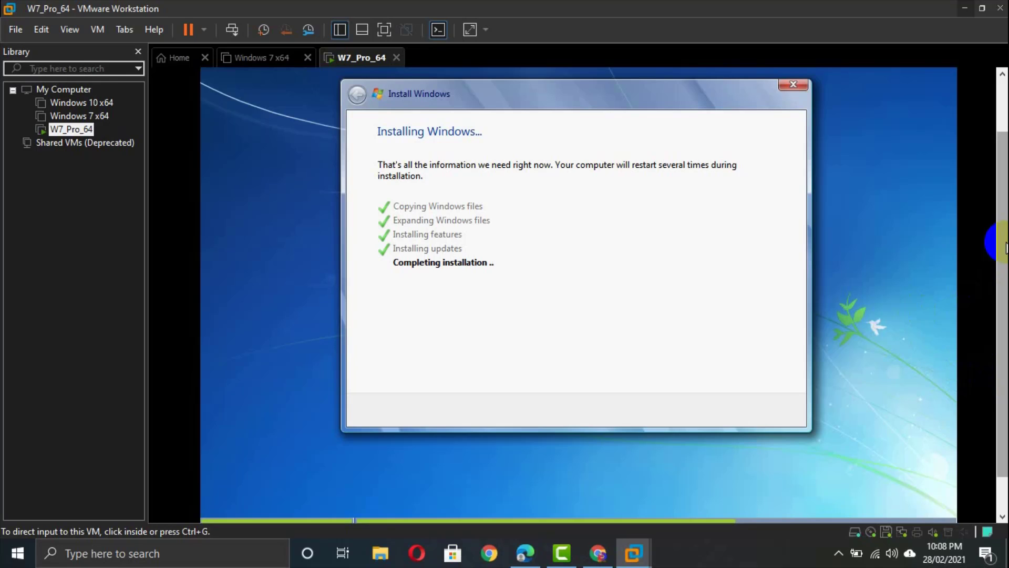
pyautogui.moveTo(1005, 247); pyautogui.dragTo(1002, 141)
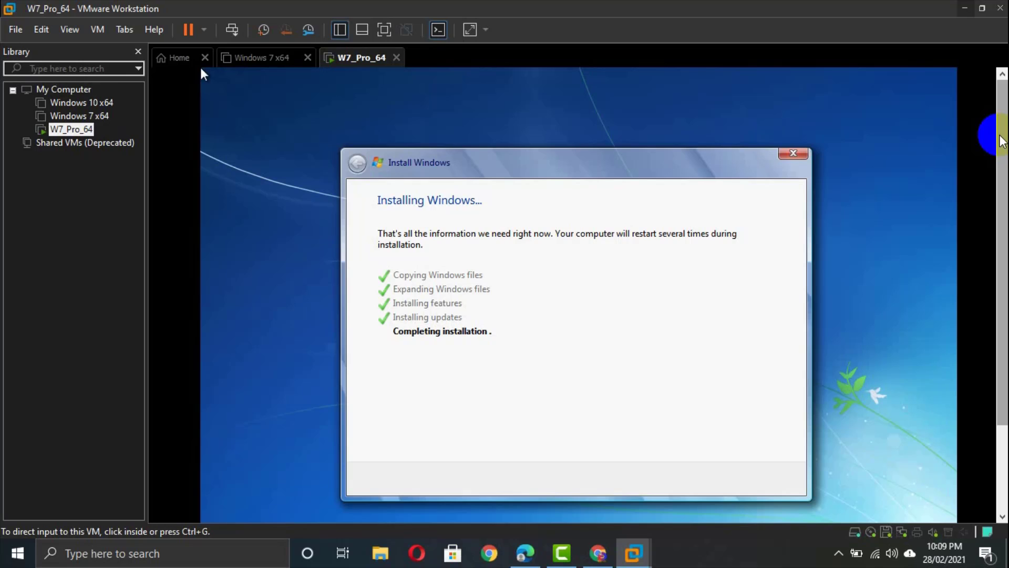
pyautogui.moveTo(1003, 140)
pyautogui.mouseDown()
pyautogui.moveTo(1005, 224)
pyautogui.moveTo(1005, 126)
pyautogui.mouseUp()
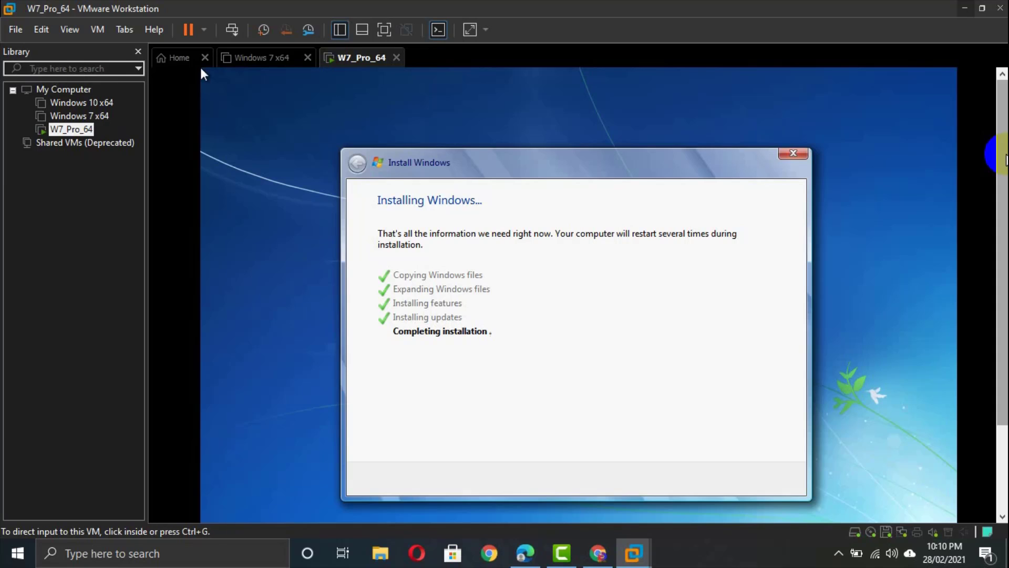
pyautogui.scroll(-3, 201, 68)
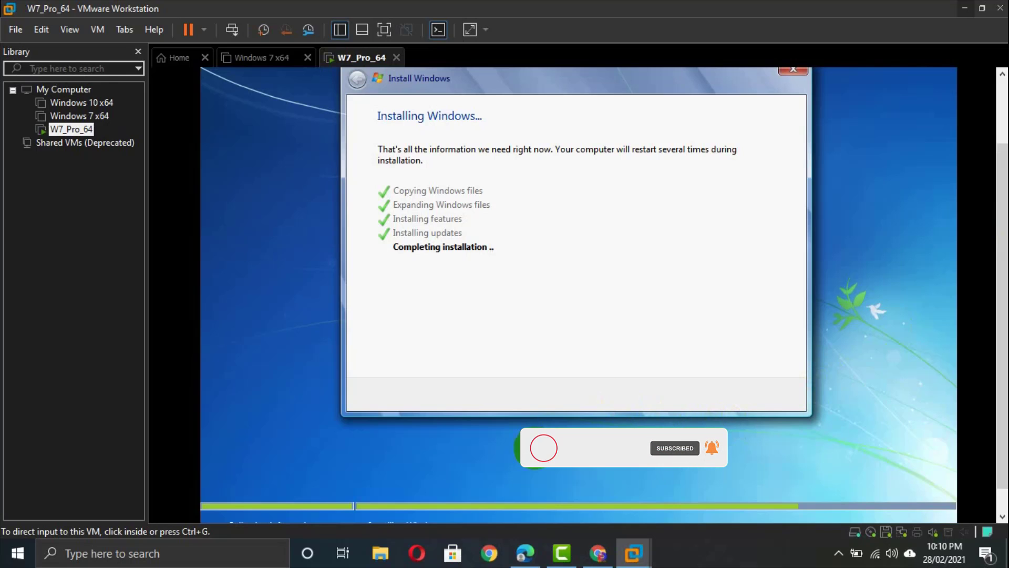
# - Switch to the VMware Tools overview article in Edge and look over the site's main navigation categories and search field
pyautogui.click(526, 553)
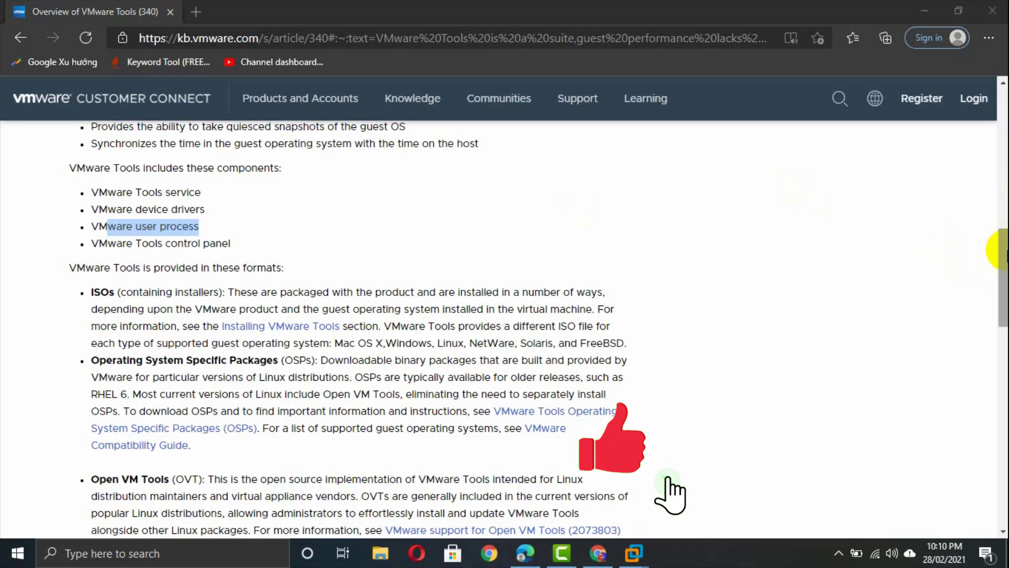
pyautogui.moveTo(1004, 268); pyautogui.dragTo(1004, 90)
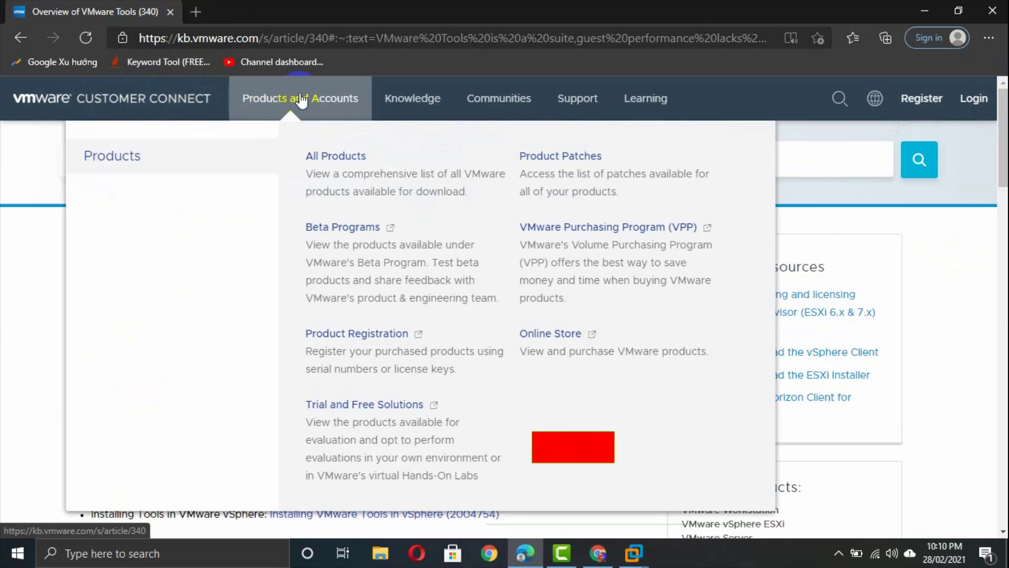
pyautogui.moveTo(468, 103)
pyautogui.moveTo(419, 109)
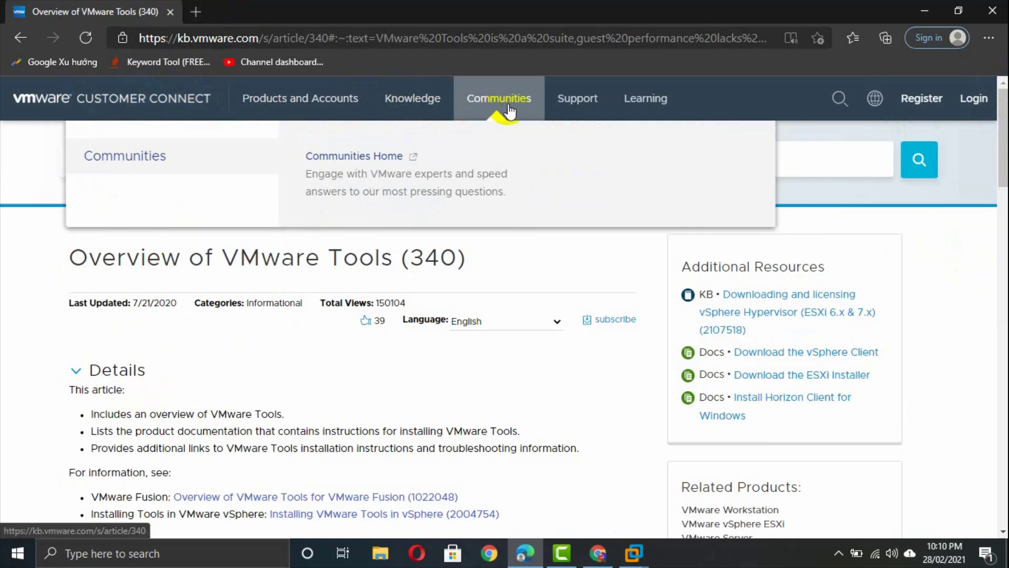
pyautogui.moveTo(649, 112)
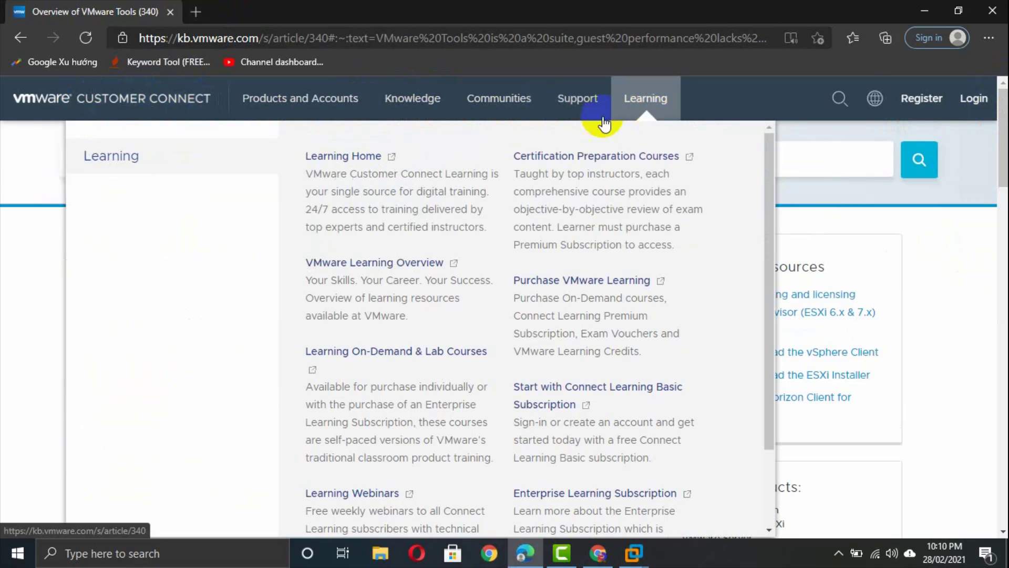
pyautogui.moveTo(572, 117)
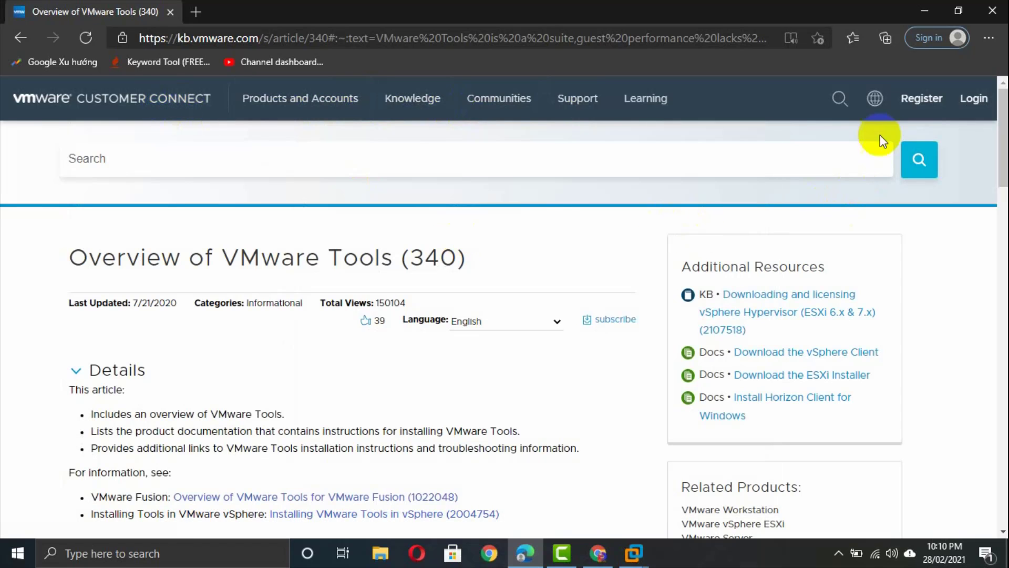
pyautogui.click(810, 168)
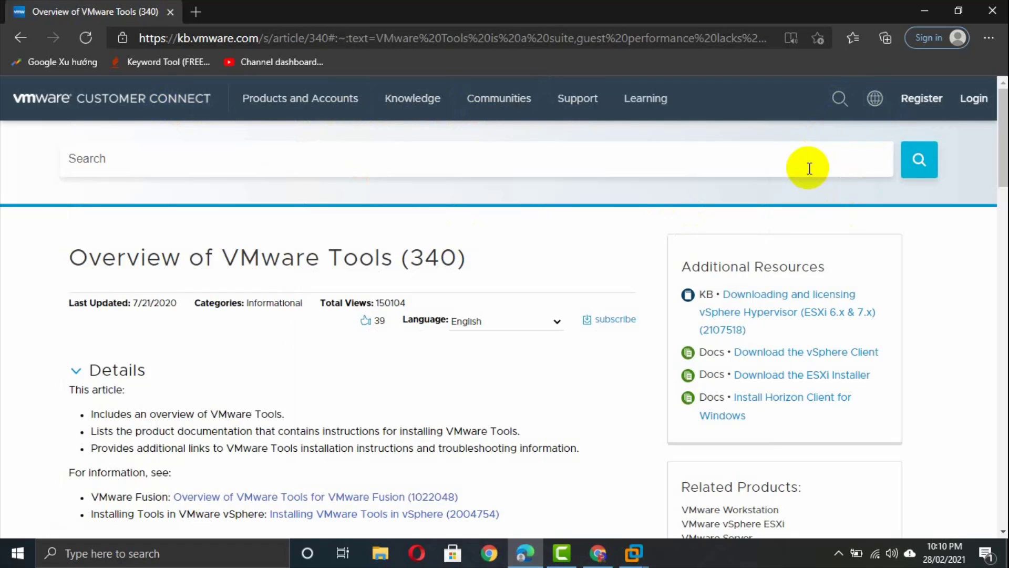
pyautogui.click(657, 111)
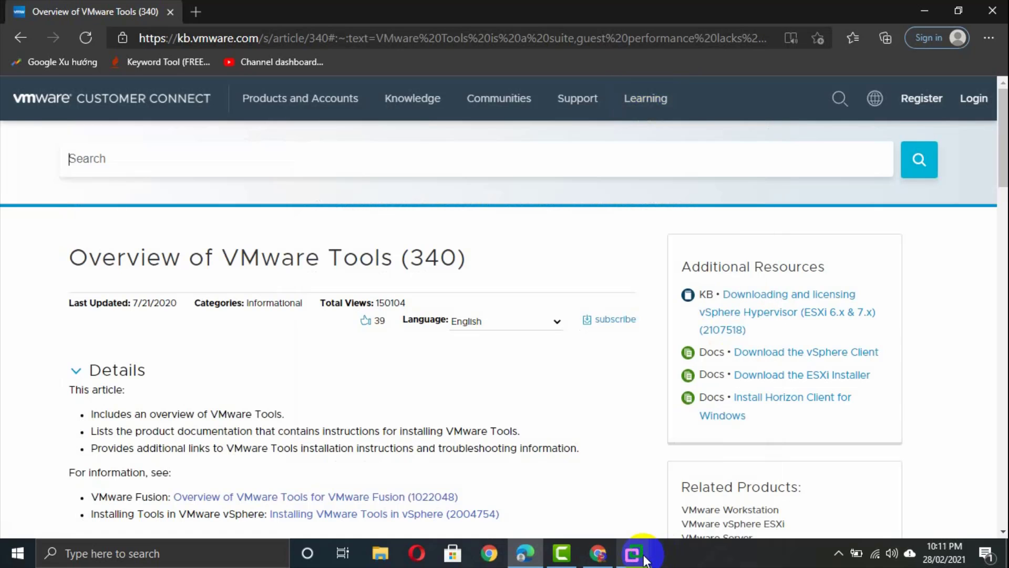
# - Return to W7_Pro_64 in VMware Workstation and check whether the Install VMware Tools command is available
pyautogui.moveTo(644, 558)
pyautogui.click(781, 479)
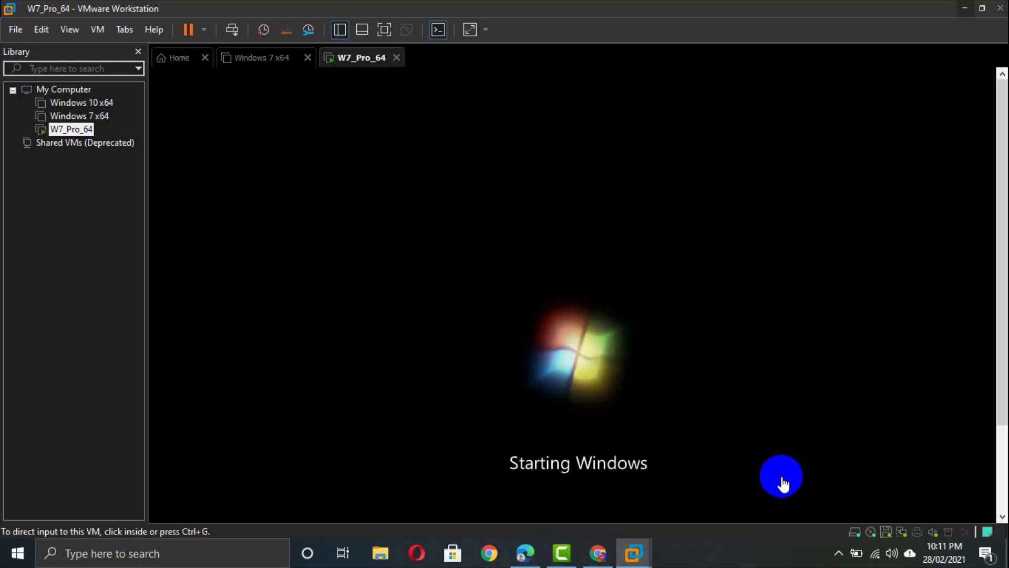
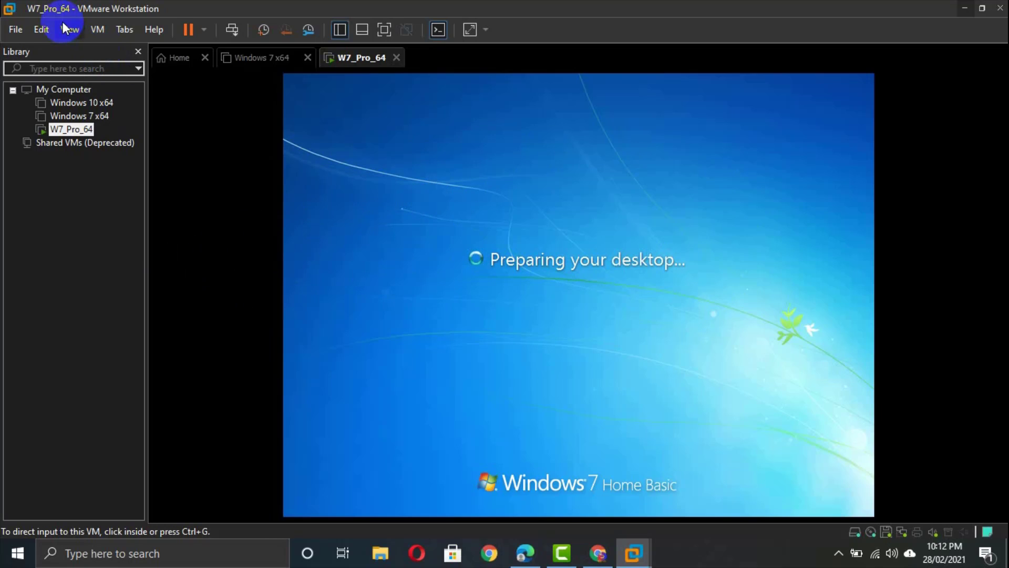
pyautogui.click(95, 30)
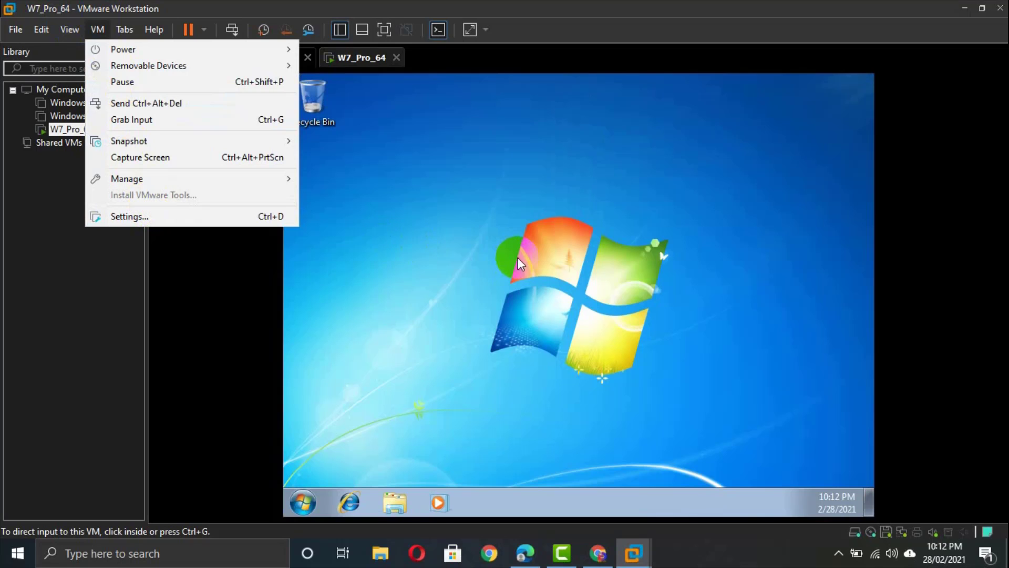
pyautogui.click(518, 257)
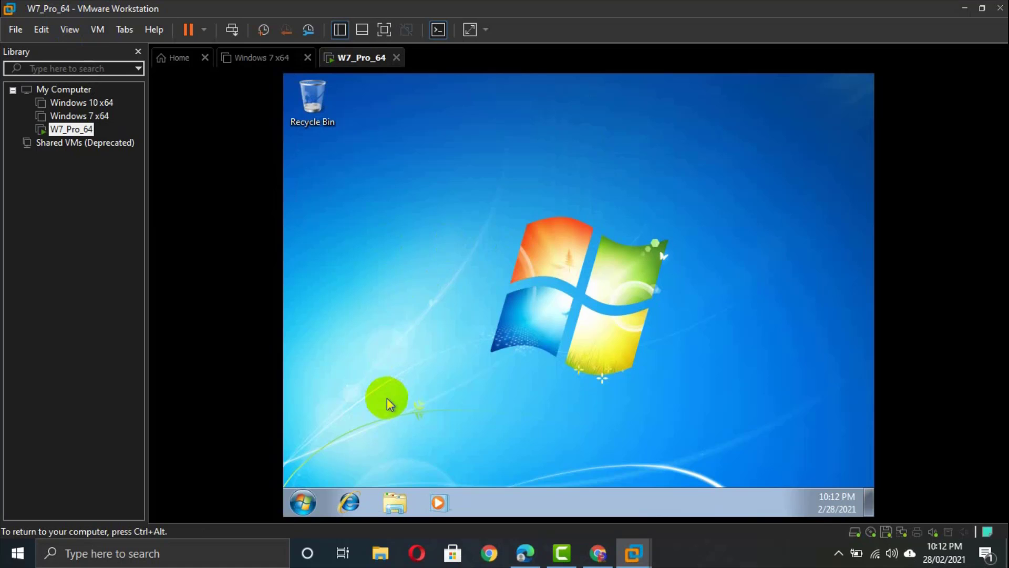
# - Inspect the guest's drives under Computer in Windows Explorer, and look at the virtual machine's Install VMware Tools command
pyautogui.click(398, 502)
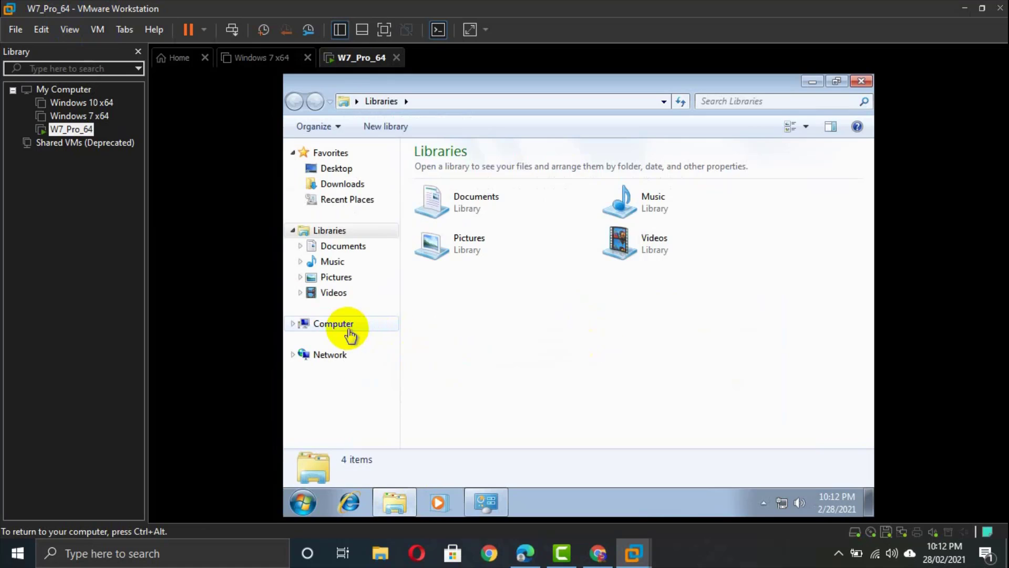
pyautogui.click(349, 327)
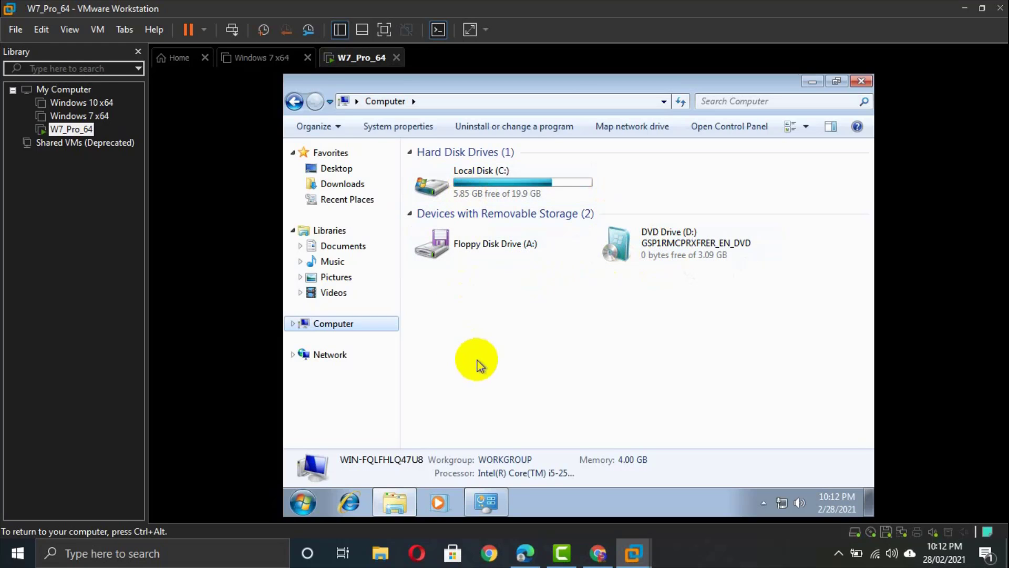
pyautogui.hotkey('ctrl', 'alt')
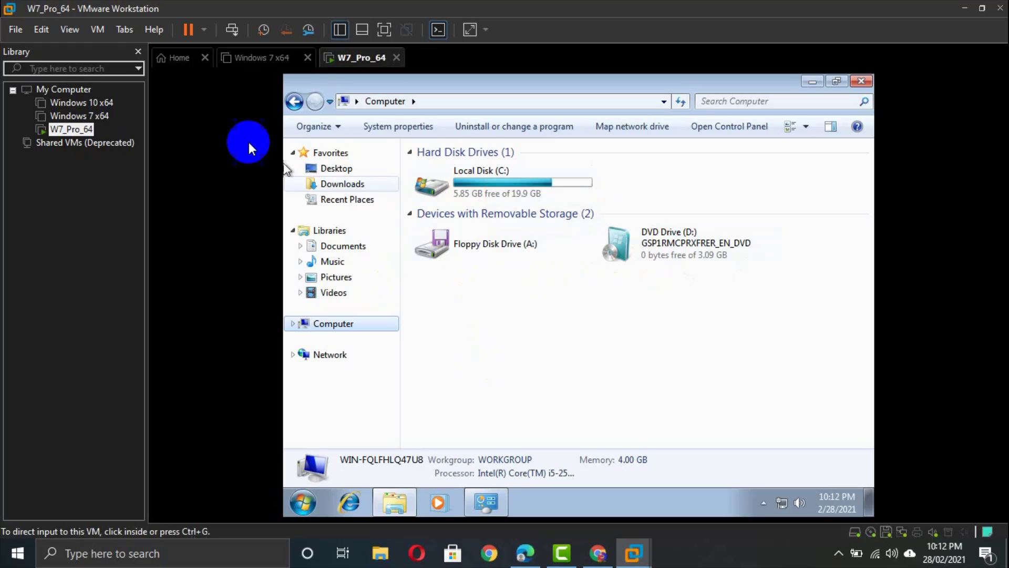
pyautogui.click(99, 30)
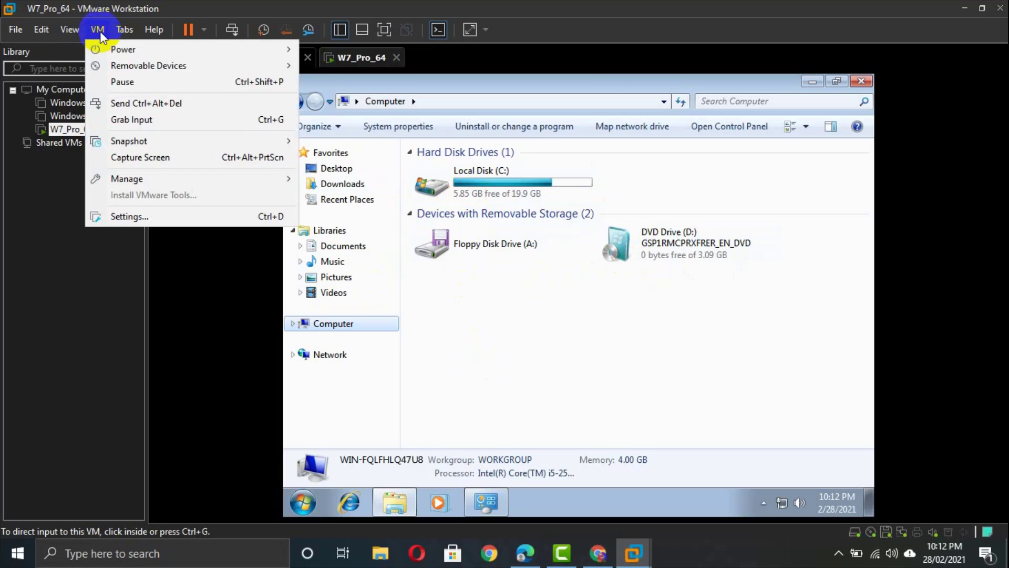
pyautogui.click(210, 376)
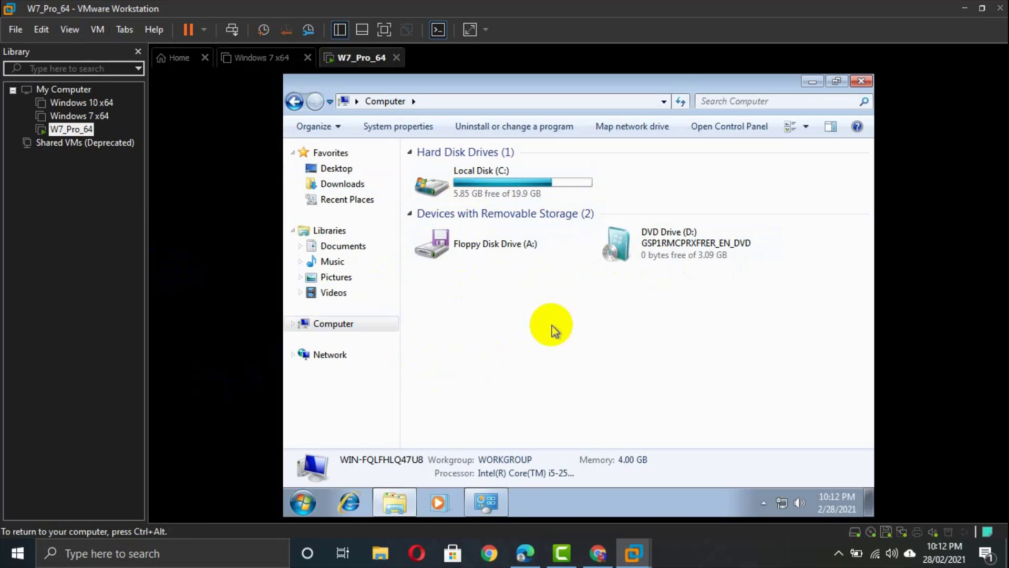
# - Close the guest's Computer window and cancel the Set Network Location dialog without choosing a network type
pyautogui.click(860, 81)
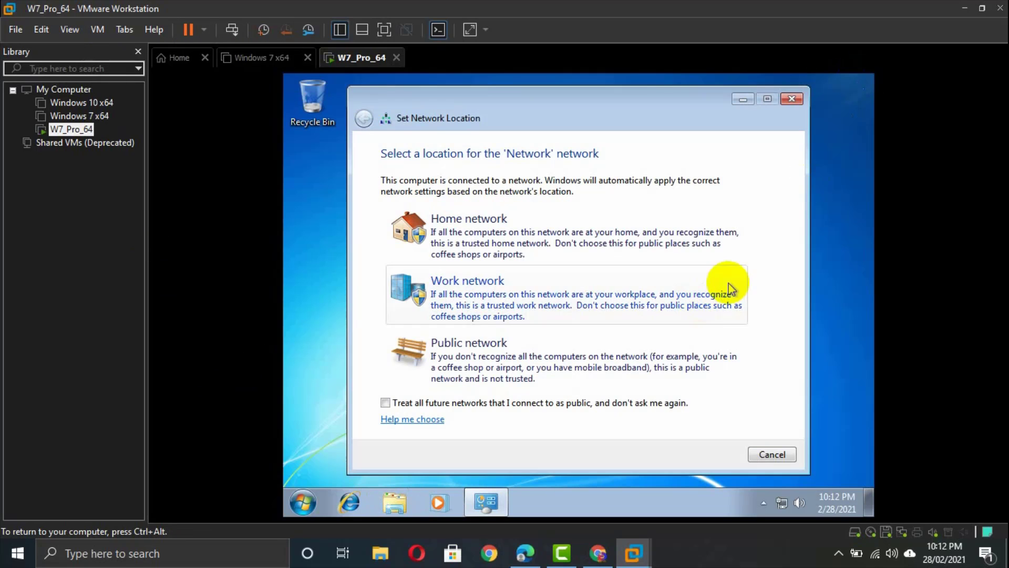
pyautogui.click(757, 453)
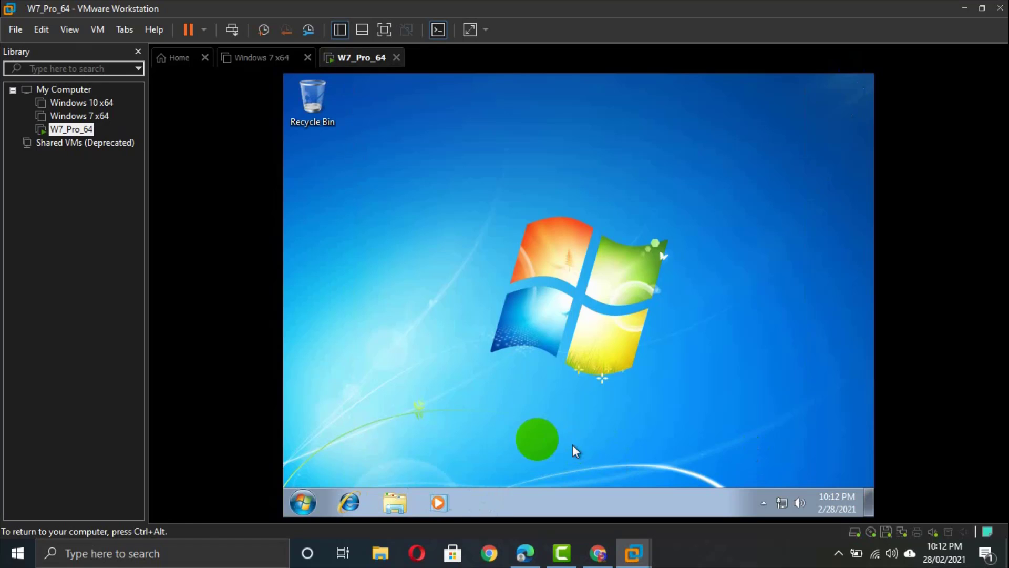
# - Release input from the guest and recheck the availability of Install VMware Tools before returning to its desktop
pyautogui.hotkey('ctrl', 'alt')
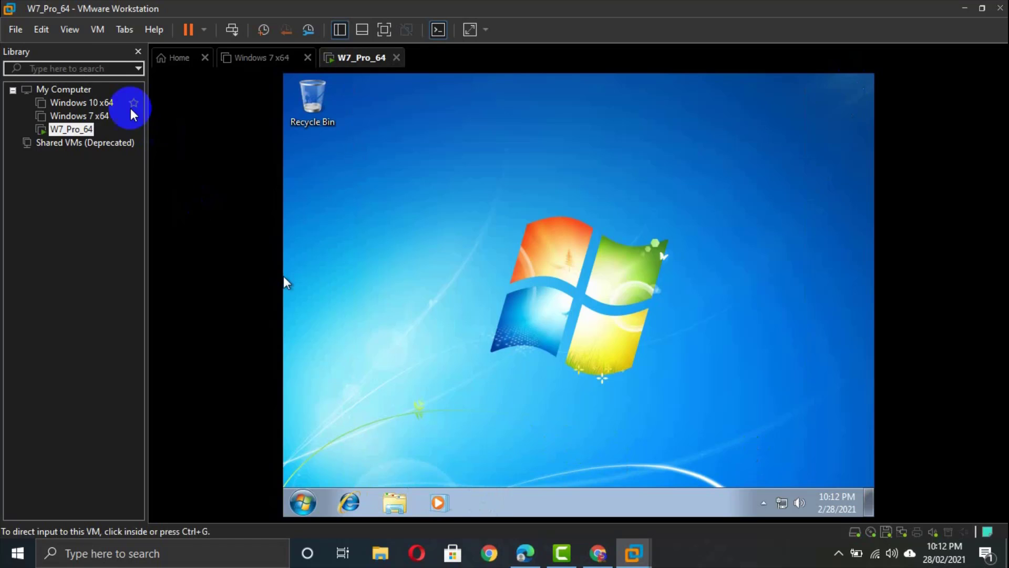
pyautogui.click(100, 38)
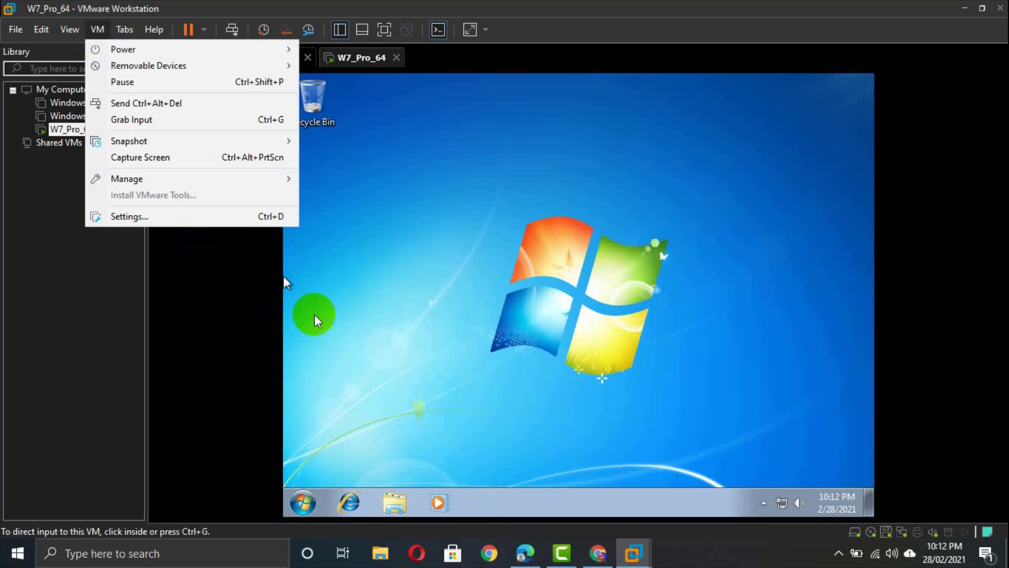
pyautogui.click(358, 334)
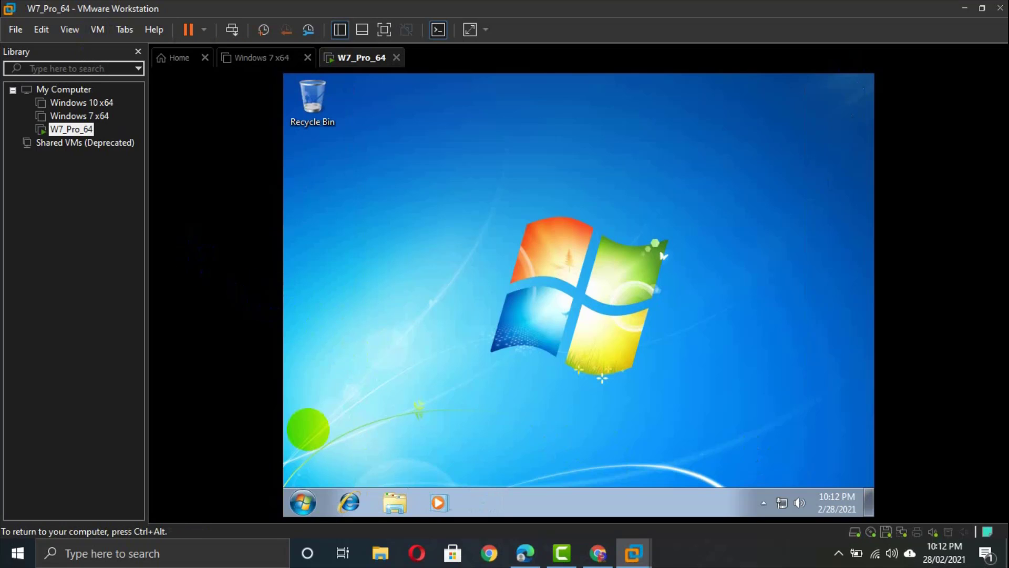
# - Restart the Windows 7 guest operating system from within W7_Pro_64
pyautogui.click(302, 502)
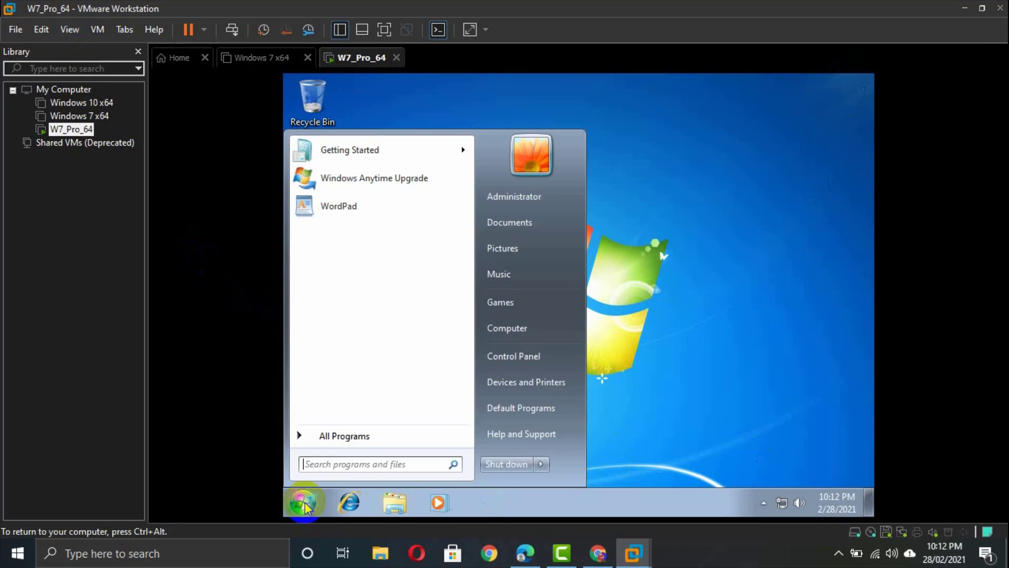
pyautogui.click(541, 464)
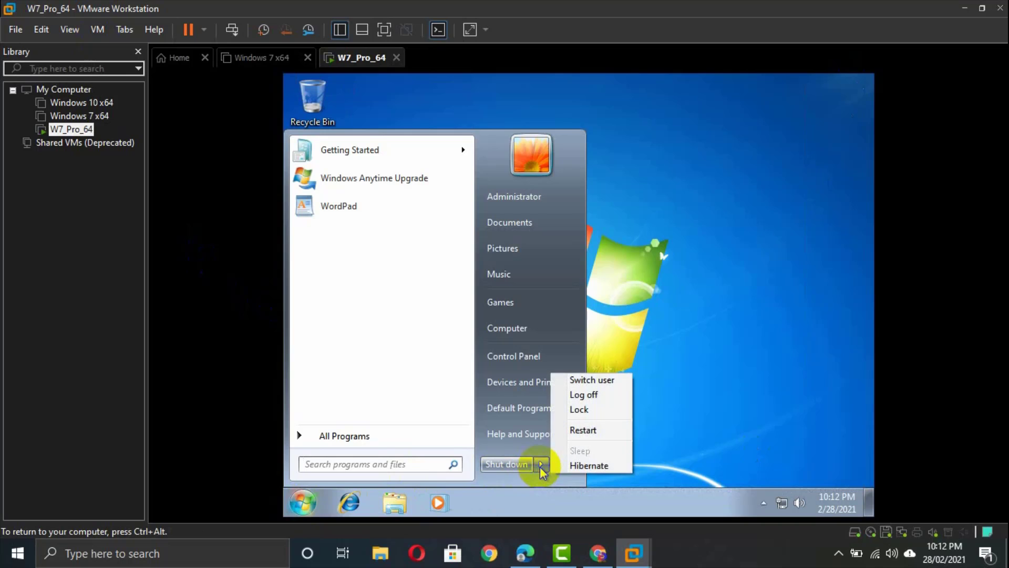
pyautogui.click(589, 434)
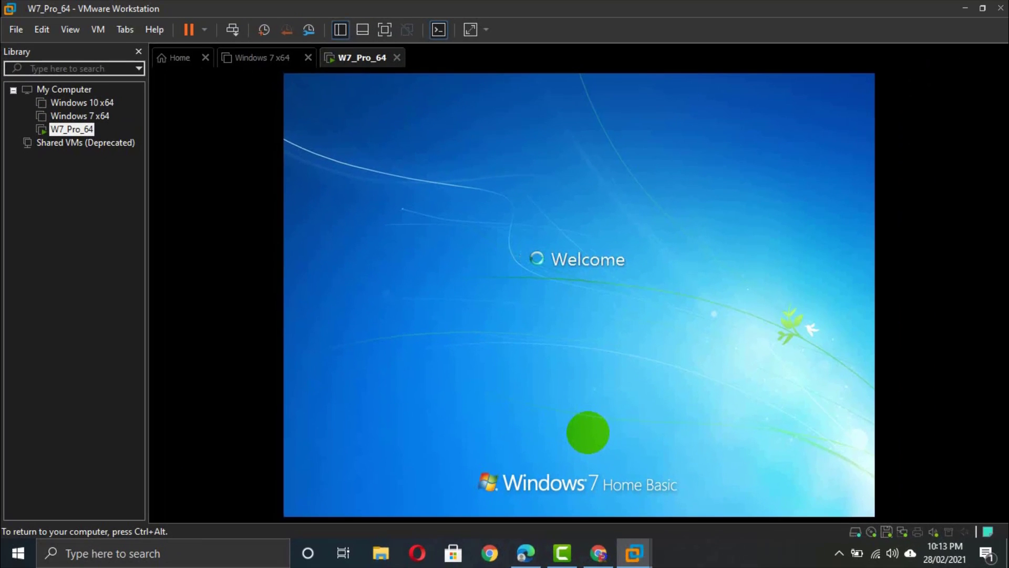
# - Test moving the mouse between host and guest by repeatedly grabbing and releasing input on the W7_Pro_64 desktop
pyautogui.hotkey('ctrl', 'alt')
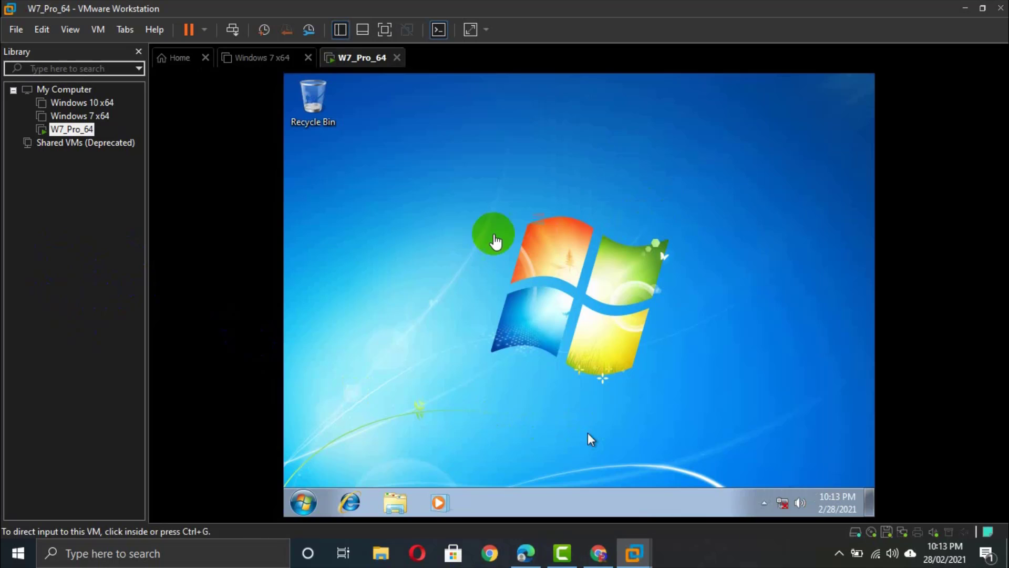
pyautogui.click(439, 239)
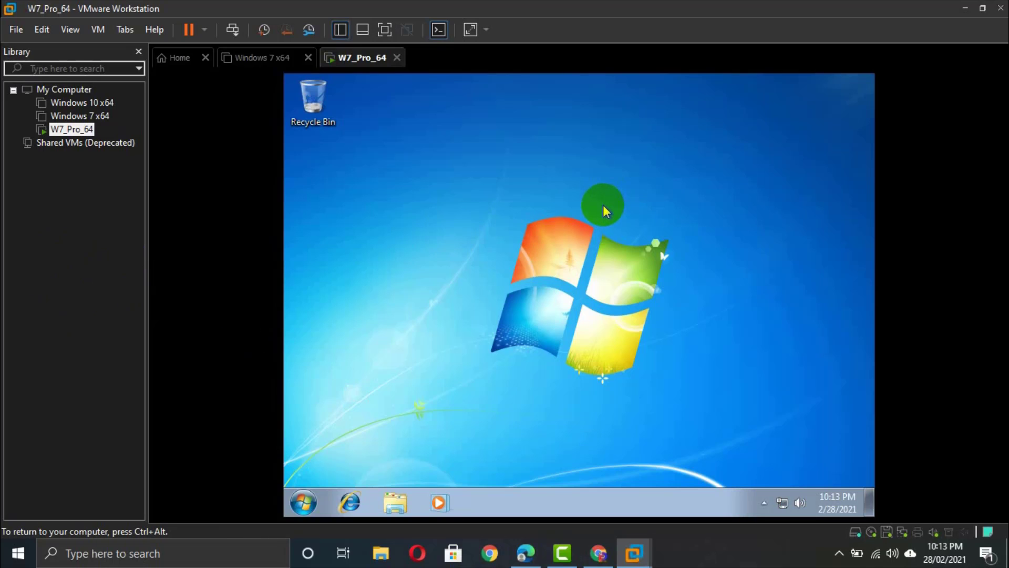
pyautogui.hotkey('ctrl', 'alt')
pyautogui.click(355, 182)
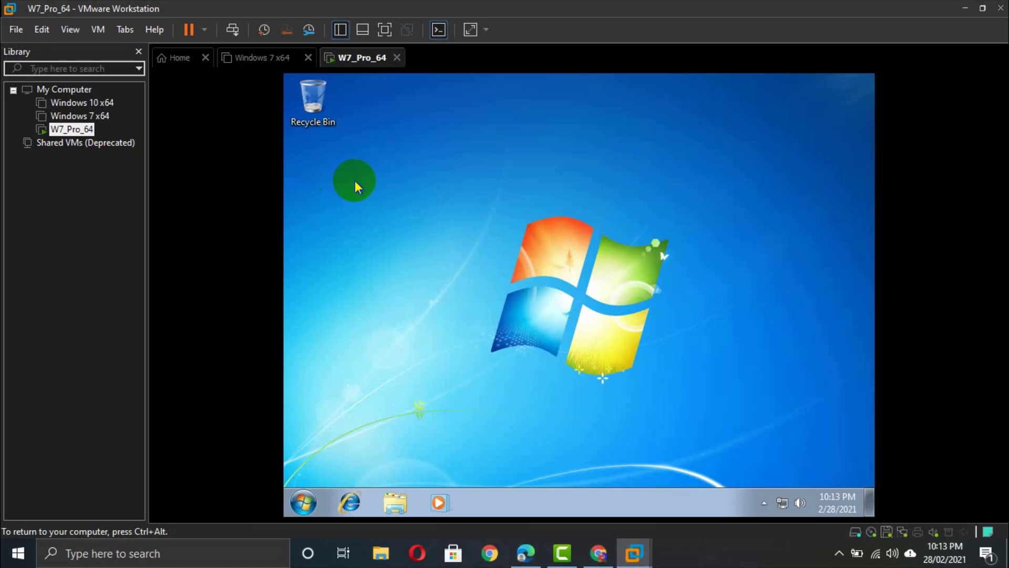
pyautogui.hotkey('ctrl', 'alt')
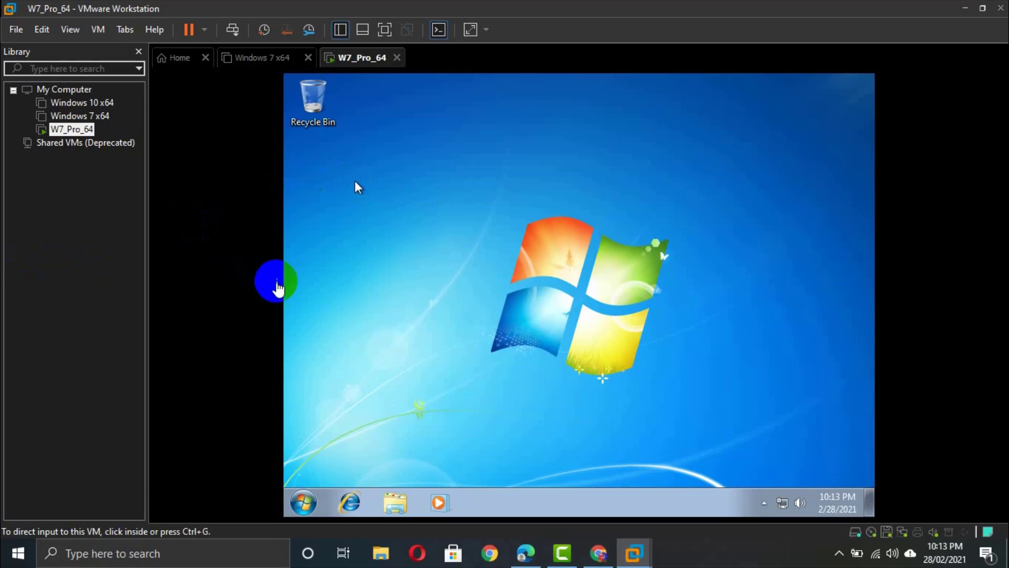
pyautogui.click(461, 277)
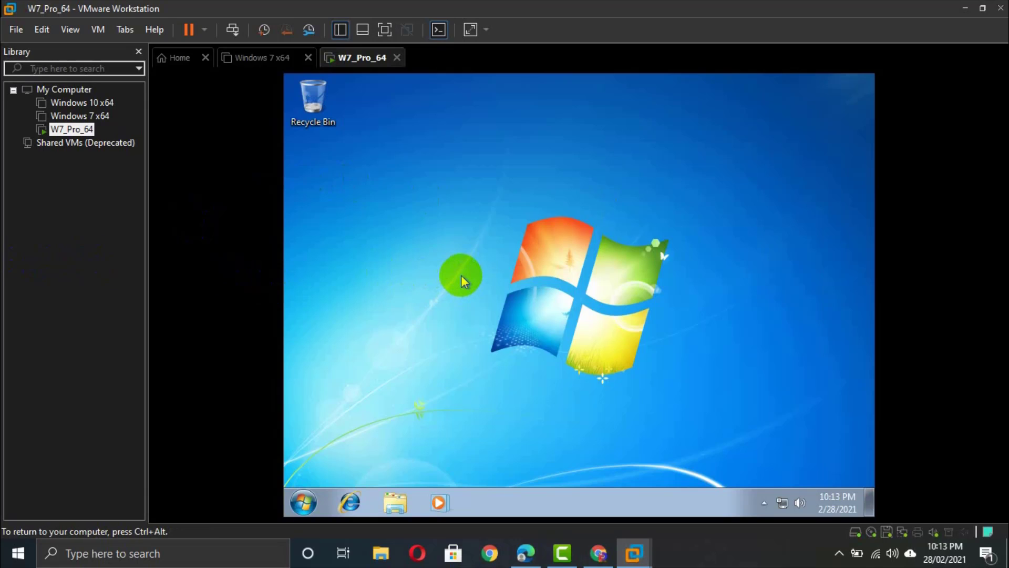
pyautogui.hotkey('ctrl', 'alt')
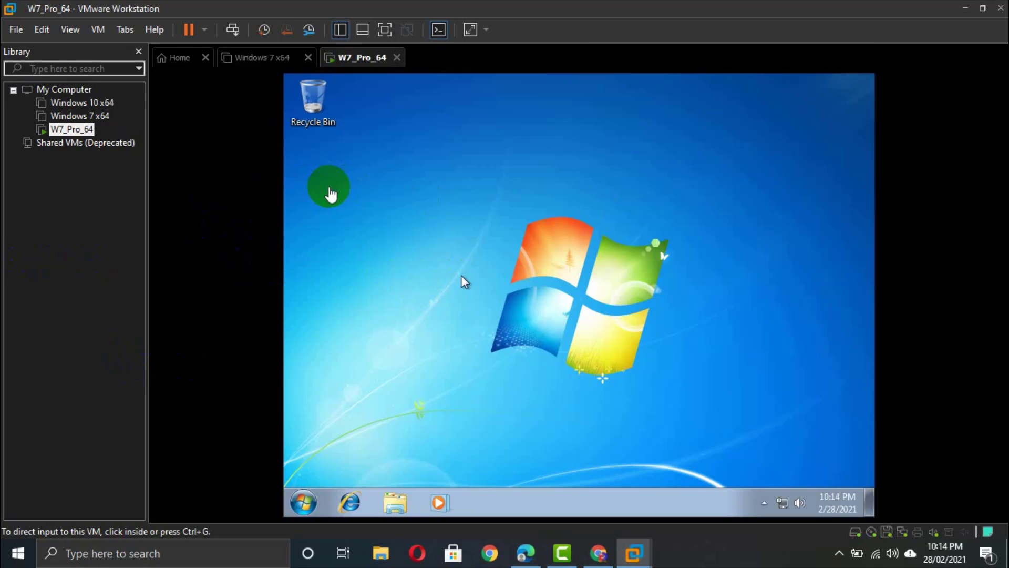
# - Inspect the drives under Computer in the W7_Pro_64 guest, then release input back to the host
pyautogui.click(396, 513)
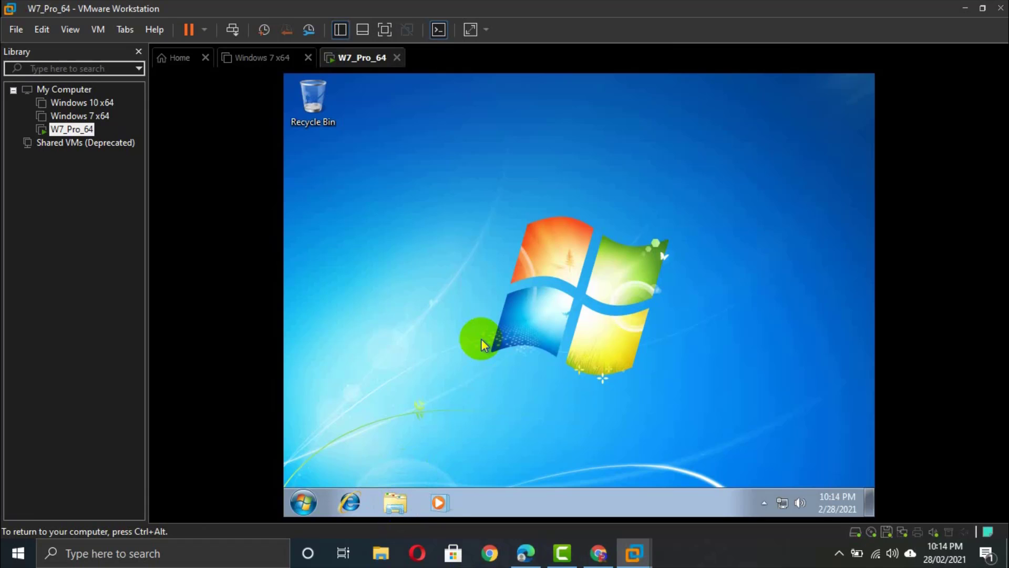
pyautogui.click(398, 507)
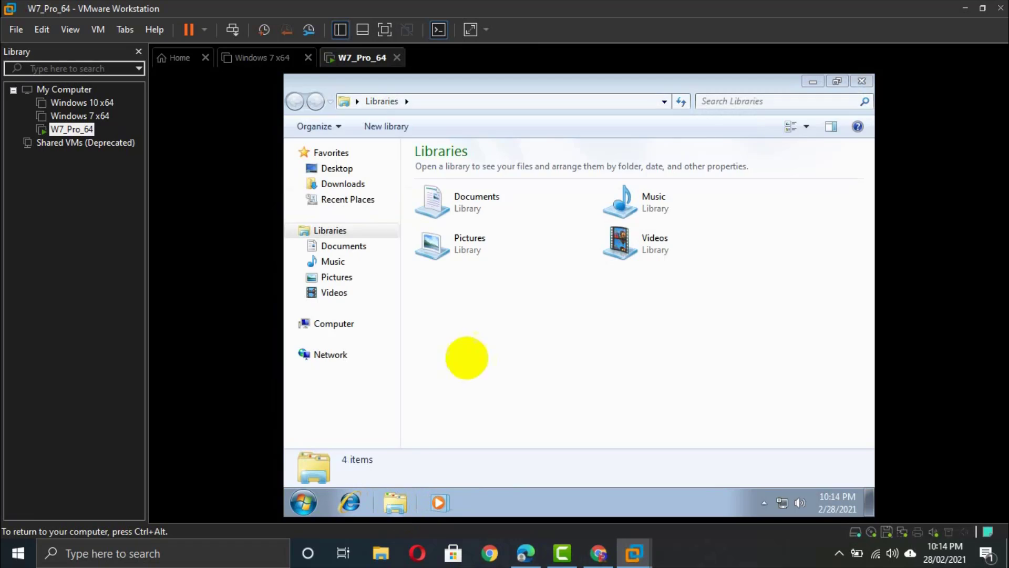
pyautogui.click(357, 328)
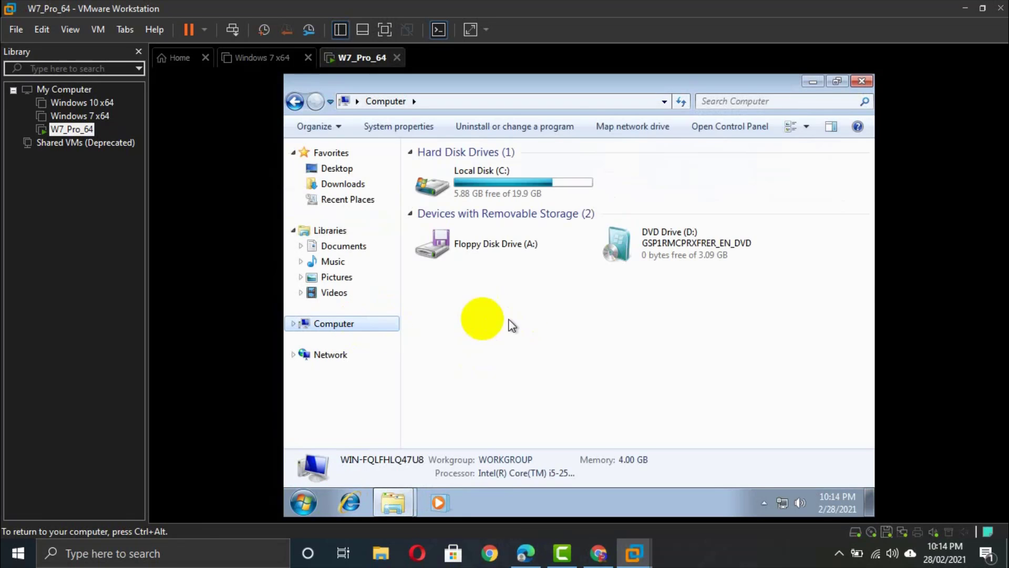
pyautogui.hotkey('ctrl', 'alt')
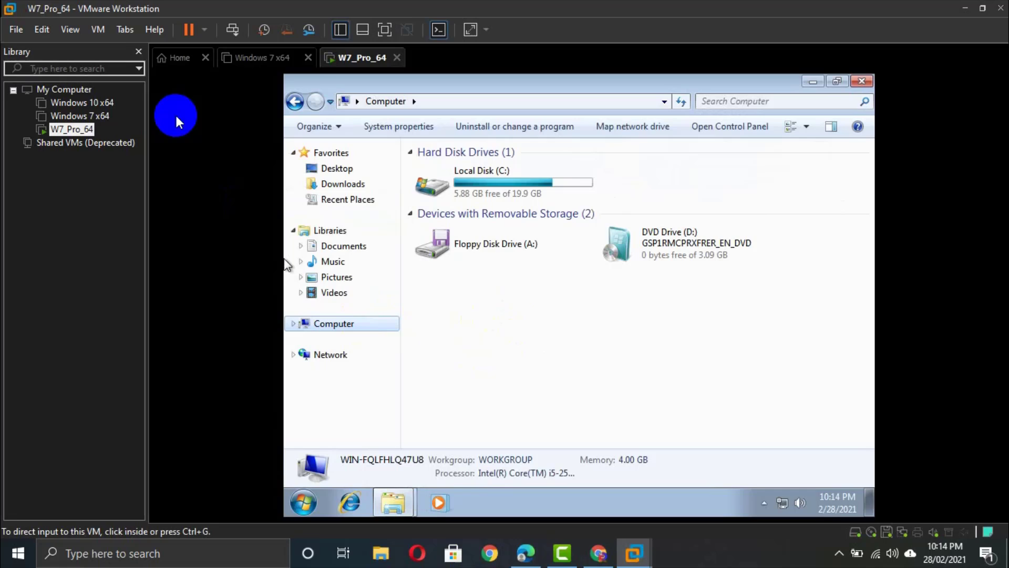
pyautogui.click(99, 30)
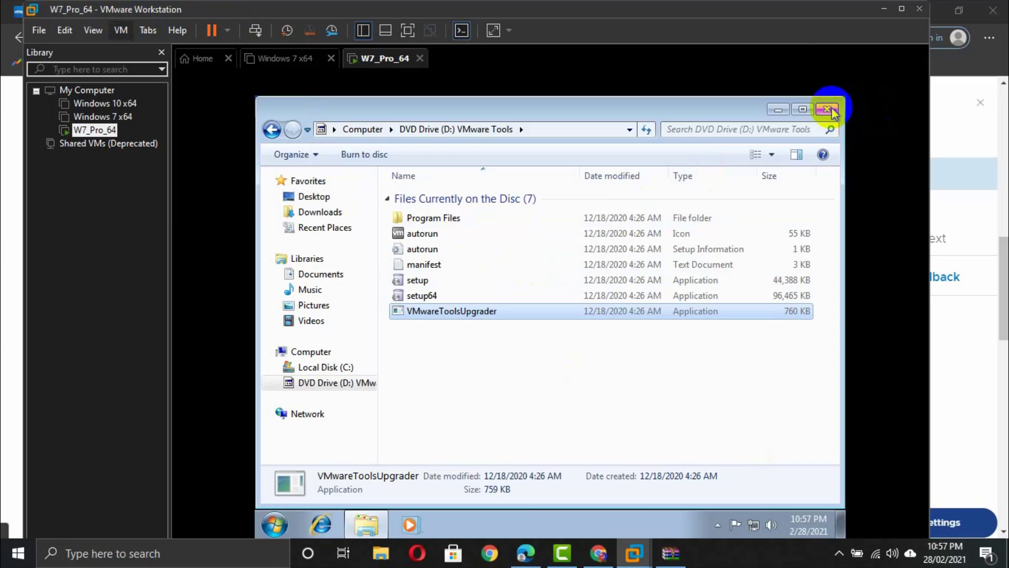
# - Close the VMware Tools DVD window in the guest and shut down Windows 7
pyautogui.click(832, 107)
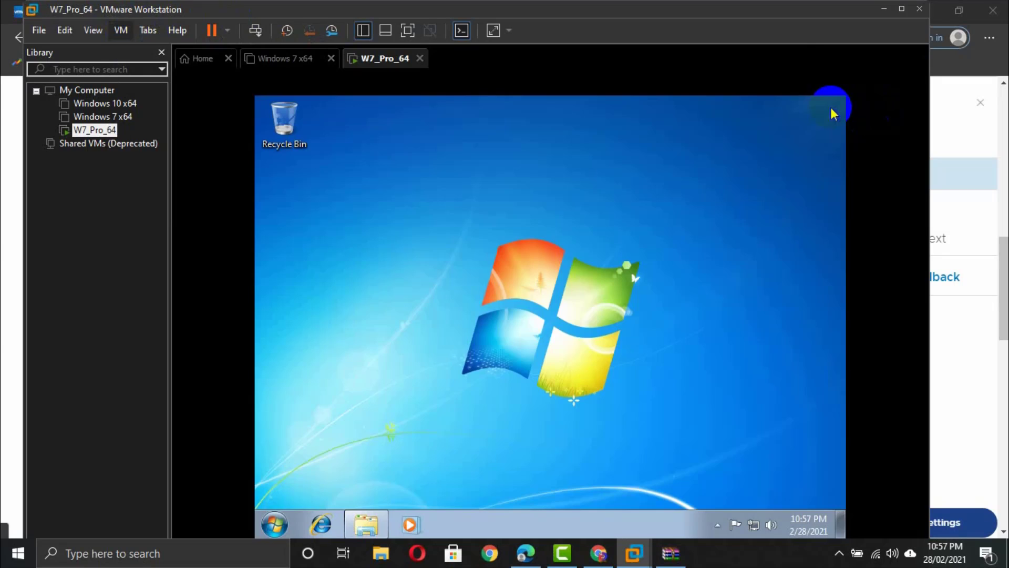
pyautogui.click(274, 524)
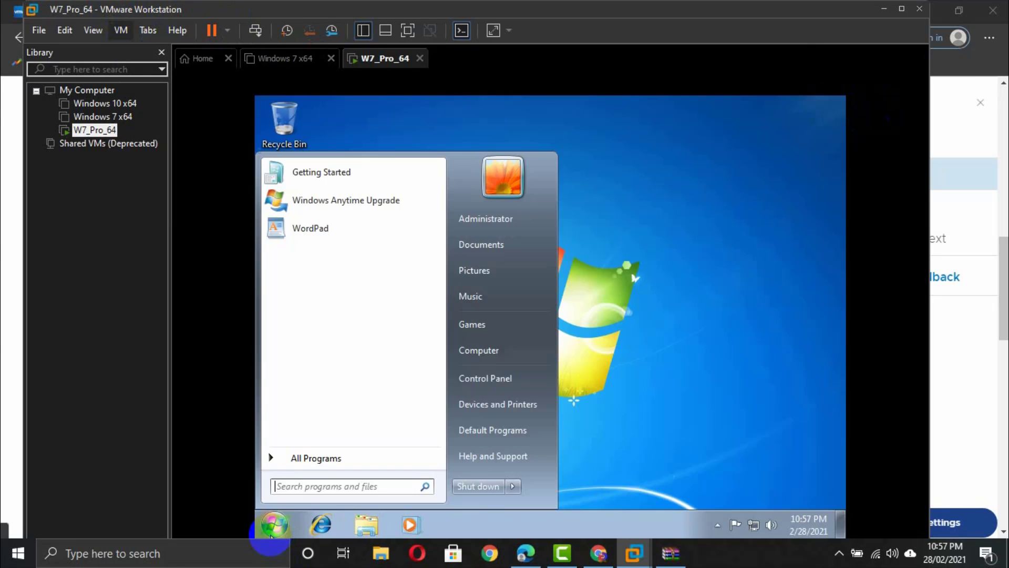
pyautogui.click(472, 486)
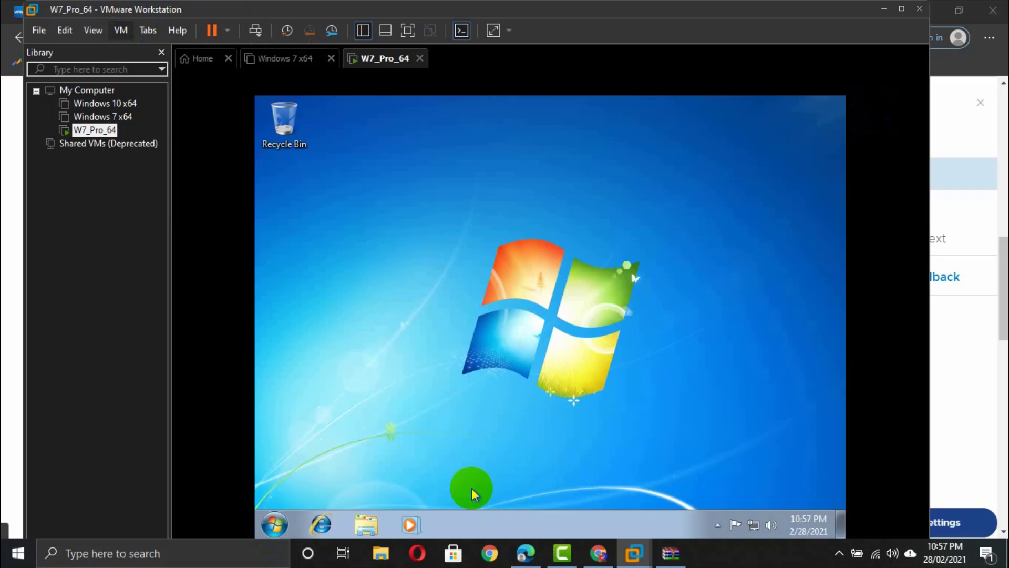
# - Review the hard disk and CD/DVD (SATA) settings of W7_Pro_64, dismiss the Removable Devices hint, and close the settings
pyautogui.click(122, 29)
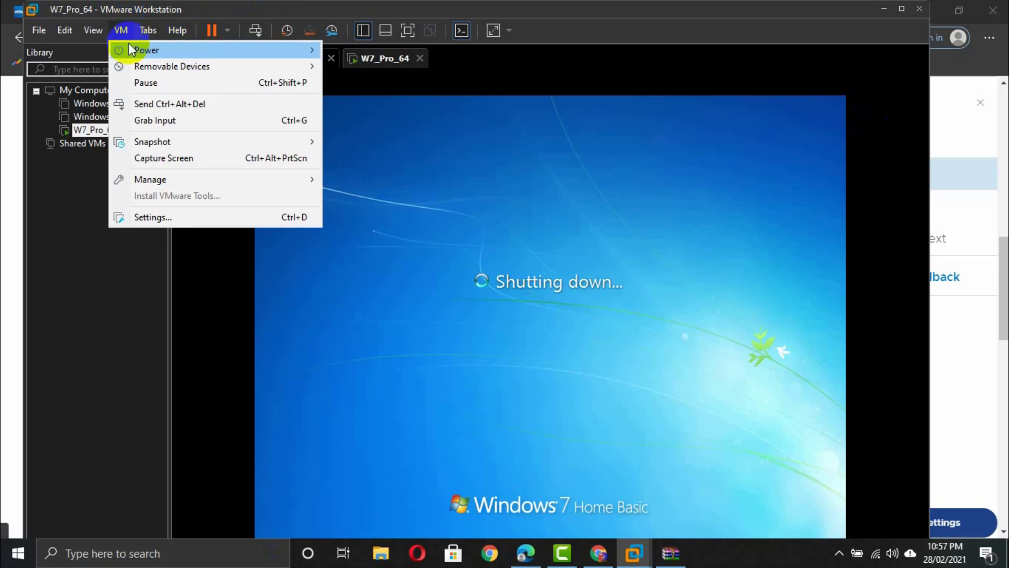
pyautogui.click(182, 216)
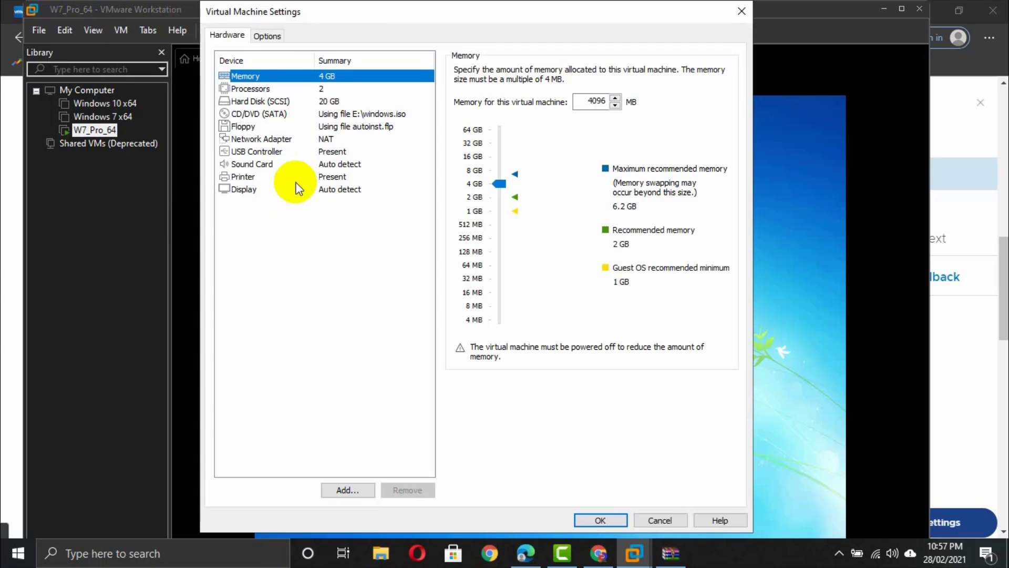
pyautogui.click(325, 104)
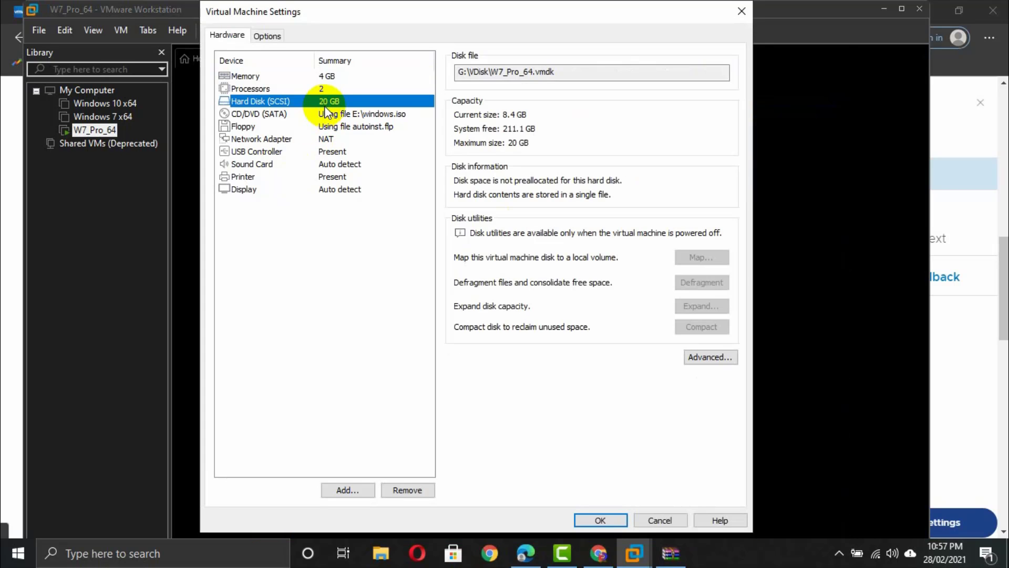
pyautogui.click(328, 113)
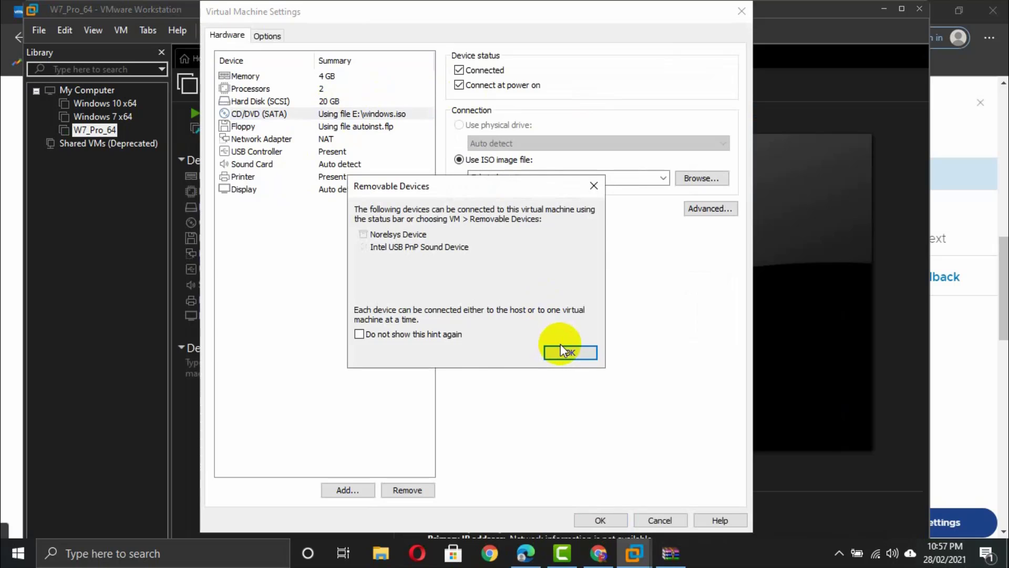
pyautogui.click(561, 346)
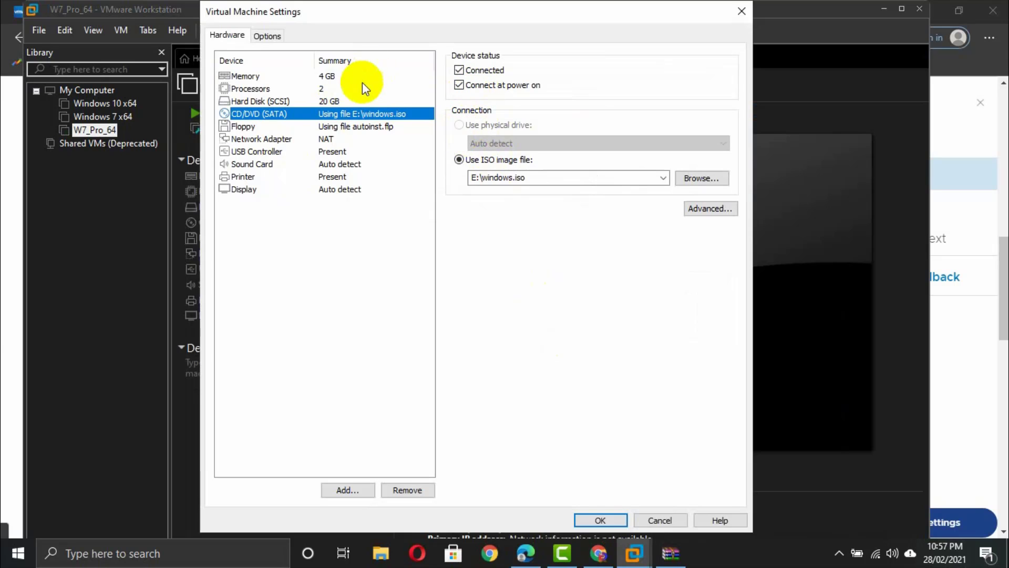
pyautogui.click(735, 12)
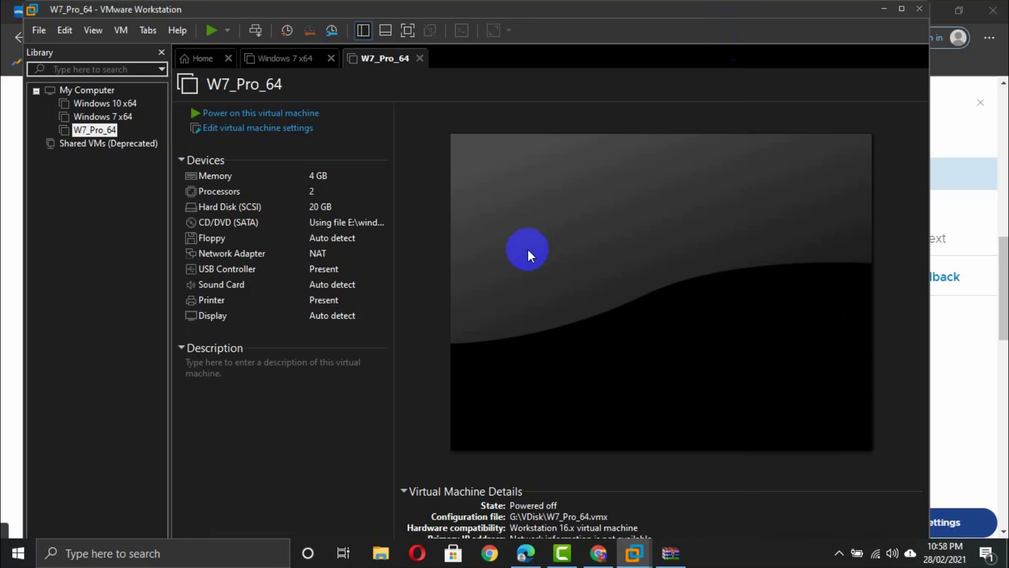
# - Switch the CD/DVD (SATA) device of W7_Pro_64 from the ISO image to a physical drive with Auto detect and save the settings
pyautogui.click(132, 31)
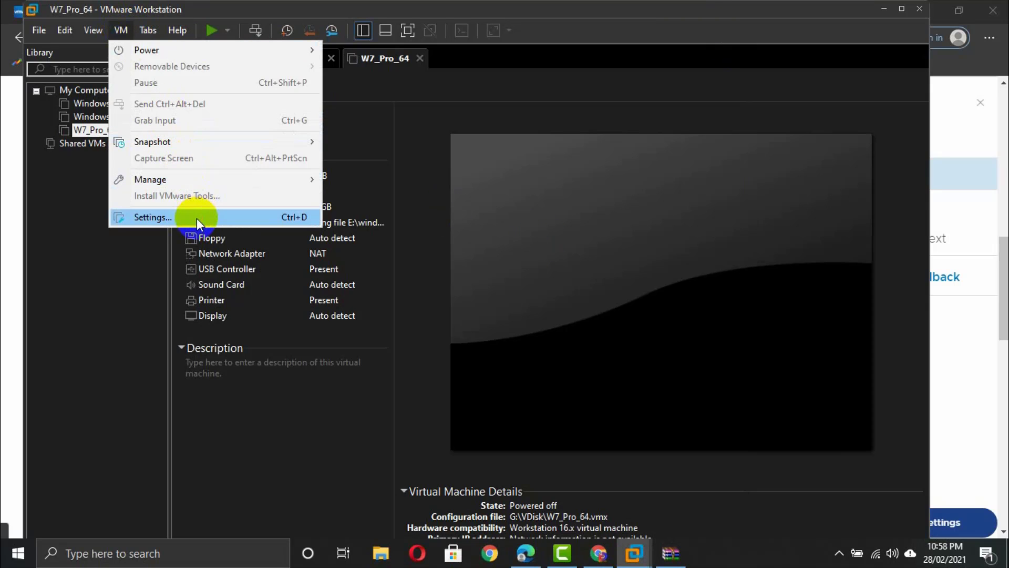
pyautogui.click(414, 244)
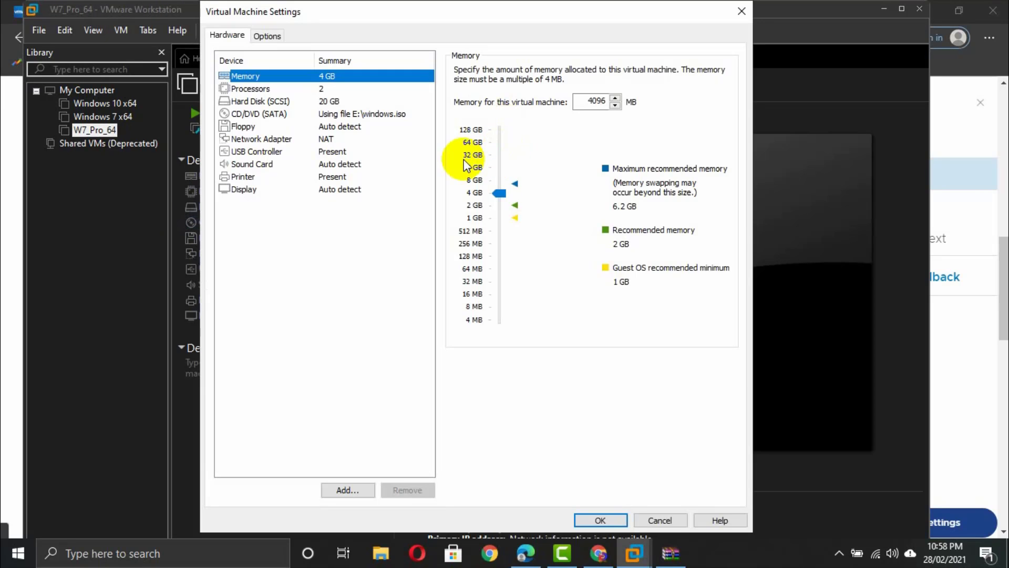
pyautogui.click(285, 101)
pyautogui.click(287, 126)
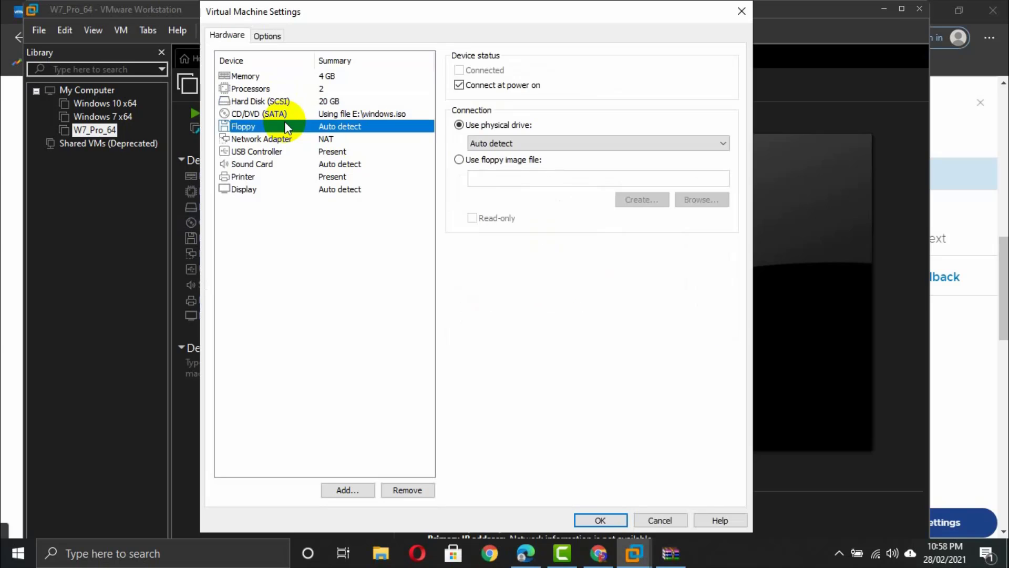
pyautogui.click(292, 115)
pyautogui.click(459, 125)
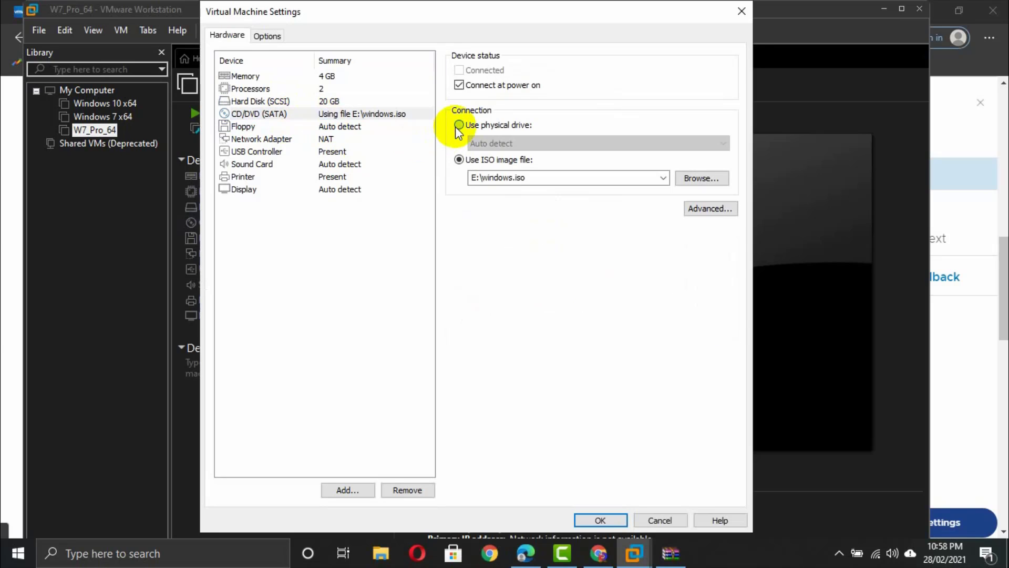
pyautogui.click(497, 144)
pyautogui.click(494, 144)
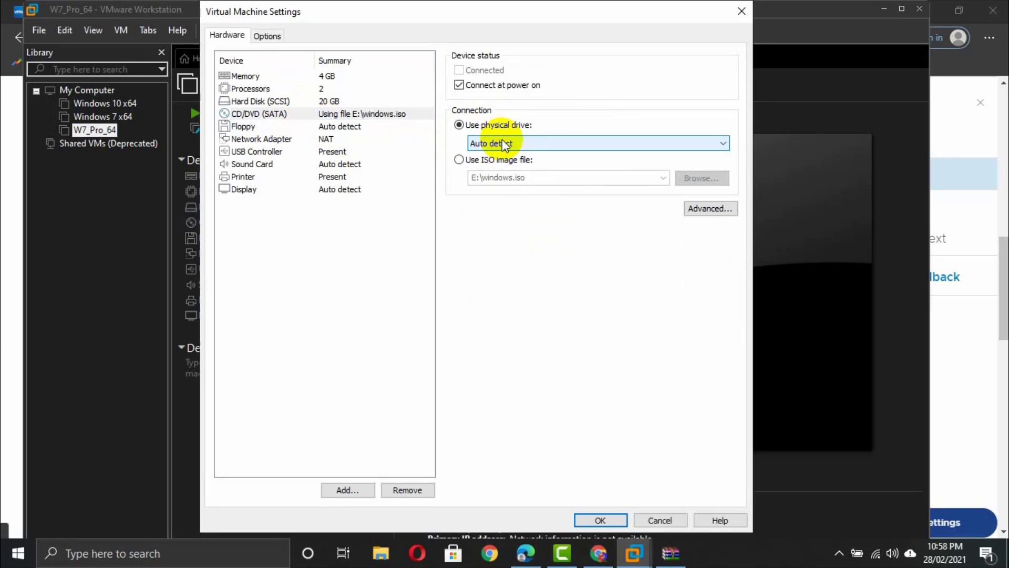
pyautogui.click(598, 516)
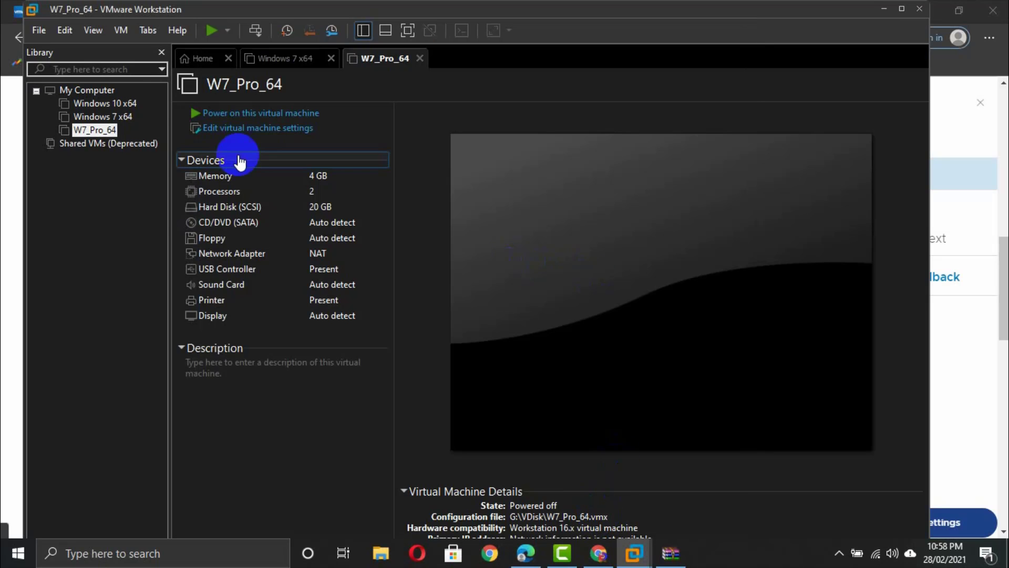
# - Power on W7_Pro_64 and agree to try connecting the virtual device sata0:1 at every power-on
pyautogui.click(249, 113)
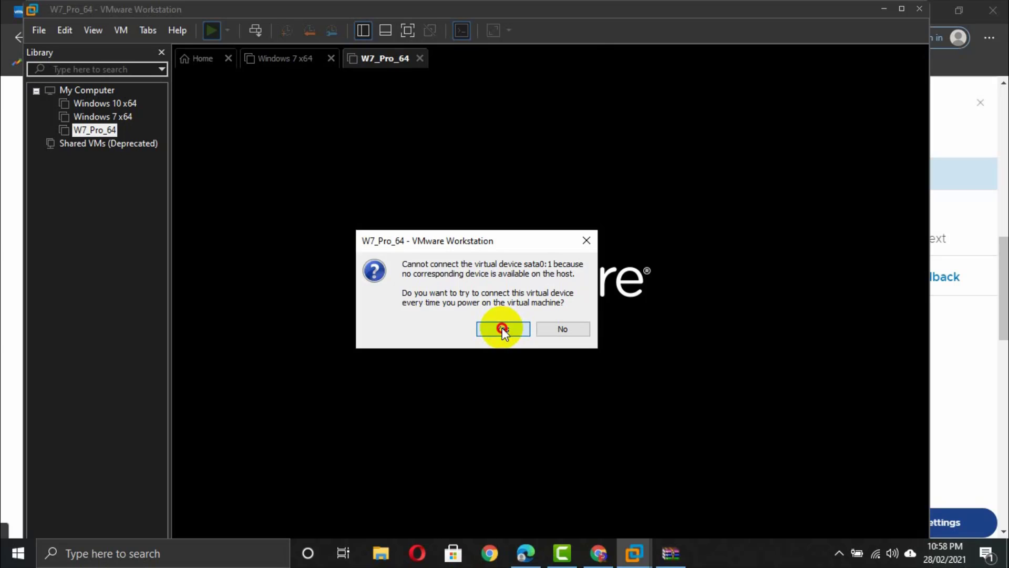
pyautogui.click(503, 328)
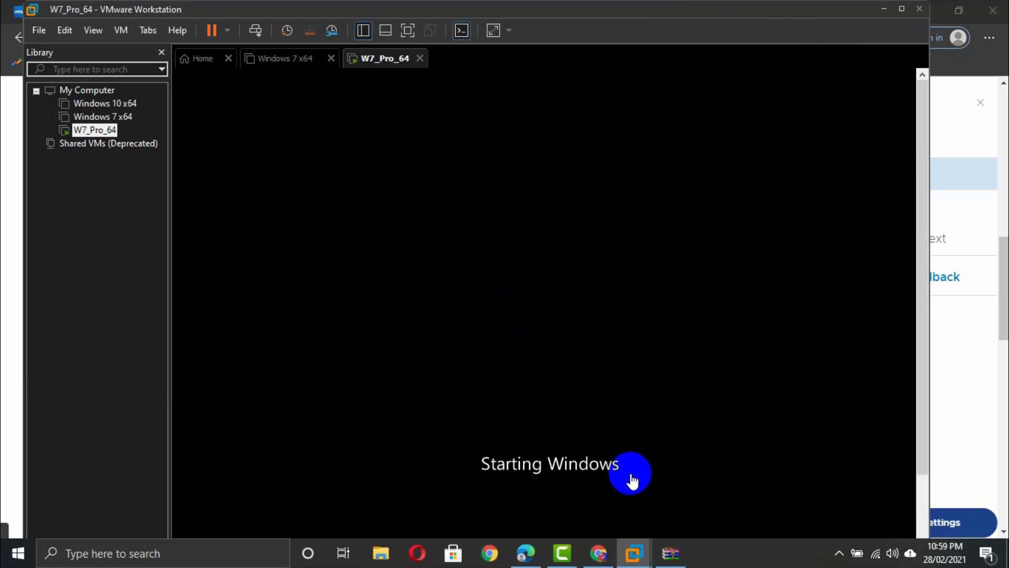
pyautogui.click(598, 551)
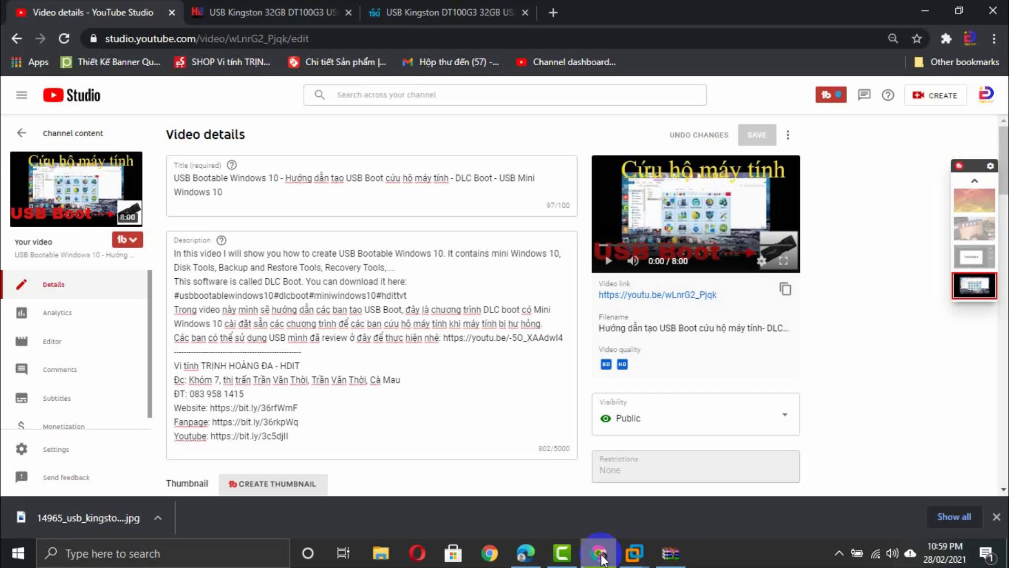
pyautogui.click(601, 557)
pyautogui.click(601, 557)
pyautogui.click(601, 557)
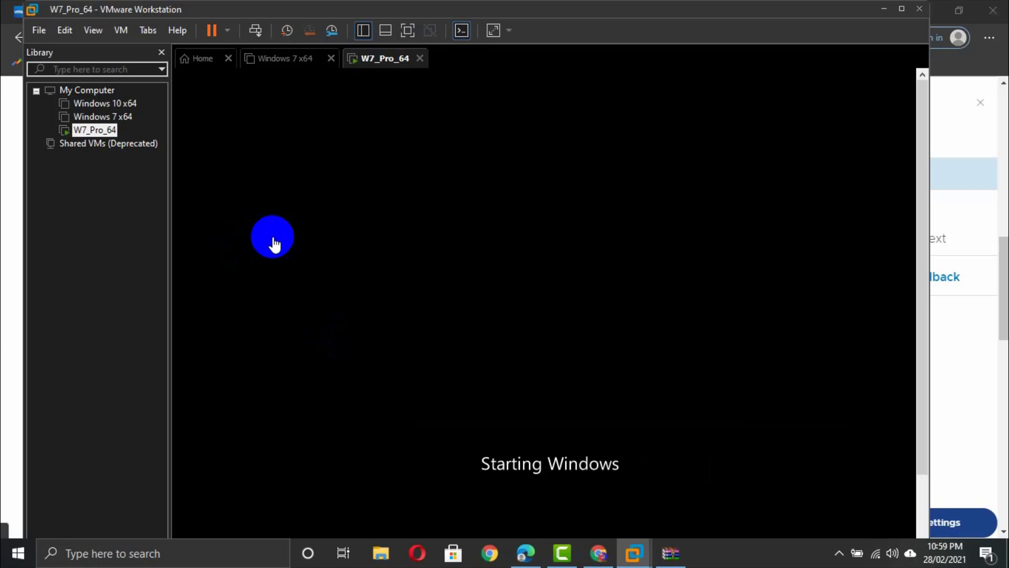
# - Check whether Install VMware Tools is available while W7_Pro_64 is starting
pyautogui.click(123, 33)
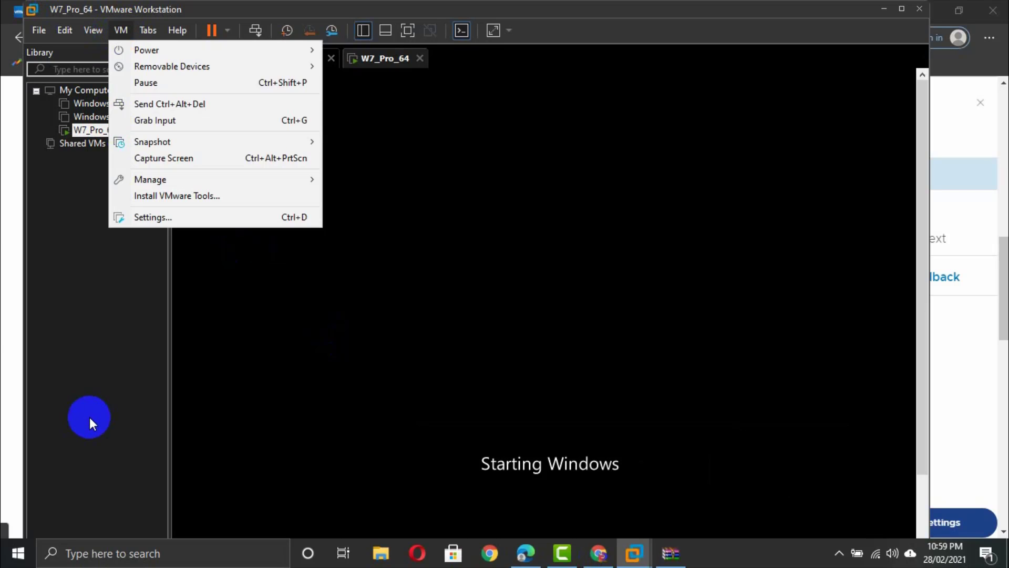
pyautogui.click(86, 416)
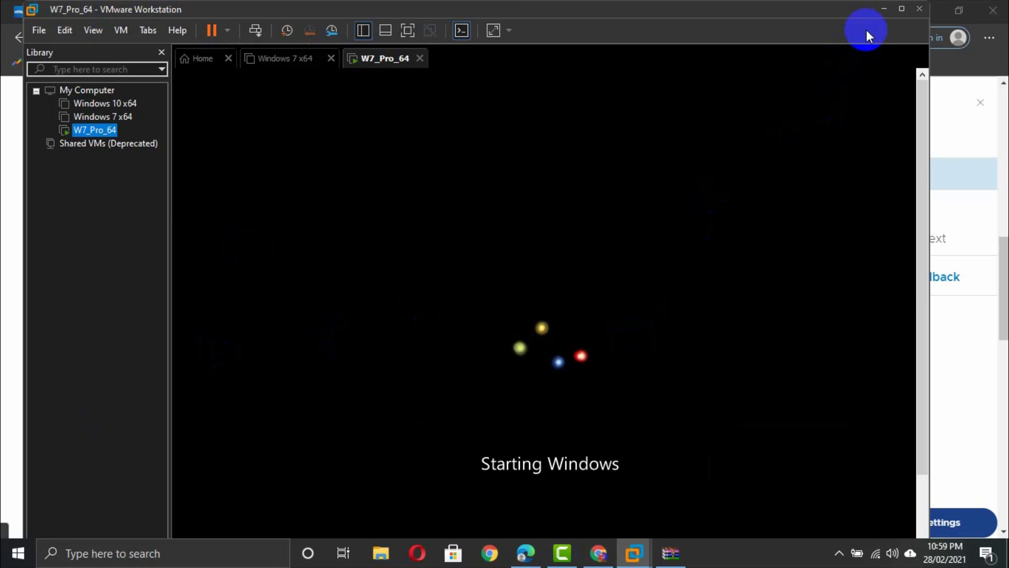
# - Minimize the browser behind the virtual machine window, maximize VMware Workstation, and direct input to the guest
pyautogui.click(940, 13)
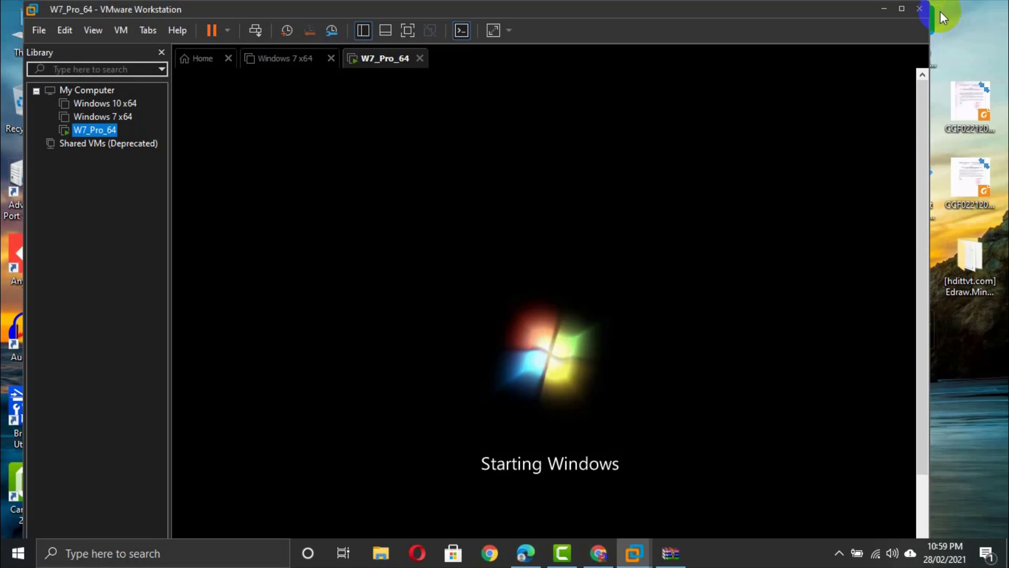
pyautogui.click(901, 13)
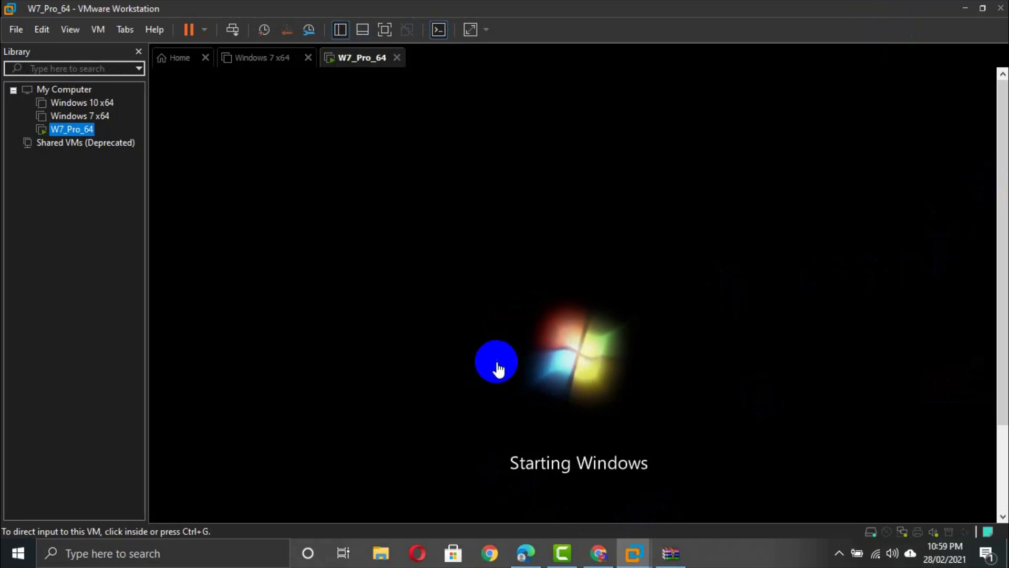
pyautogui.click(497, 362)
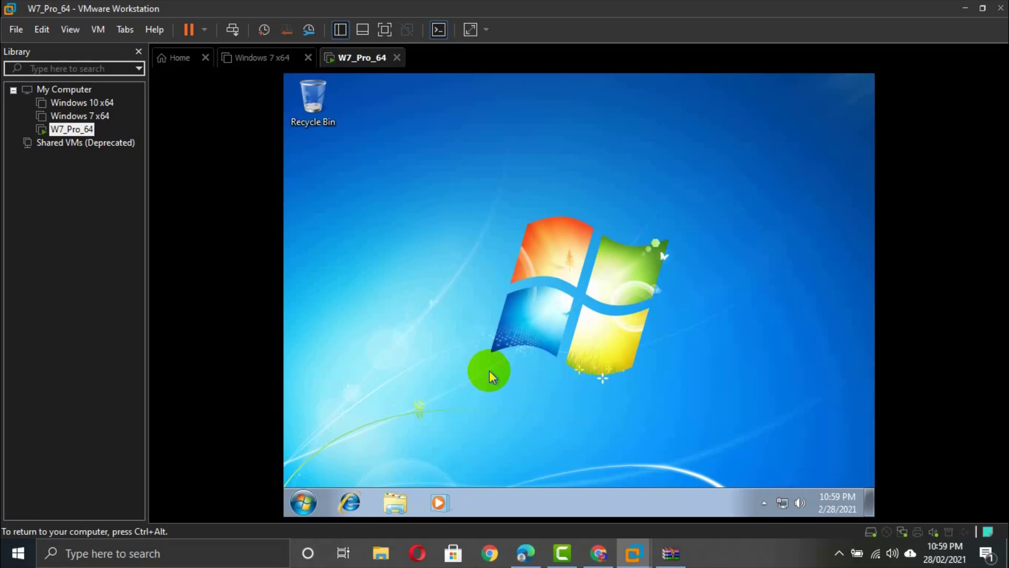
# - Release input from the guest, examine the CD/DVD (SATA) connection settings of the running W7_Pro_64, and close the settings
pyautogui.hotkey('ctrl', 'alt')
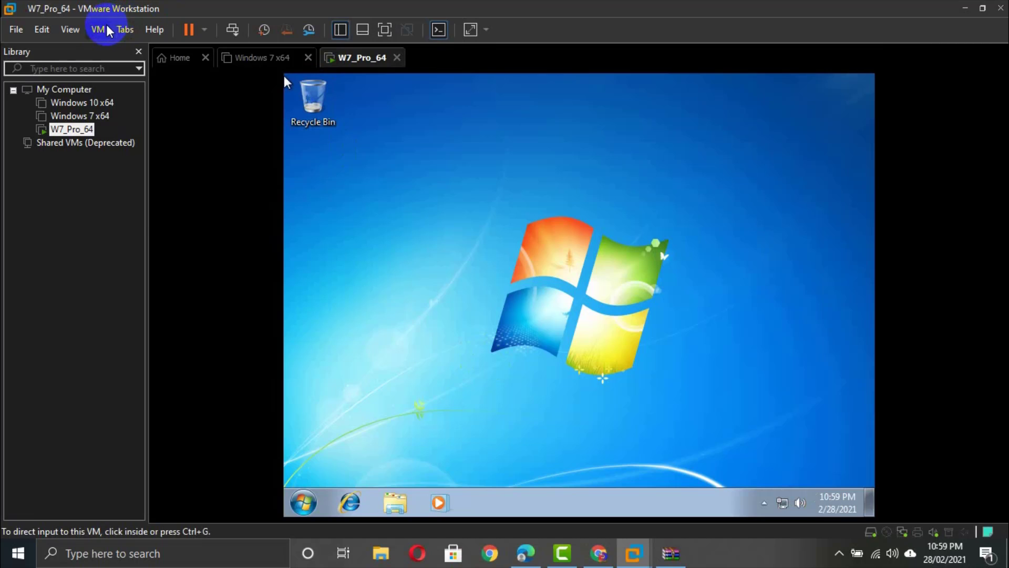
pyautogui.click(108, 31)
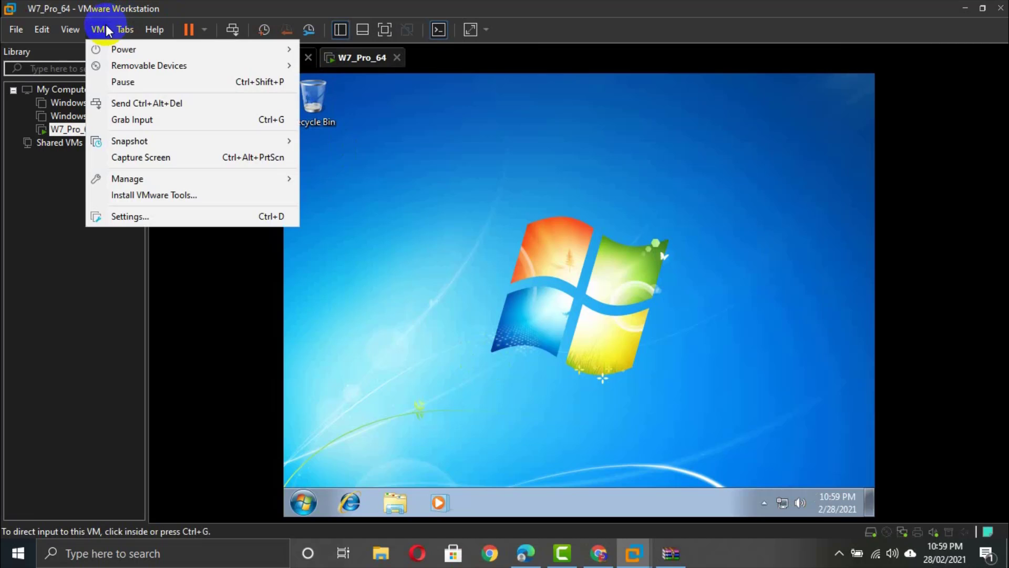
pyautogui.click(131, 215)
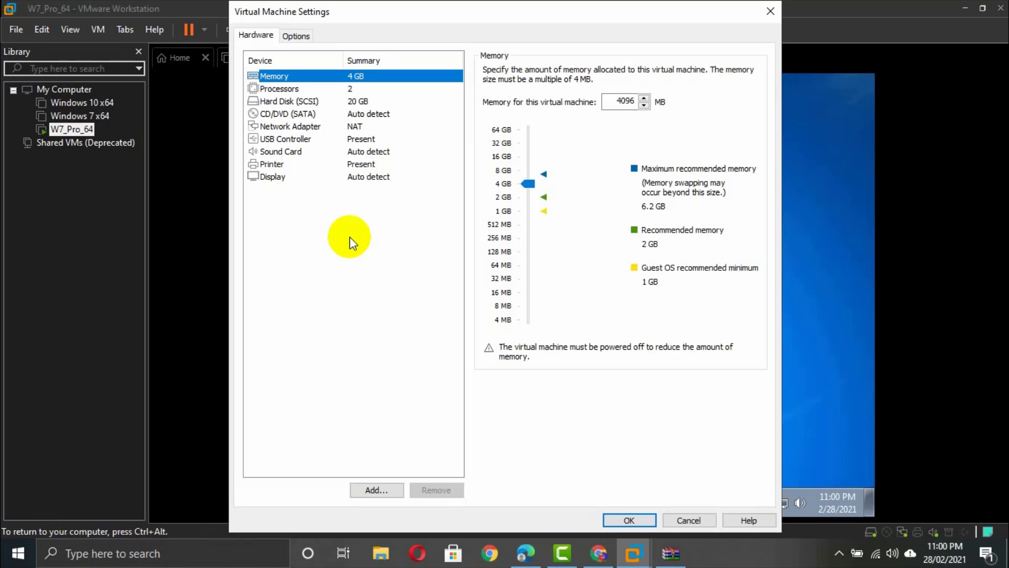
pyautogui.click(362, 116)
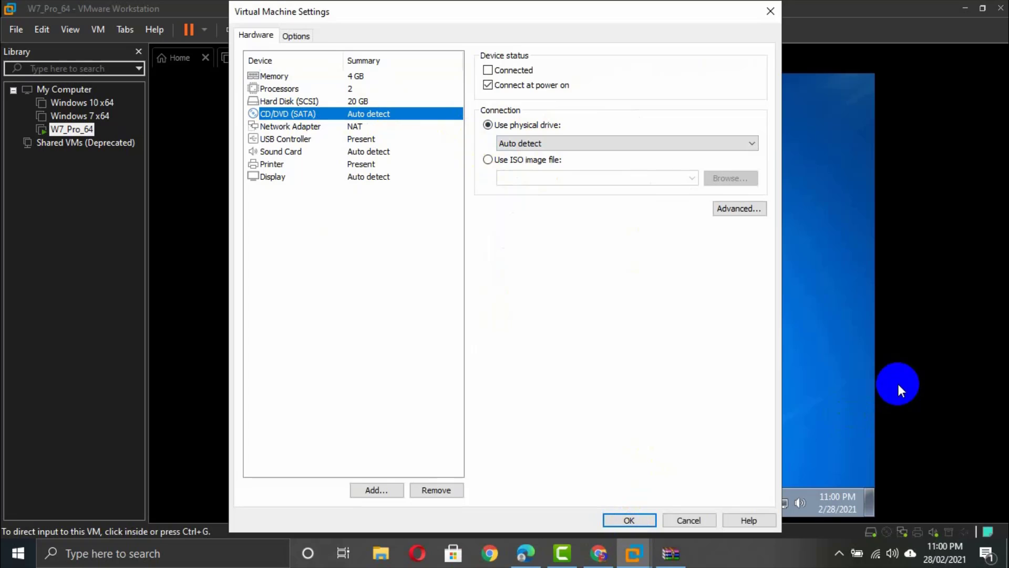
pyautogui.click(770, 11)
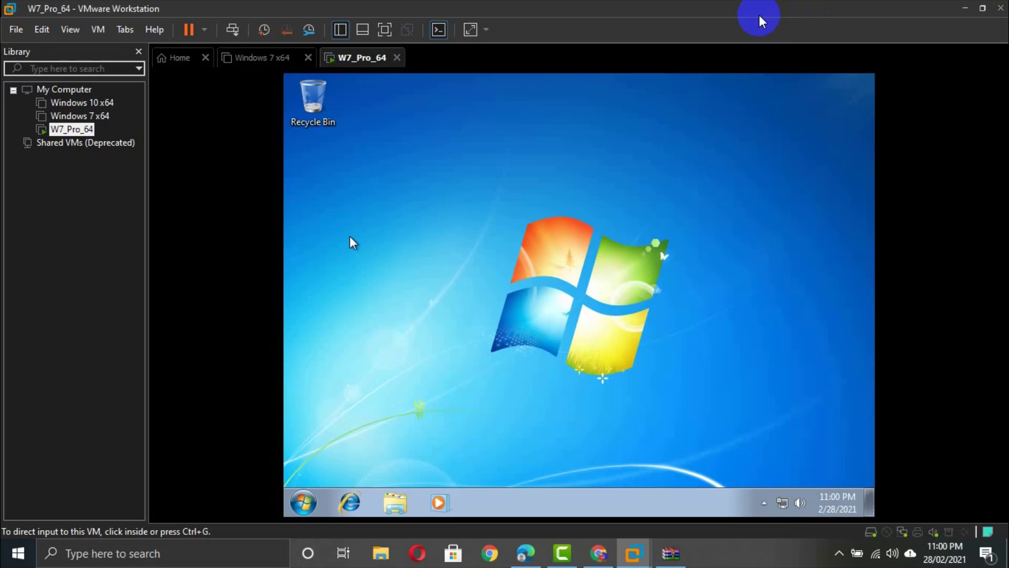
# - Start the VMware Tools installation for W7_Pro_64, release input from the guest, and dismiss the installation hint
pyautogui.click(98, 29)
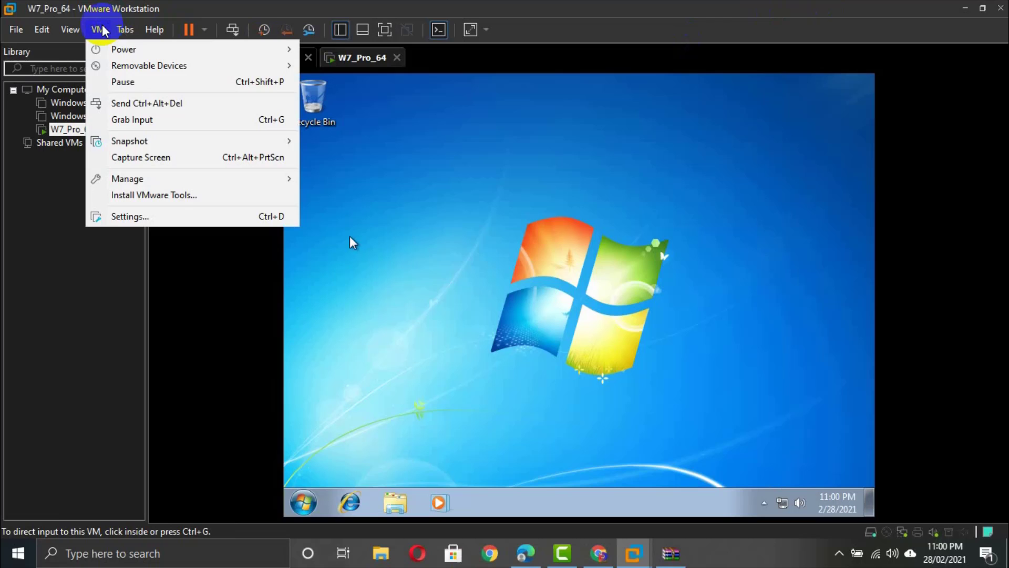
pyautogui.click(133, 195)
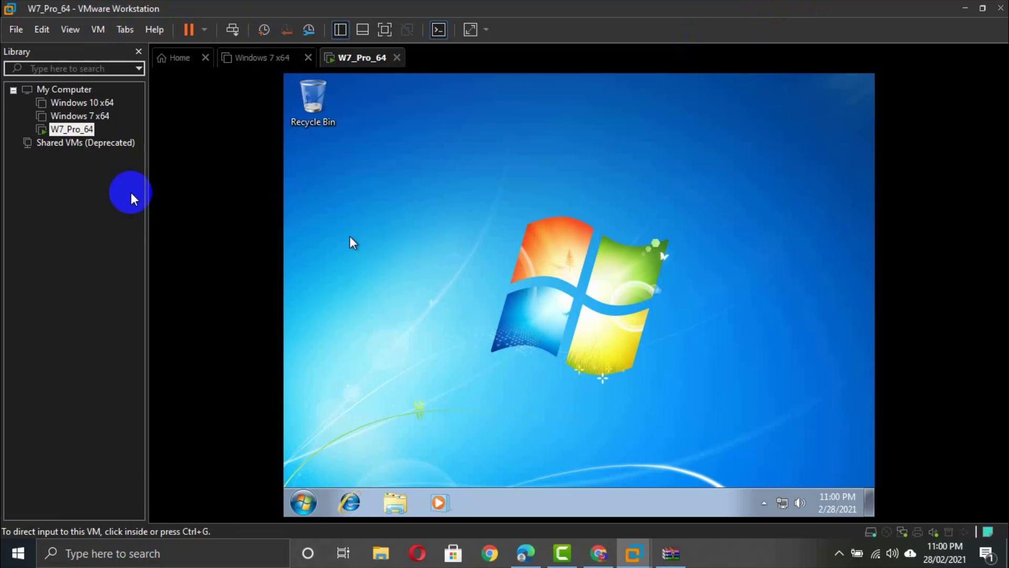
pyautogui.click(369, 283)
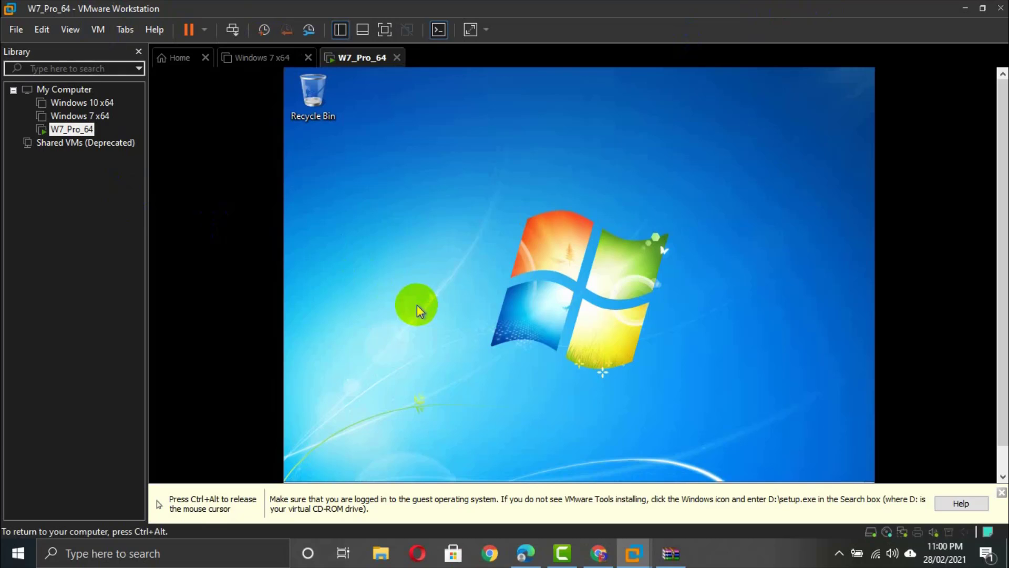
pyautogui.hotkey('ctrl', 'alt')
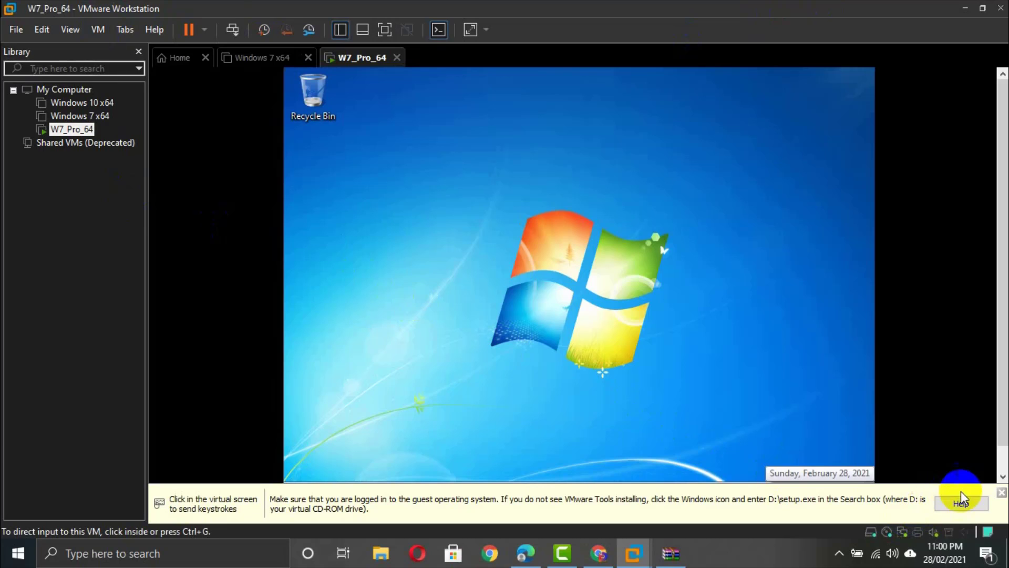
pyautogui.click(1002, 493)
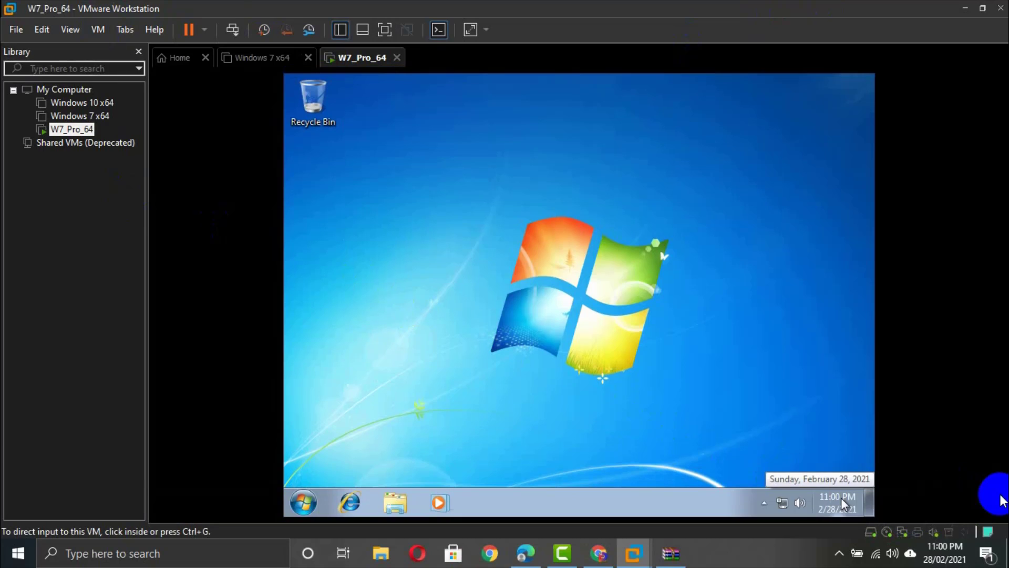
# - Open DVD Drive (D:) VMware Tools in the guest's Windows Explorer
pyautogui.click(657, 406)
pyautogui.click(391, 500)
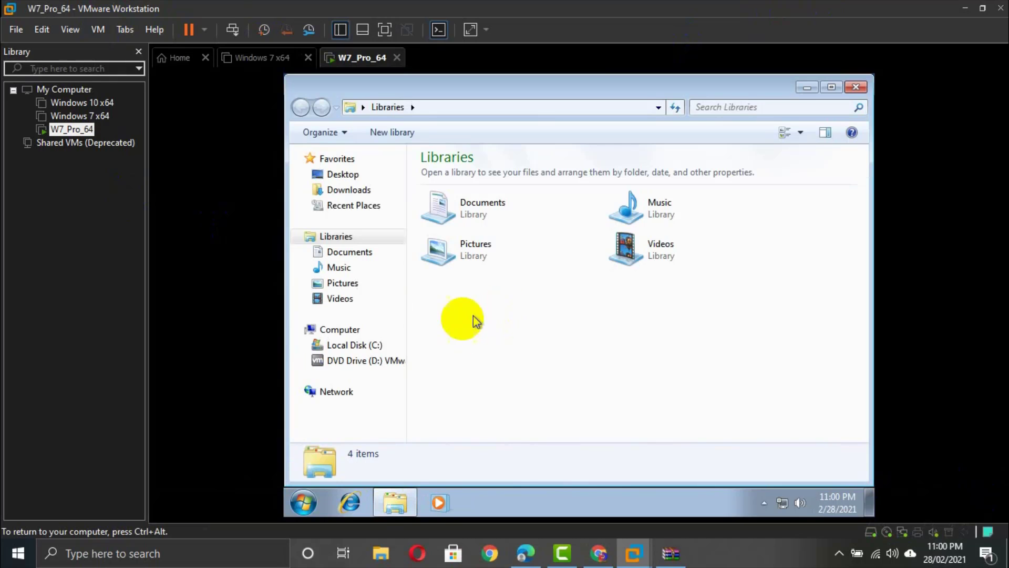
pyautogui.click(378, 360)
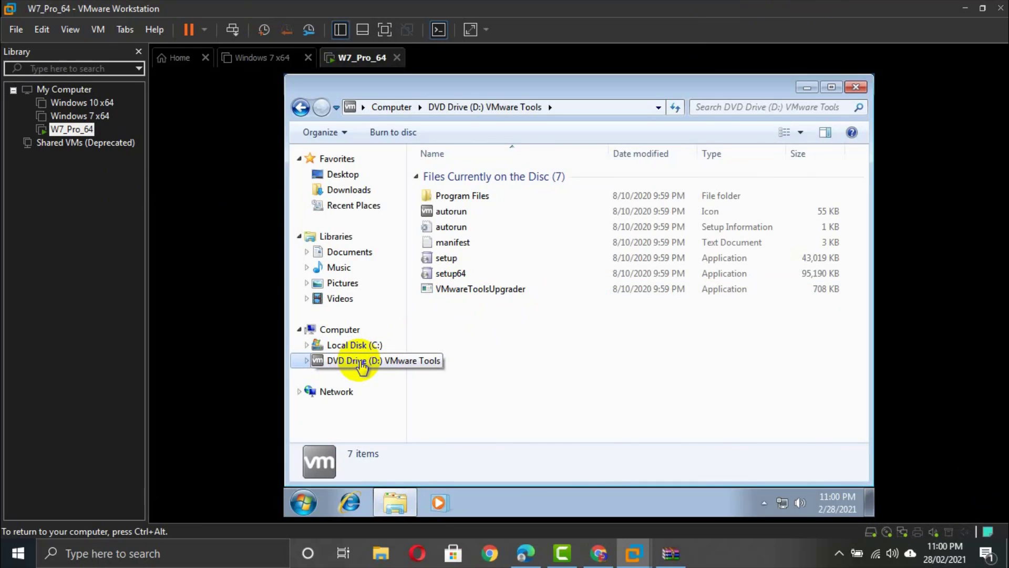
# - Run setup64 from the VMware Tools disc as administrator, close AutoPlay, and bring the installer window forward
pyautogui.click(438, 273)
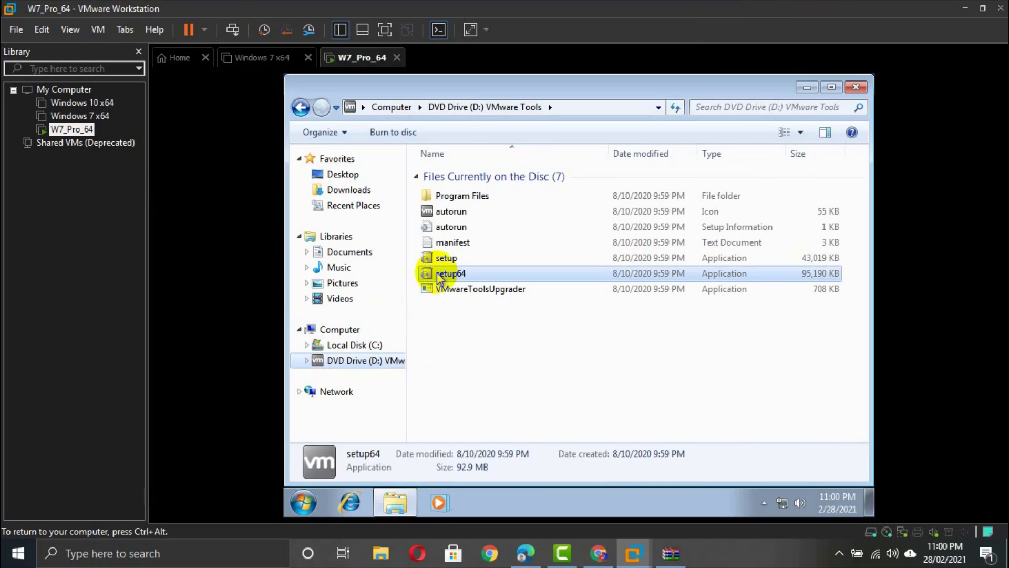
pyautogui.rightClick(438, 274)
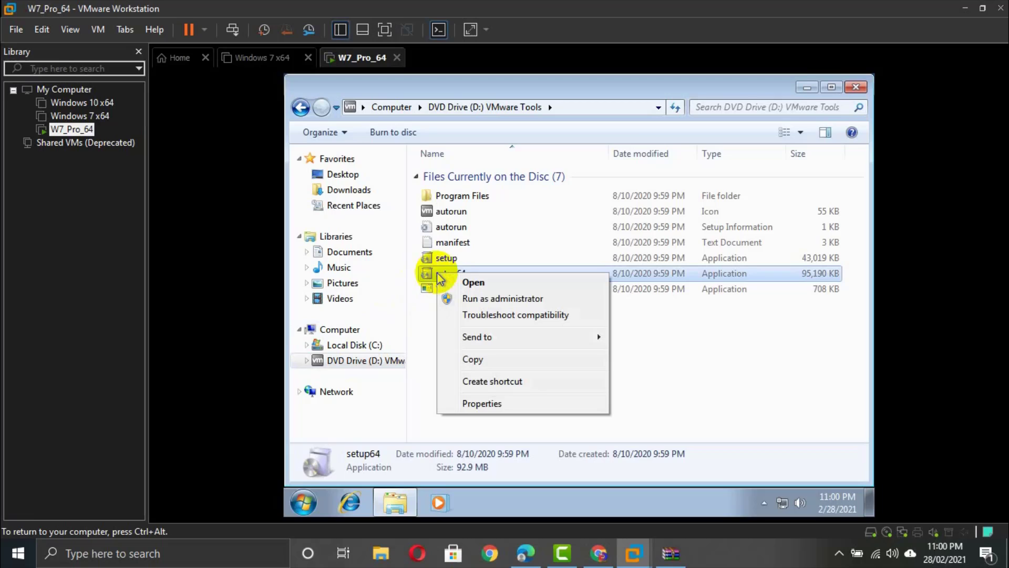
pyautogui.click(465, 298)
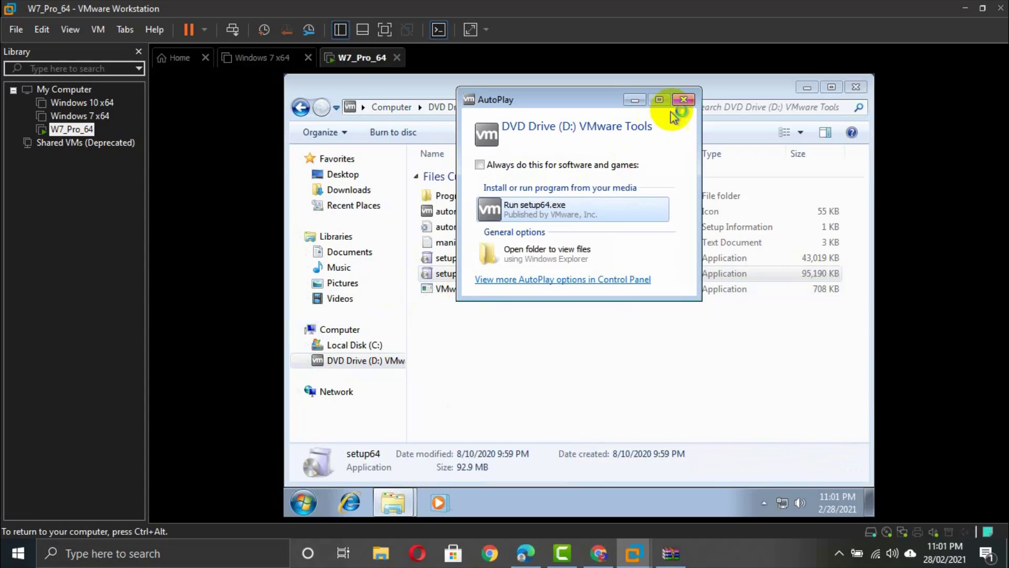
pyautogui.click(684, 101)
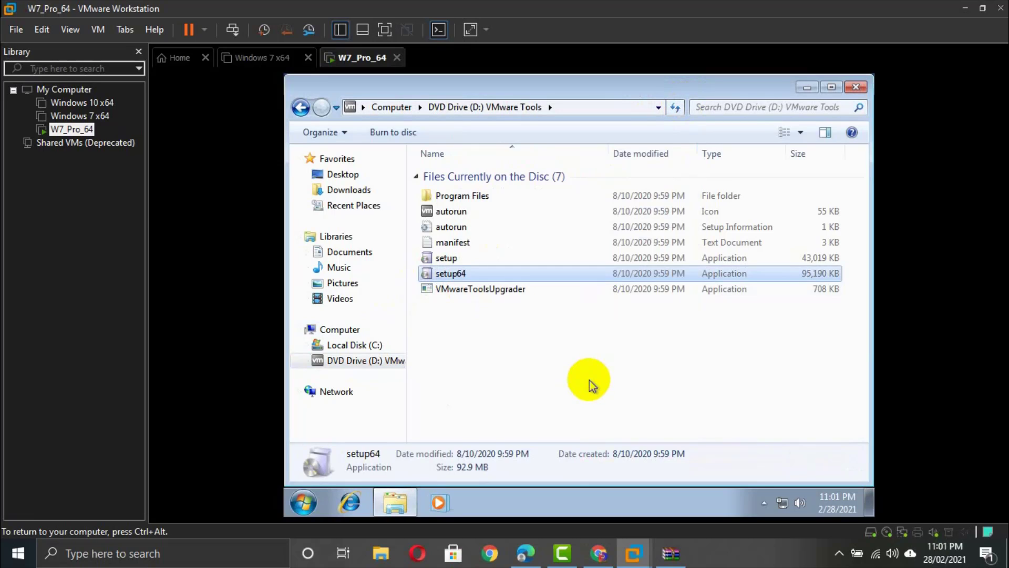
pyautogui.click(592, 386)
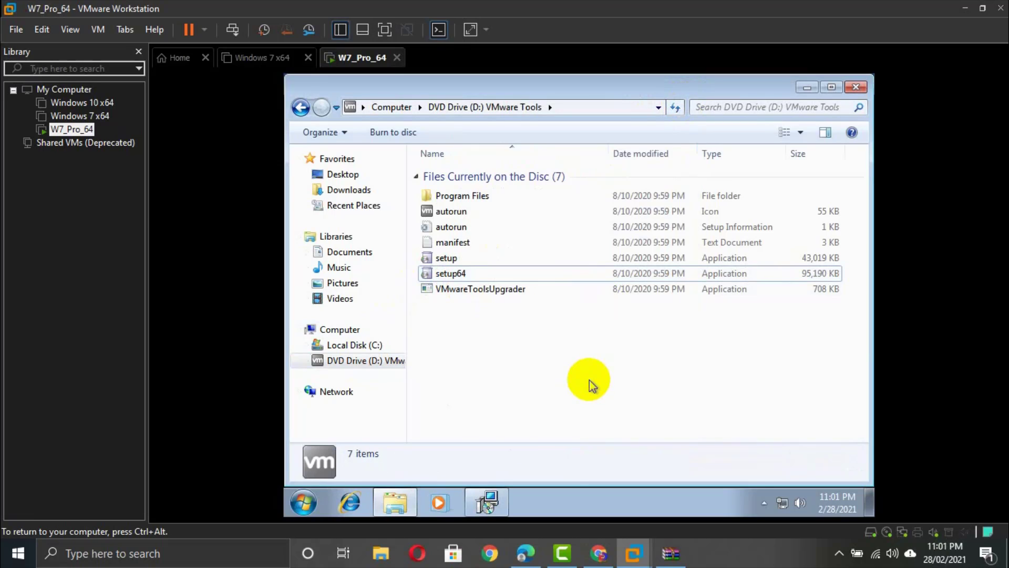
pyautogui.click(490, 506)
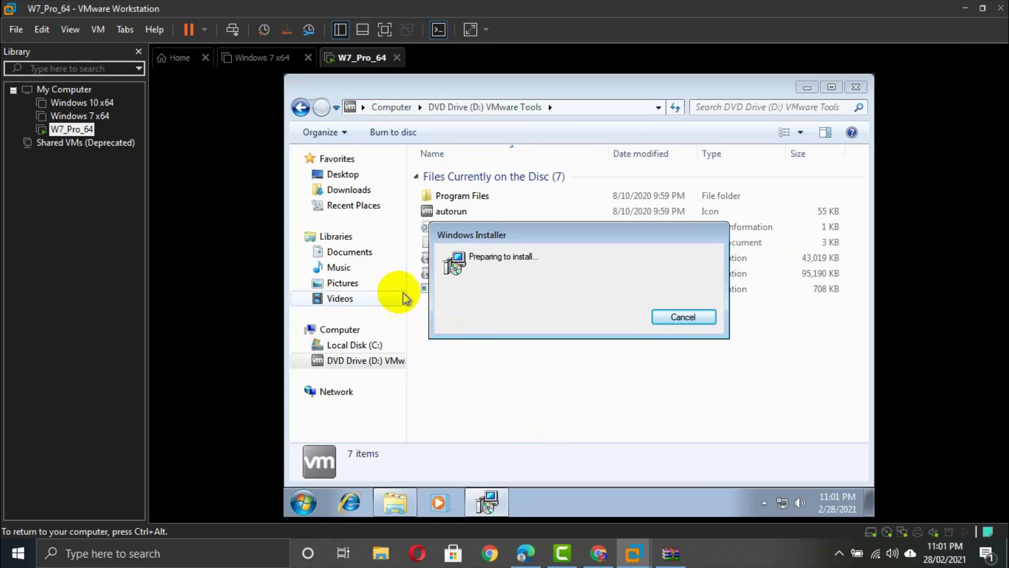
# - Check the guest's system type in the Computer properties and close the System window
pyautogui.rightClick(342, 330)
pyautogui.click(375, 312)
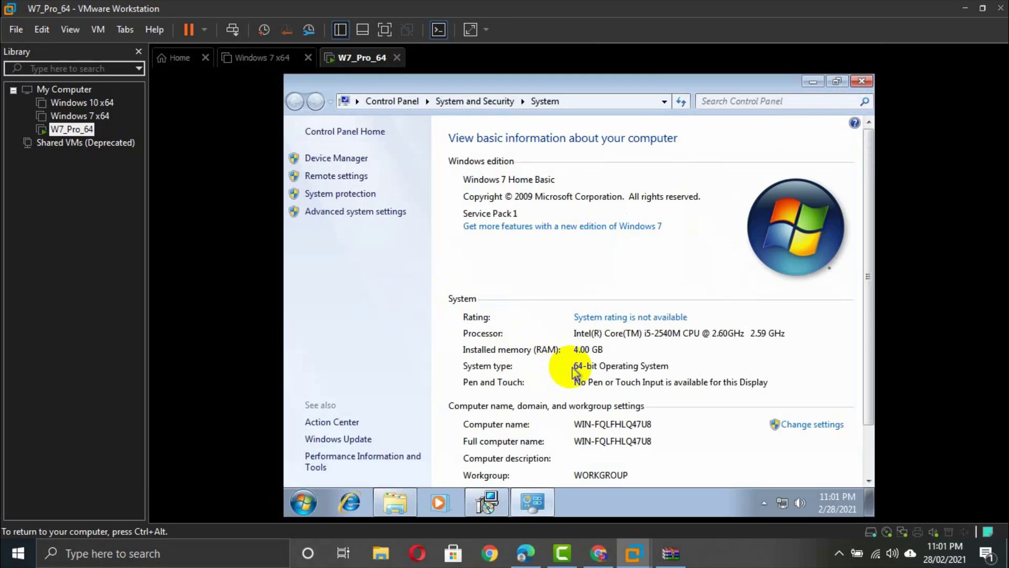
pyautogui.click(865, 79)
pyautogui.click(572, 441)
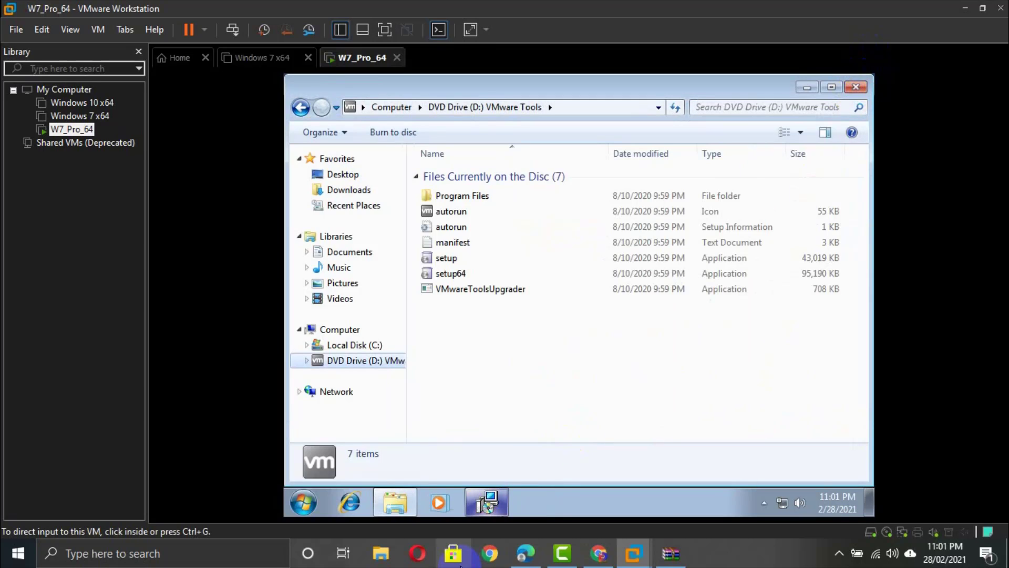
# - Go through the VMware Tools Setup wizard with the Typical setup type and start the installation
pyautogui.click(489, 501)
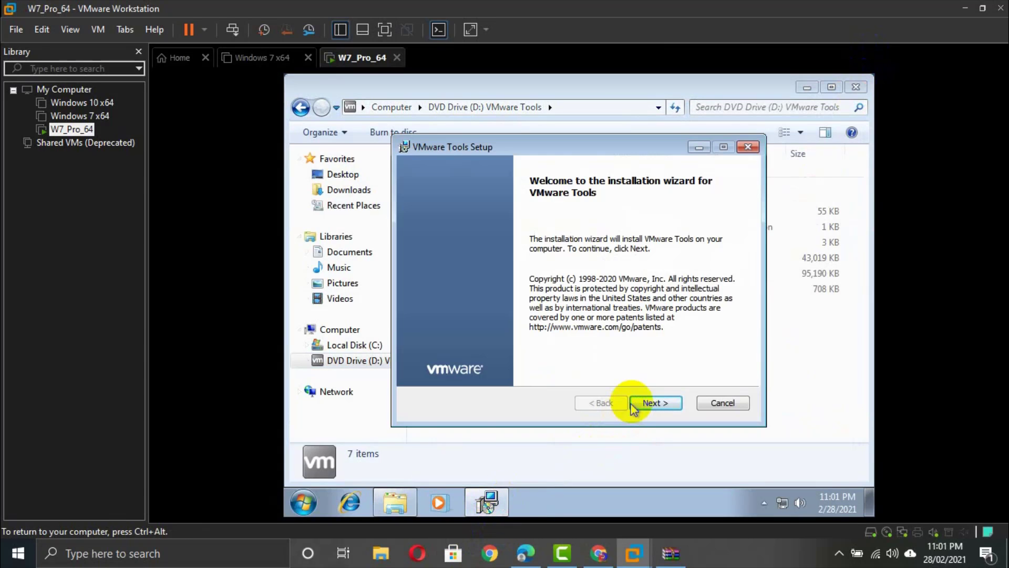
pyautogui.click(648, 404)
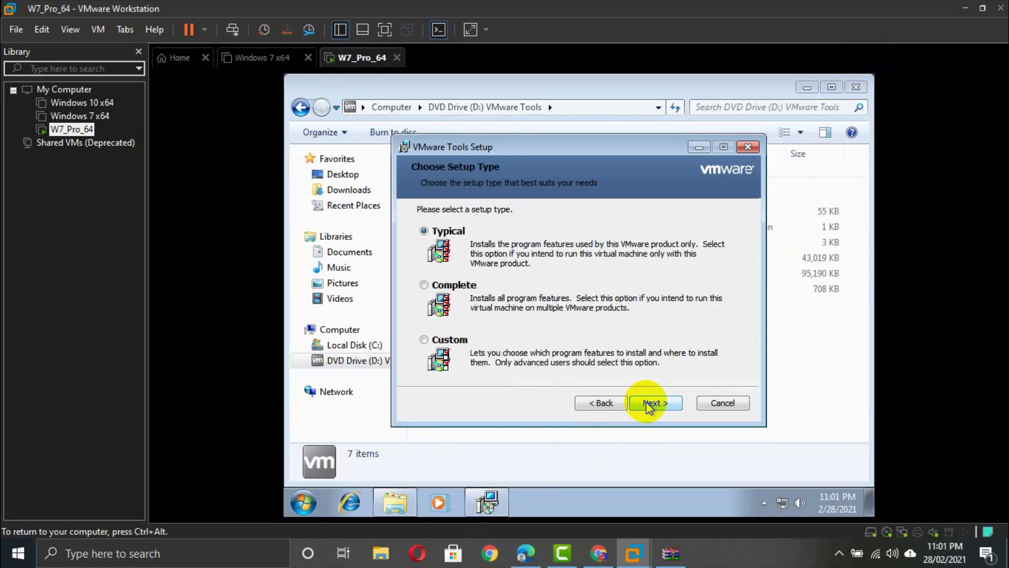
pyautogui.click(652, 403)
pyautogui.click(651, 403)
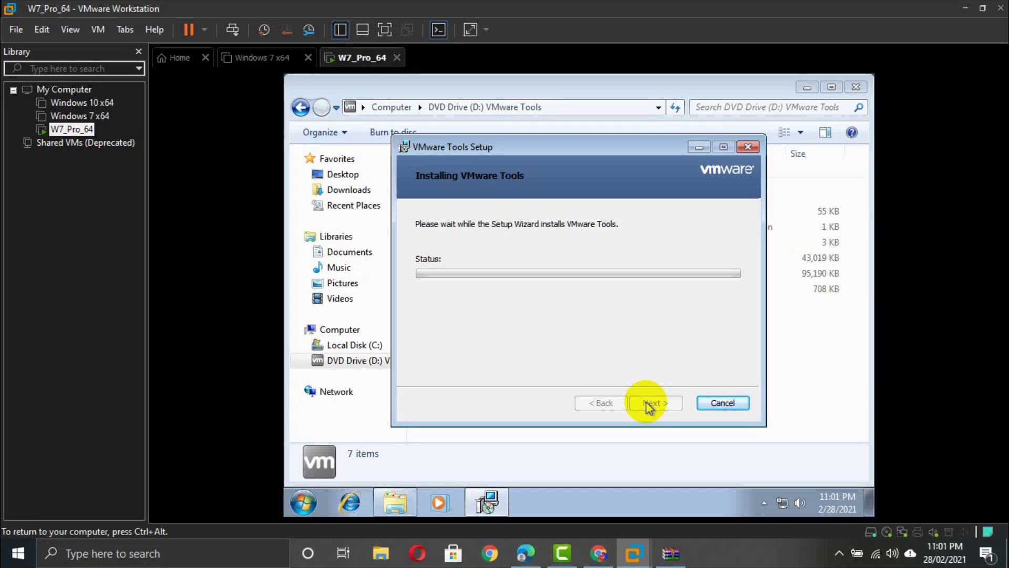
# - Check the guest's hidden notification icons and return to the VMware Tools Setup window
pyautogui.click(763, 504)
pyautogui.click(704, 482)
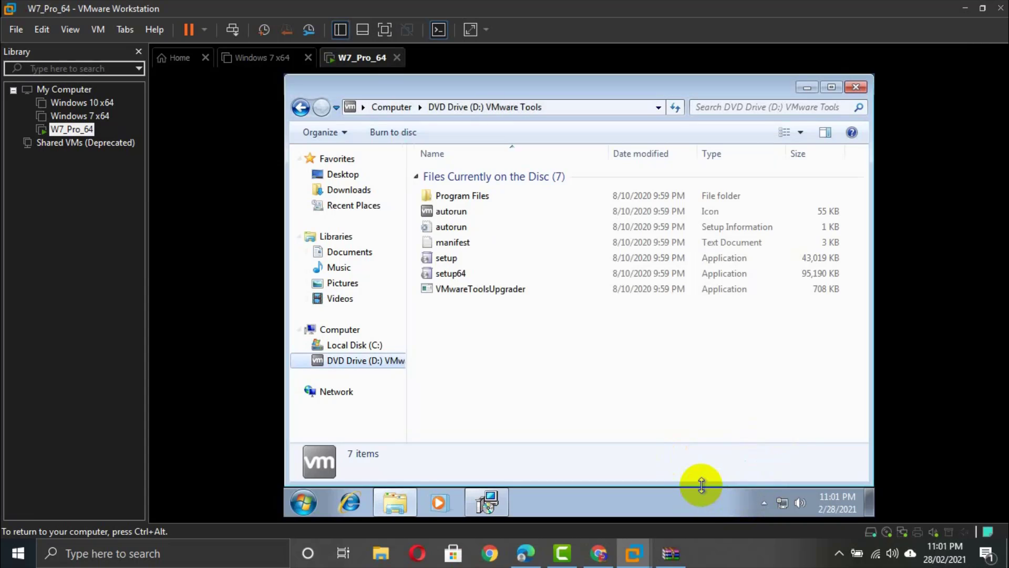
pyautogui.click(763, 503)
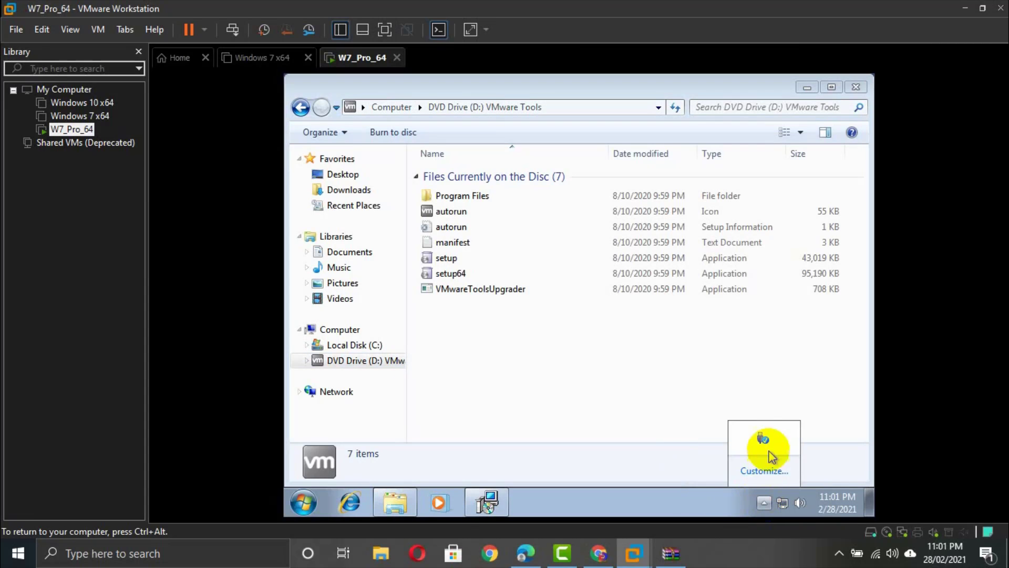
pyautogui.click(709, 390)
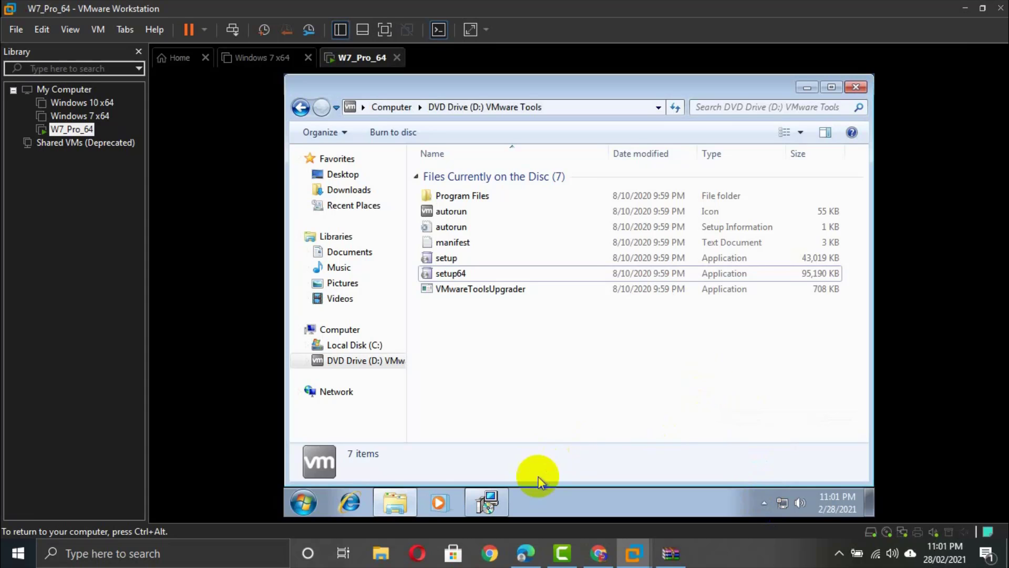
pyautogui.click(487, 500)
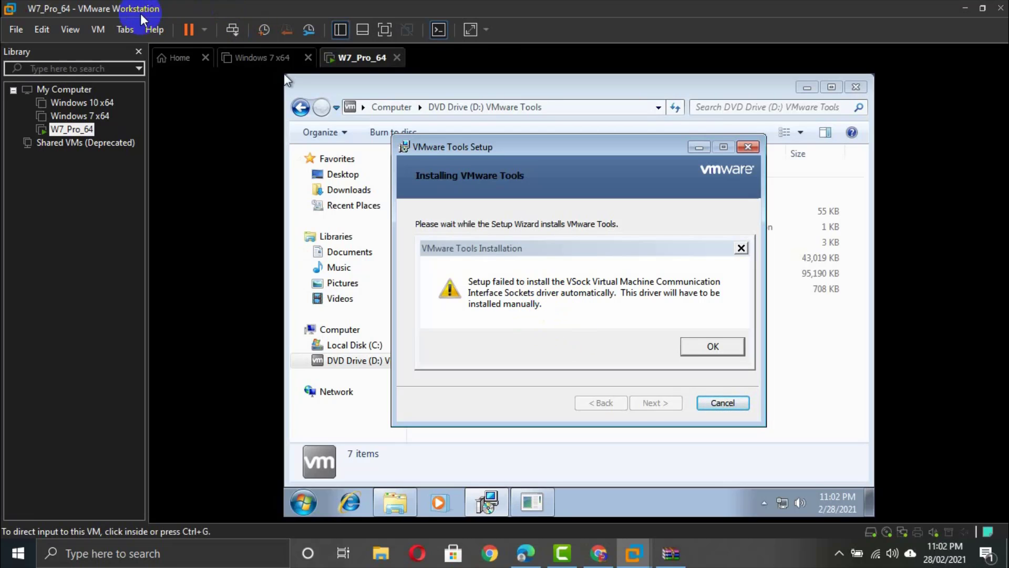
# - Release input from the guest and examine the options for W7_Pro_64's removable devices, including CD/DVD, printer, sound card and USB devices
pyautogui.hotkey('ctrl', 'alt')
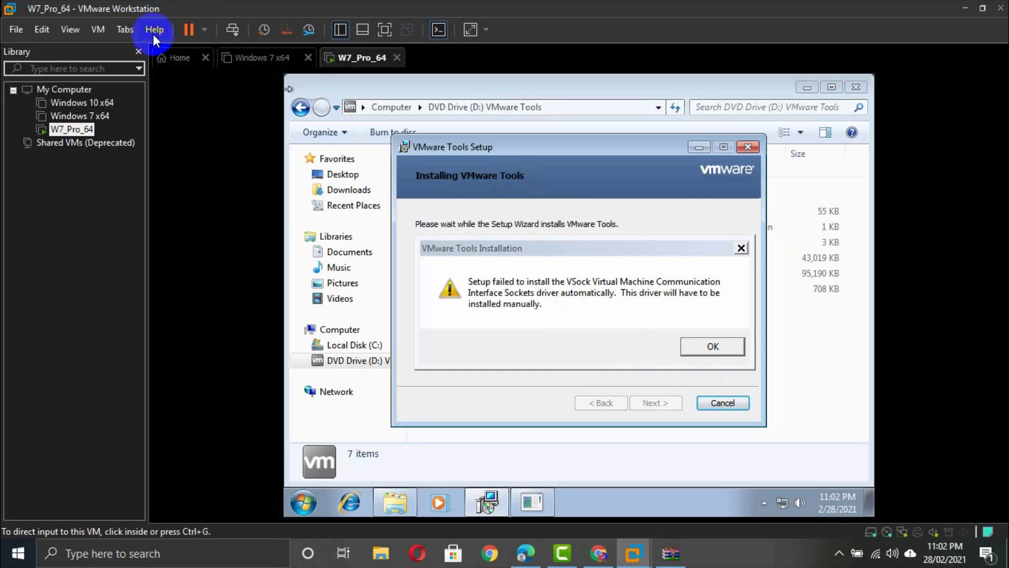
pyautogui.click(99, 27)
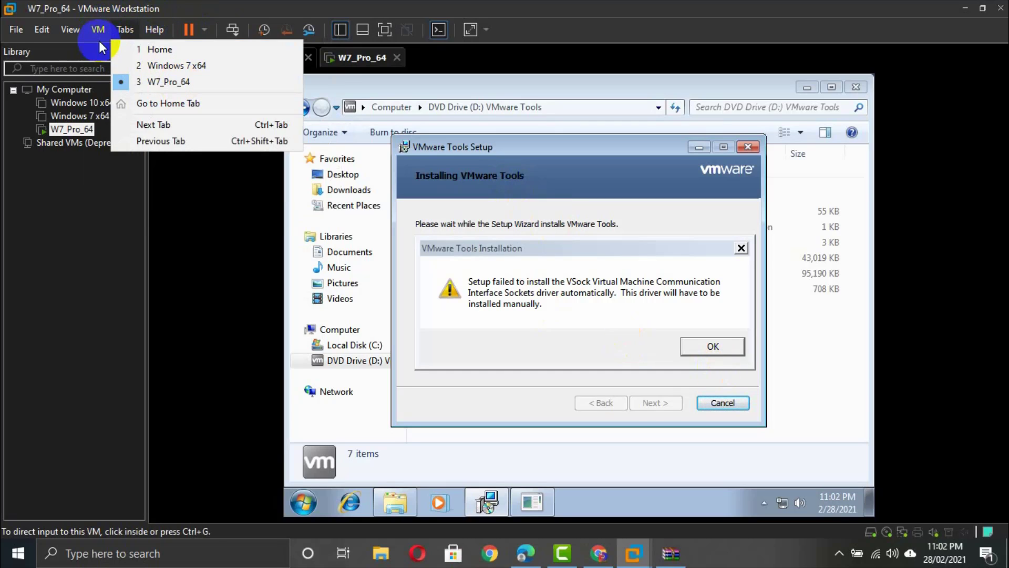
pyautogui.moveTo(110, 64)
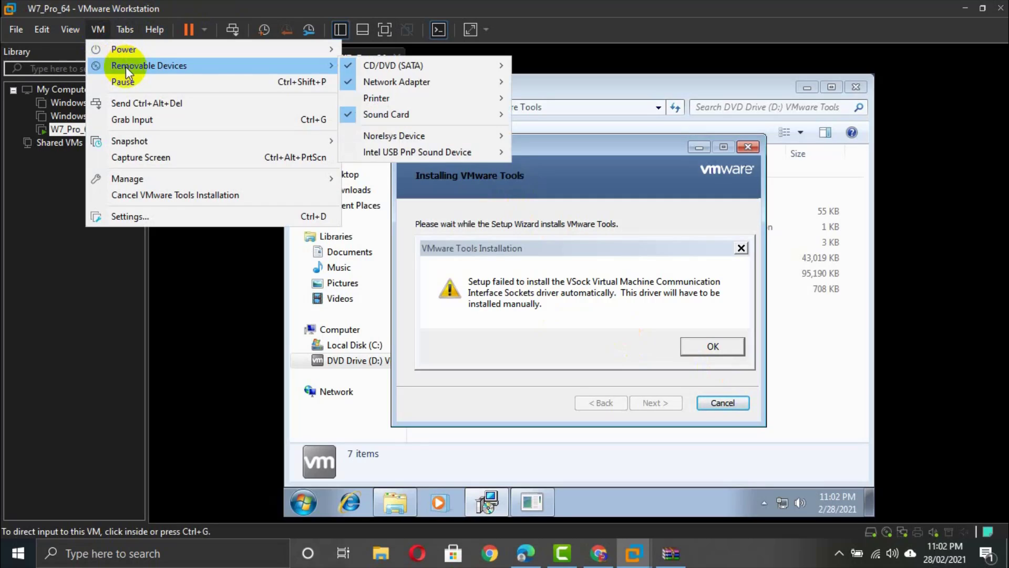
pyautogui.click(419, 65)
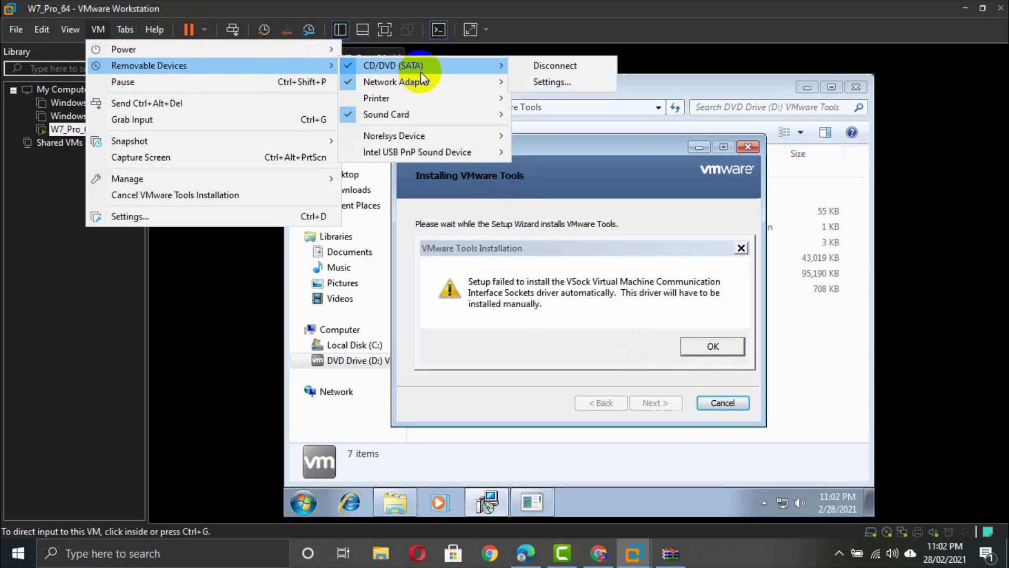
pyautogui.moveTo(449, 110)
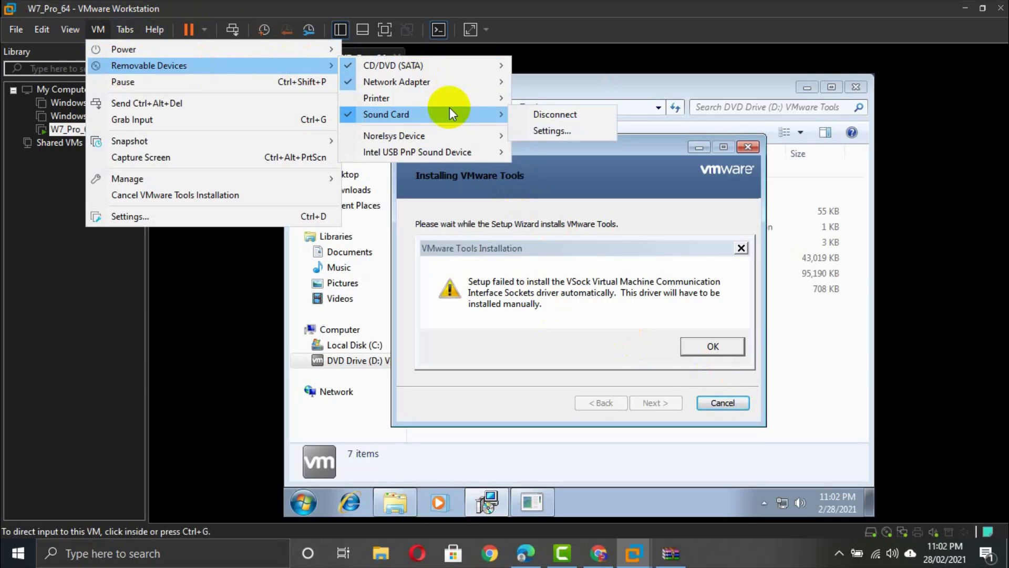
pyautogui.moveTo(455, 140)
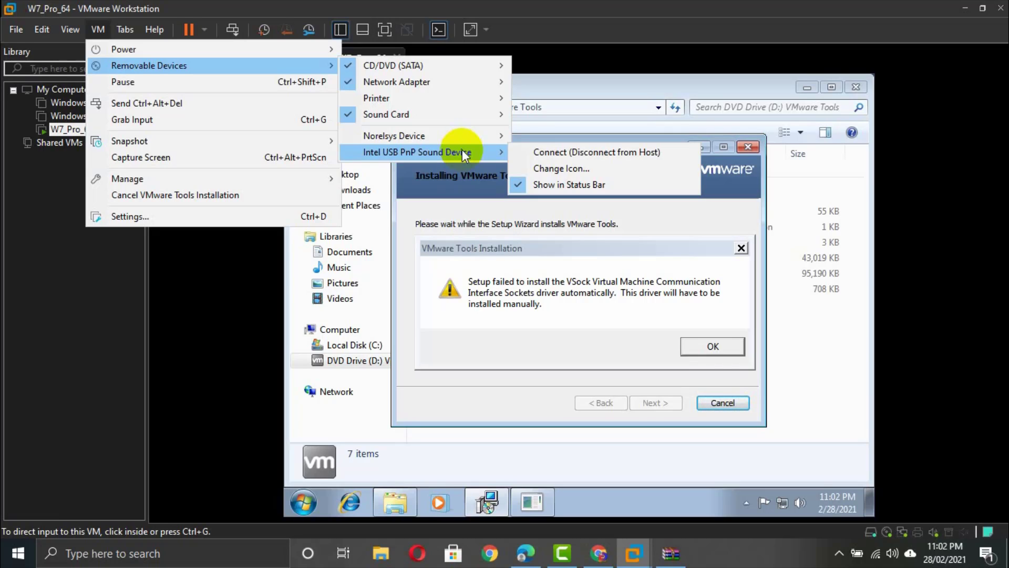
pyautogui.moveTo(473, 99)
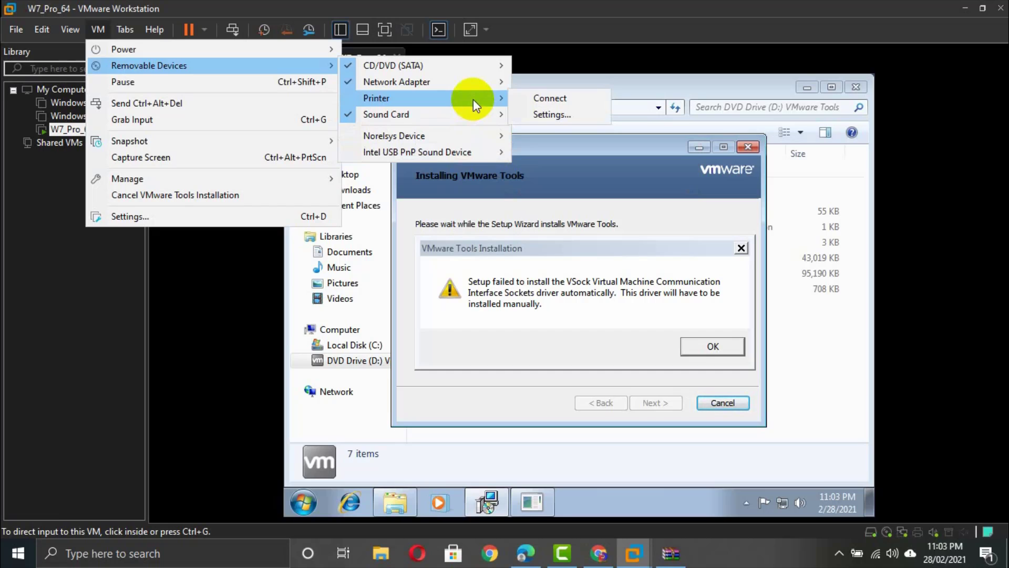
pyautogui.click(495, 63)
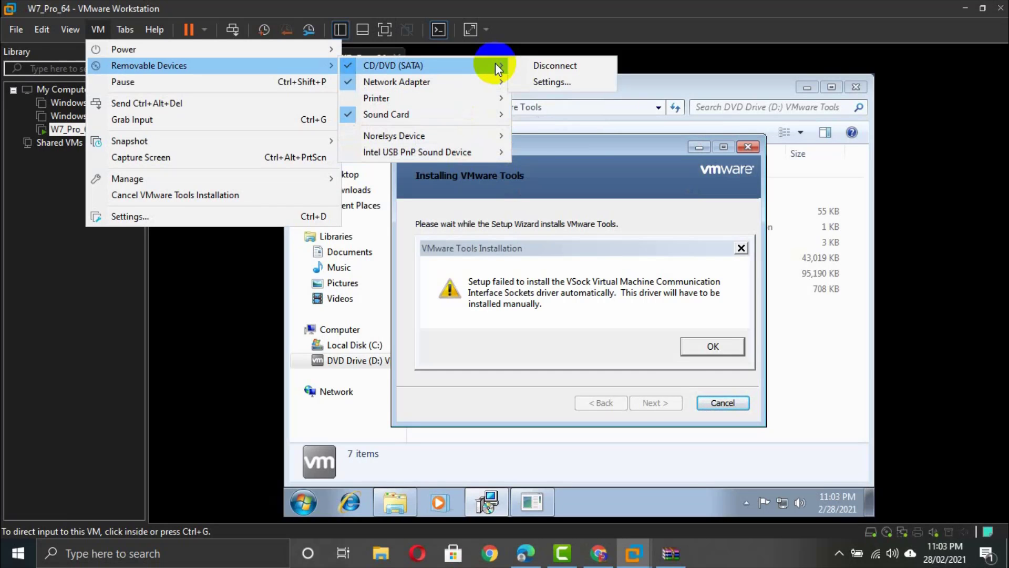
pyautogui.click(569, 331)
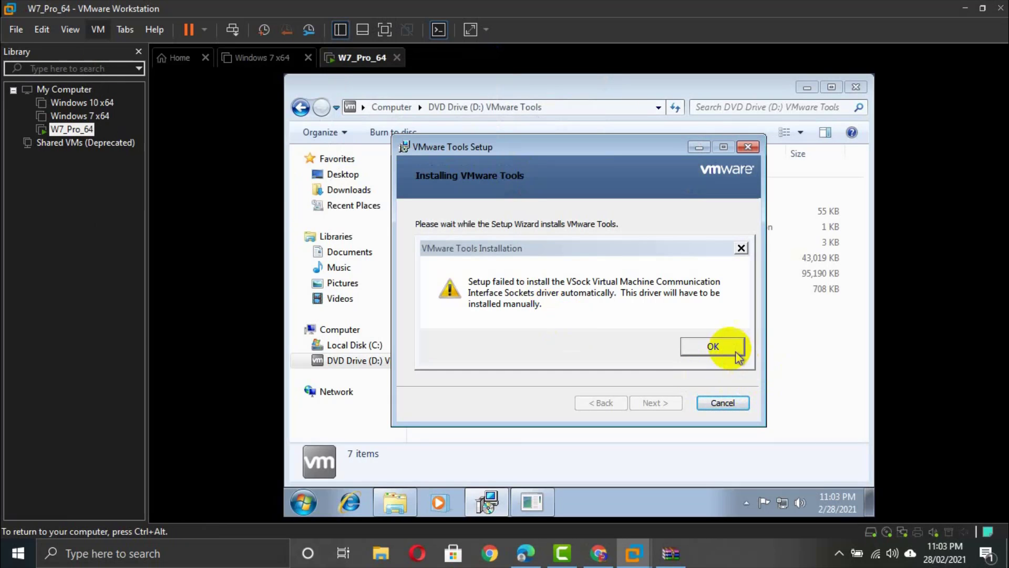
# - Acknowledge the VSock and Host Guest Shared Folders driver warnings and let the VMware Tools installation continue
pyautogui.click(720, 346)
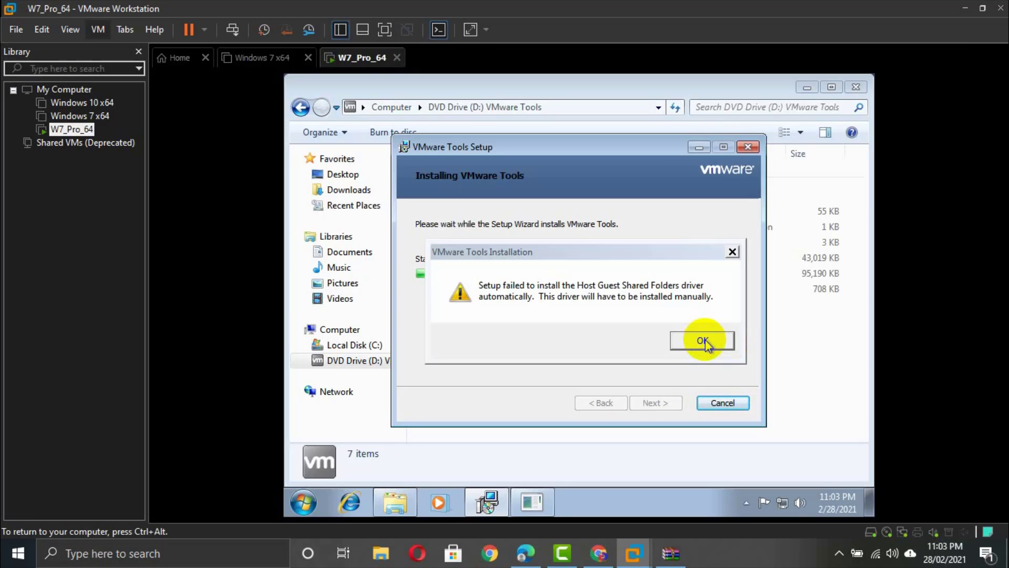
pyautogui.click(705, 343)
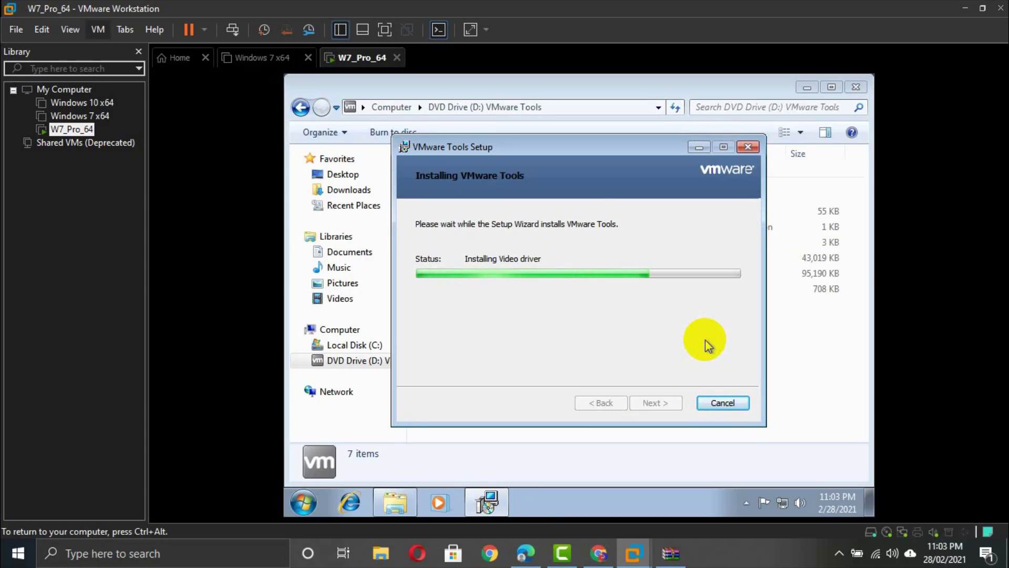
pyautogui.click(645, 324)
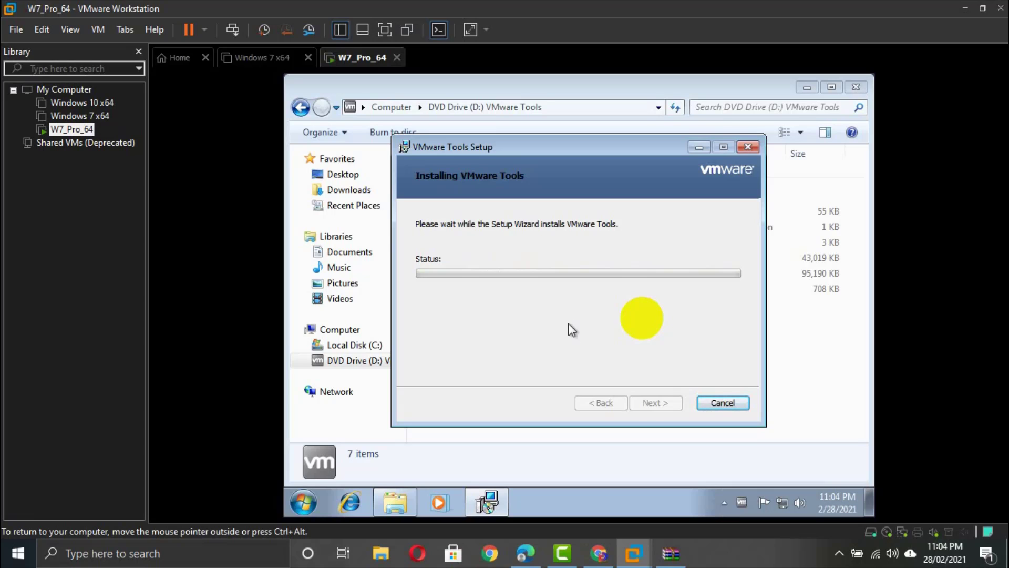
# - Finish the VMware Tools Setup wizard and restart the guest system so the configuration changes take effect
pyautogui.click(98, 30)
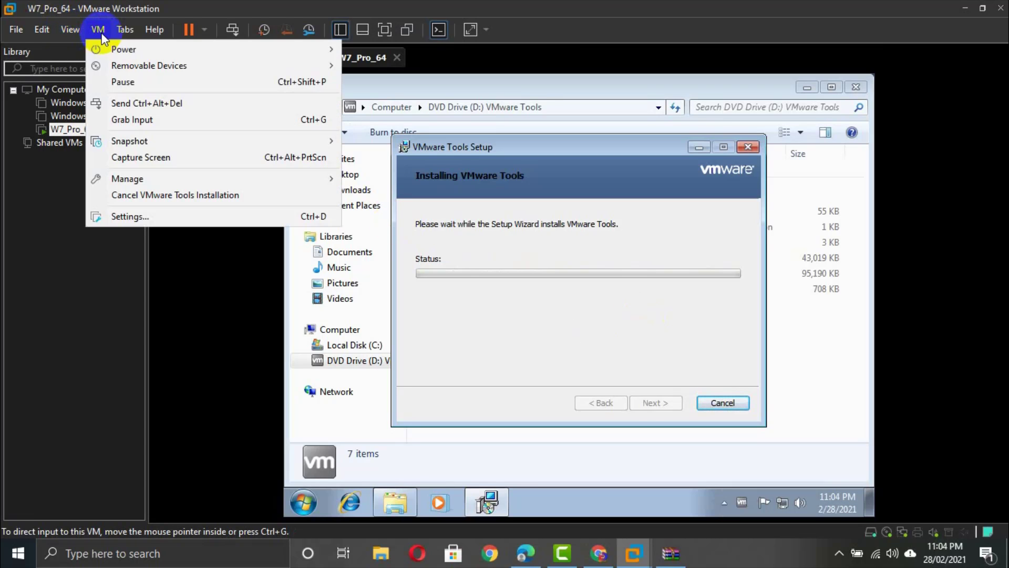
pyautogui.moveTo(137, 65)
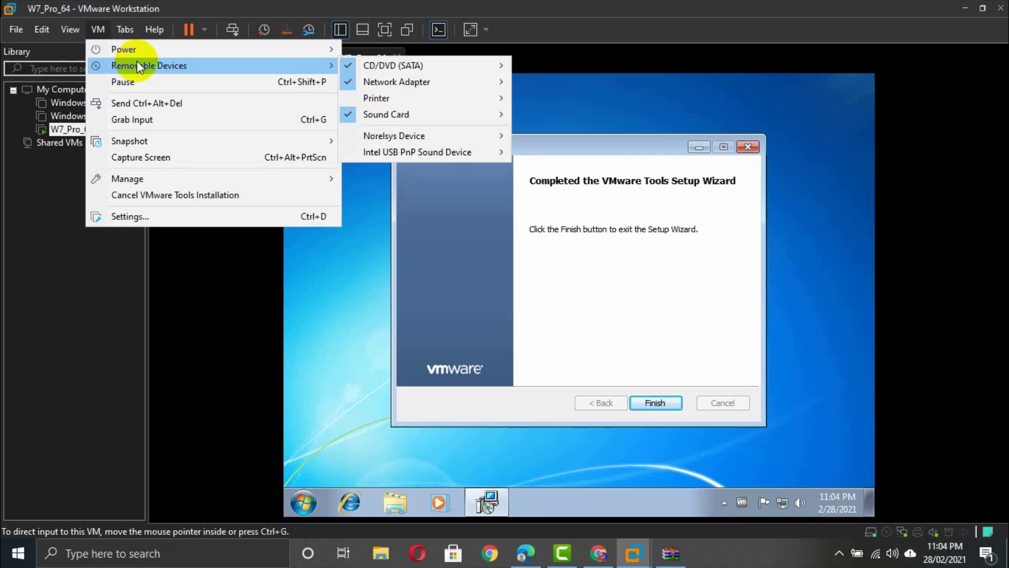
pyautogui.click(671, 267)
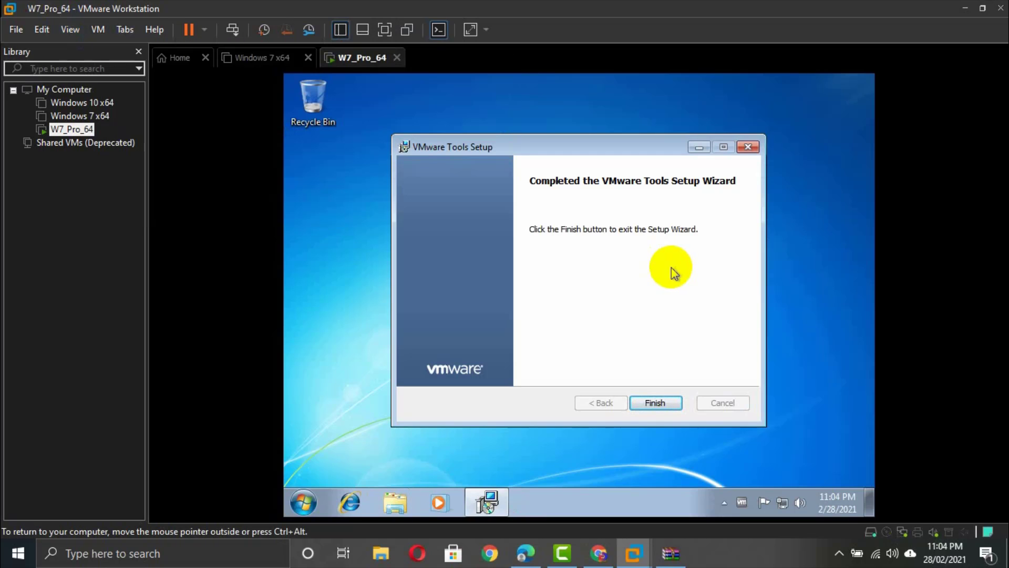
pyautogui.click(657, 402)
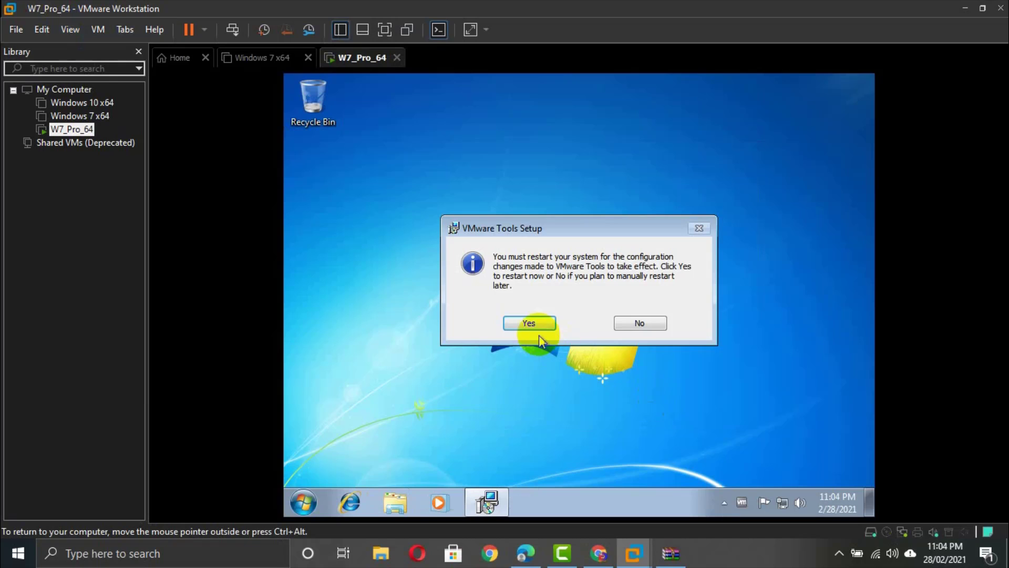
pyautogui.click(526, 324)
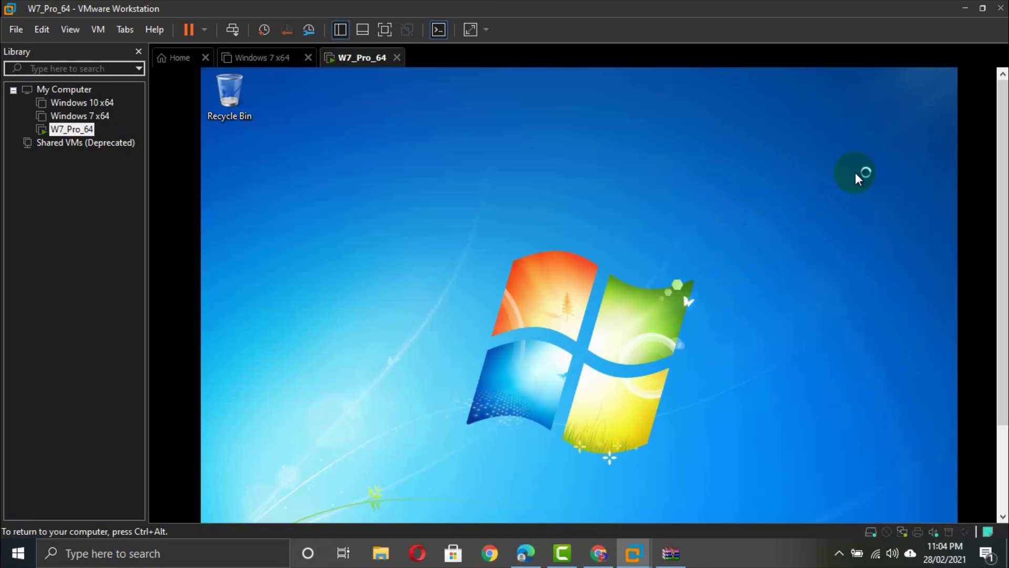
pyautogui.moveTo(1002, 124); pyautogui.dragTo(1005, 194)
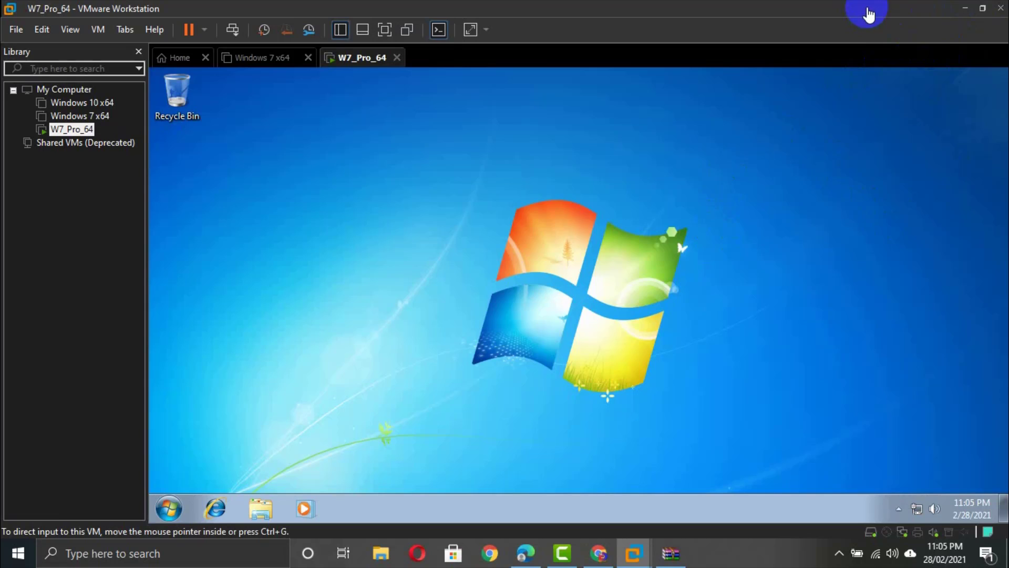
pyautogui.click(760, 342)
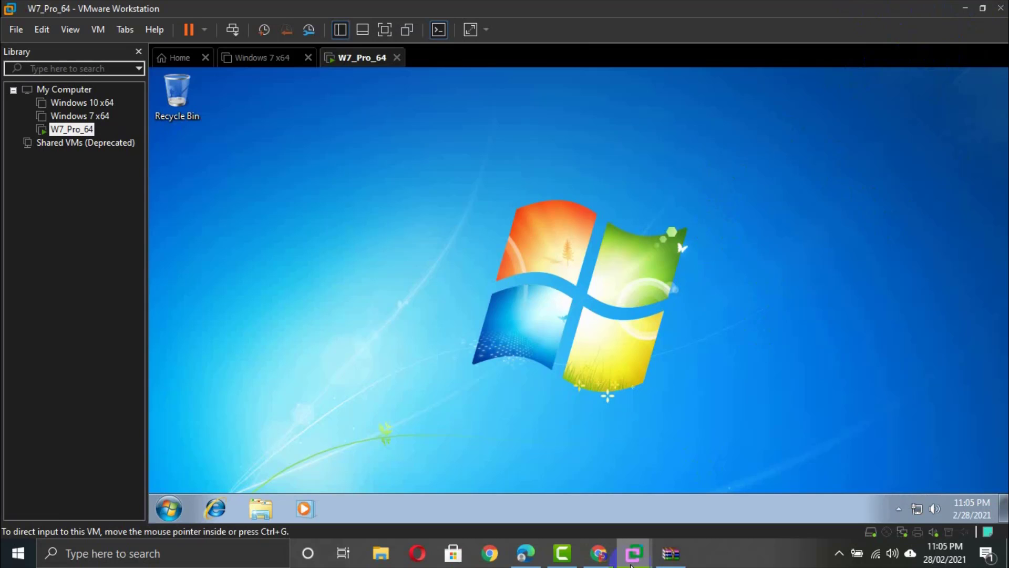
pyautogui.click(724, 343)
pyautogui.click(741, 279)
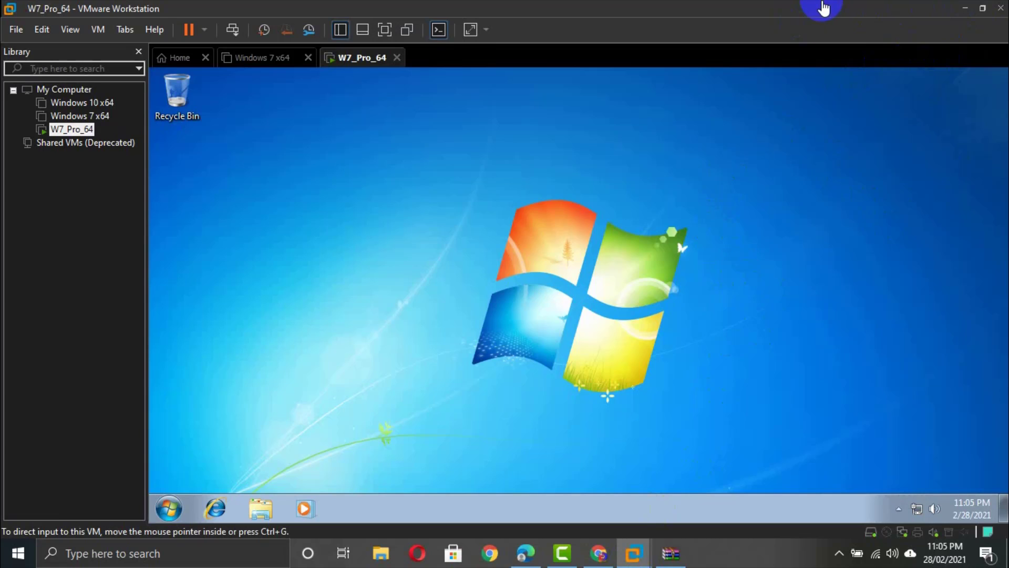
pyautogui.click(666, 350)
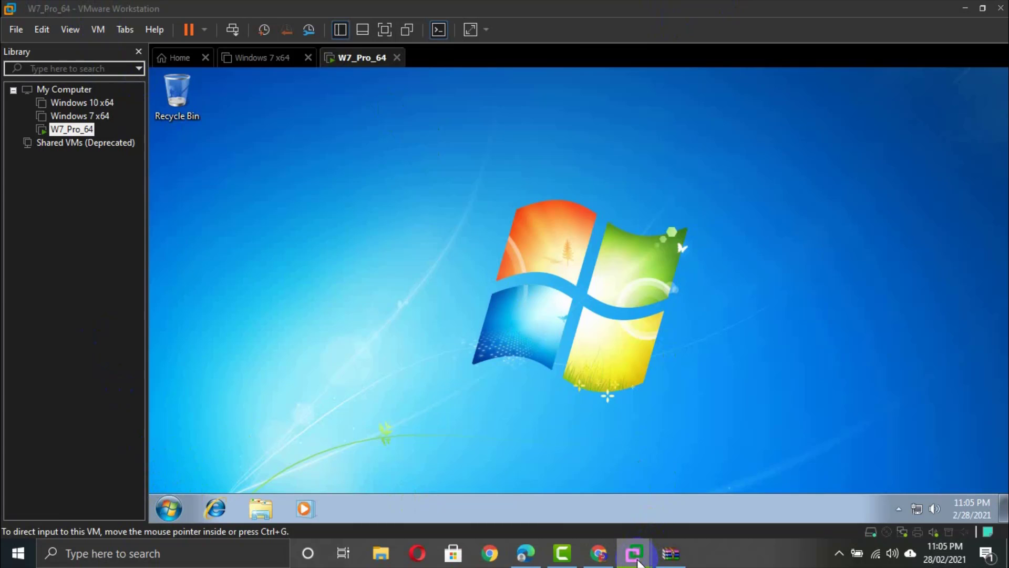
# - Try to connect the removable Norelsys Device to the W7_Pro_64 virtual machine, disconnecting it from the host
pyautogui.moveTo(636, 551)
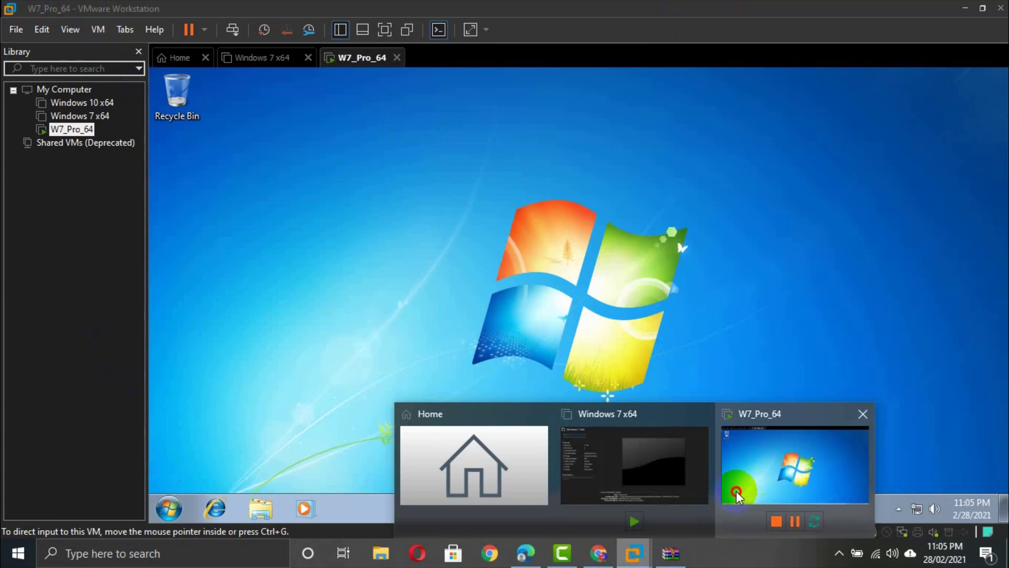
pyautogui.click(733, 492)
pyautogui.click(130, 29)
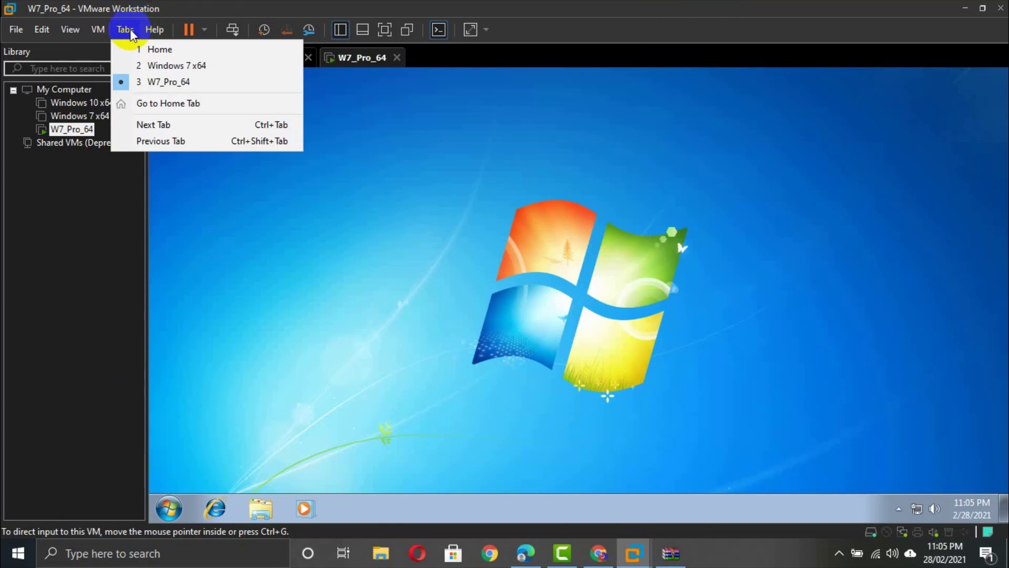
pyautogui.click(102, 31)
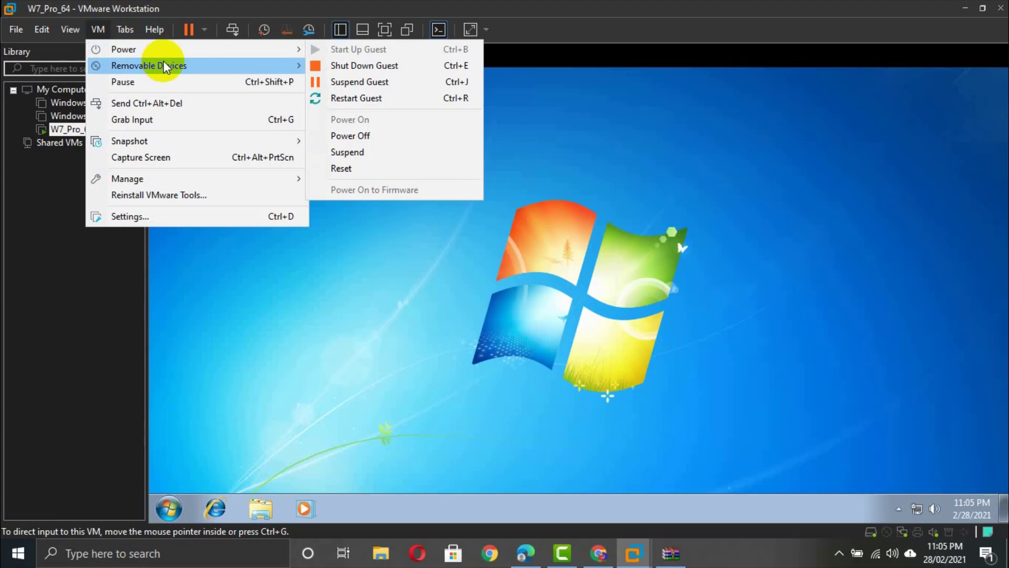
pyautogui.moveTo(170, 62)
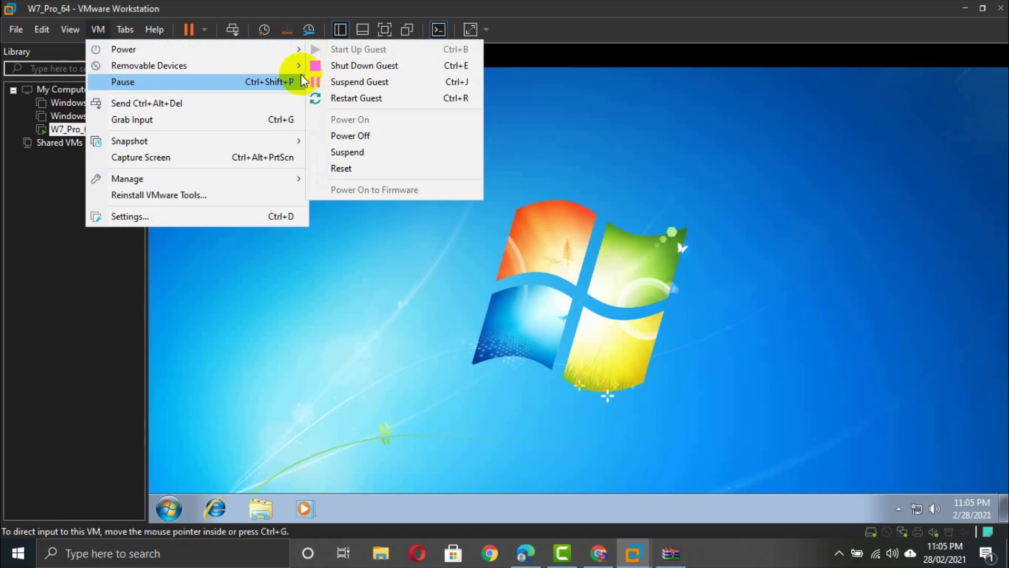
pyautogui.moveTo(292, 67)
pyautogui.moveTo(346, 62)
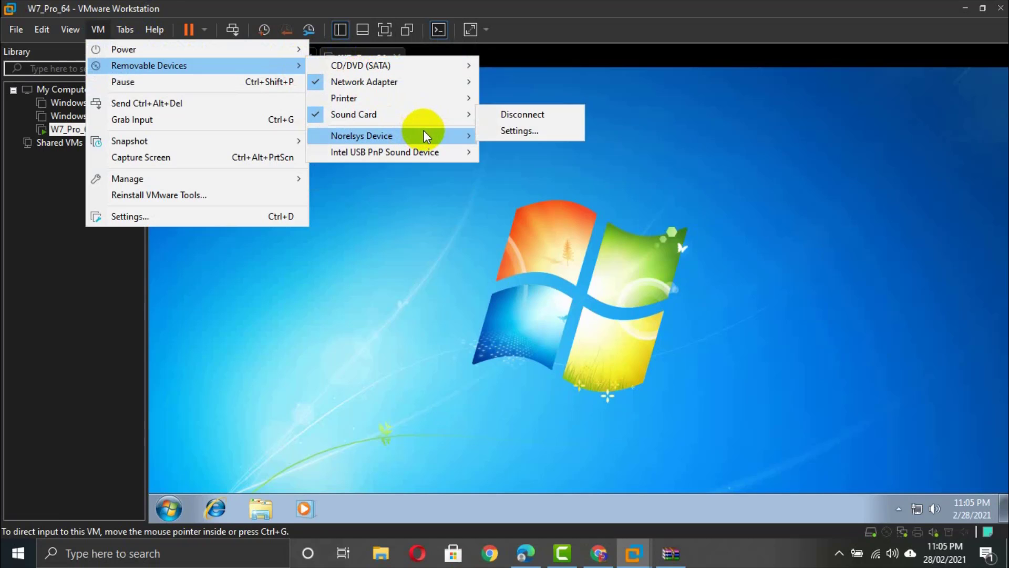
pyautogui.moveTo(424, 132)
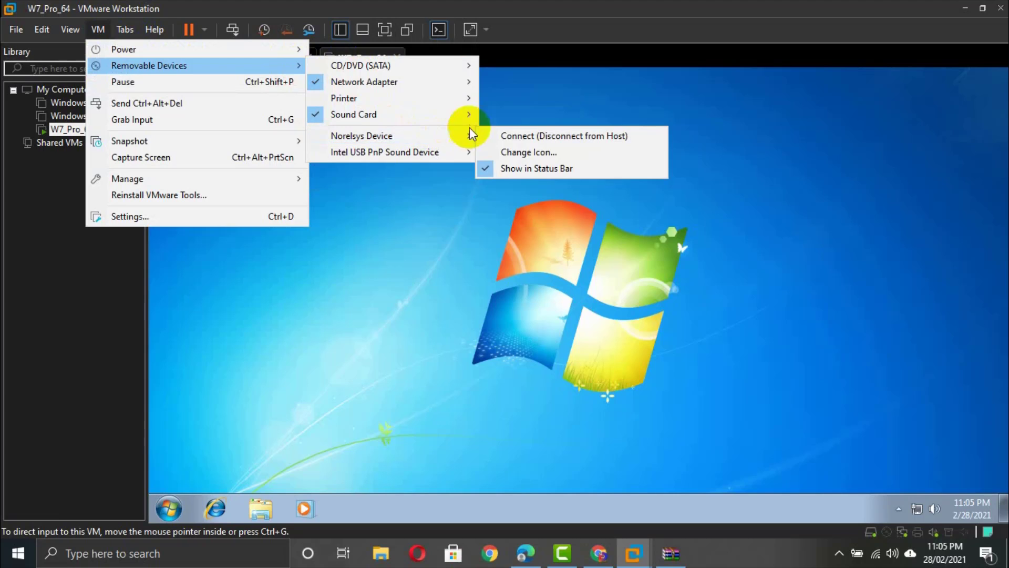
pyautogui.click(508, 136)
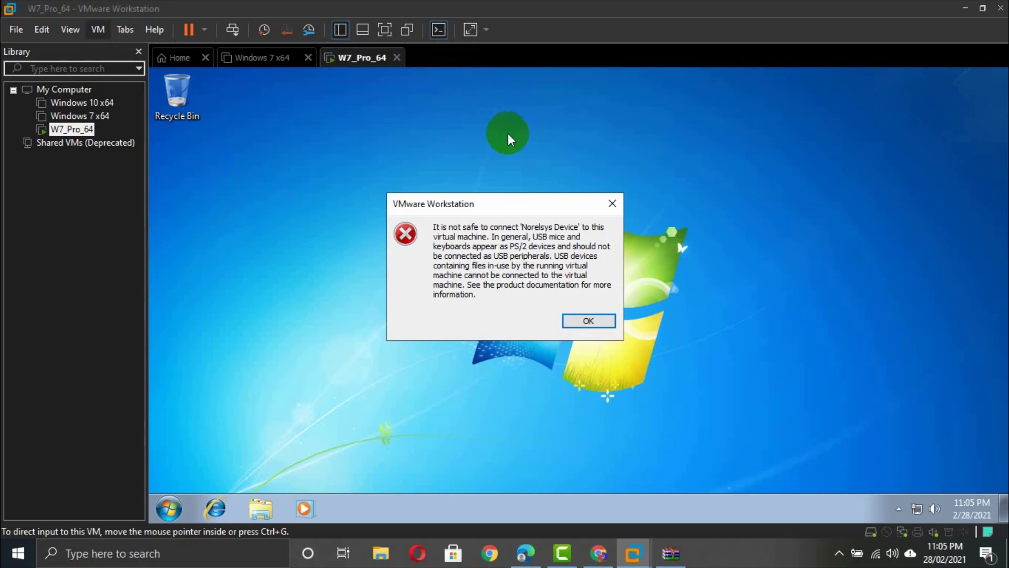
pyautogui.click(584, 319)
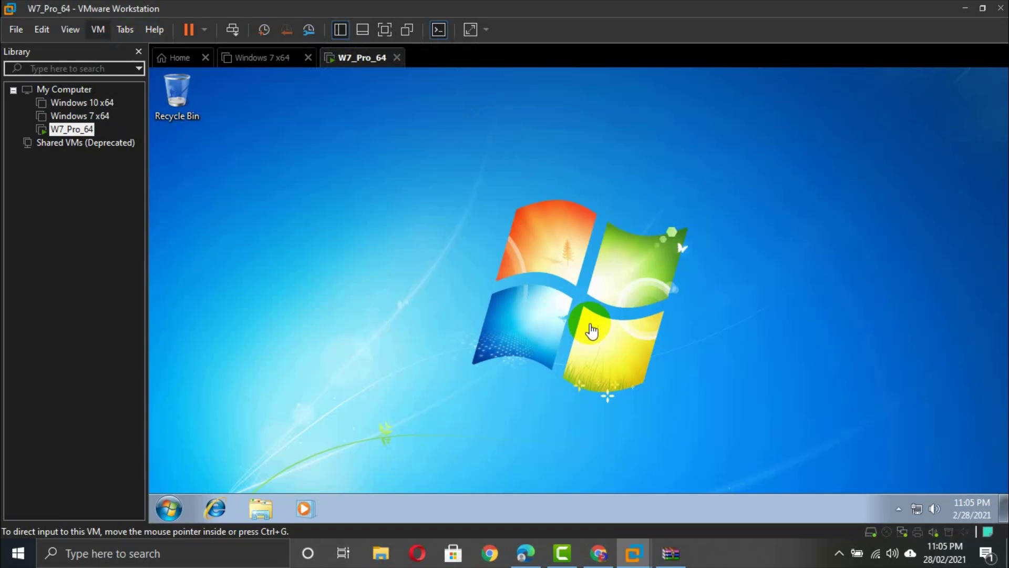
# - Restore the VMware Workstation window to a smaller size and move it aside to expose the host desktop's icons
pyautogui.click(166, 513)
pyautogui.click(661, 374)
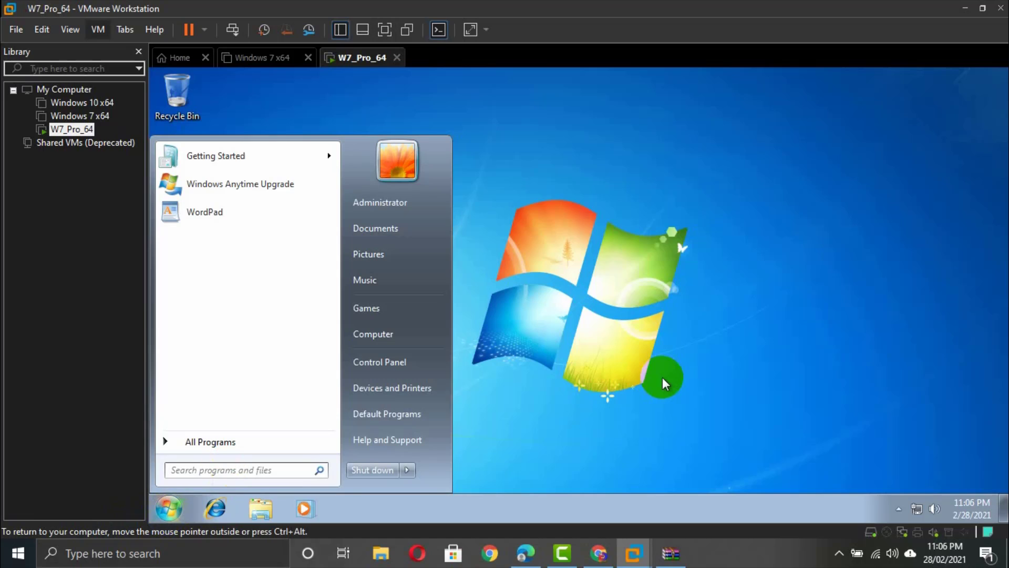
pyautogui.click(983, 9)
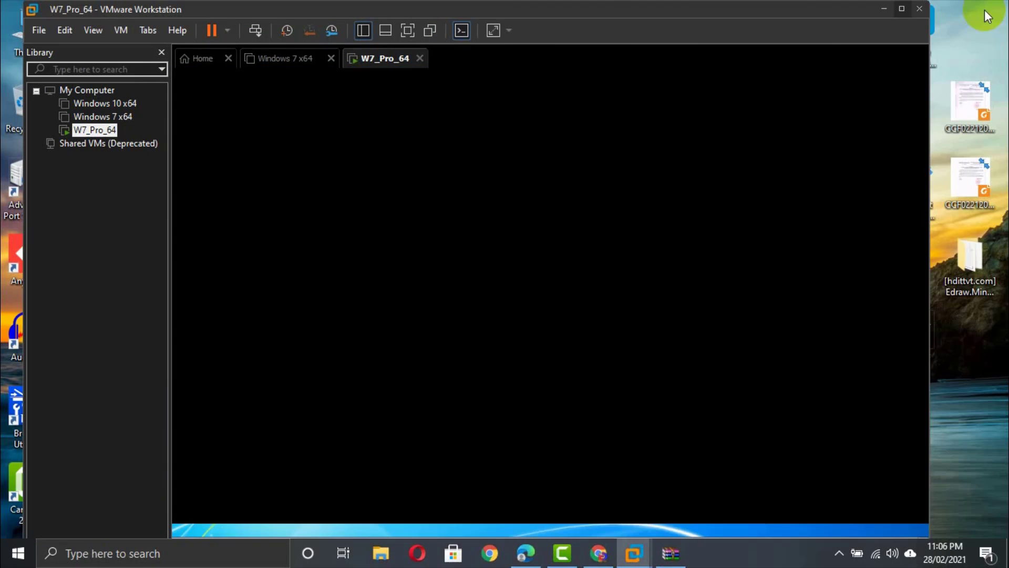
pyautogui.moveTo(756, 22); pyautogui.dragTo(727, 27)
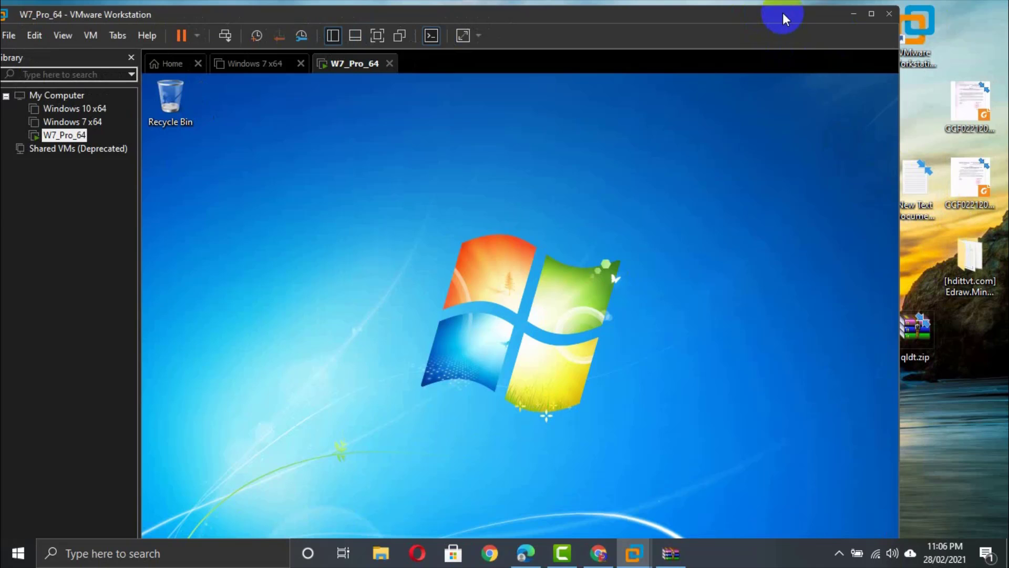
pyautogui.moveTo(784, 13); pyautogui.dragTo(714, 11)
# - Copy the Key.txt file from the host desktop onto the W7_Pro_64 guest desktop
pyautogui.click(874, 268)
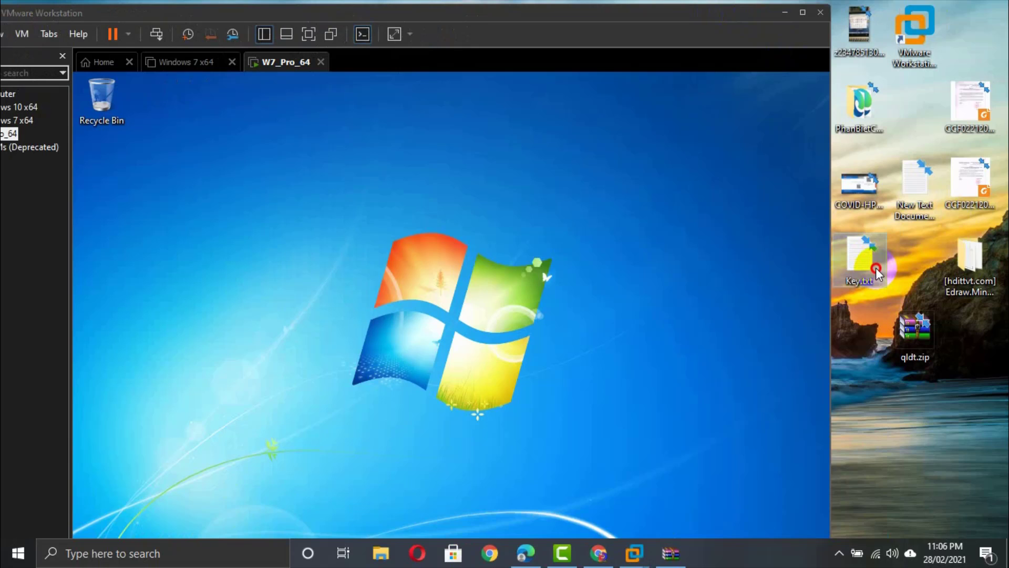
pyautogui.moveTo(876, 267); pyautogui.dragTo(705, 264)
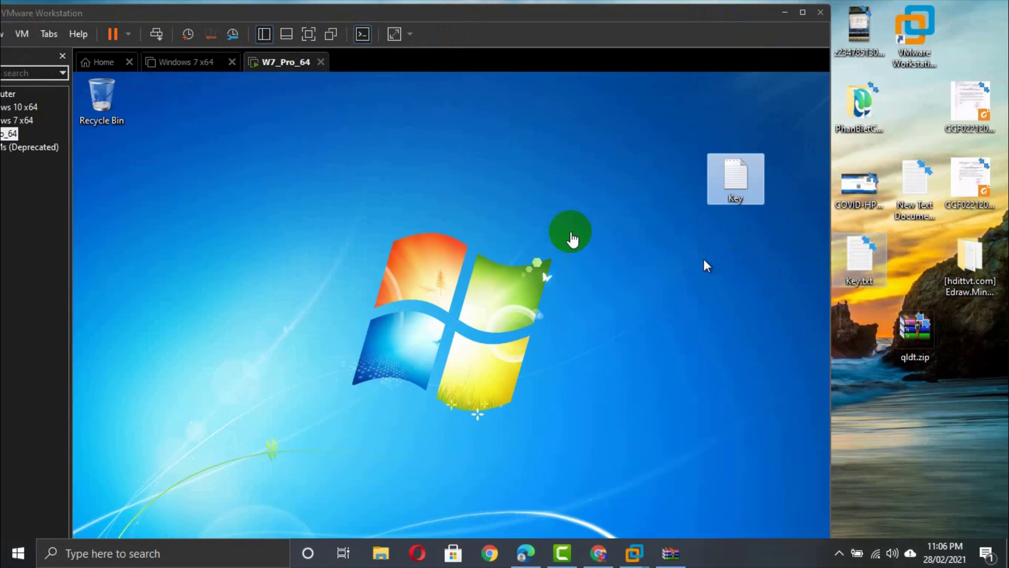
pyautogui.click(400, 177)
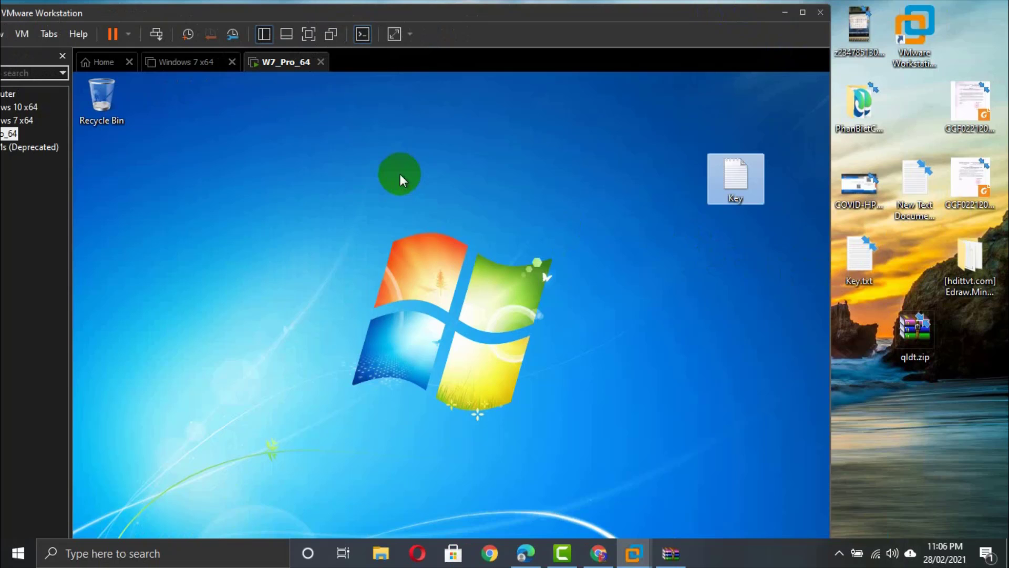
# - Create a new text document named Test on the guest desktop
pyautogui.rightClick(401, 179)
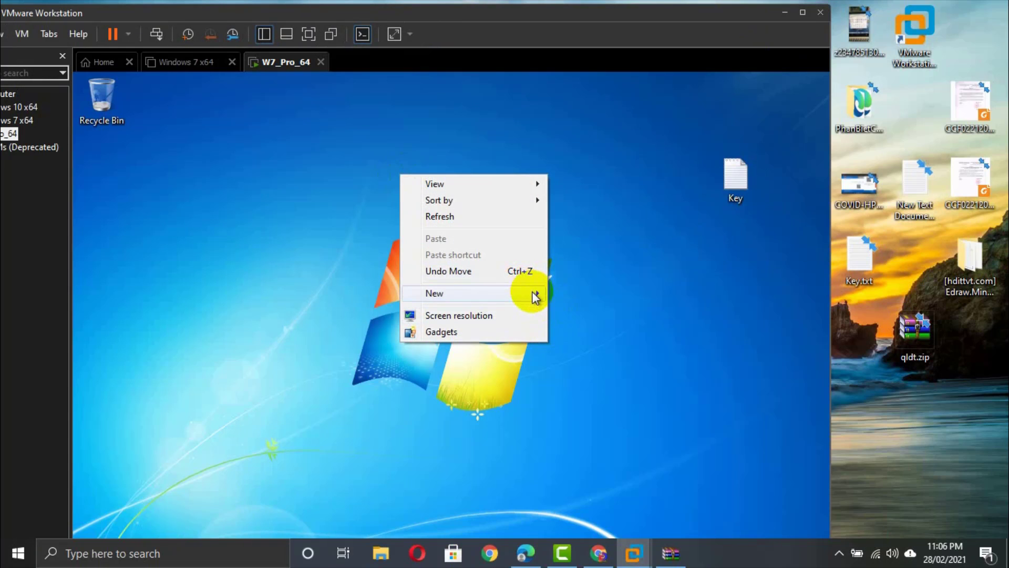
pyautogui.moveTo(534, 293)
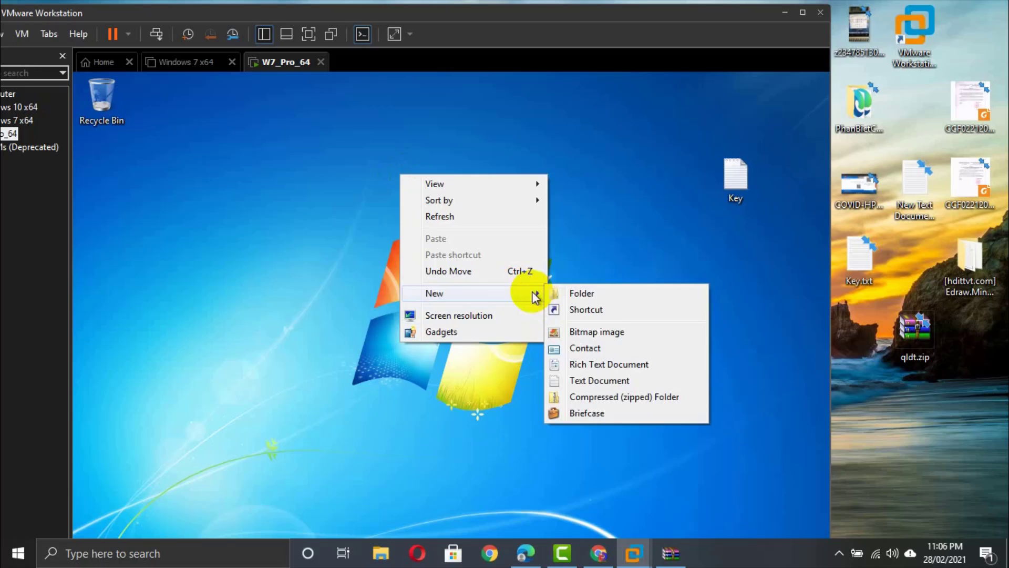
pyautogui.click(621, 380)
pyautogui.write('Test')
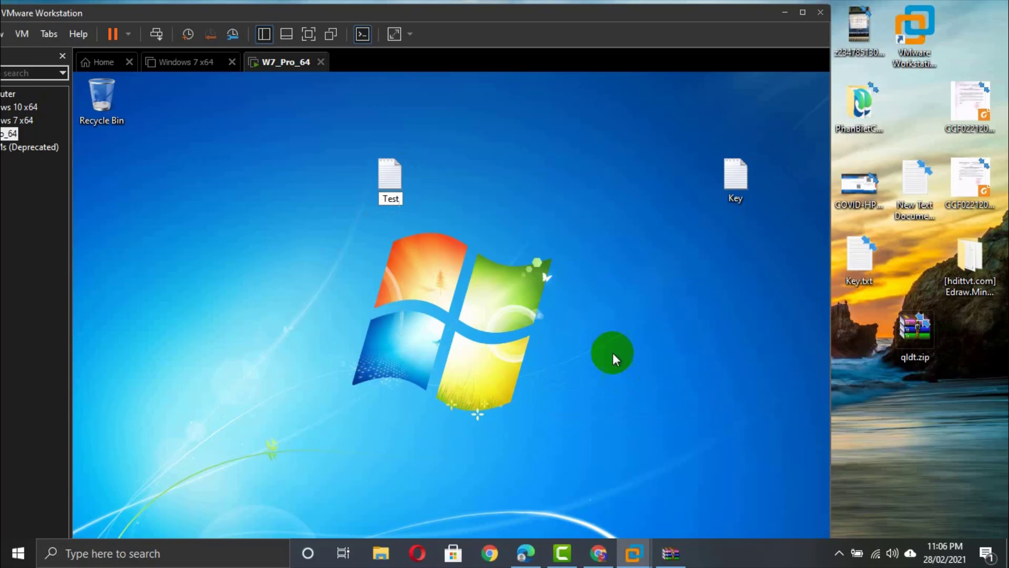
pyautogui.press('Return')
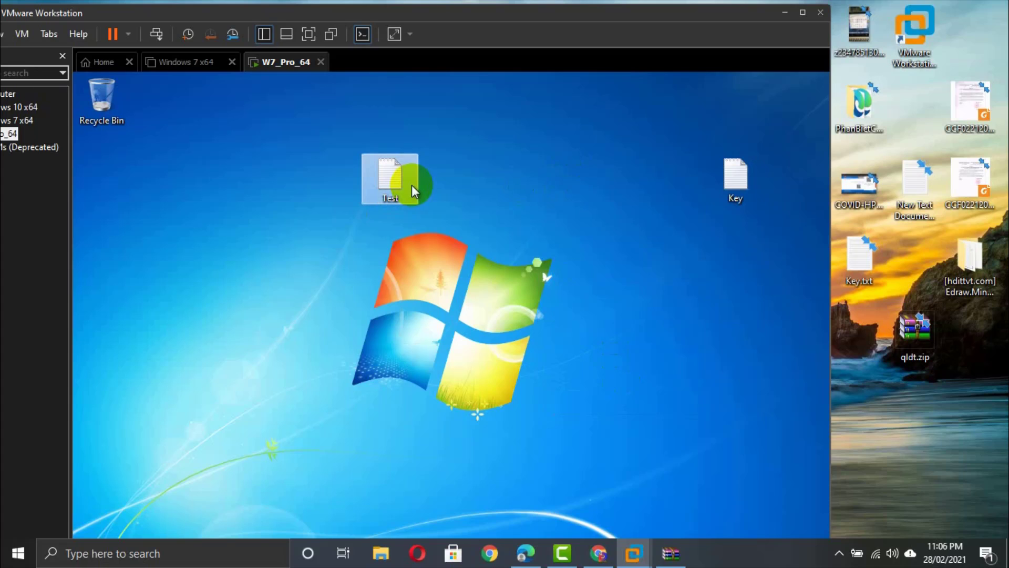
# - Copy the Test document from the guest desktop to the host desktop and maximize the VMware Workstation window
pyautogui.moveTo(400, 180); pyautogui.dragTo(830, 415)
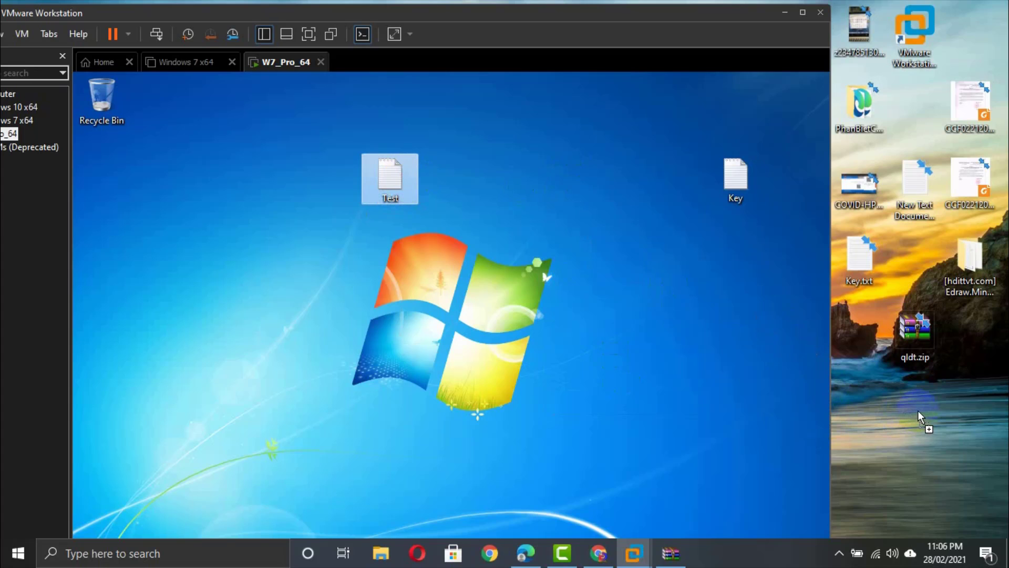
pyautogui.moveTo(917, 410); pyautogui.dragTo(918, 410)
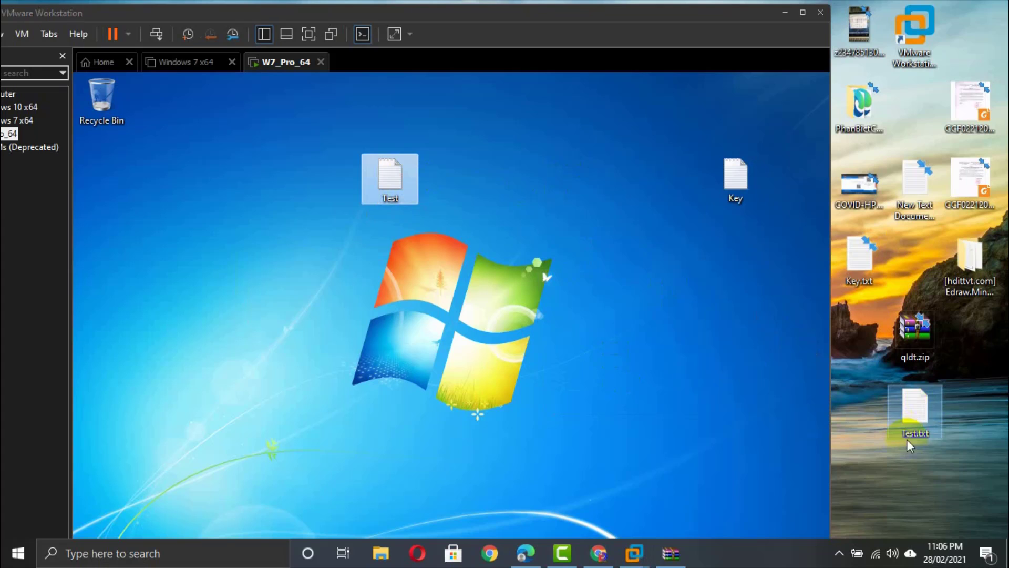
pyautogui.click(918, 386)
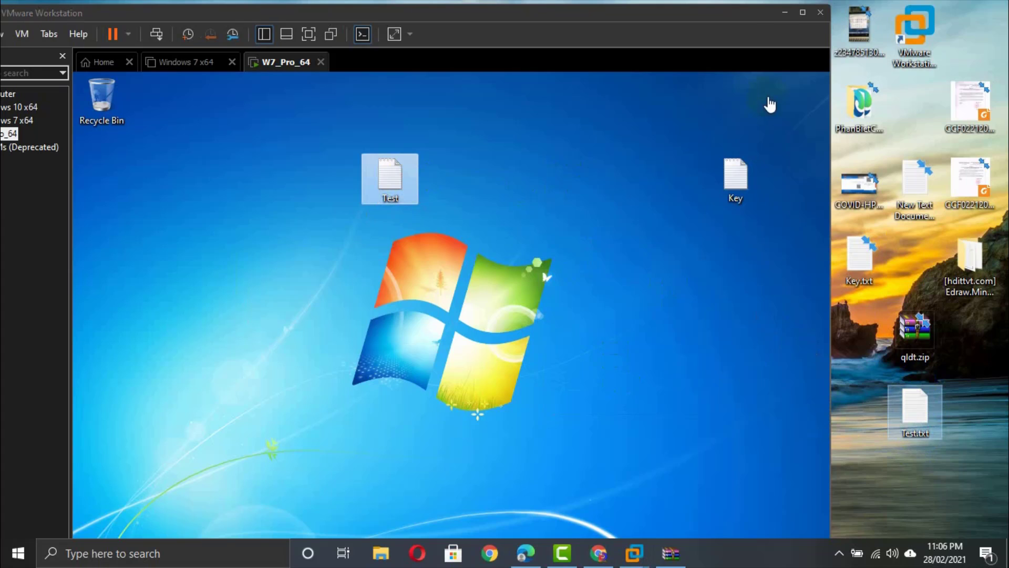
pyautogui.click(797, 30)
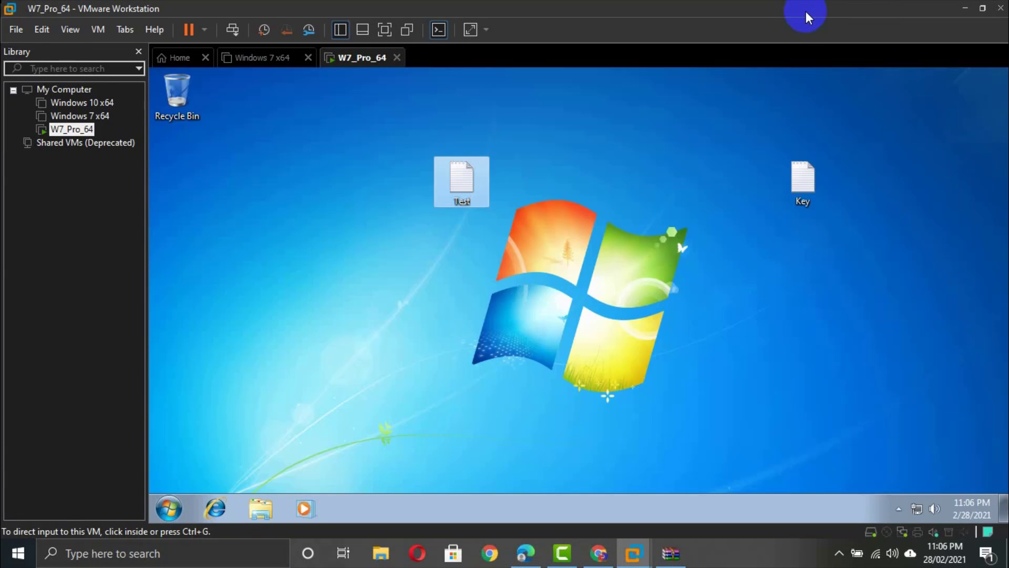
# - Delete the Test and Key files from the guest desktop, moving both to the Recycle Bin
pyautogui.click(507, 228)
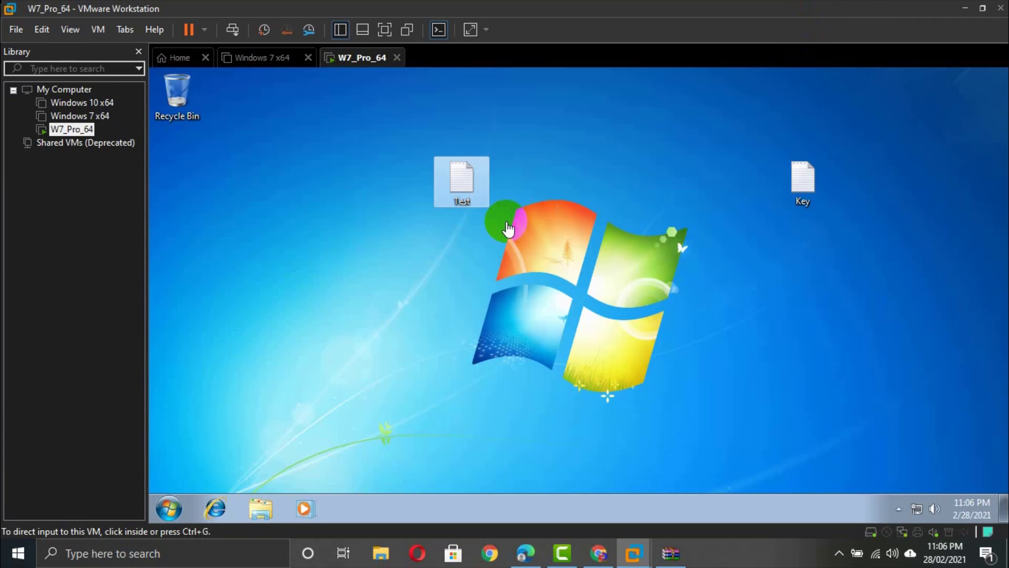
pyautogui.moveTo(253, 273)
pyautogui.mouseDown()
pyautogui.moveTo(267, 300)
pyautogui.moveTo(259, 202)
pyautogui.mouseUp()
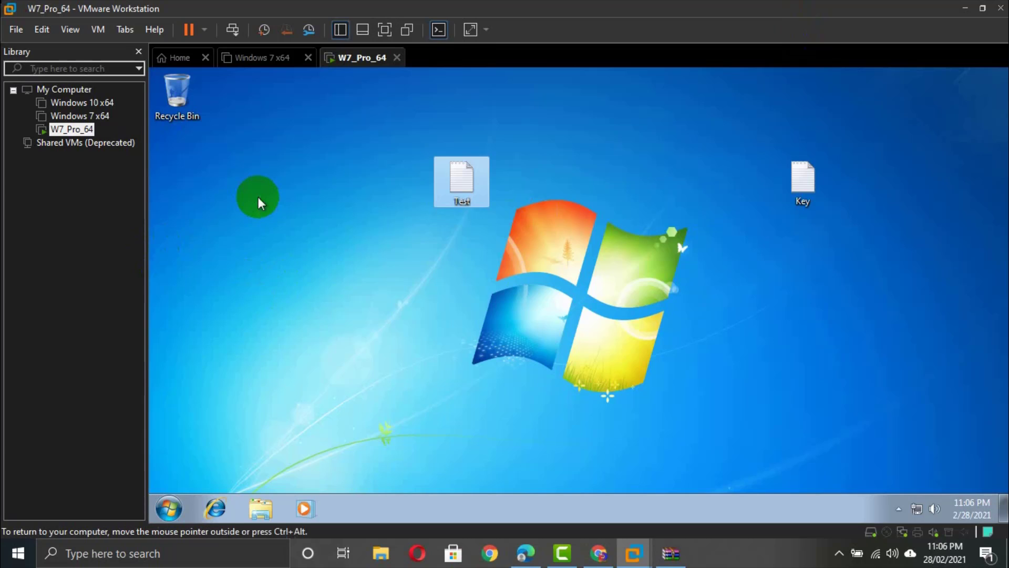
pyautogui.moveTo(259, 149); pyautogui.dragTo(929, 324)
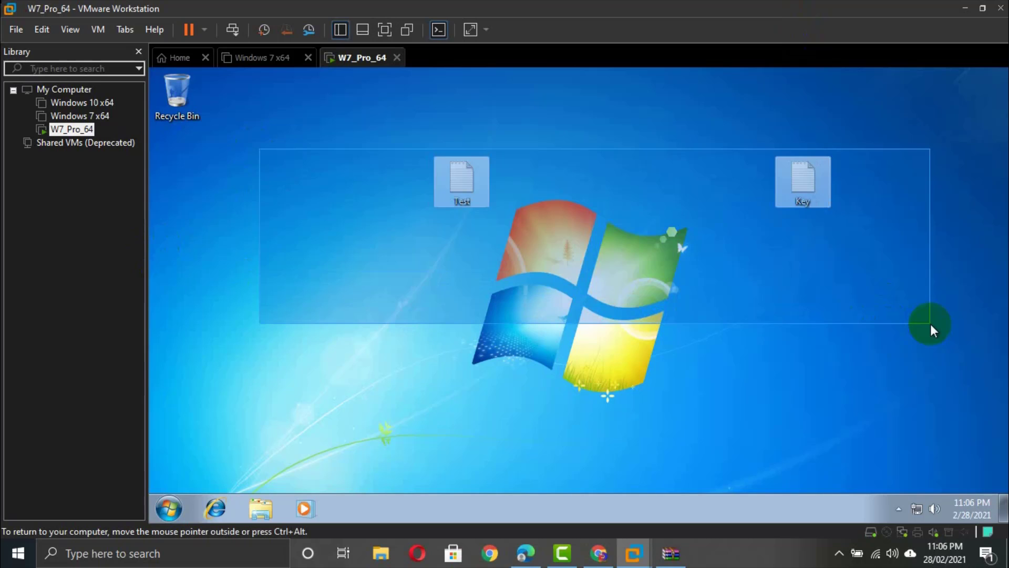
pyautogui.moveTo(930, 323); pyautogui.dragTo(930, 324)
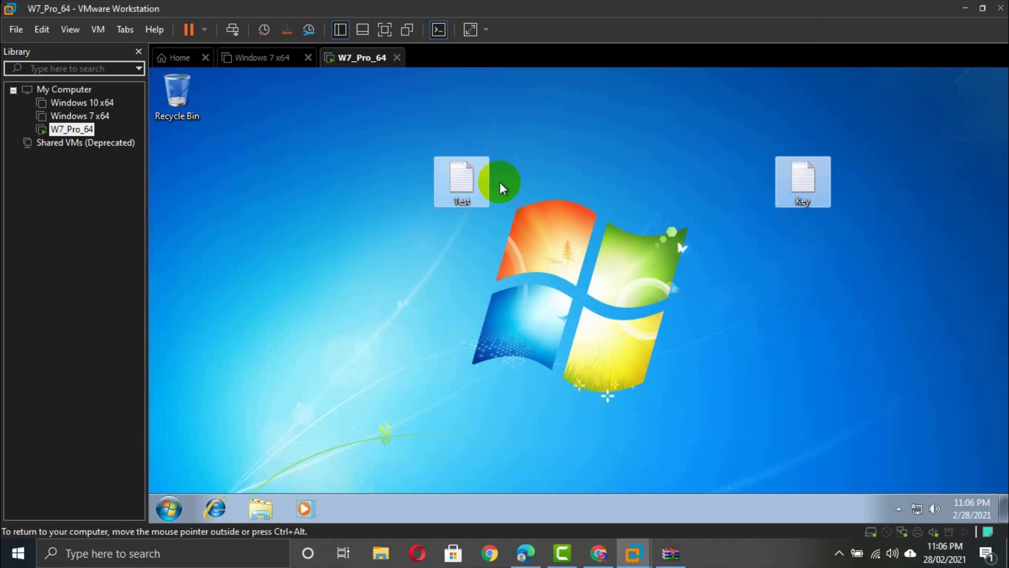
pyautogui.moveTo(264, 150); pyautogui.dragTo(1002, 342)
pyautogui.press('Delete')
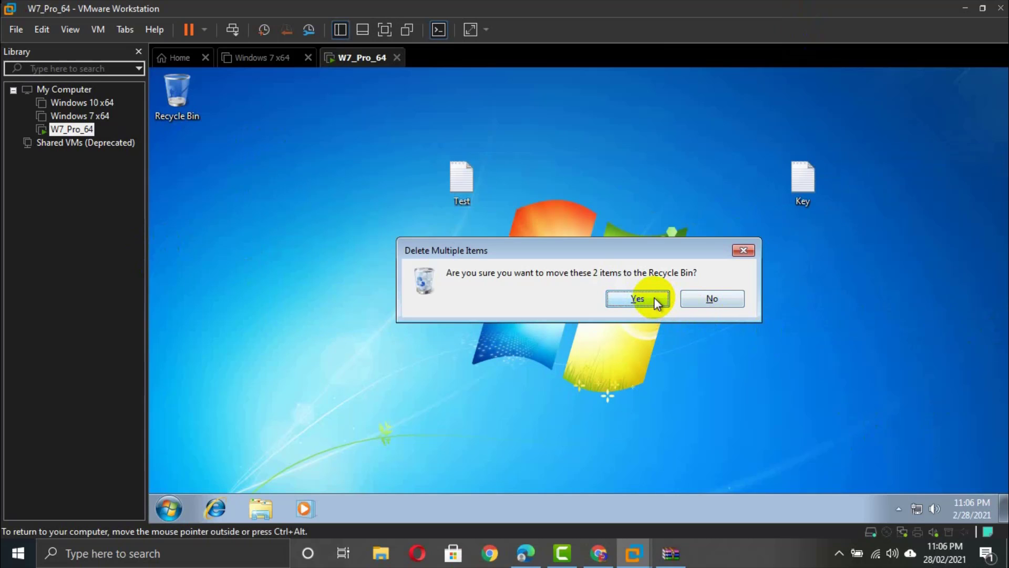
pyautogui.click(637, 298)
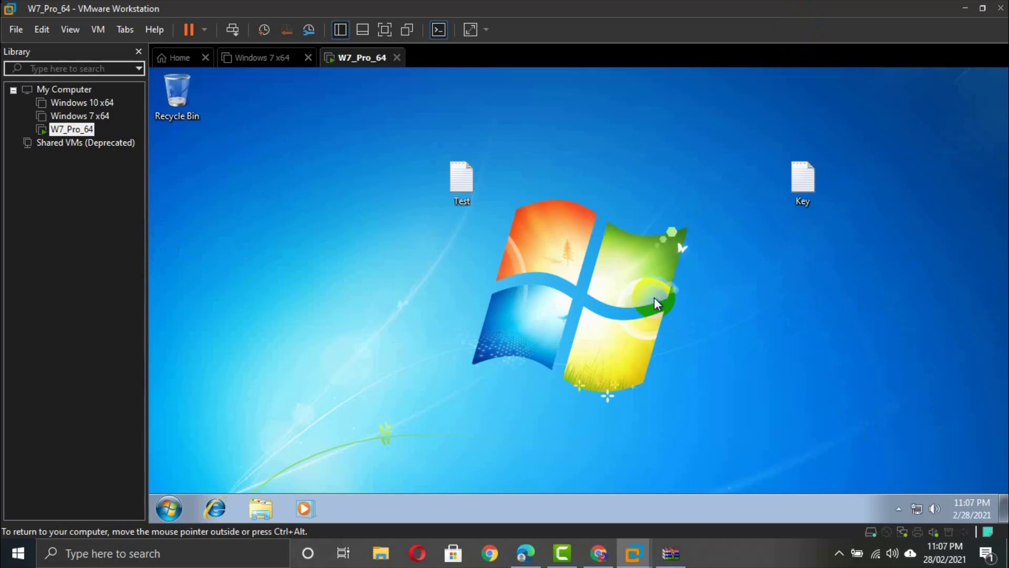
# - Empty the guest's Recycle Bin, permanently deleting its items
pyautogui.rightClick(175, 87)
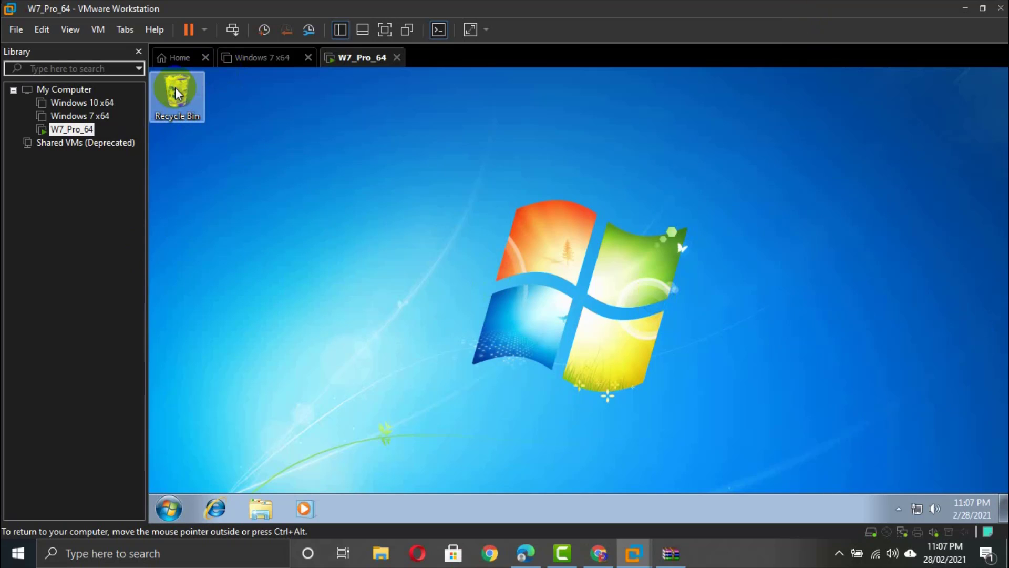
pyautogui.click(199, 114)
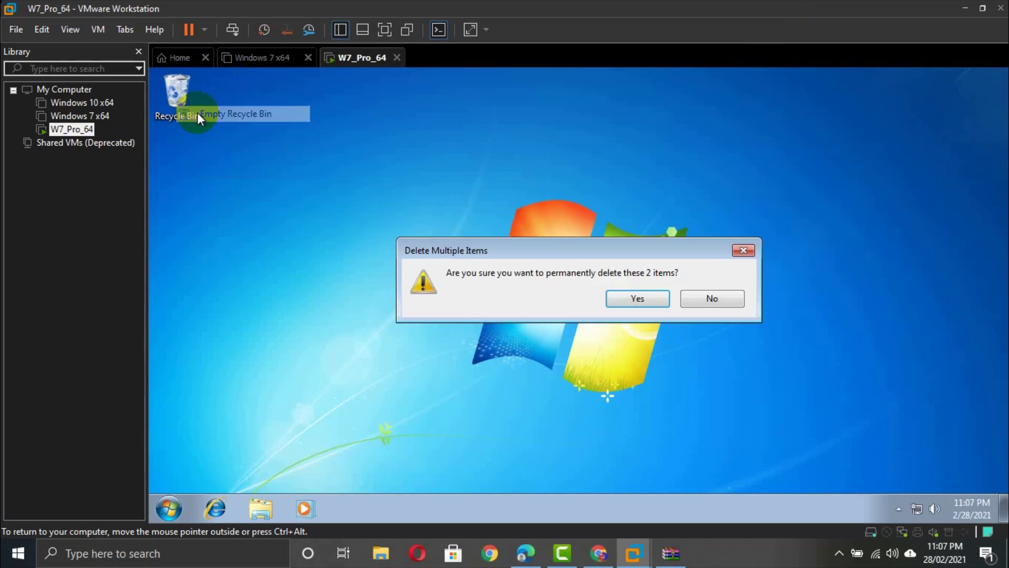
pyautogui.click(618, 298)
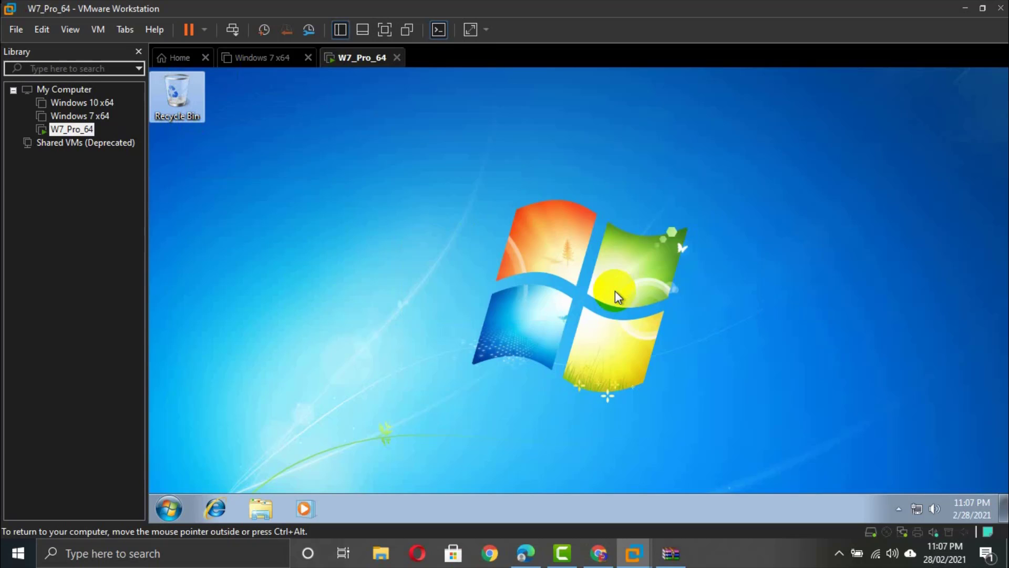